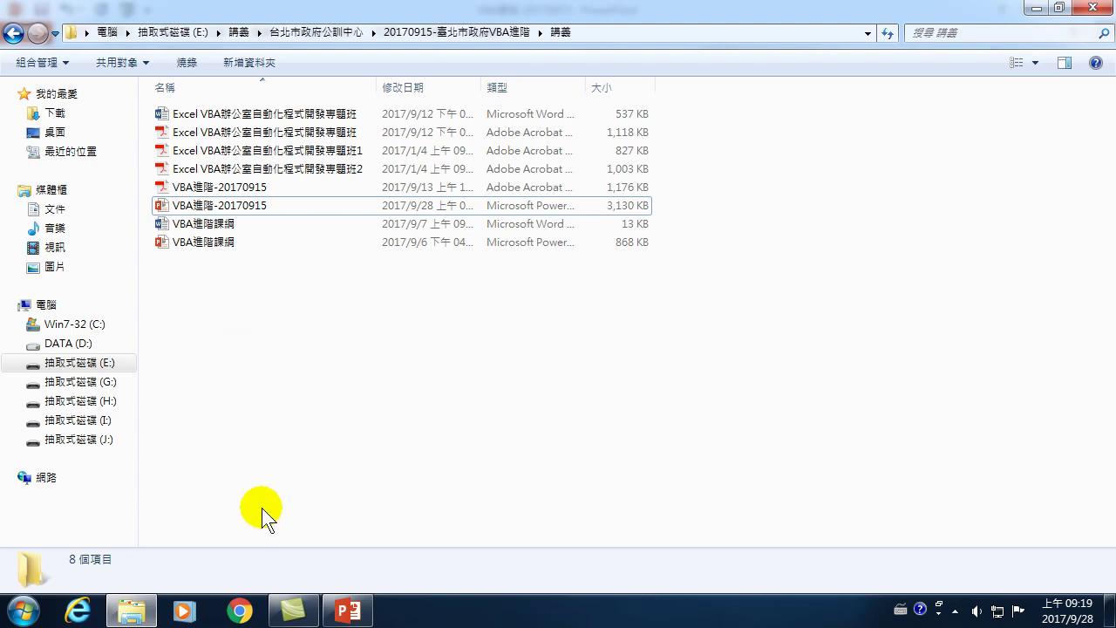
Briefly reveal the PowerPoint slides behind the folder, then bring the 講義 folder window back
mouse_move(355, 612)
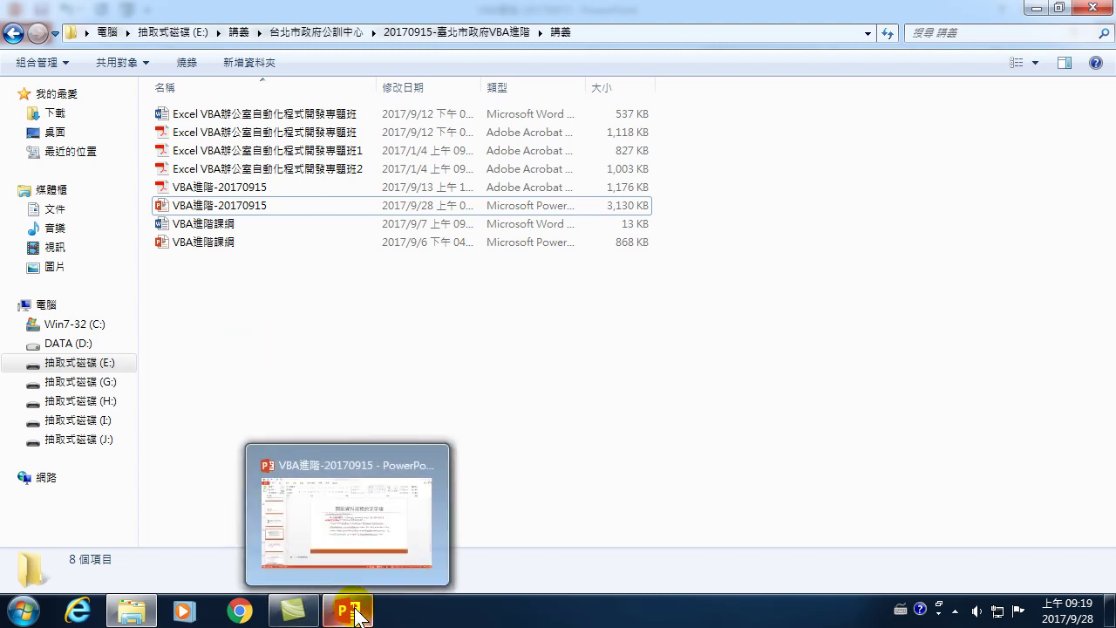
mouse_move(137, 616)
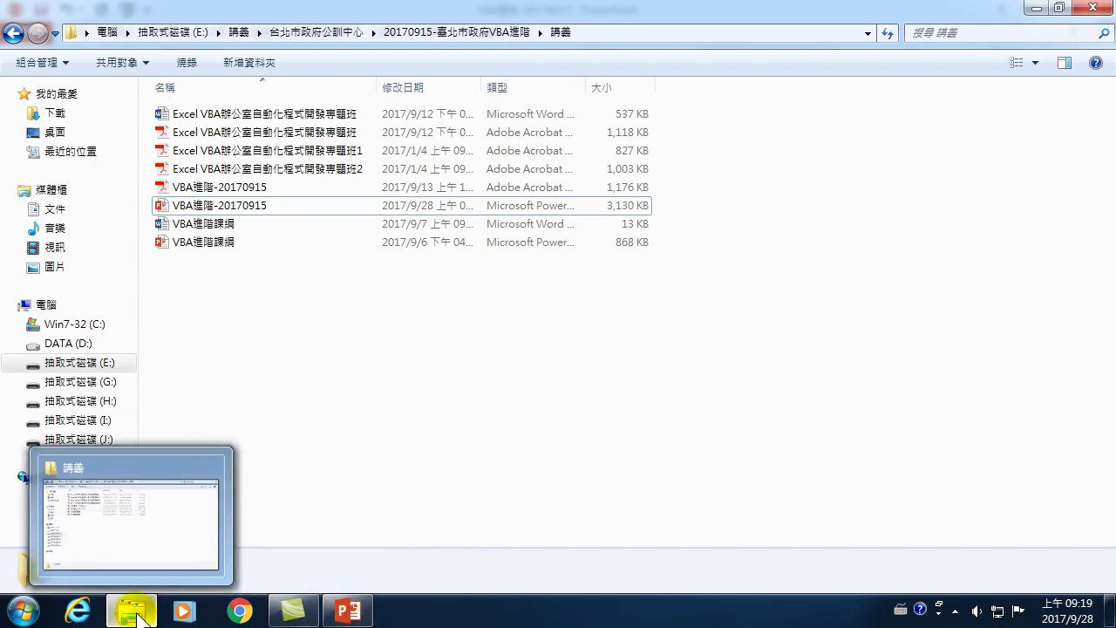
left_click(137, 616)
left_click(137, 615)
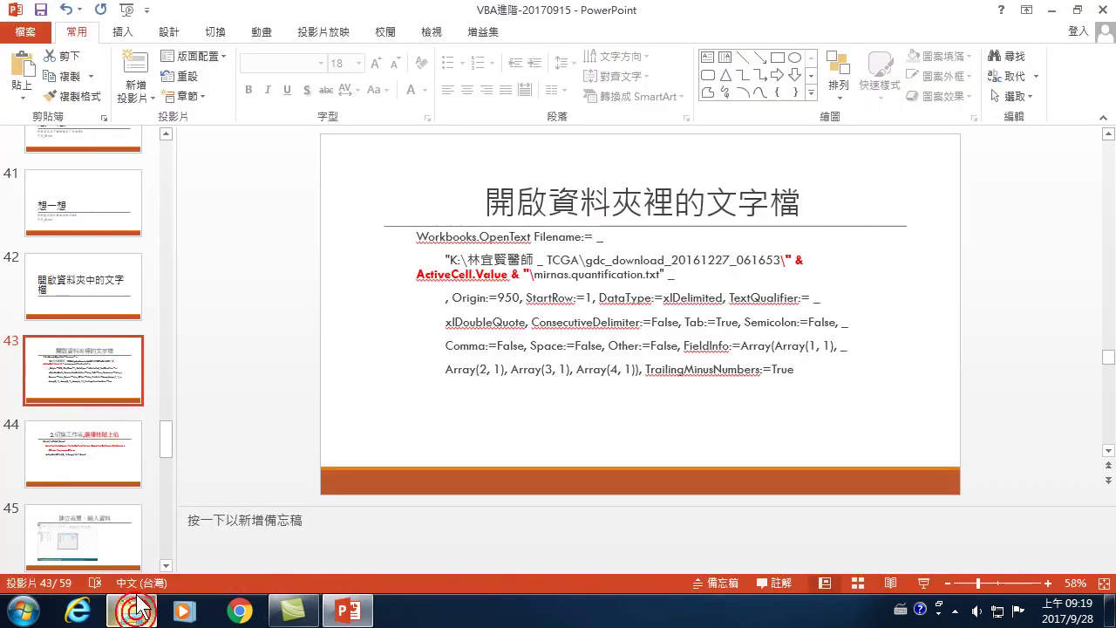
left_click(144, 618)
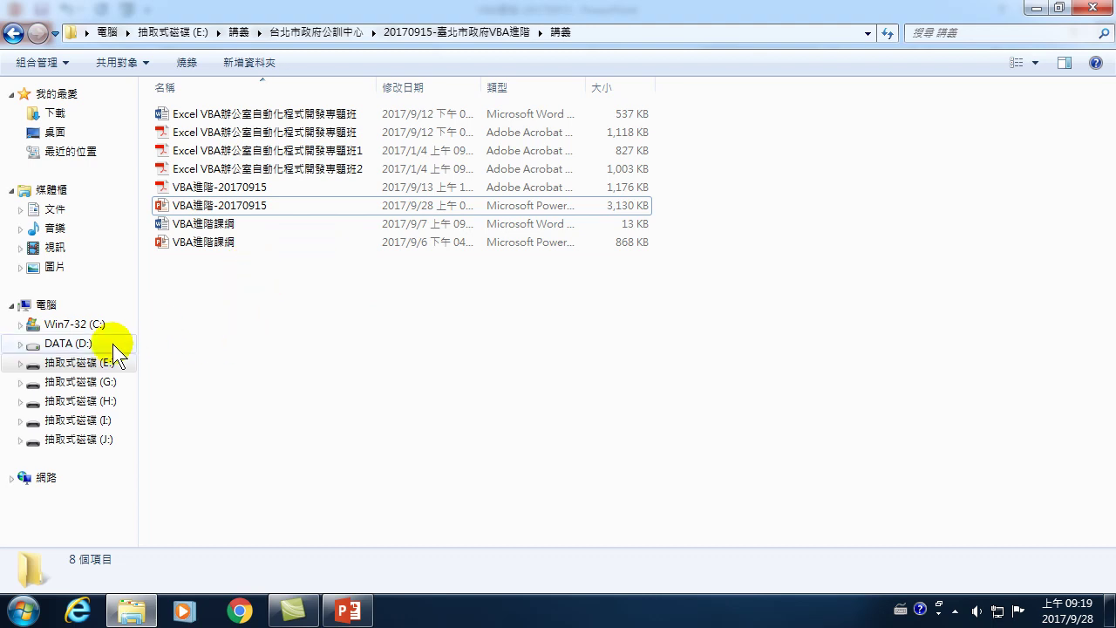
Go from drive E: into 講義, then open the 台北市政府公訓中心 folder and scroll its contents
left_click(103, 366)
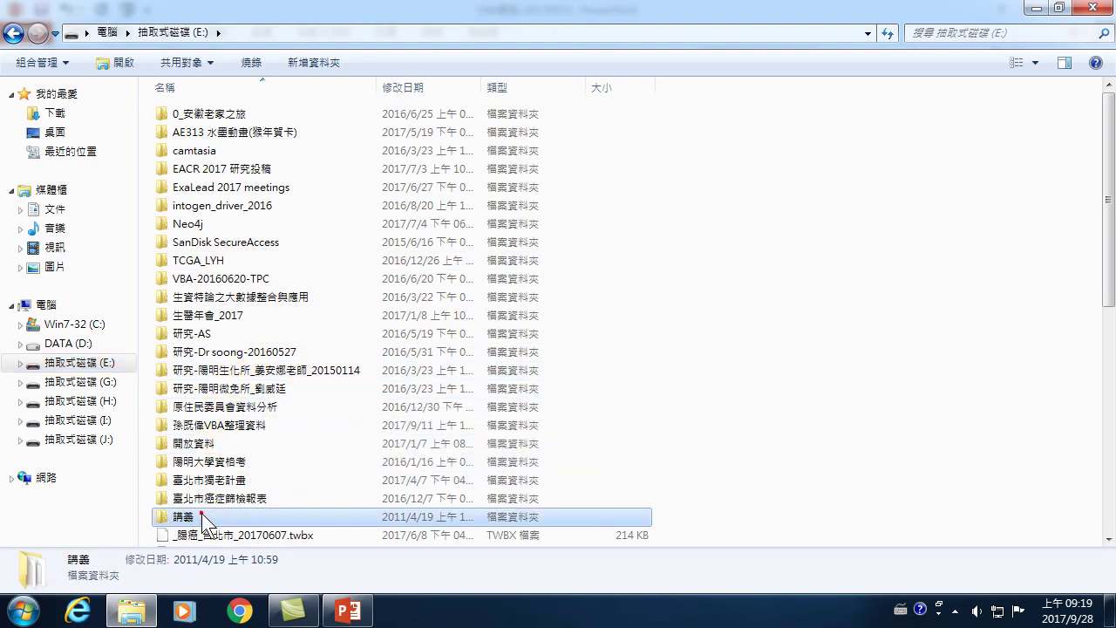
double_click(201, 514)
mouse_move(236, 249)
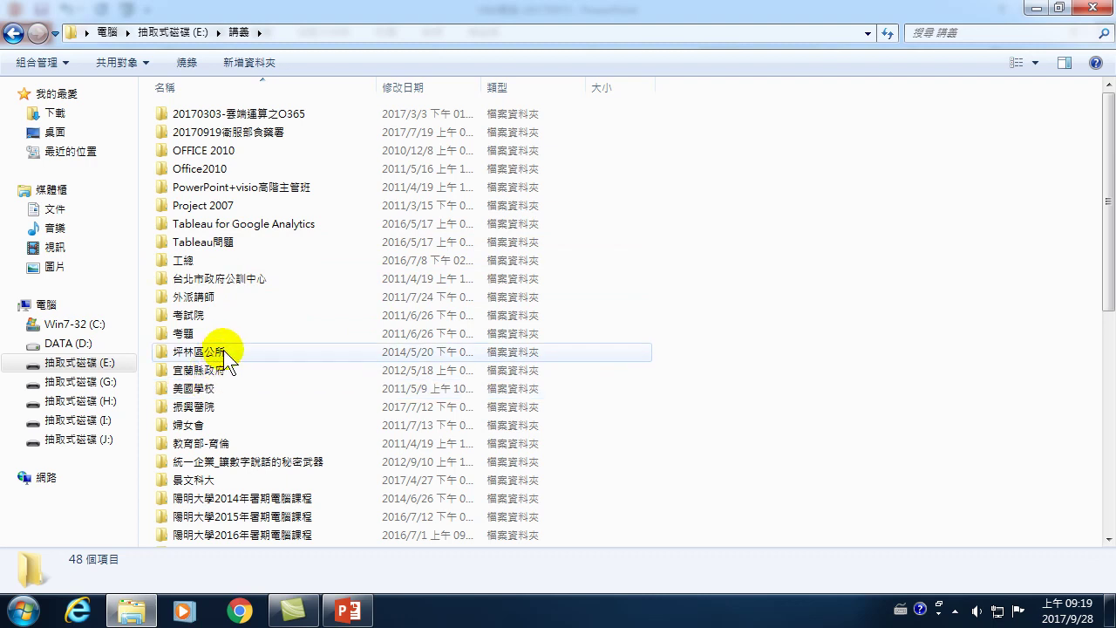
mouse_move(223, 349)
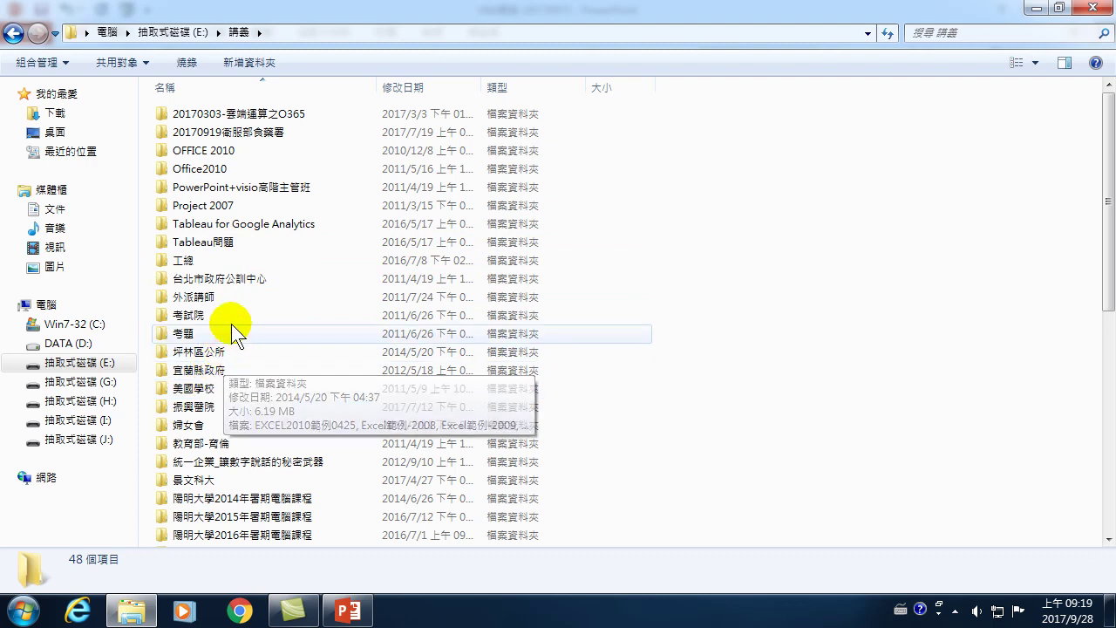
scroll(225, 323, "down", 1)
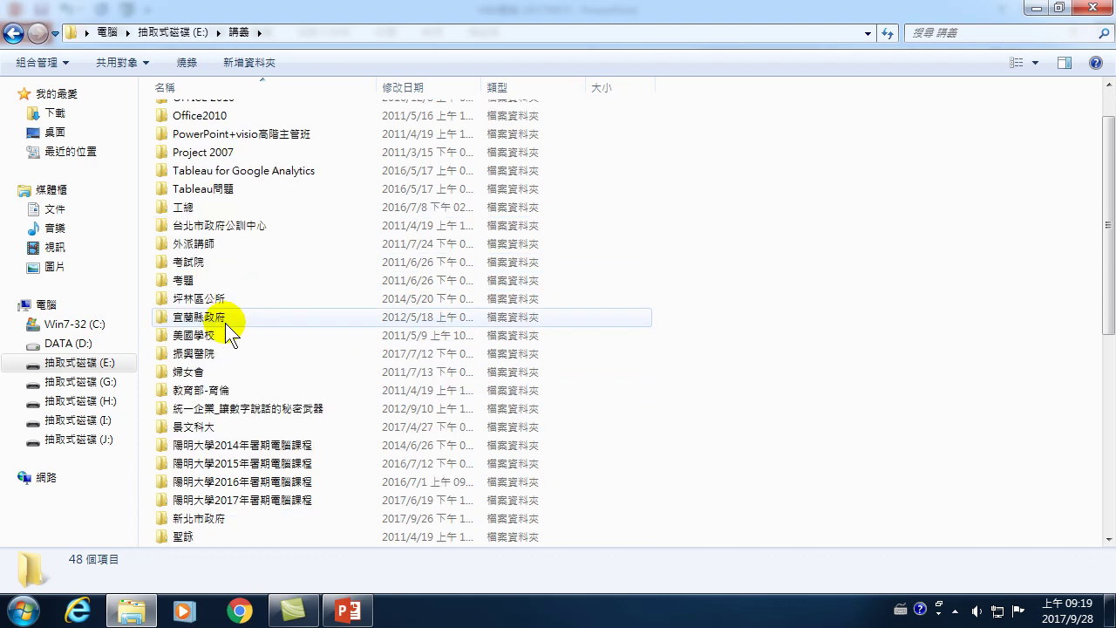
scroll(225, 322, "down", 2)
mouse_move(223, 403)
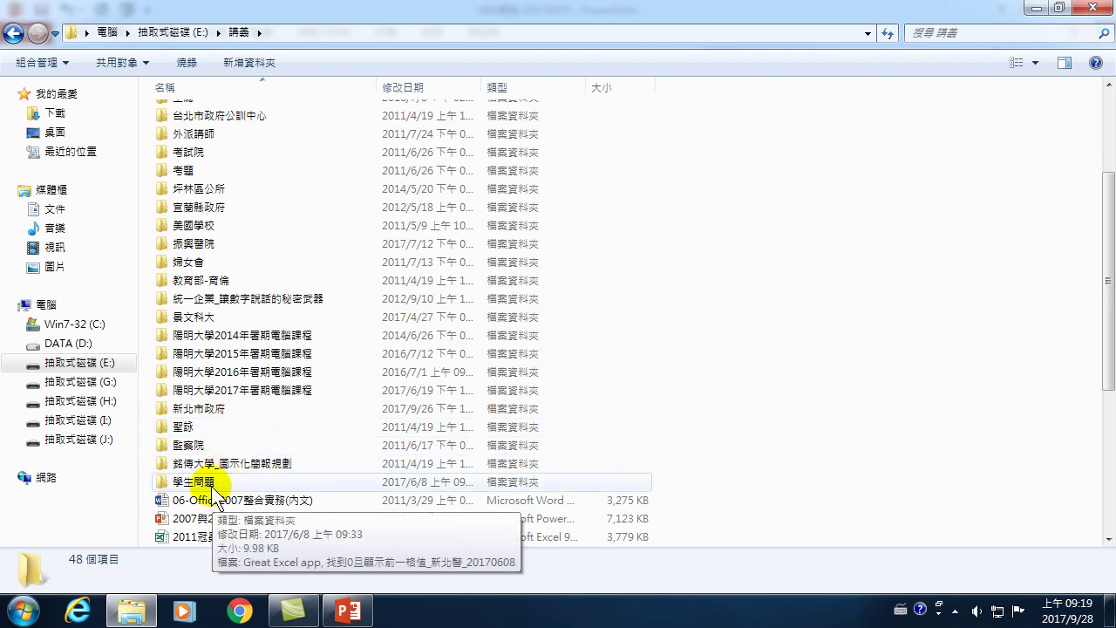
scroll(214, 488, "up", 3)
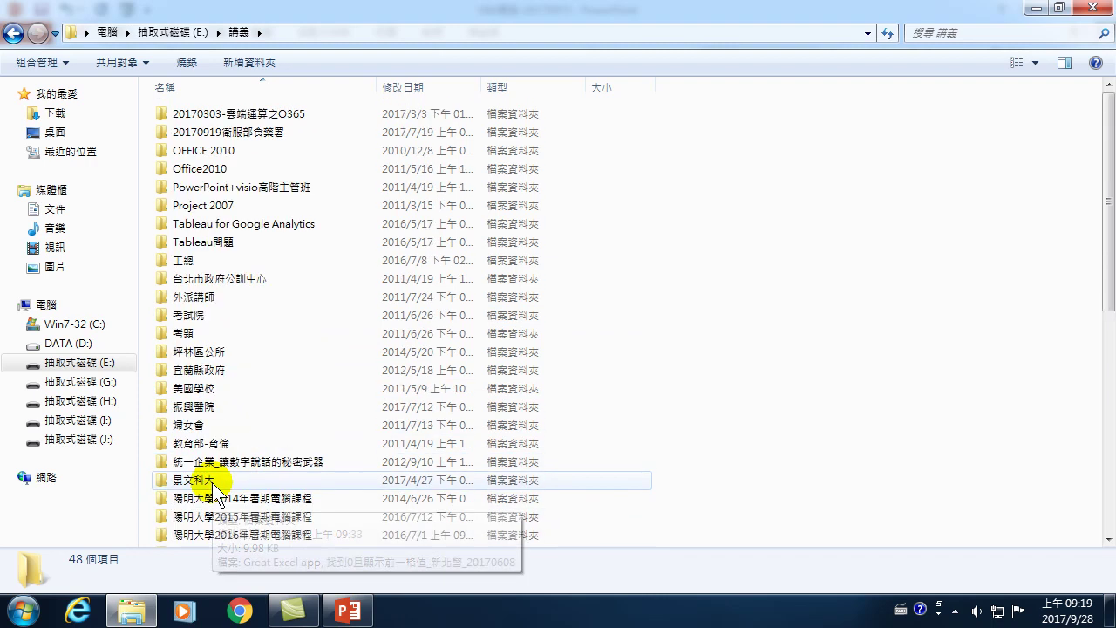
double_click(223, 280)
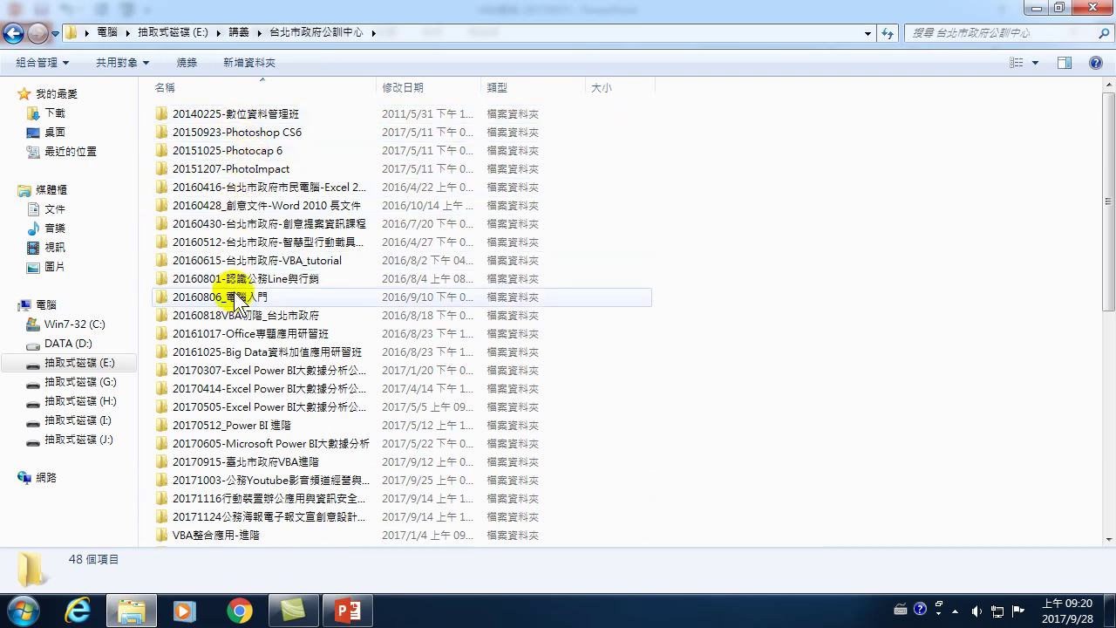
scroll(233, 323, "down", 1)
scroll(232, 323, "down", 2)
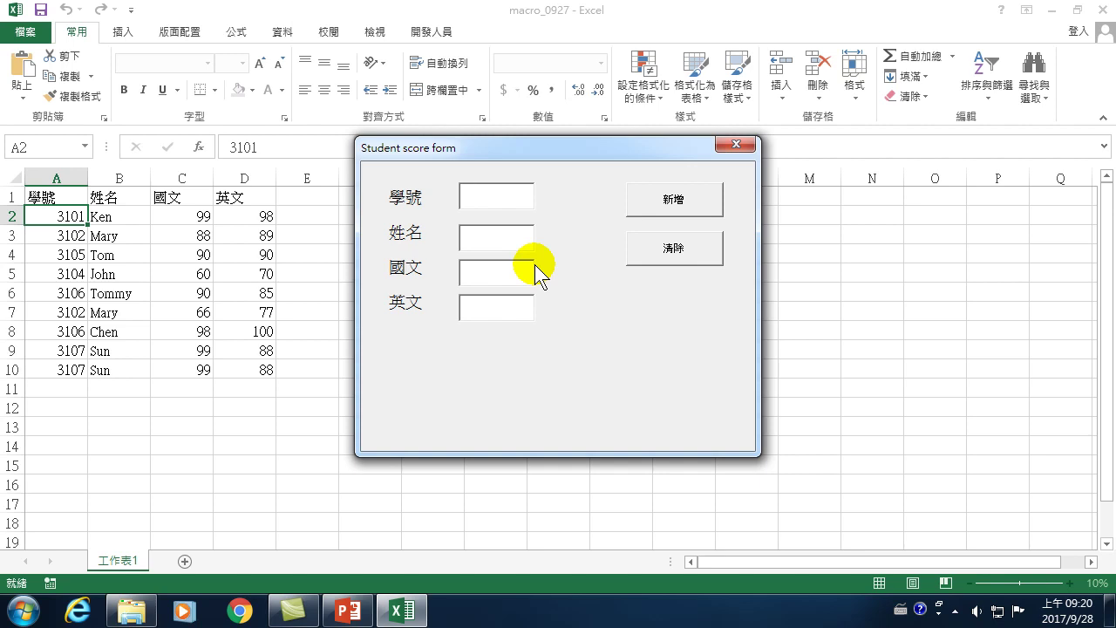
Enter student 3101, Ken, 國文 95, 英文 100 in the form and add it as row 11
type("31")
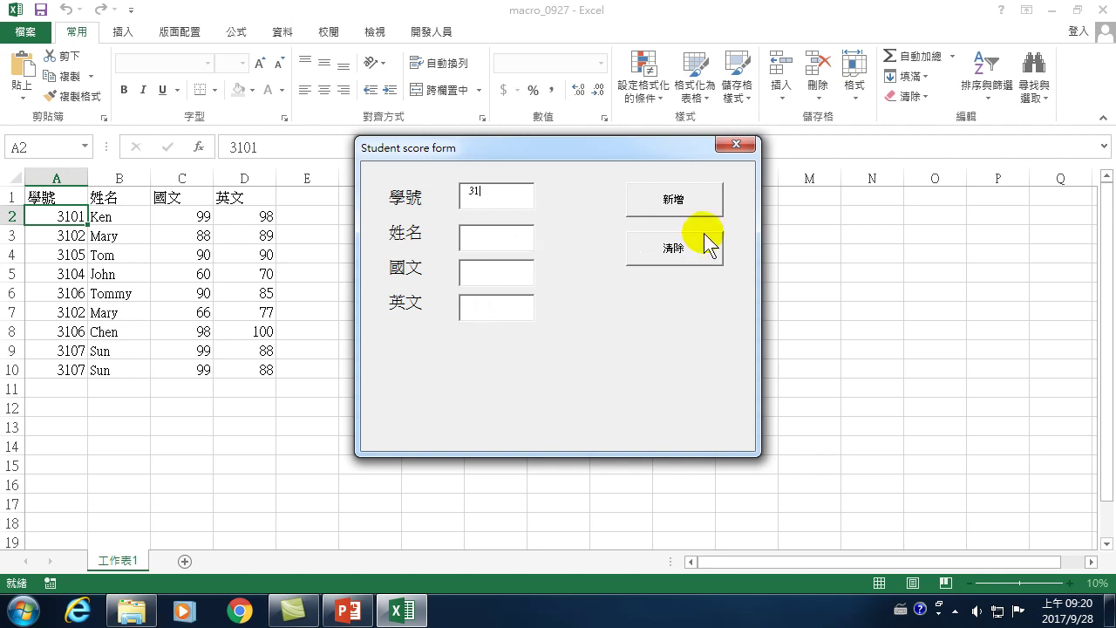
type("01")
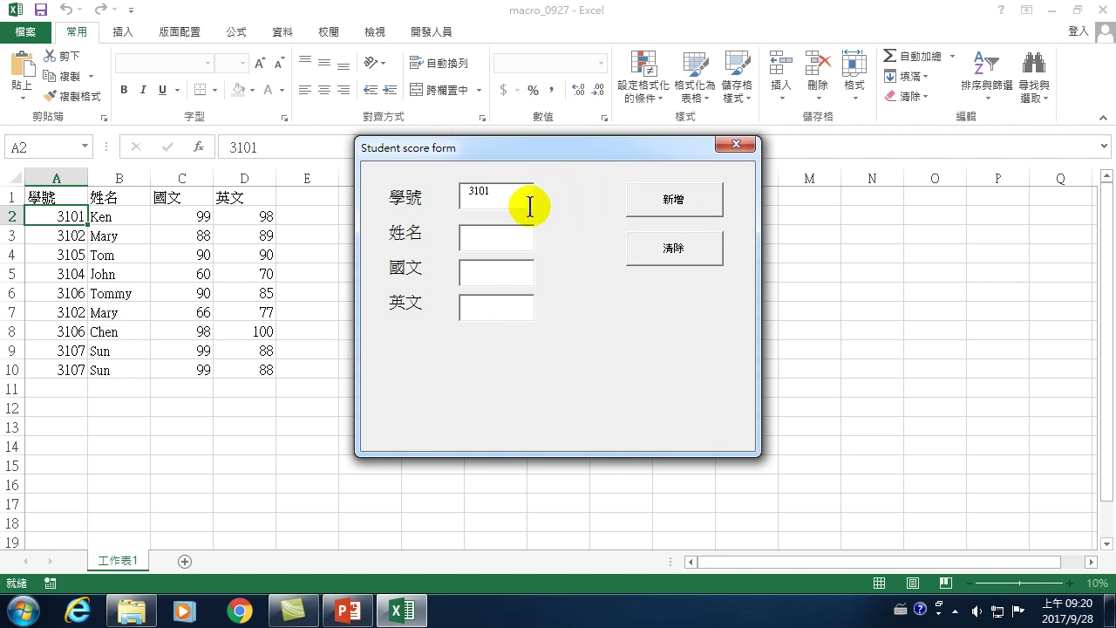
left_click(485, 242)
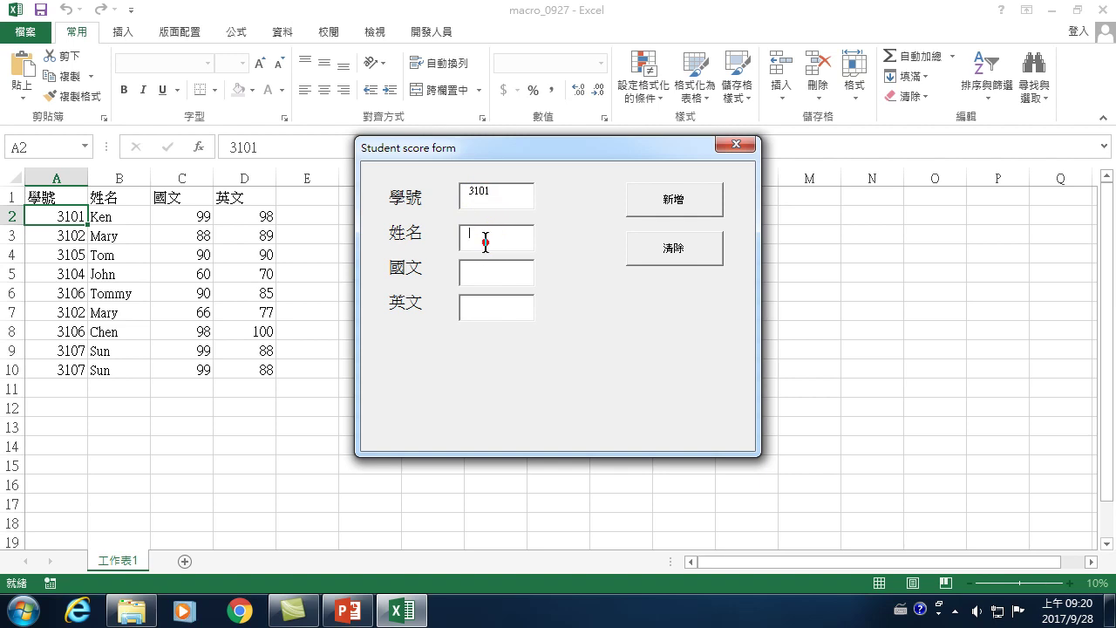
type("Ken")
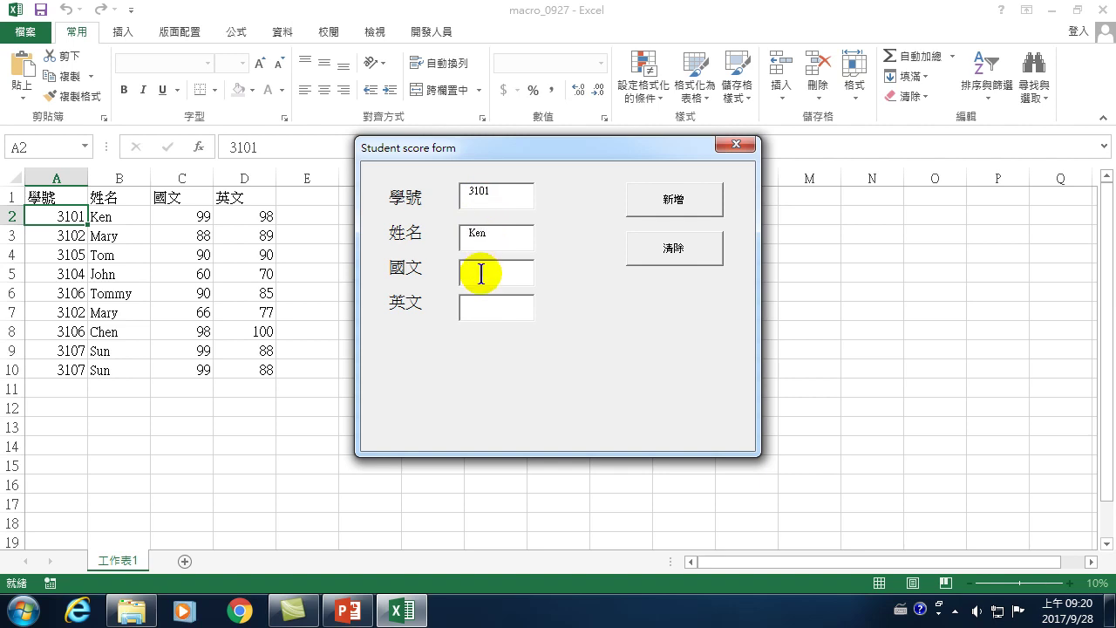
type("95")
type("00")
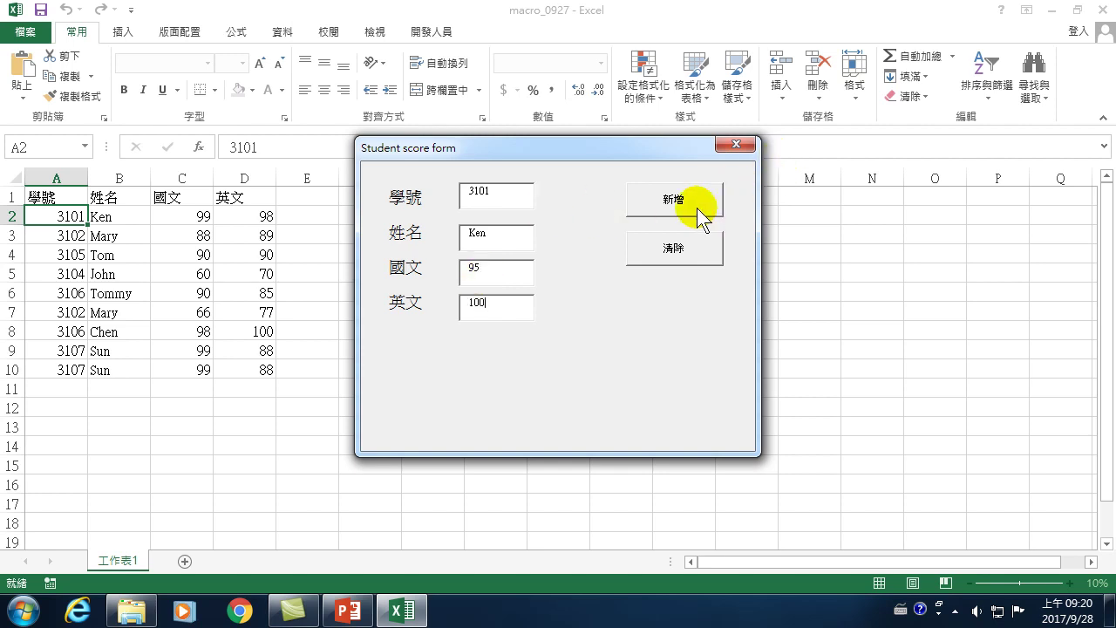
left_click(689, 199)
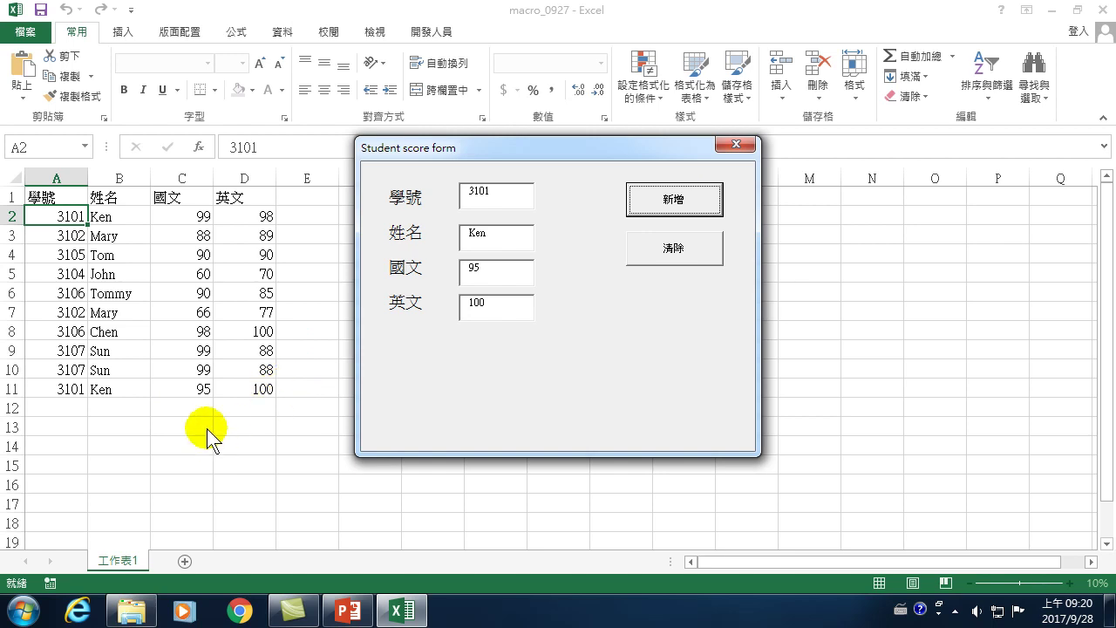
left_click(185, 394)
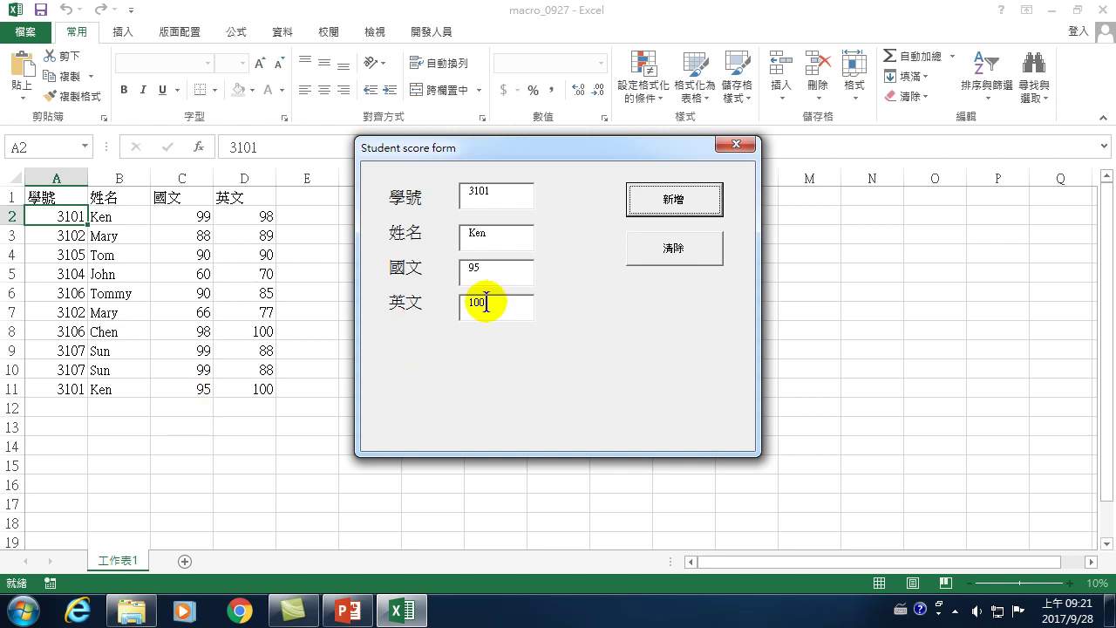
Overwrite the form with 3102, Mary, 99 and 95, and add it as row 12
double_click(510, 193)
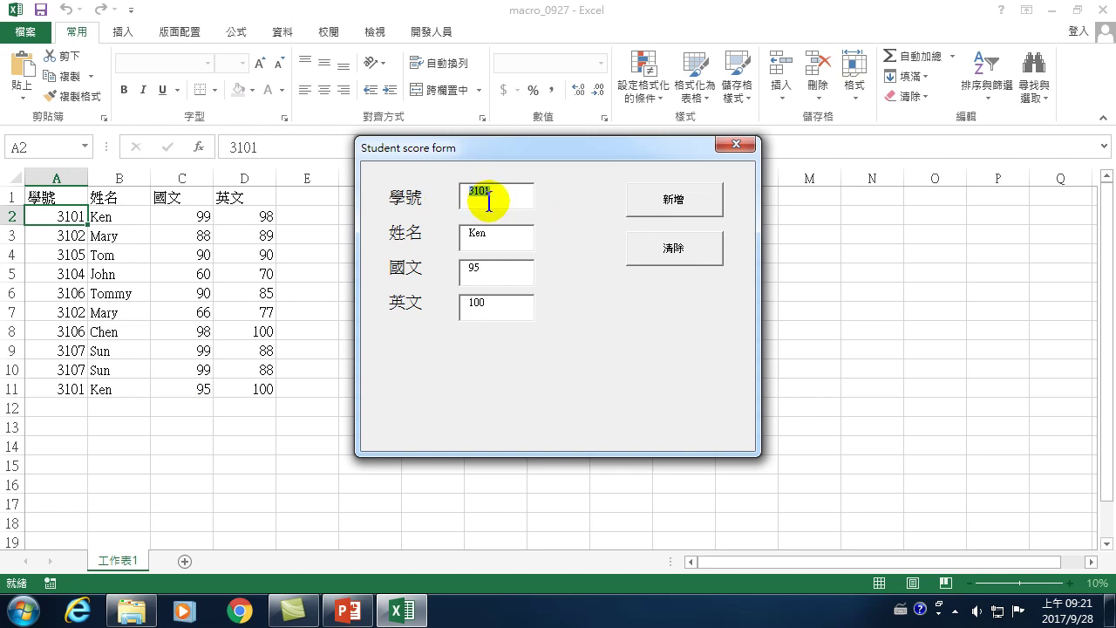
type("3102")
key("Tab")
type("Mary")
key("Tab")
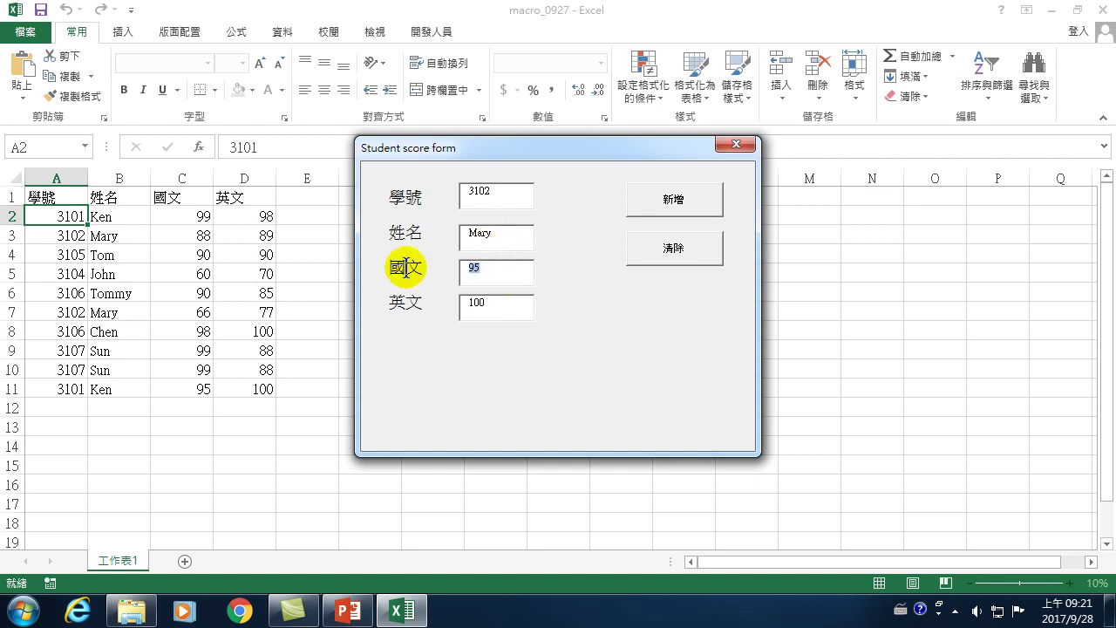
type("99")
key("Tab")
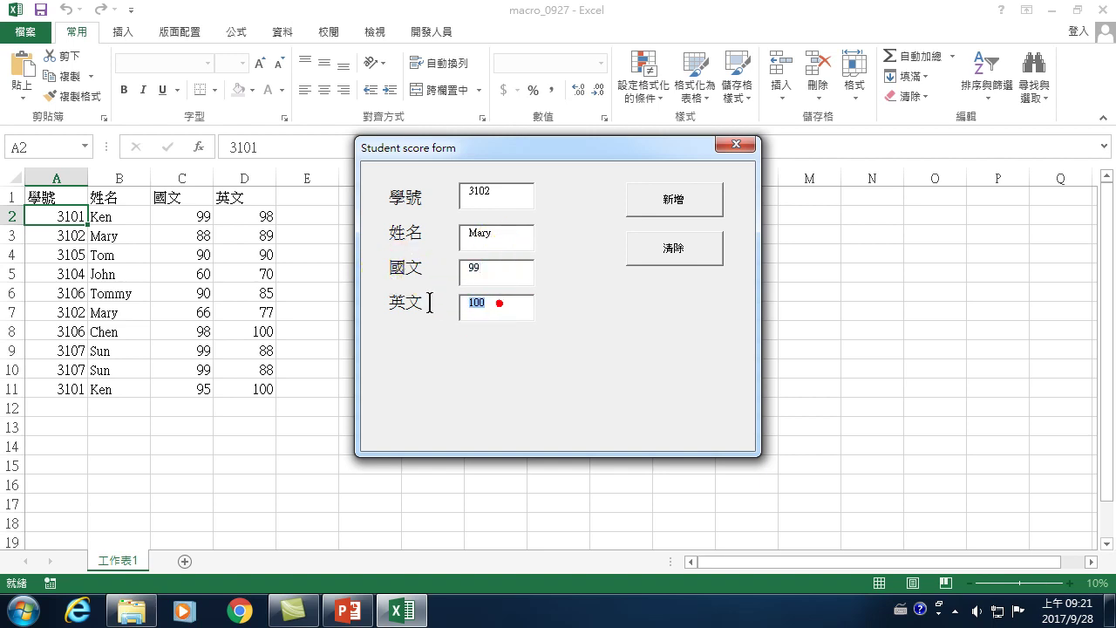
type("95")
left_click(679, 199)
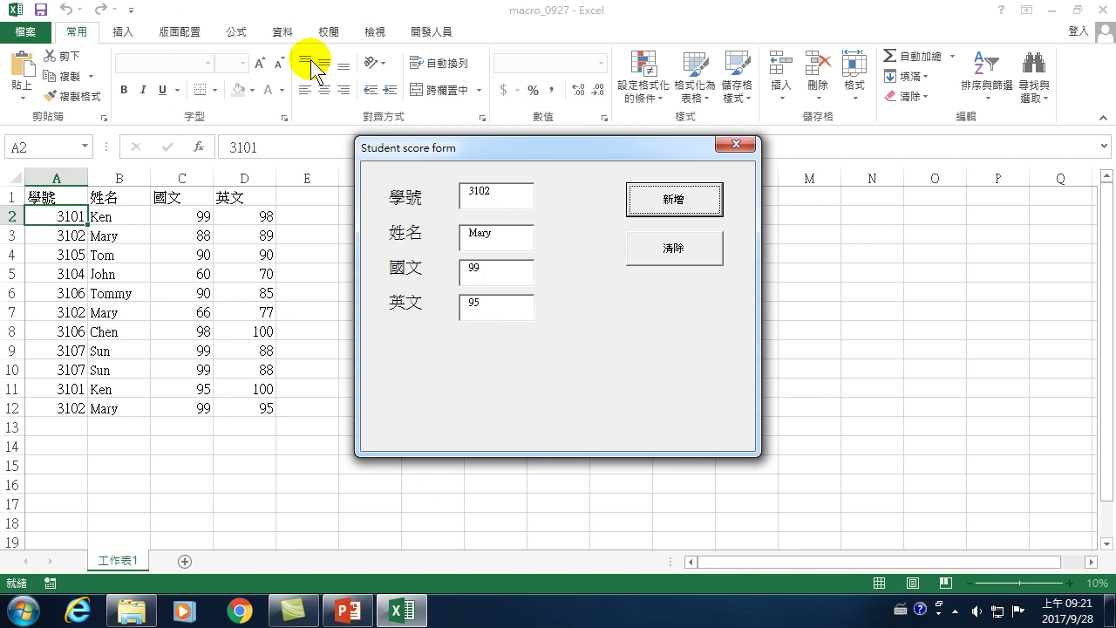
left_click(37, 14)
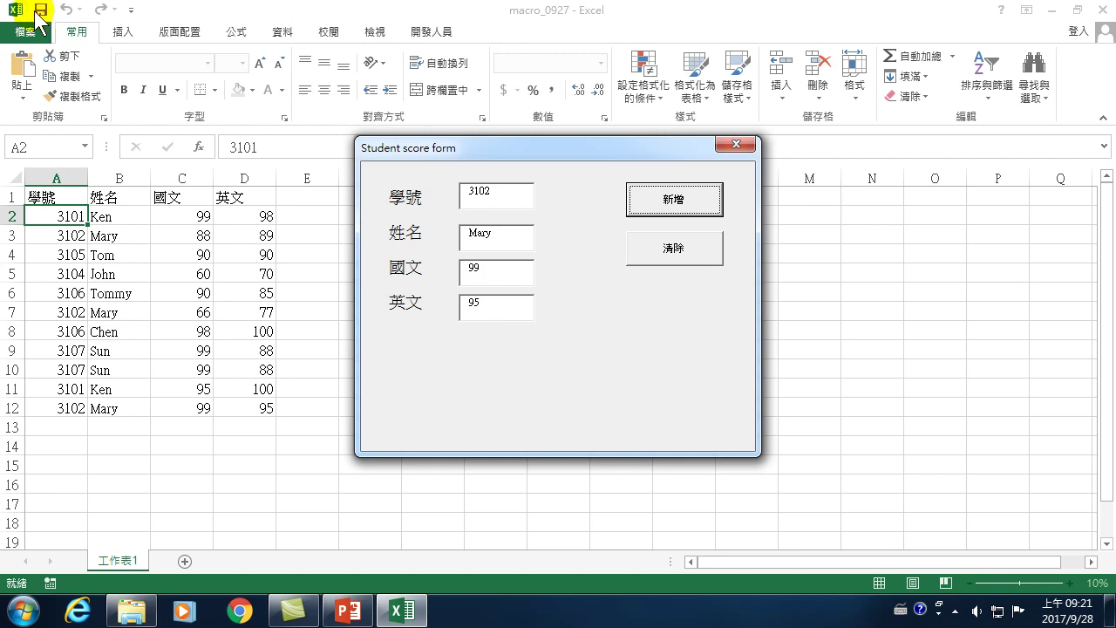
Close the score form, save past the personal-information warning, and exit Excel
left_click(737, 143)
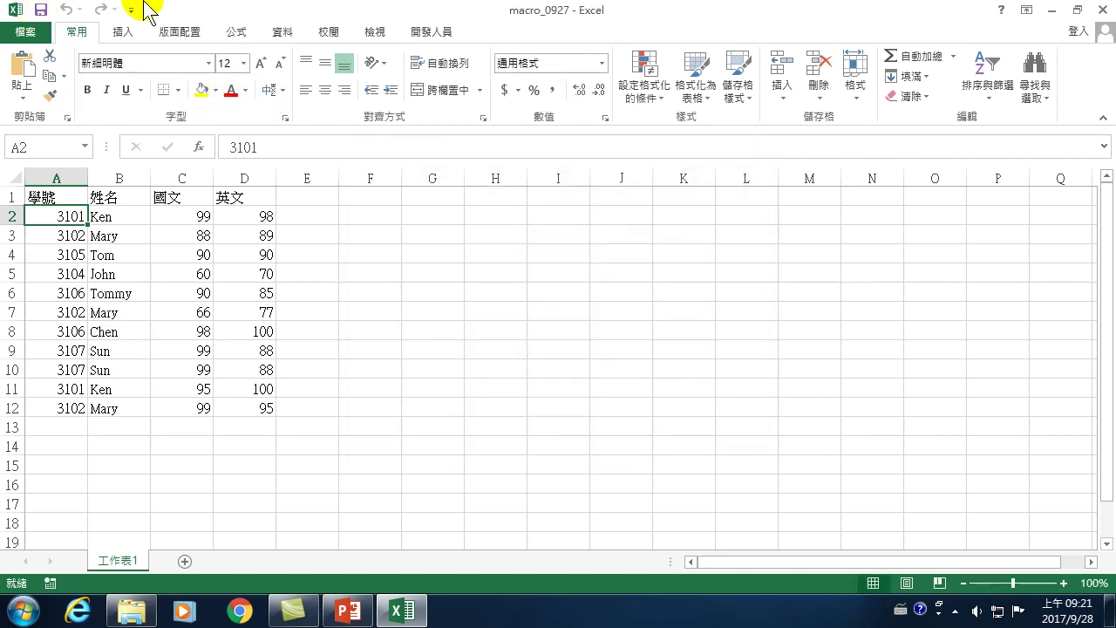
left_click(41, 11)
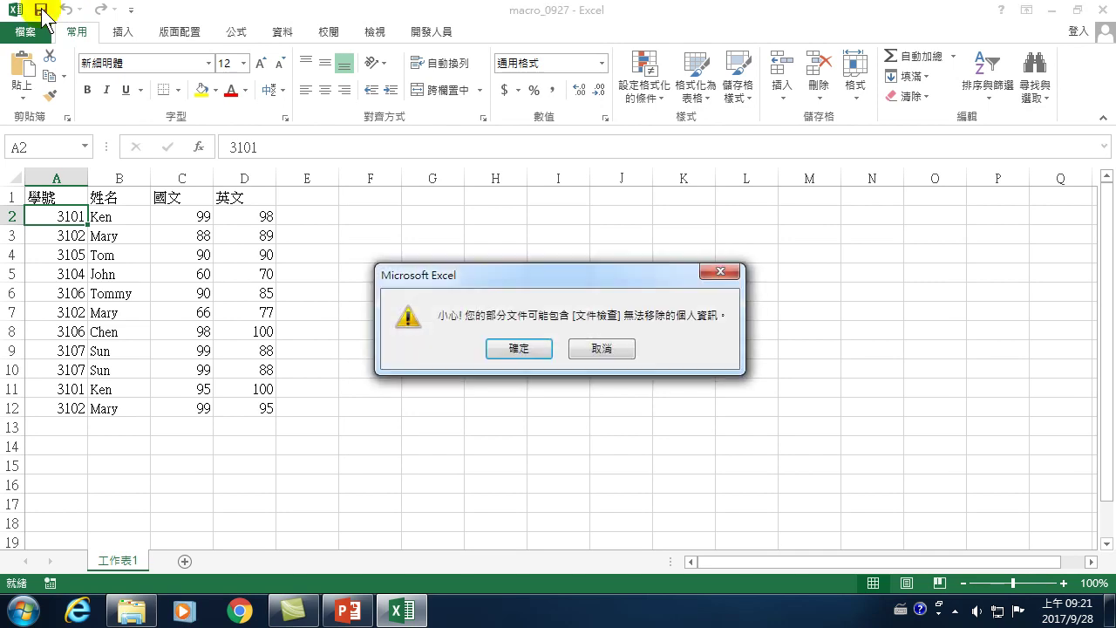
key("Return")
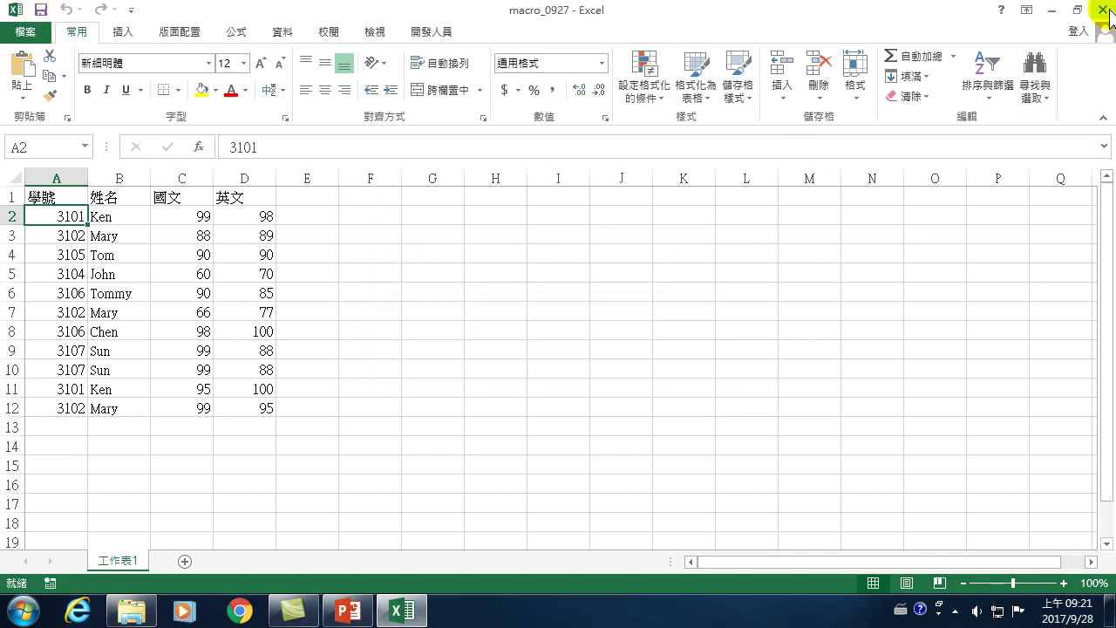
left_click(1104, 11)
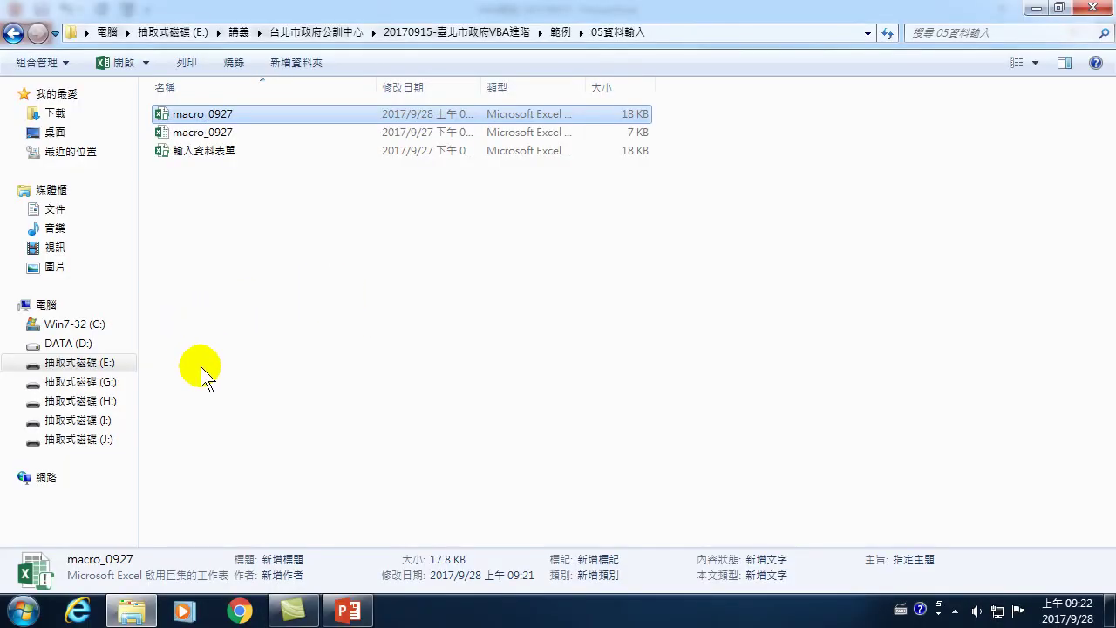
Launch Excel 2013 from Start > All Programs > Microsoft Office 2013
left_click(22, 613)
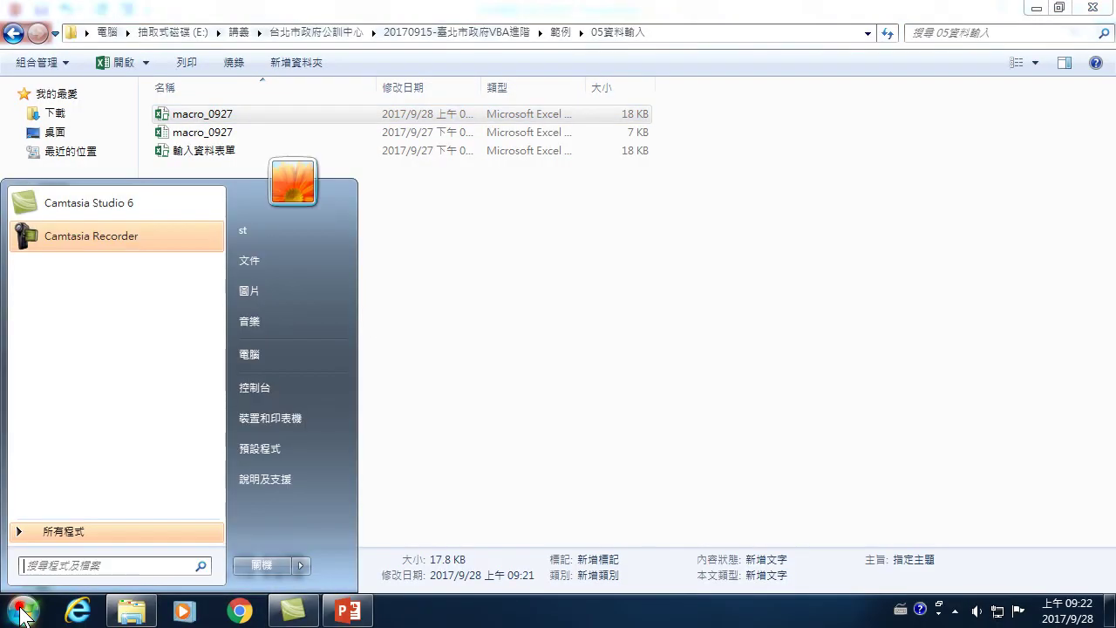
left_click(53, 531)
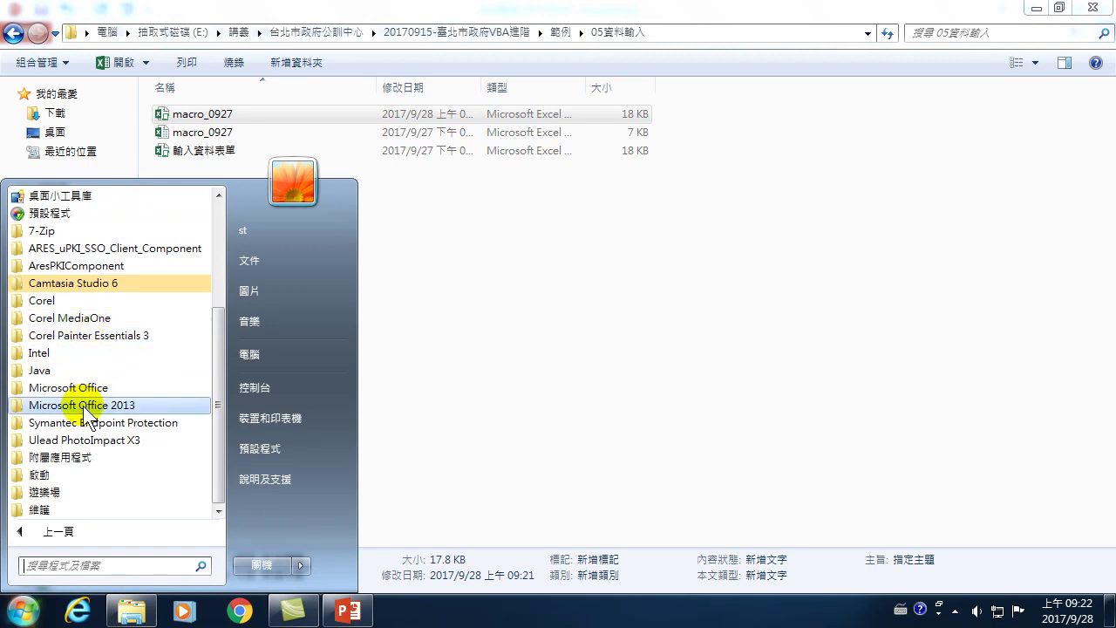
left_click(88, 406)
left_click(57, 319)
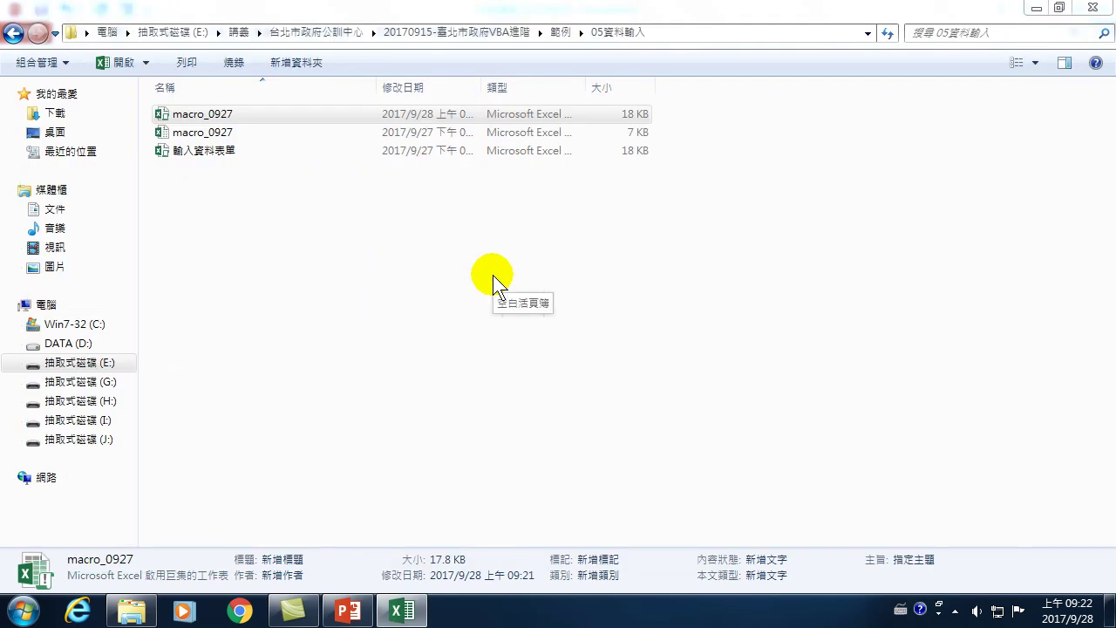
left_click(406, 610)
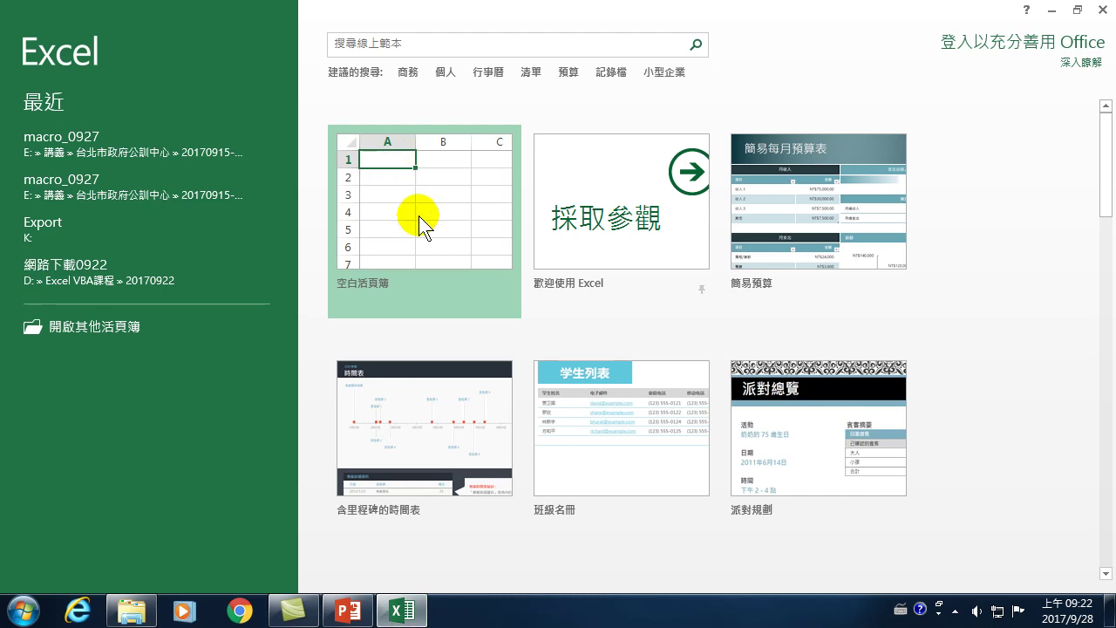
Create a blank workbook and browse the Save As dialog to D:\Excel VBA課程
left_click(405, 193)
left_click(37, 35)
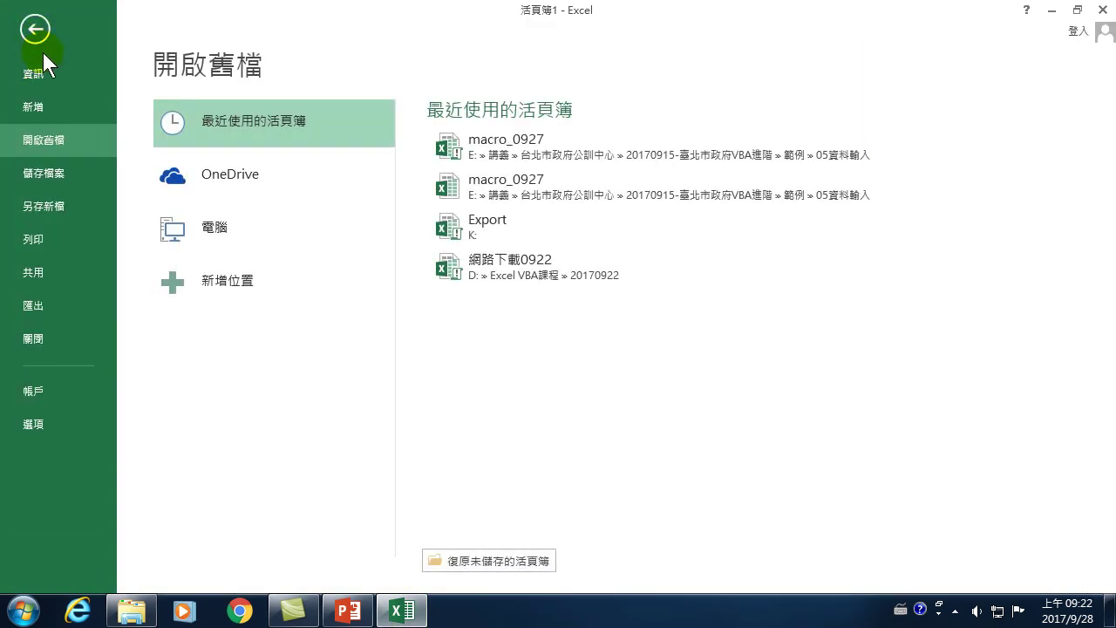
left_click(44, 205)
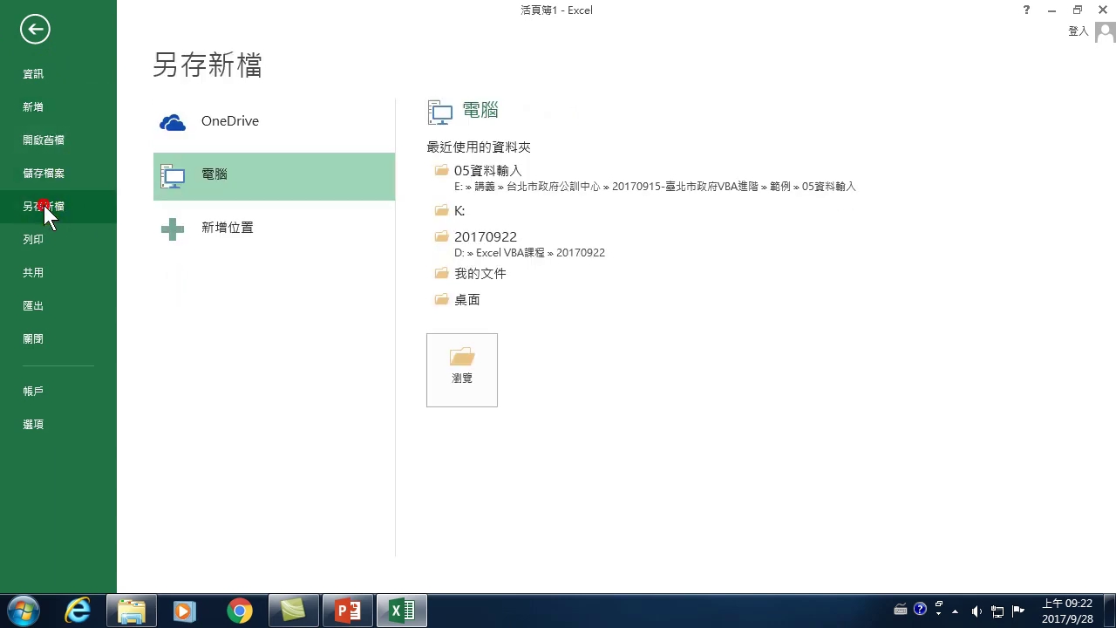
left_click(467, 377)
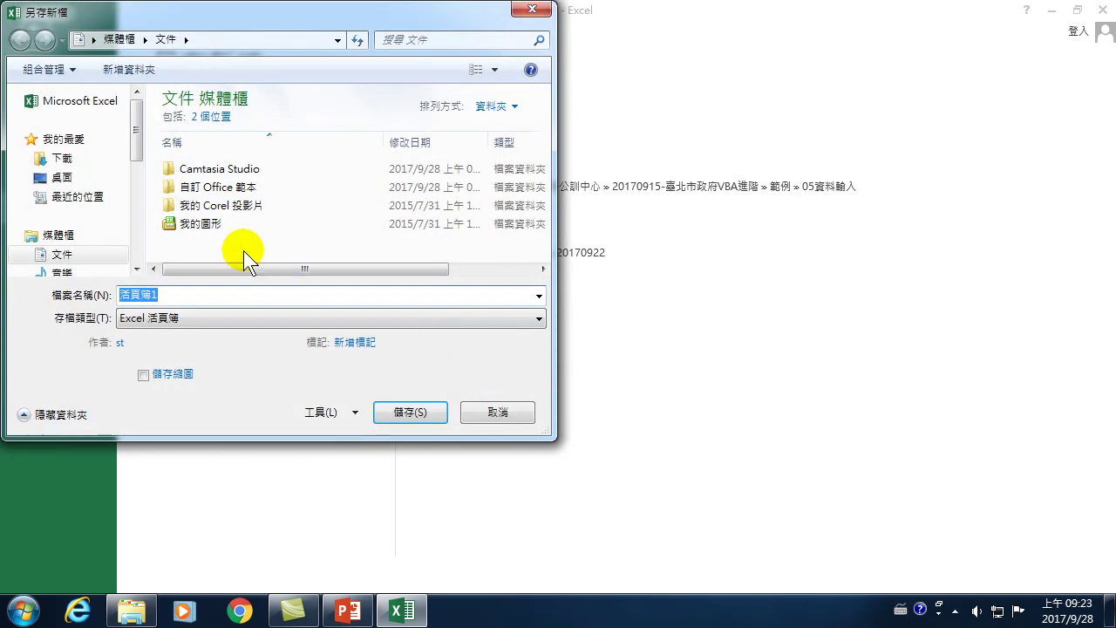
left_click_drag(137, 130, 136, 205)
left_click(94, 192)
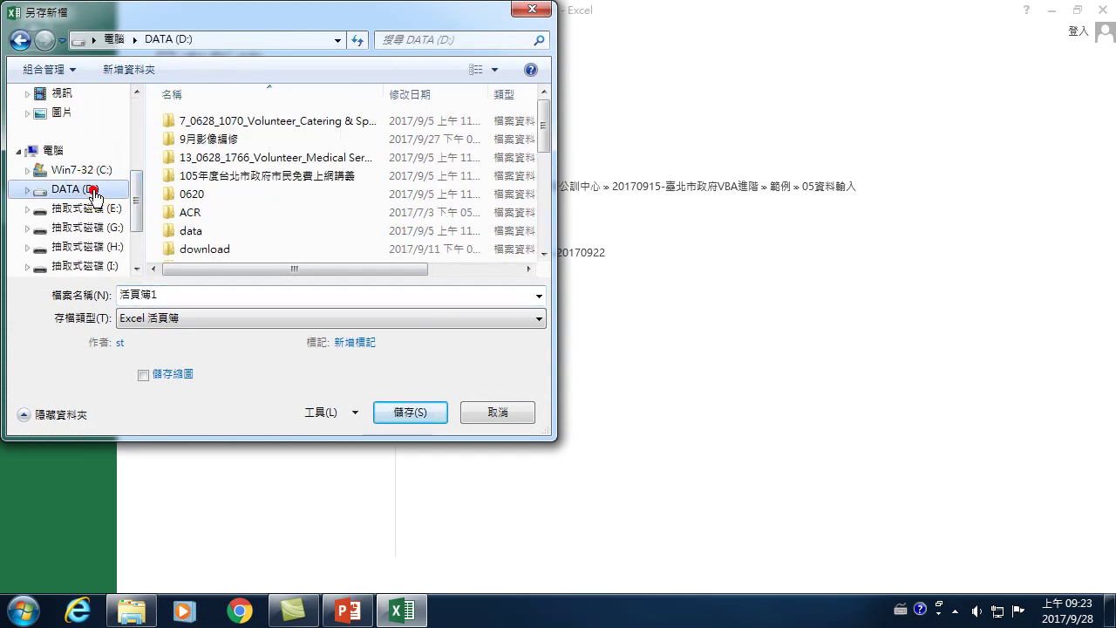
scroll(203, 230, "down", 2)
left_click(252, 173)
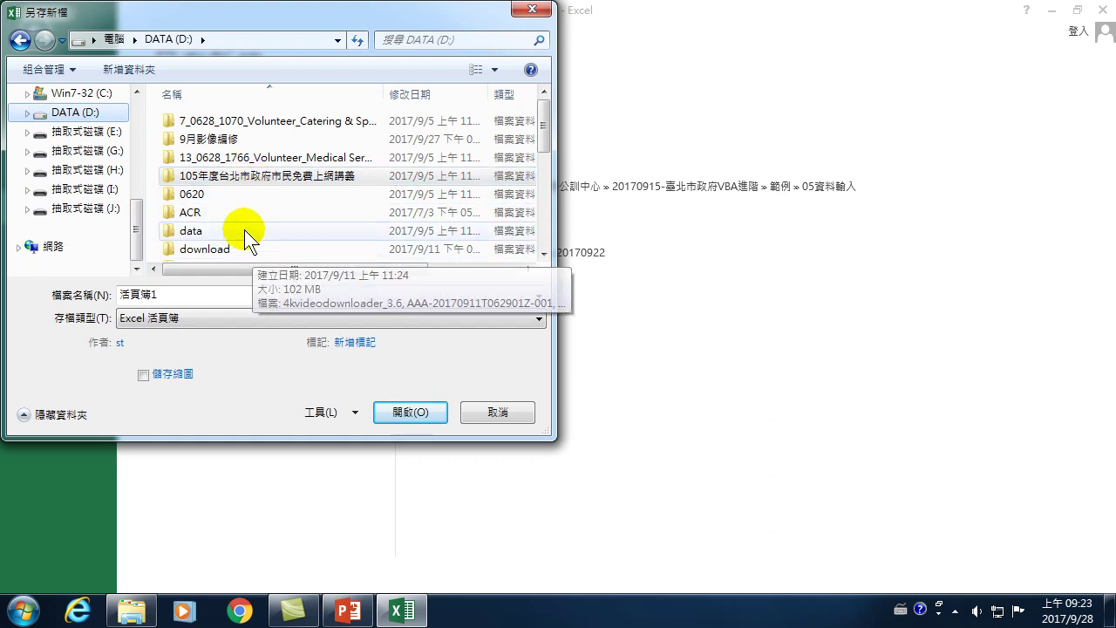
scroll(139, 188, "up", 3)
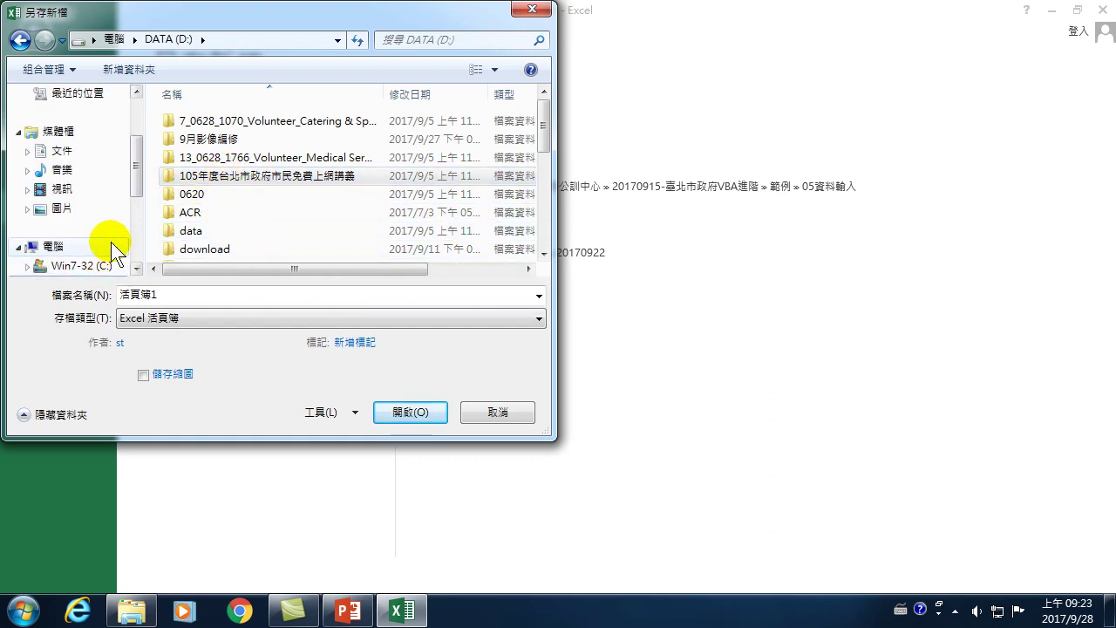
scroll(227, 174, "down", 3)
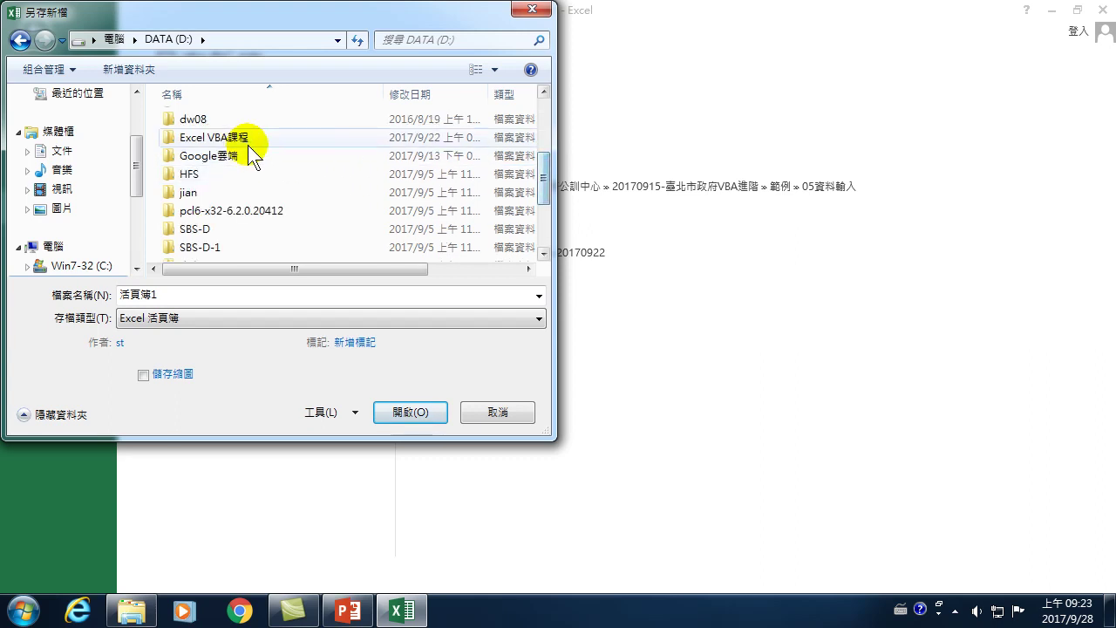
double_click(246, 141)
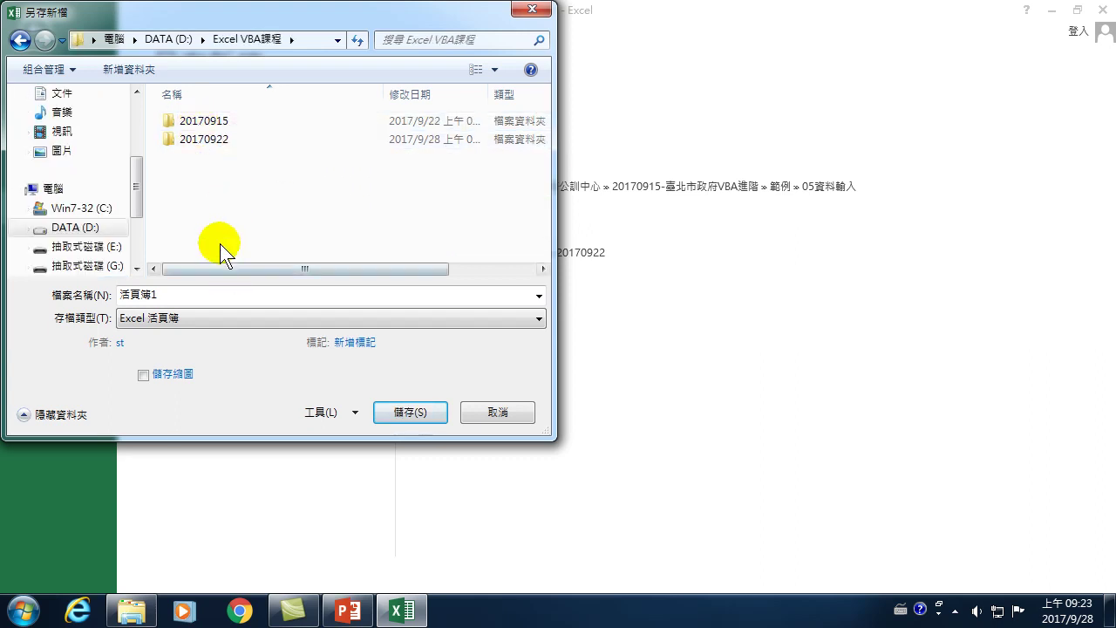
Create a new folder named 20170928 inside Excel VBA課程
right_click(267, 187)
left_click(329, 353)
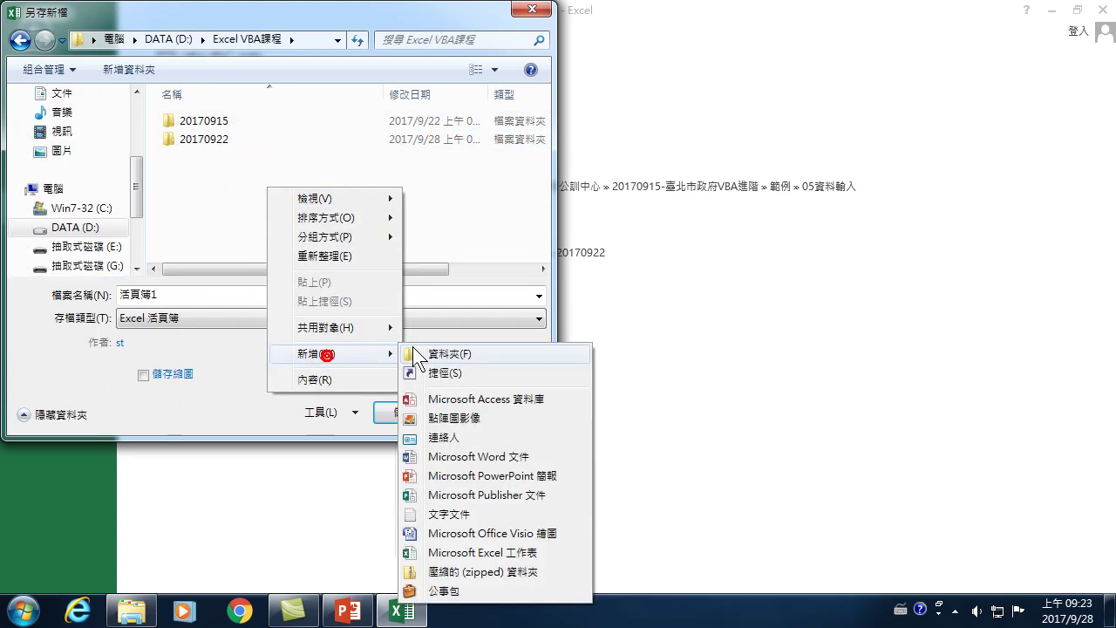
left_click(436, 353)
type("20170928")
key("Return")
key("Return")
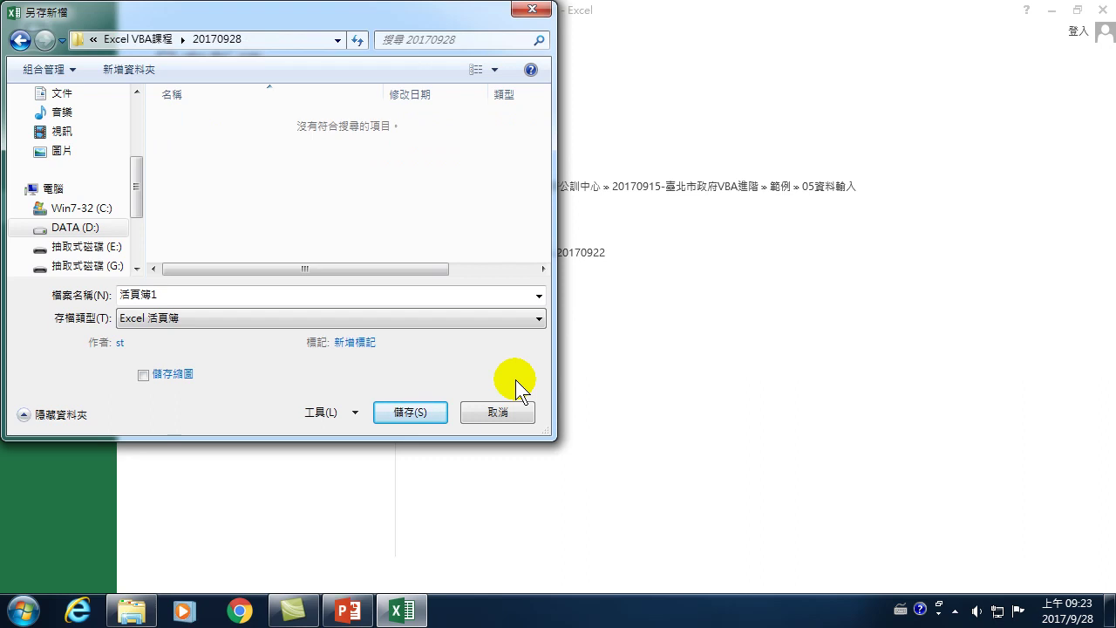
Save the workbook as 收集資料 inside the 20170928 folder
left_click(230, 294)
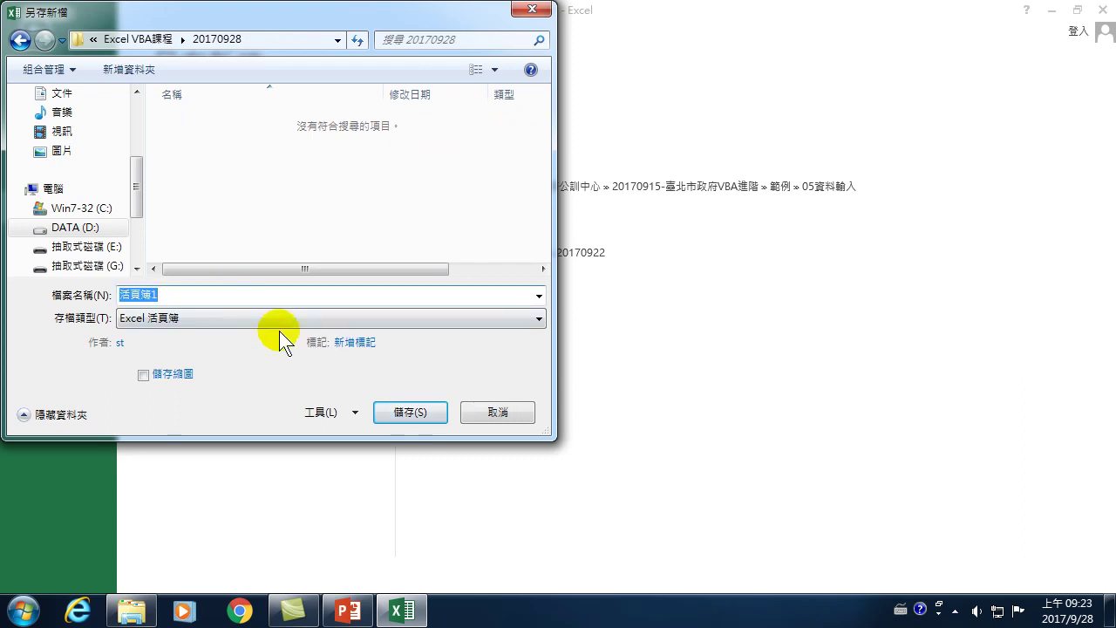
key("ctrl+space")
type("收集資料")
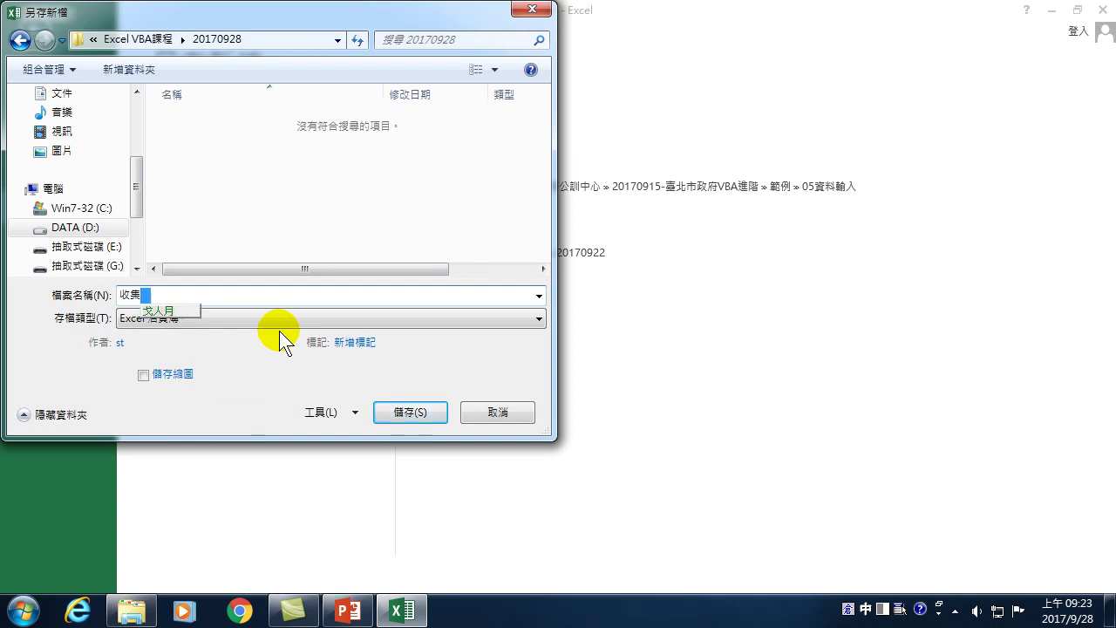
key("Return")
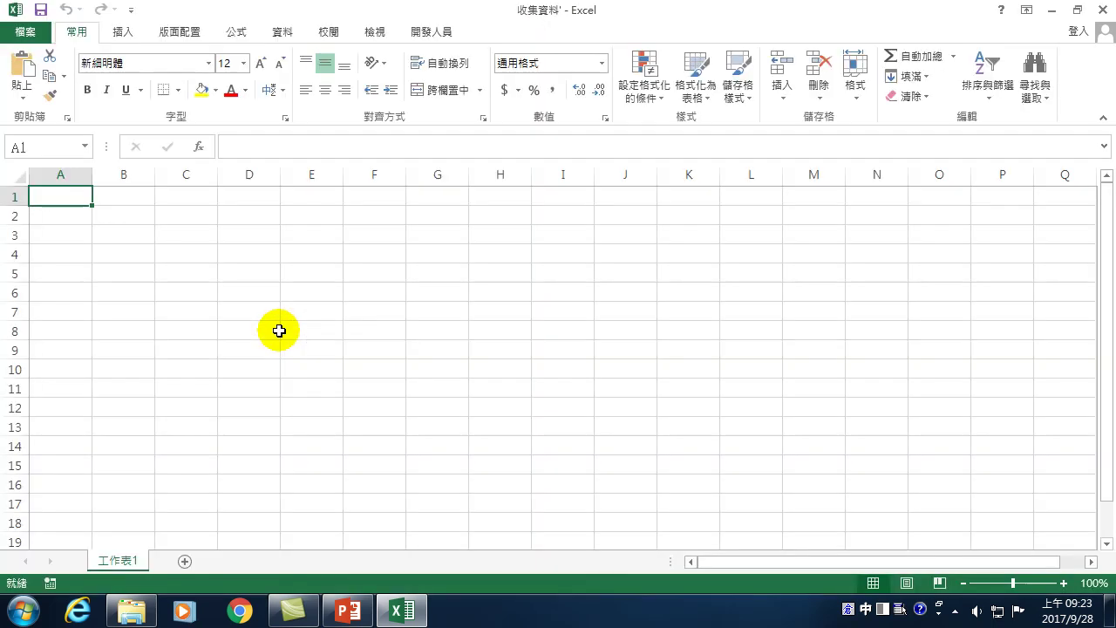
Resave 收集資料 in 20170928 with file type Excel 啟用巨集的活頁簿 (.xlsm)
left_click(24, 33)
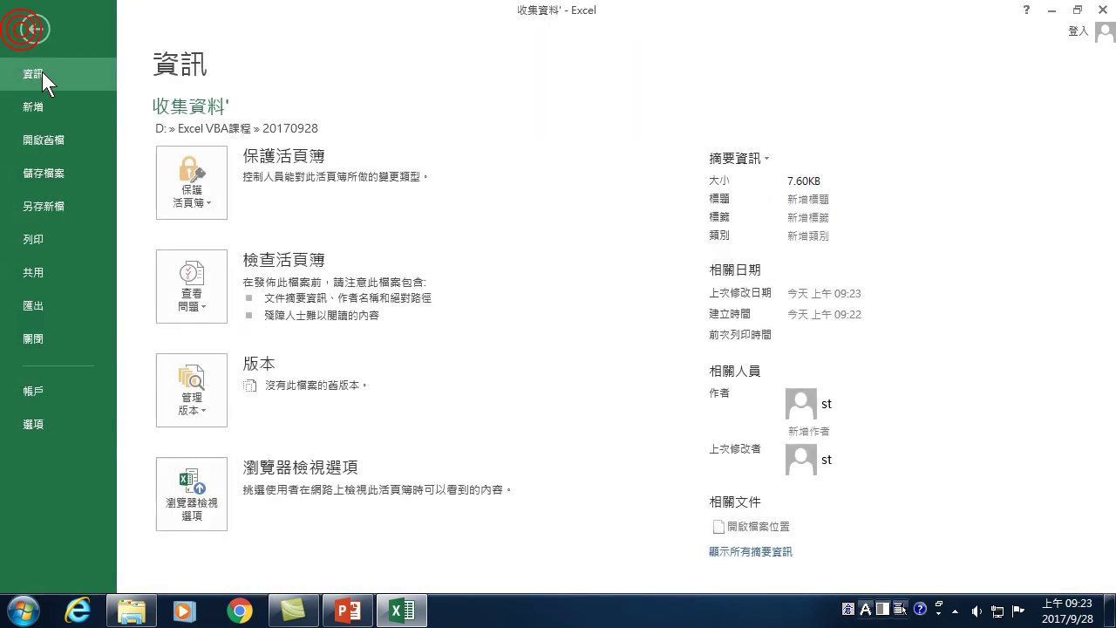
key("F12")
left_click(294, 315)
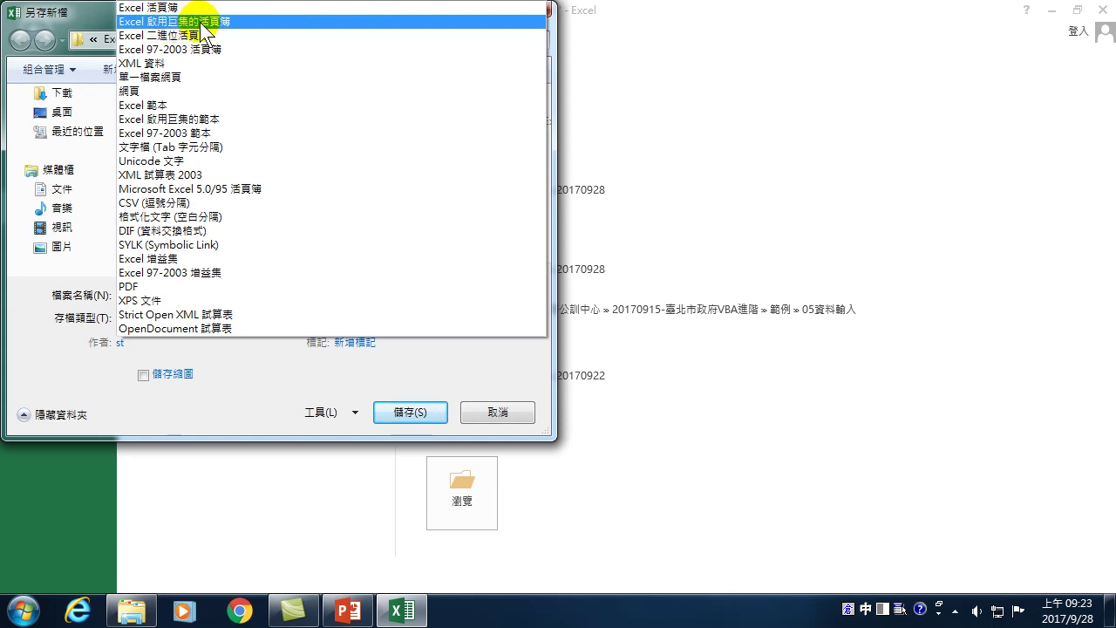
left_click(195, 22)
double_click(179, 293)
left_click(181, 288)
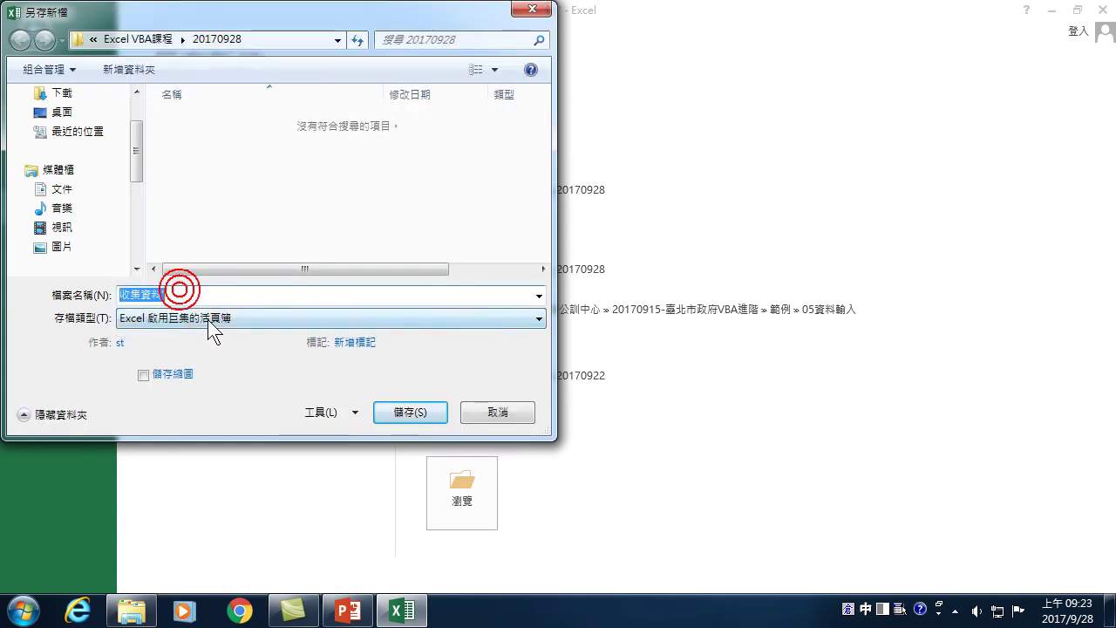
type("收集資料")
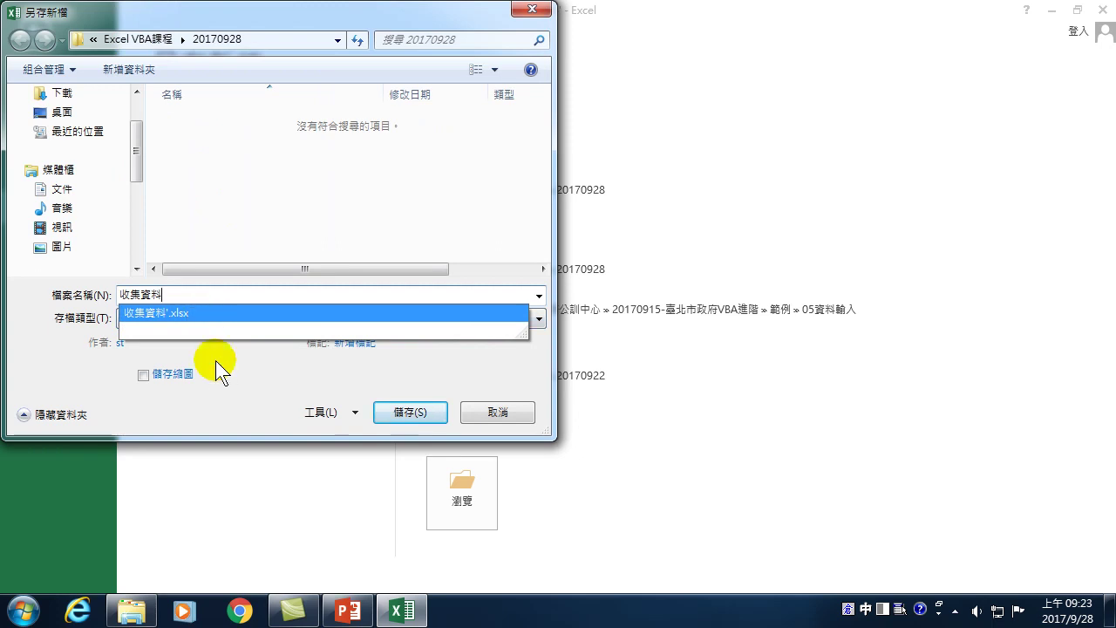
left_click(216, 360)
left_click(411, 412)
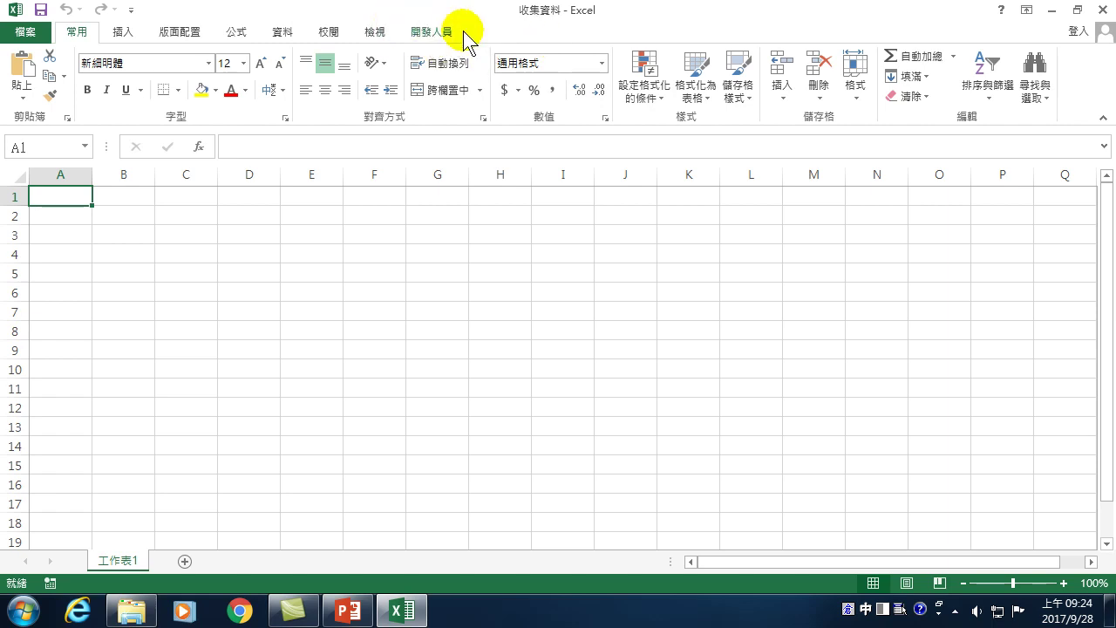
left_click(25, 33)
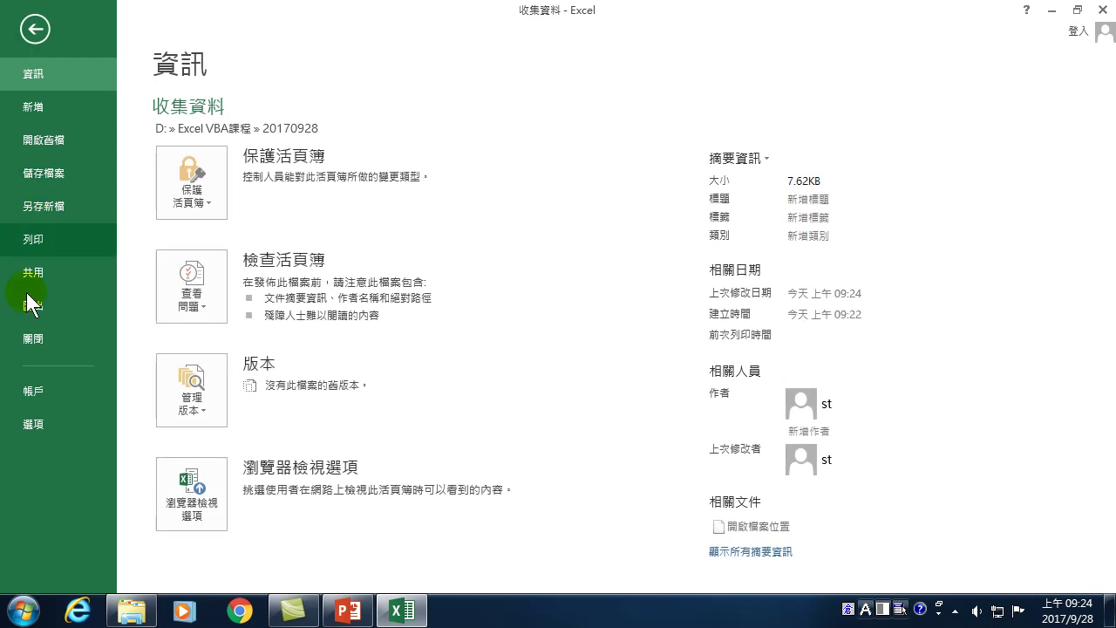
Check 開發人員 under Options > 自訂功能區 and confirm with 確定
left_click(47, 418)
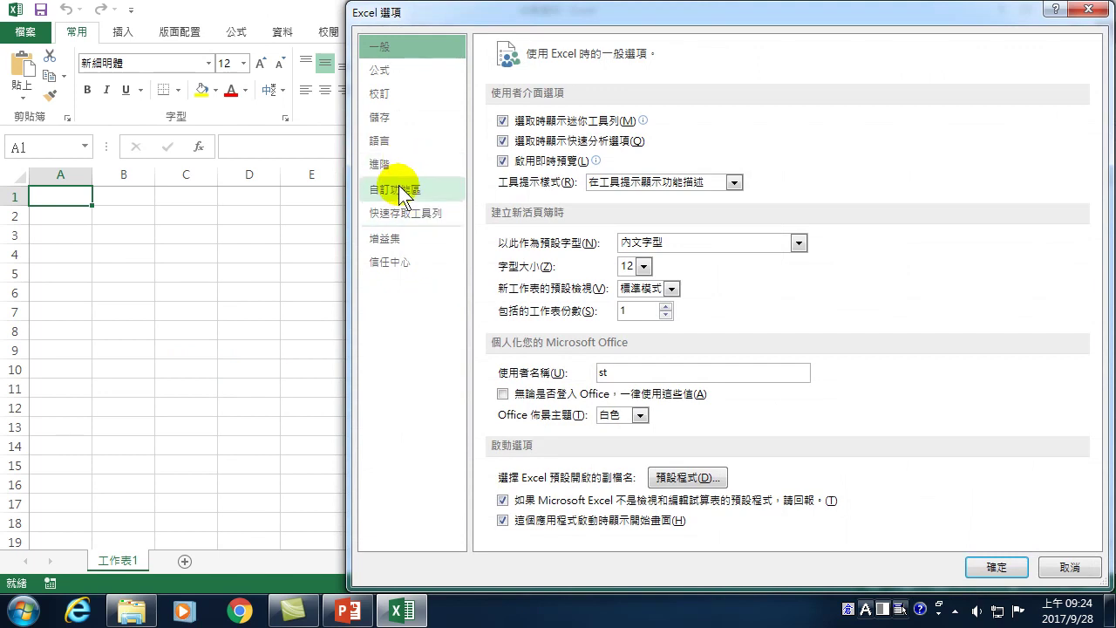
left_click(392, 190)
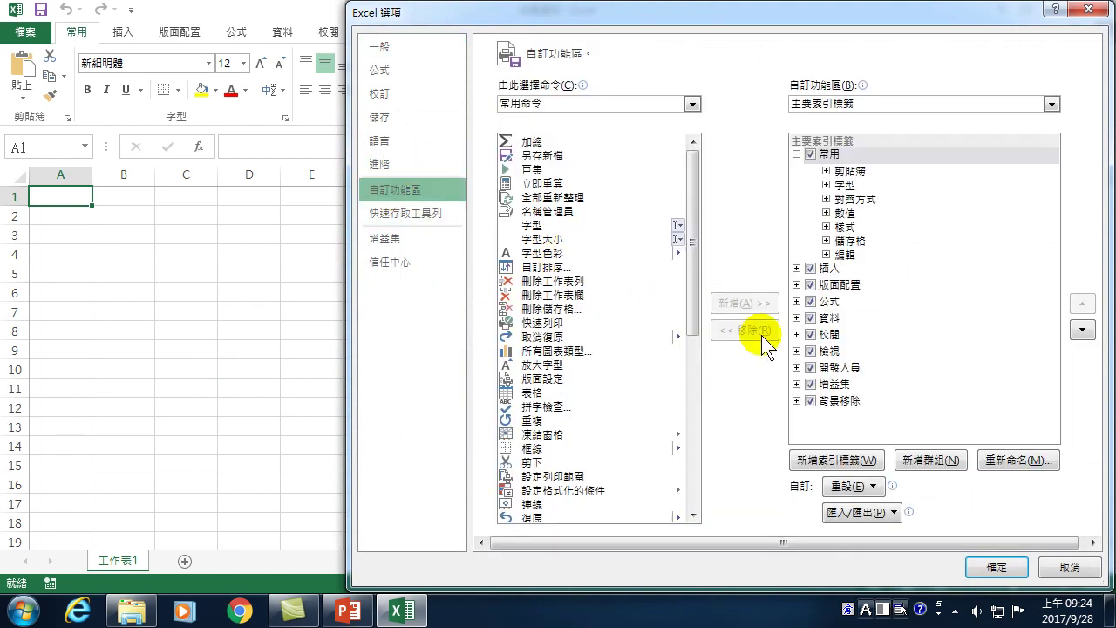
left_click(812, 368)
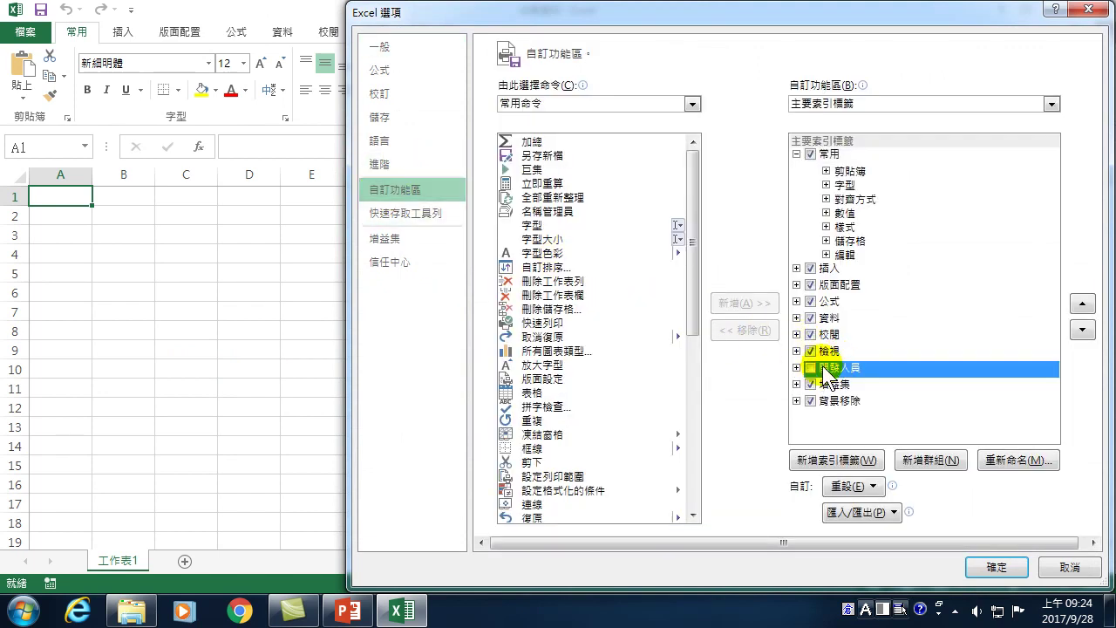
left_click(811, 367)
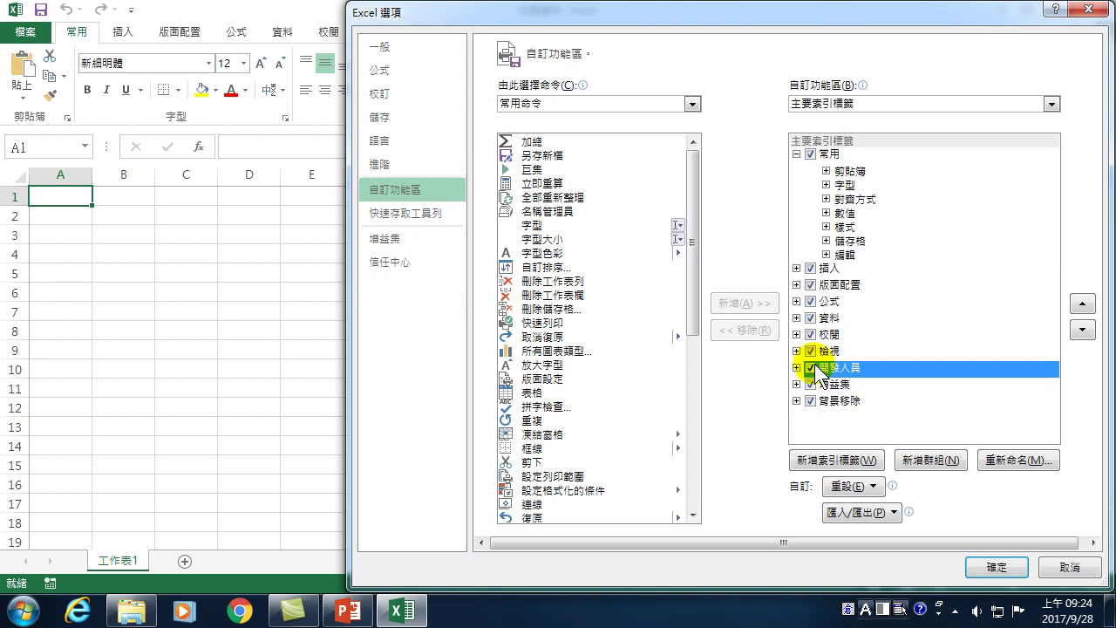
left_click(998, 567)
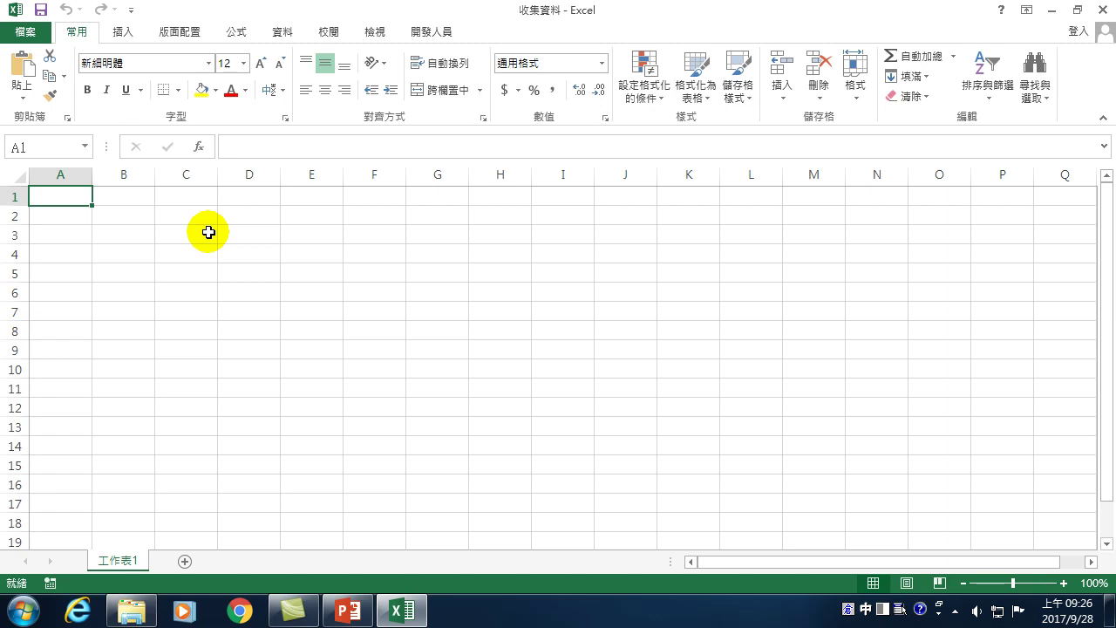
Type the headers 學號, 姓名, 國文 and 英文 into cells A1 through D1
type("學號")
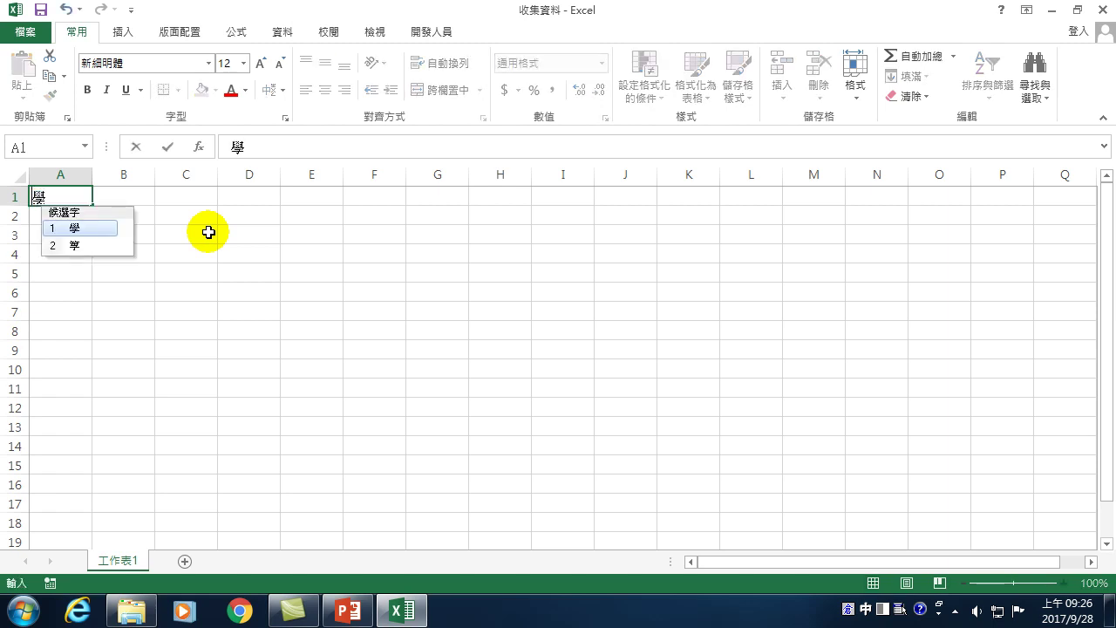
key("Tab")
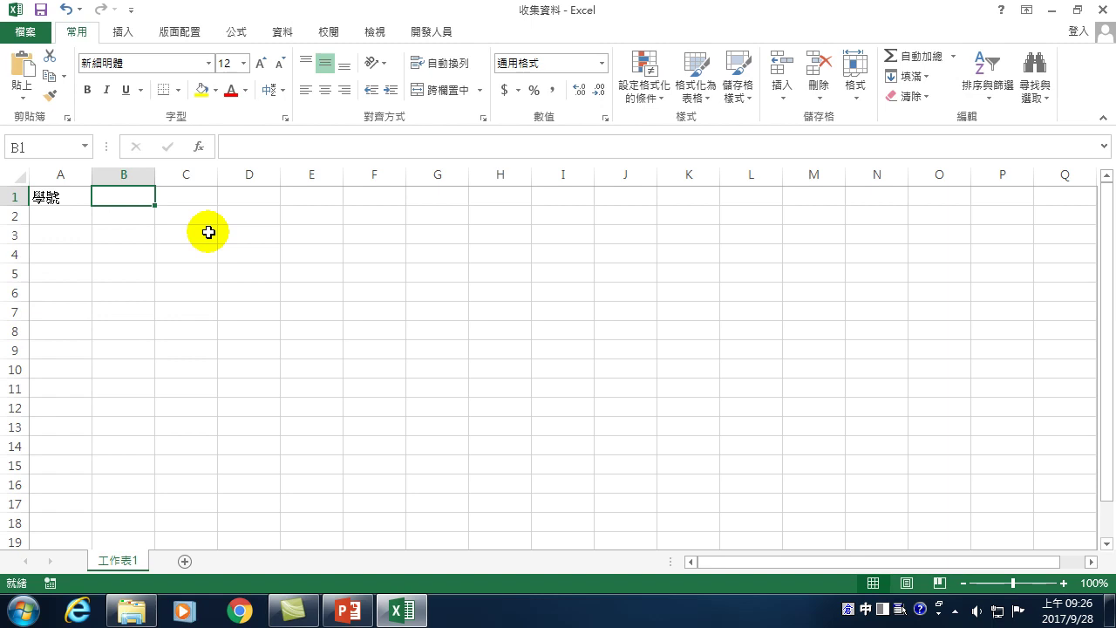
type("姓名")
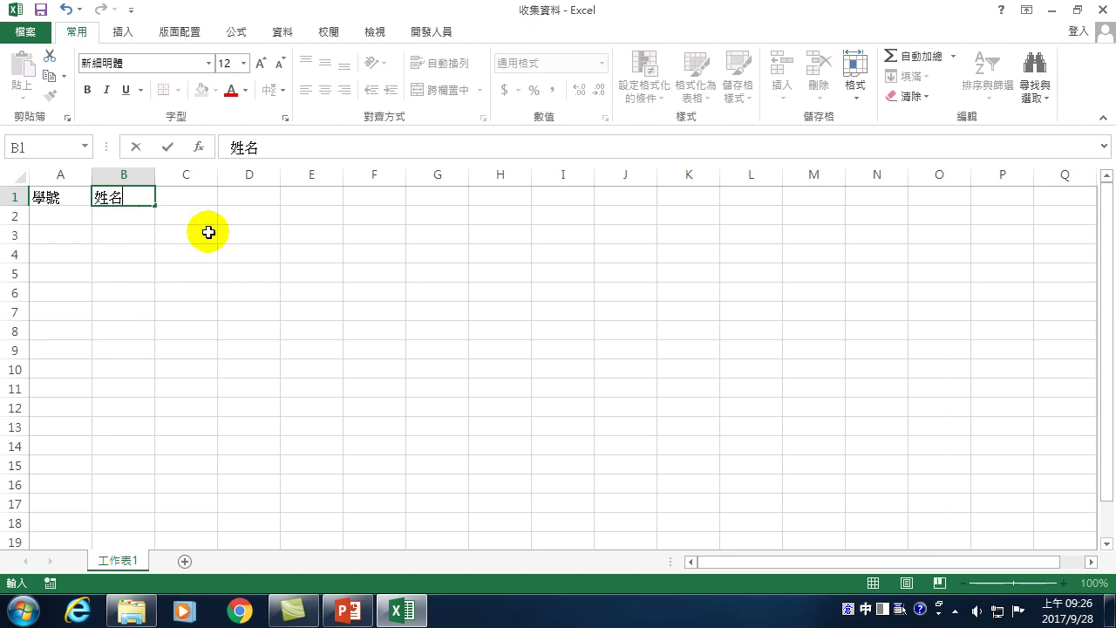
key("Return")
key("Up")
key("Right")
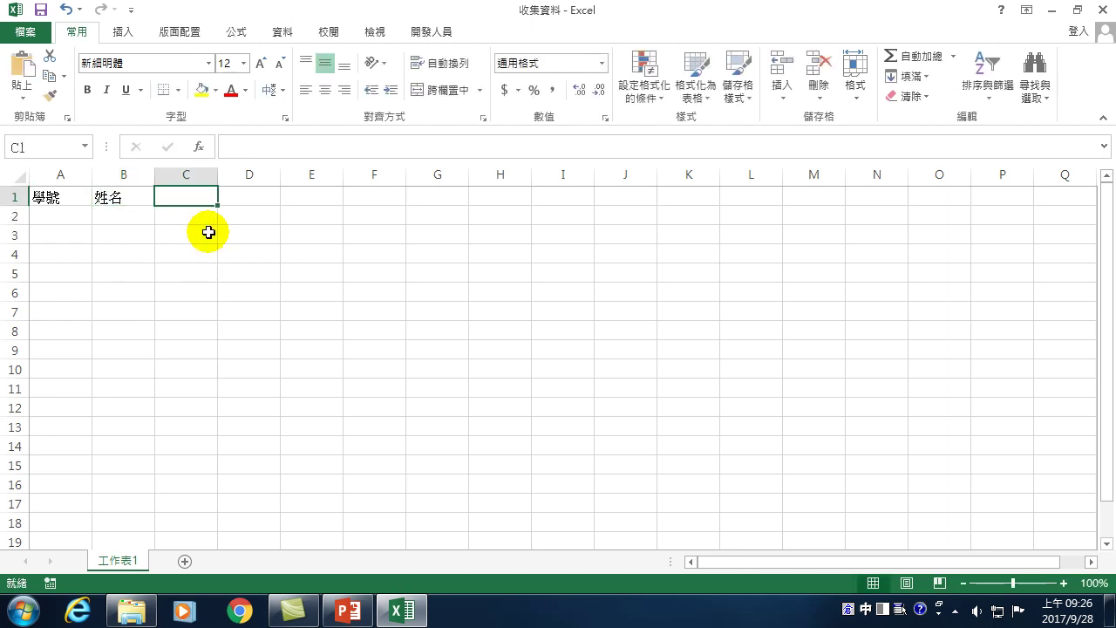
type("國文")
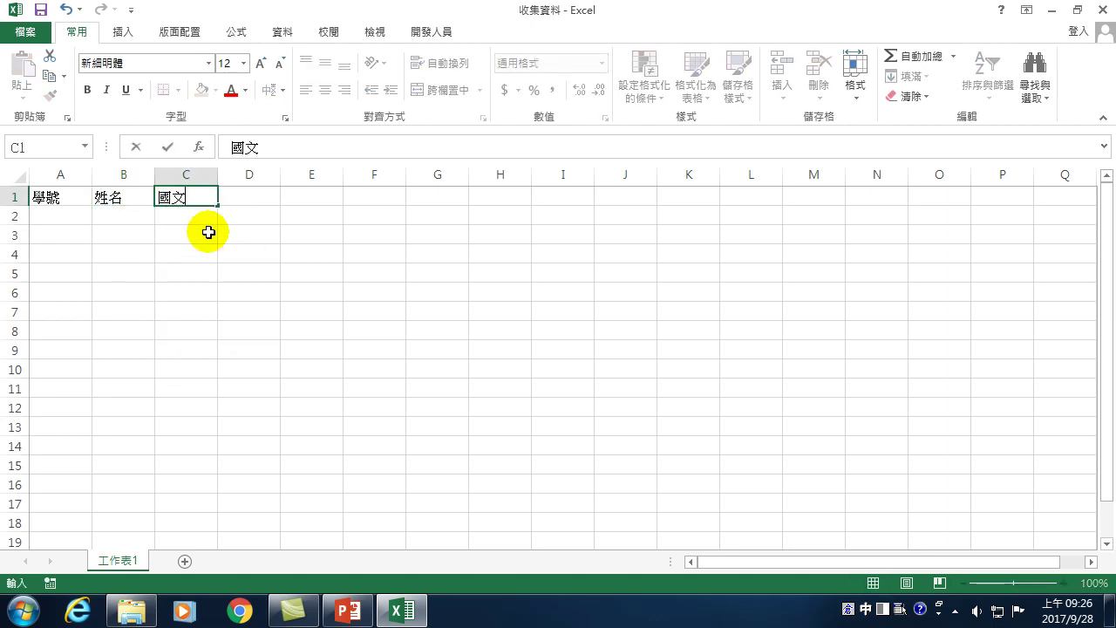
key("Tab")
type("英")
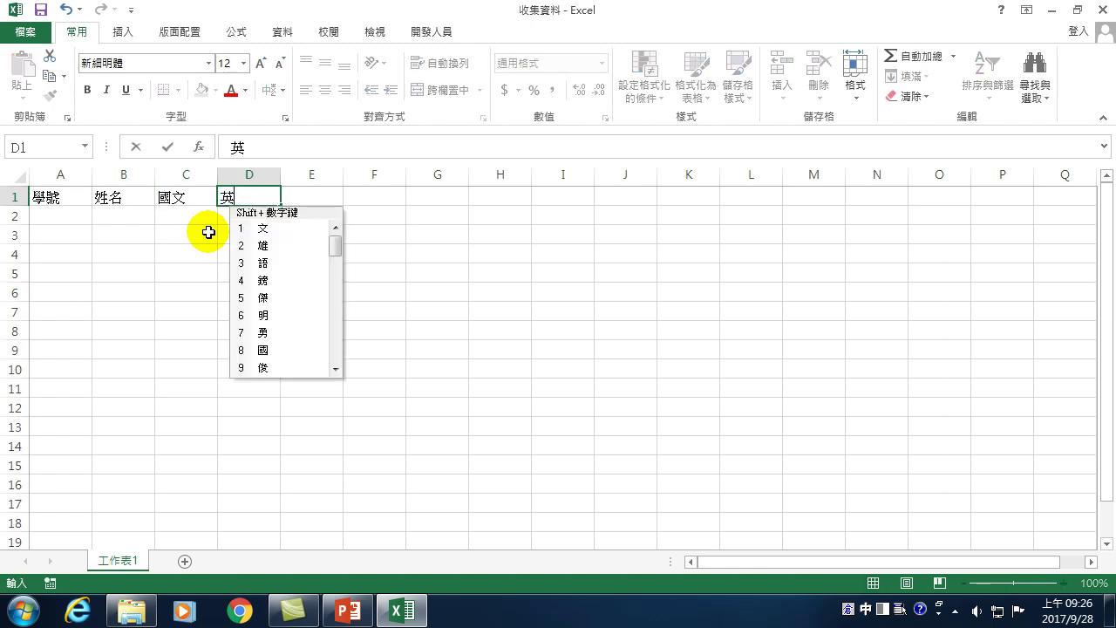
type("文")
key("ctrl+Return")
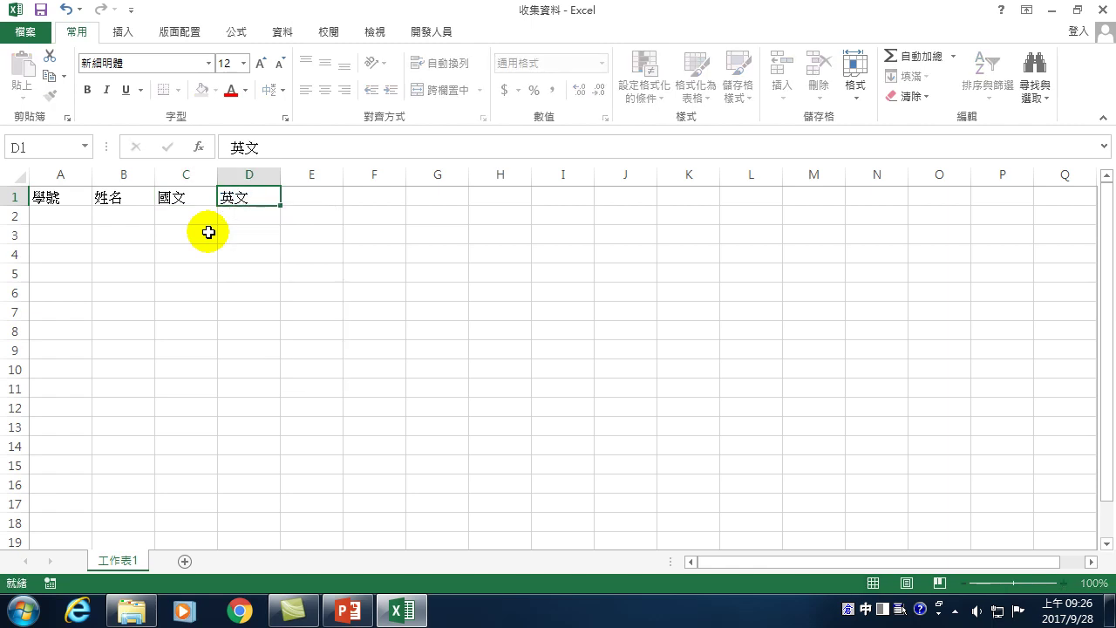
key("Return")
key("Up")
key("Tab")
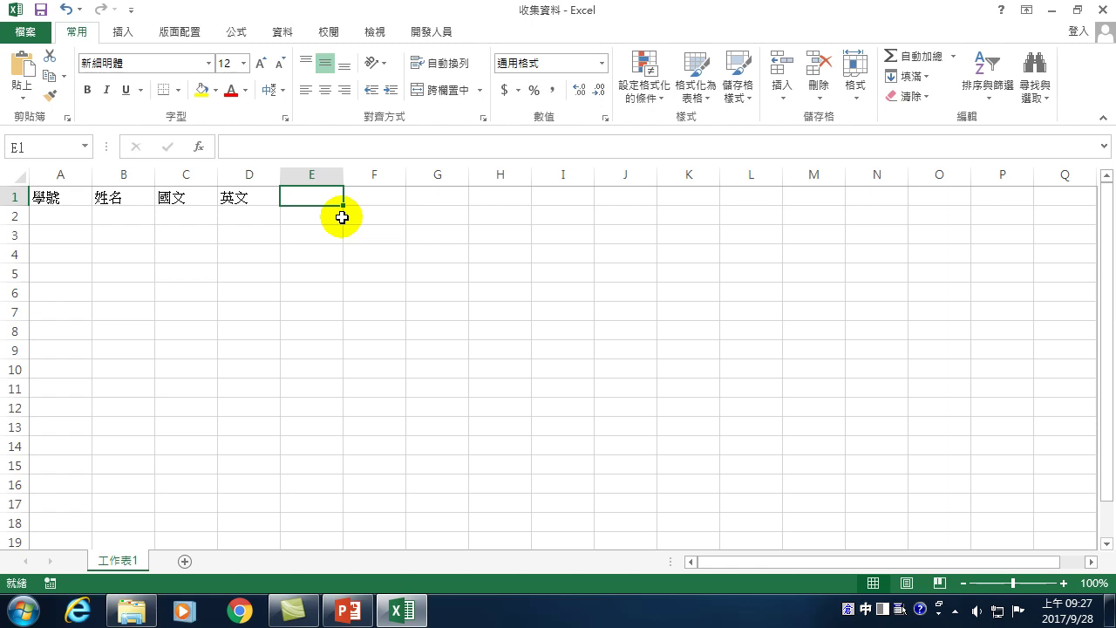
left_click(48, 217)
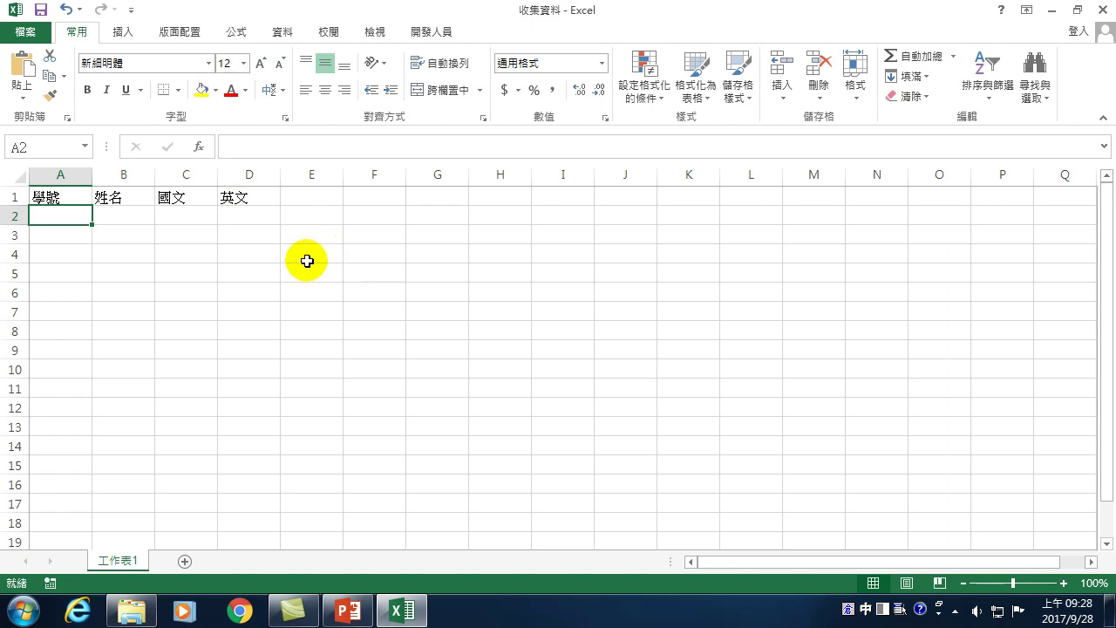
left_click(48, 198)
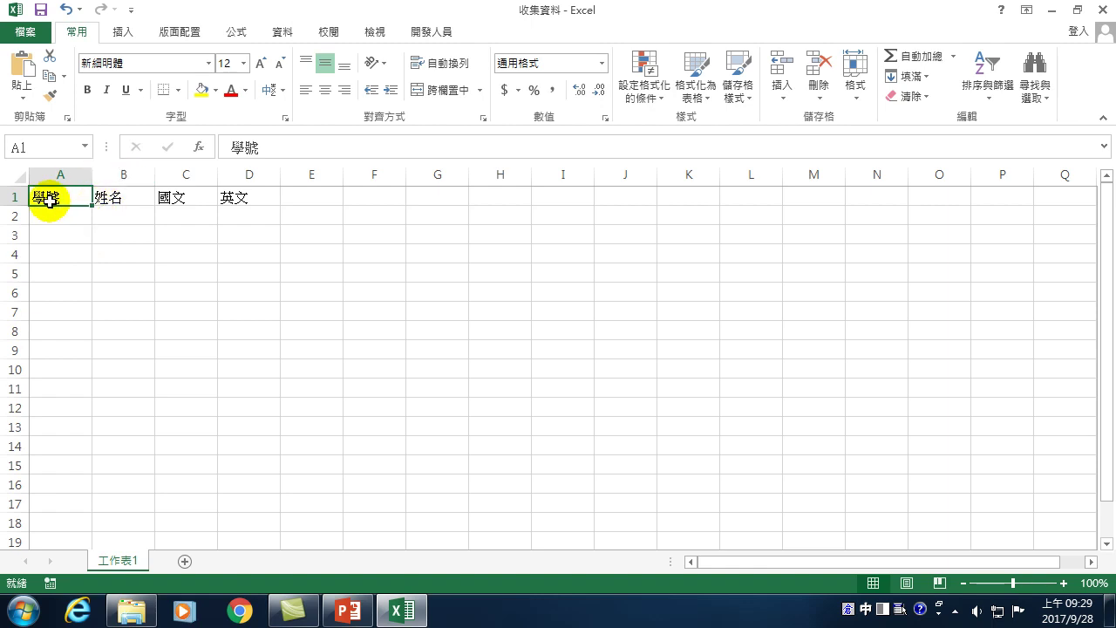
left_click_drag(40, 215, 223, 215)
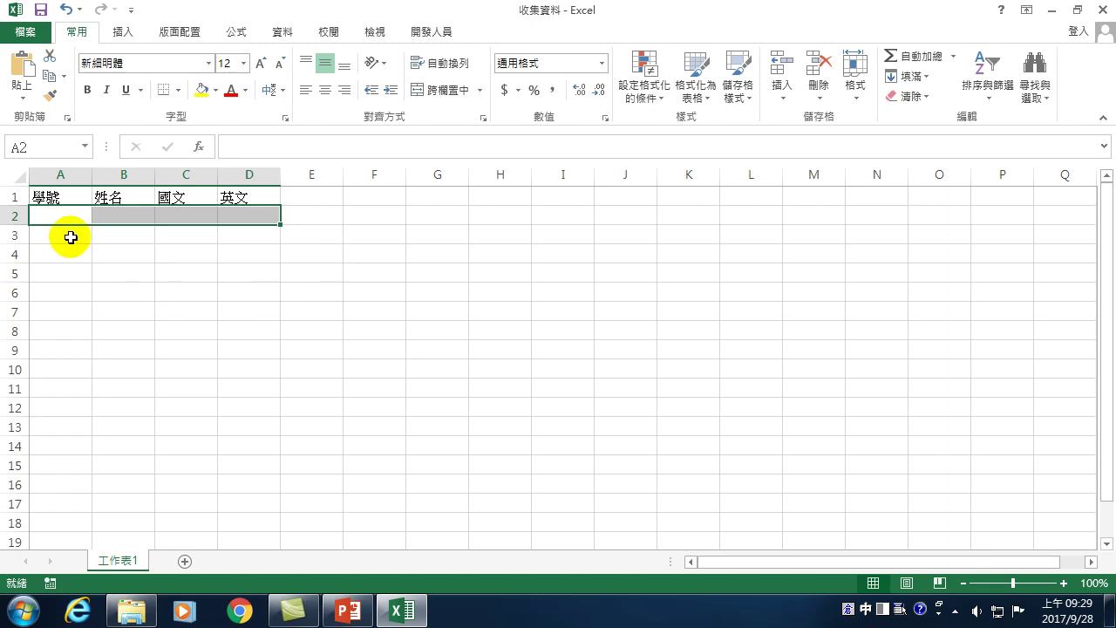
left_click(39, 214)
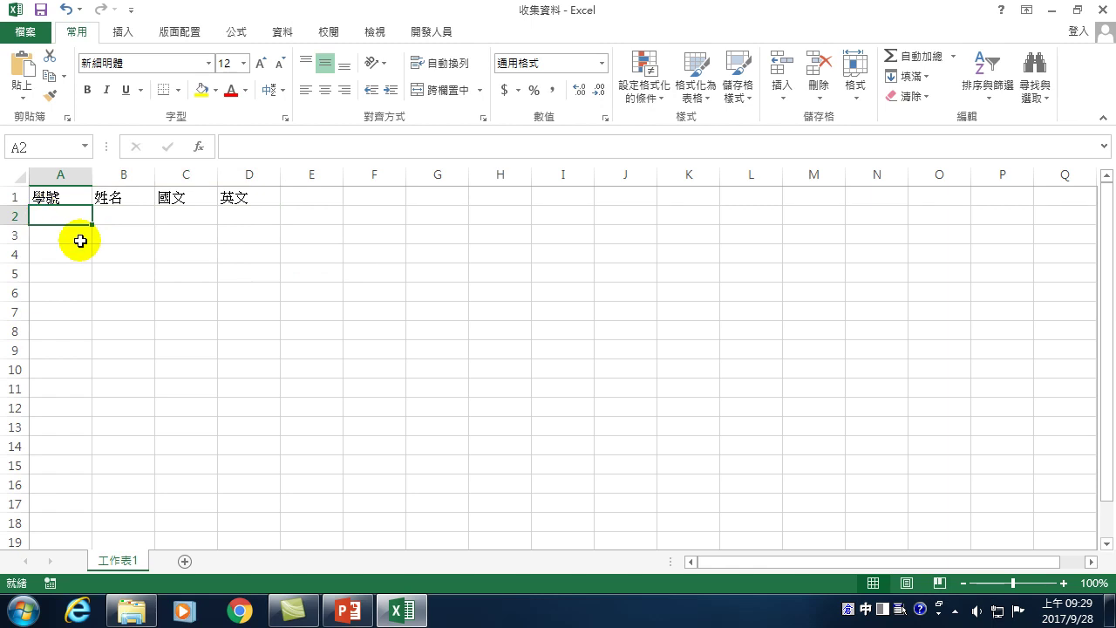
key("Up")
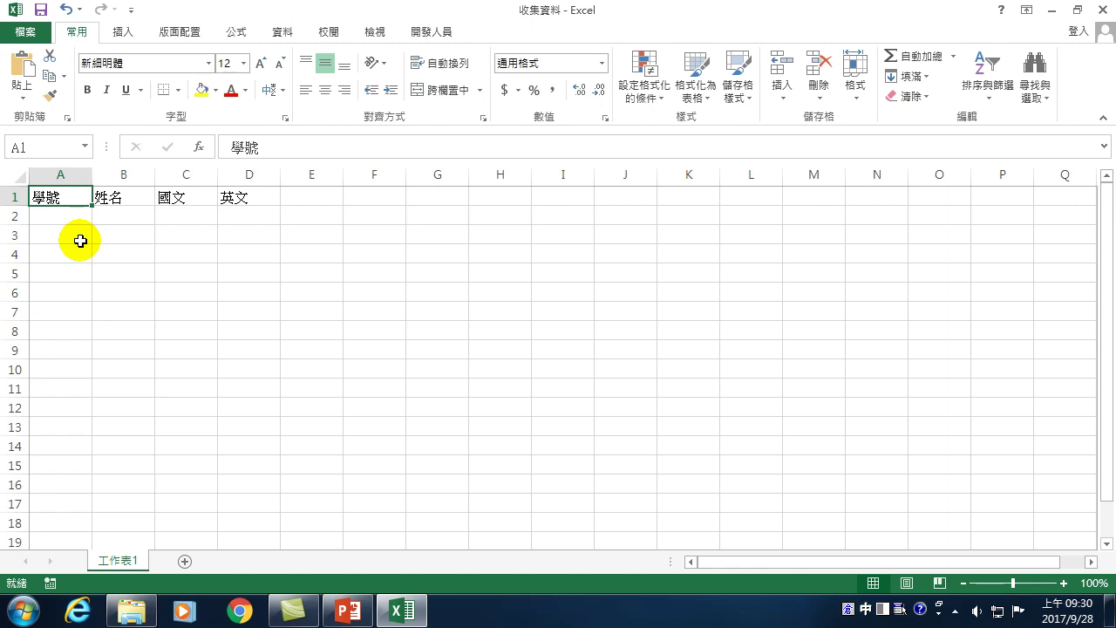
On the 開發人員 tab, open the Visual Basic editor for 收集資料.xlsm
left_click(439, 35)
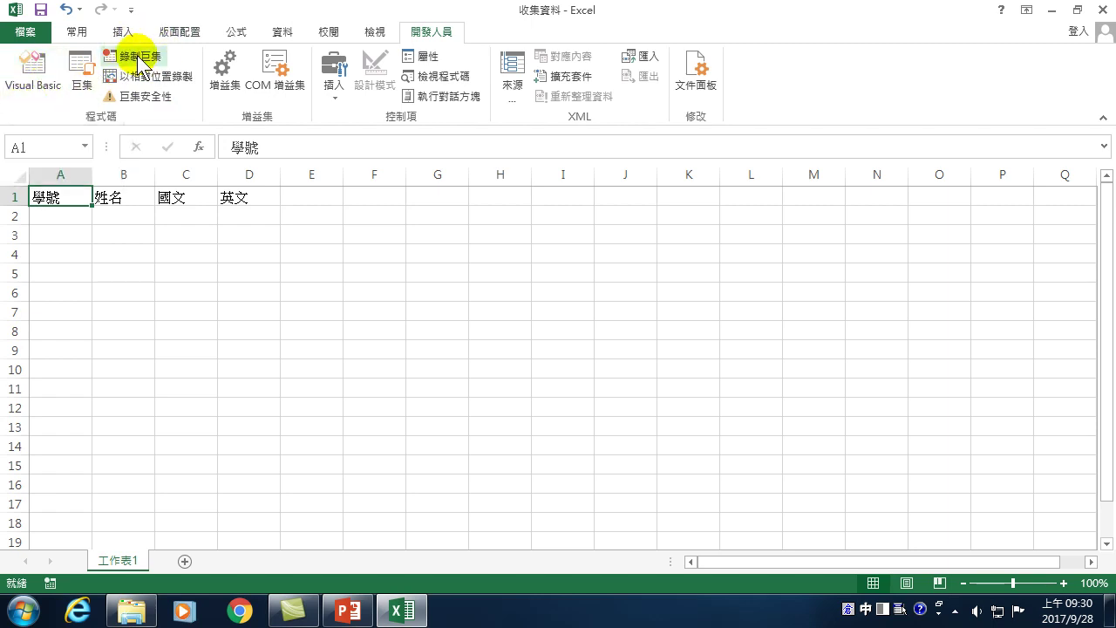
left_click(32, 85)
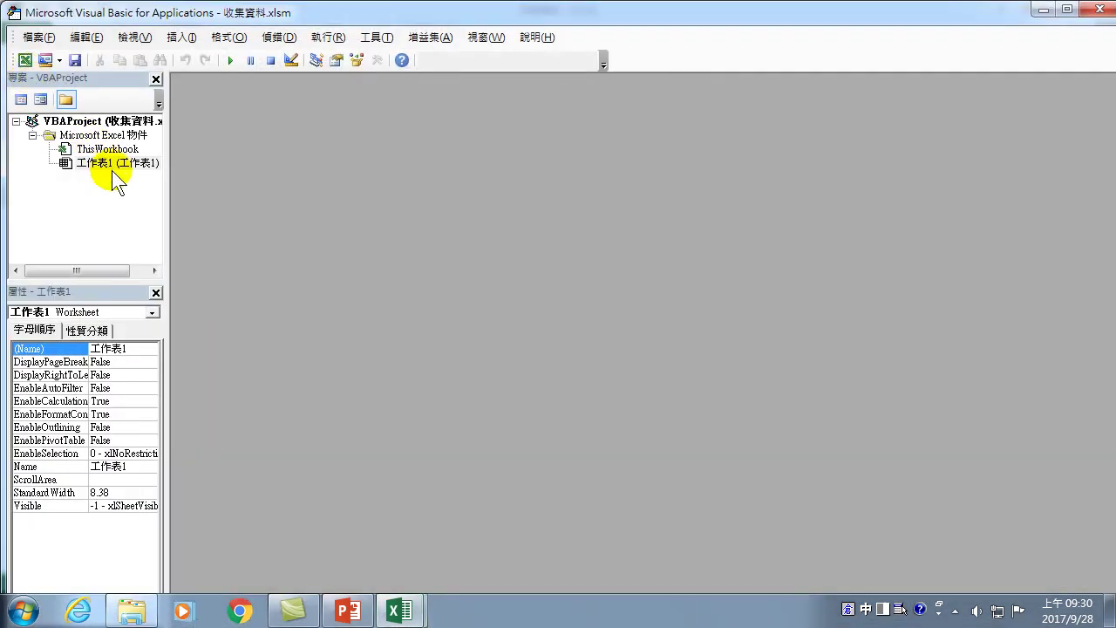
Maximize the VBA editor window showing the 收集資料.xlsm project
left_click(1066, 8)
mouse_move(494, 8)
left_mouse_down()
mouse_move(587, 139)
mouse_move(657, 87)
left_mouse_up()
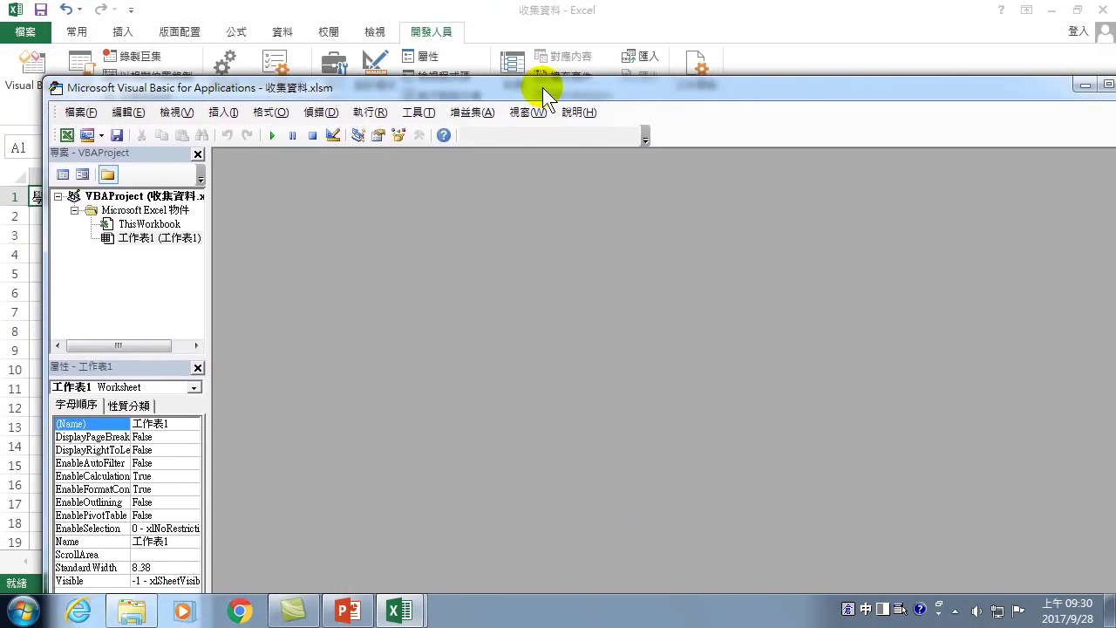
double_click(658, 87)
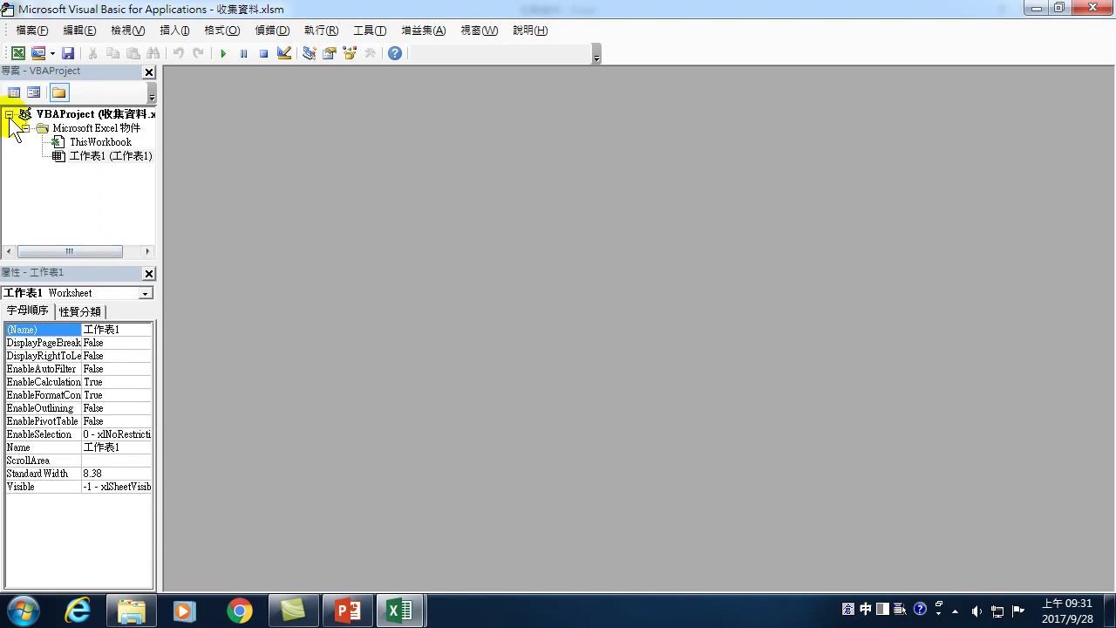
right_click(83, 128)
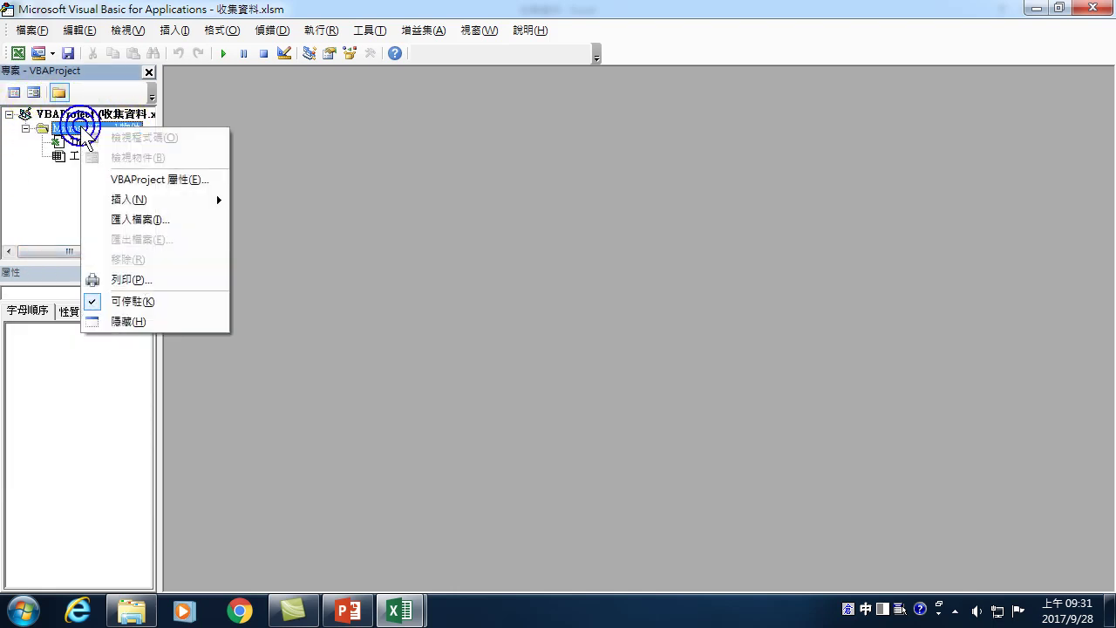
right_click(36, 201)
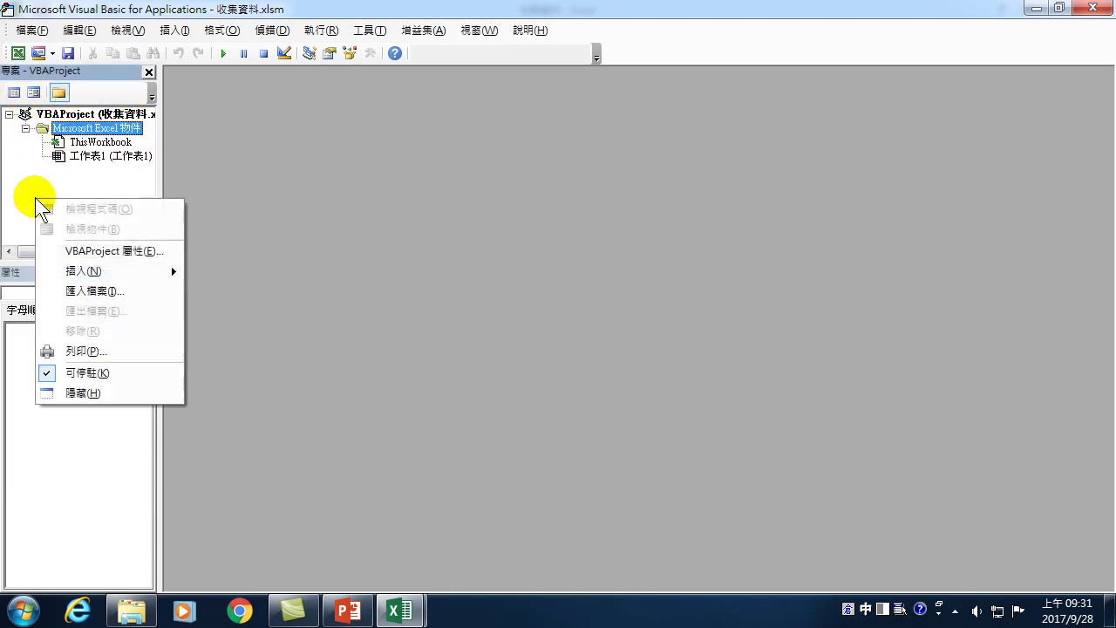
right_click(76, 142)
right_click(69, 113)
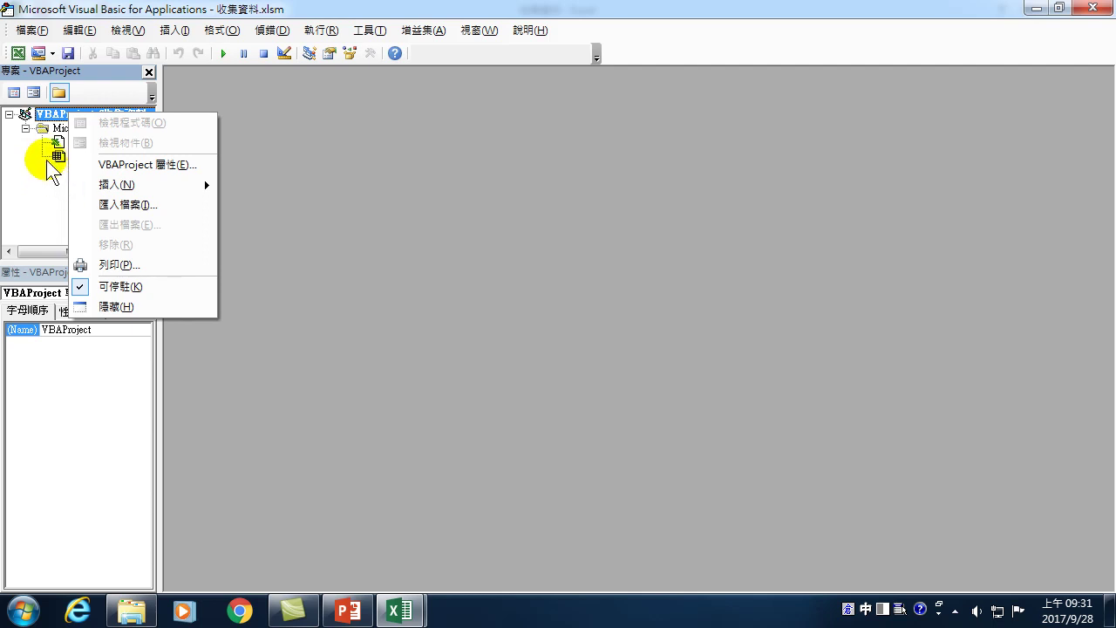
left_click(50, 193)
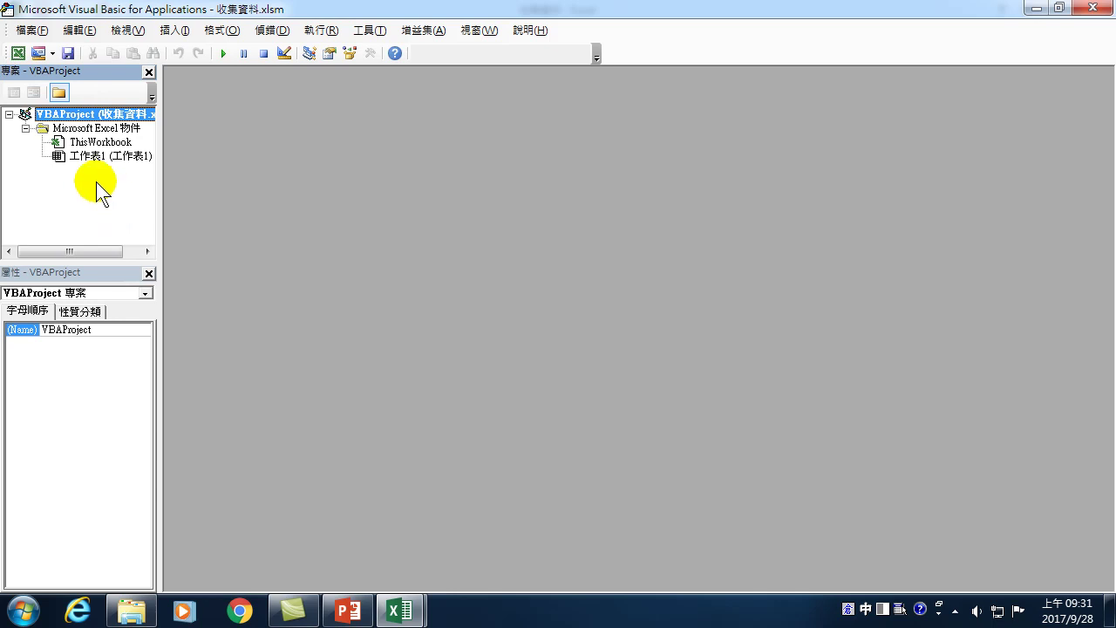
right_click(70, 179)
Insert a new UserForm1 into 收集資料.xlsm, move the Toolbox aside, and close the editor
mouse_move(105, 248)
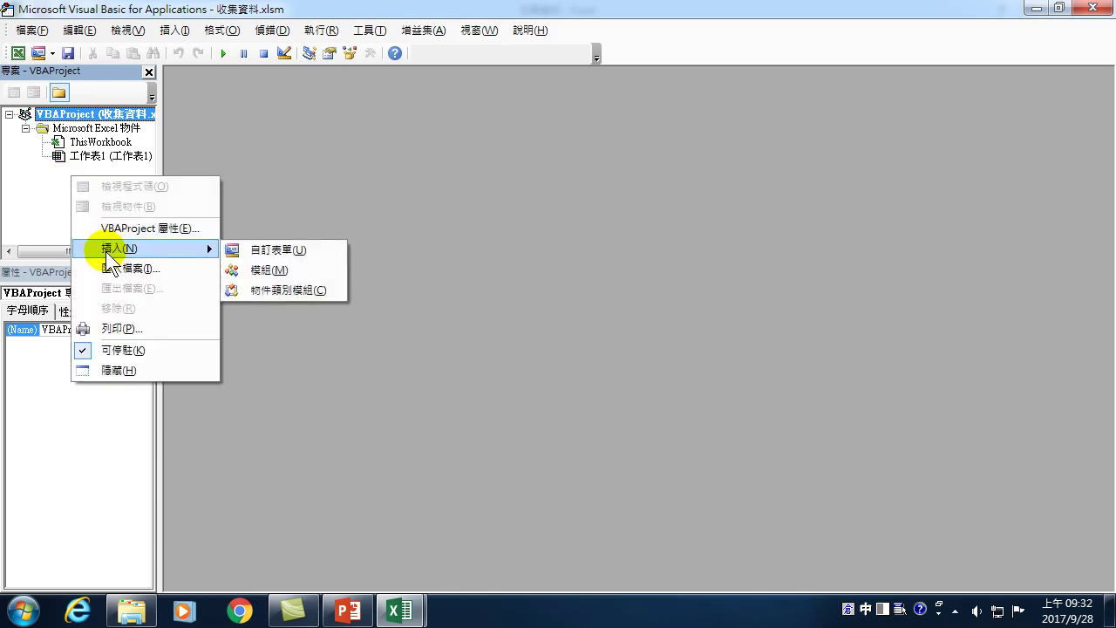
left_click(279, 252)
mouse_move(135, 150)
left_mouse_down()
mouse_move(702, 116)
mouse_move(713, 130)
left_mouse_up()
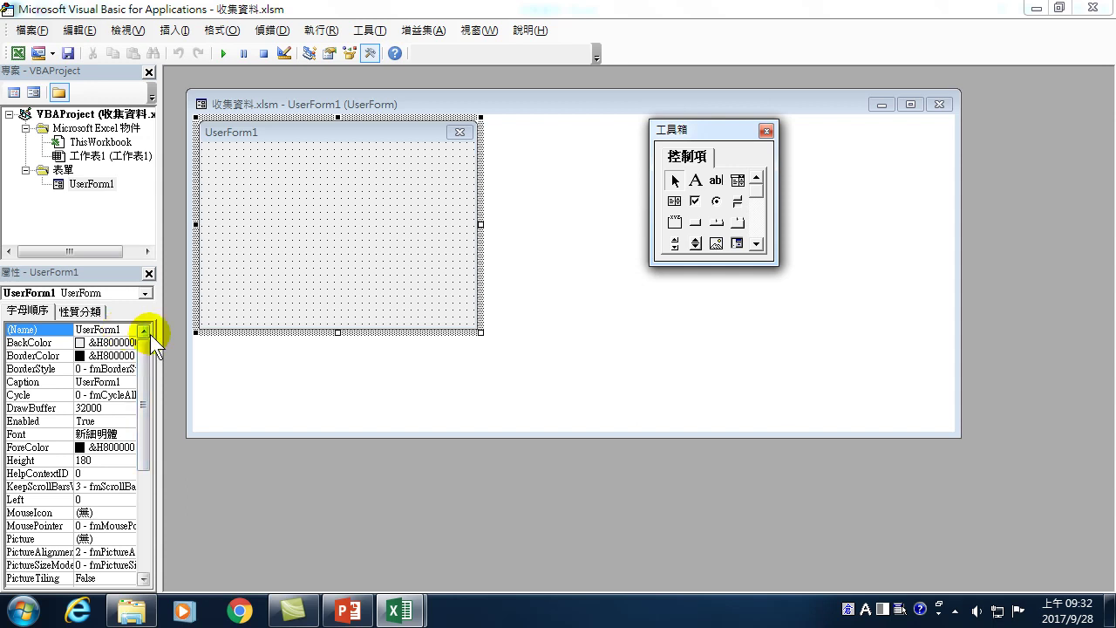
left_click(1092, 8)
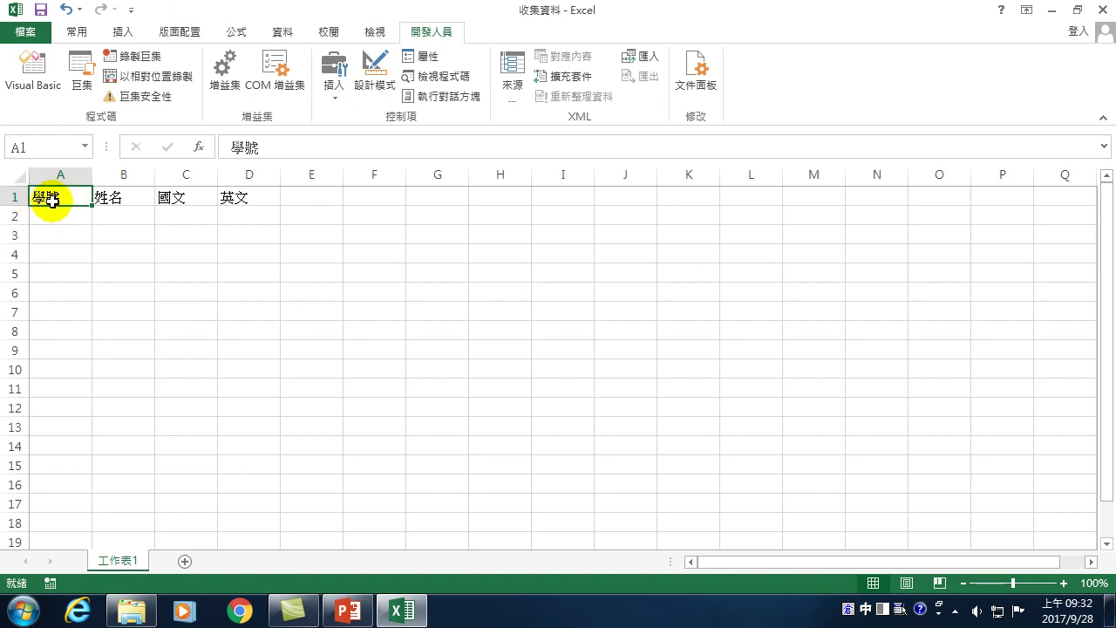
left_click(436, 26)
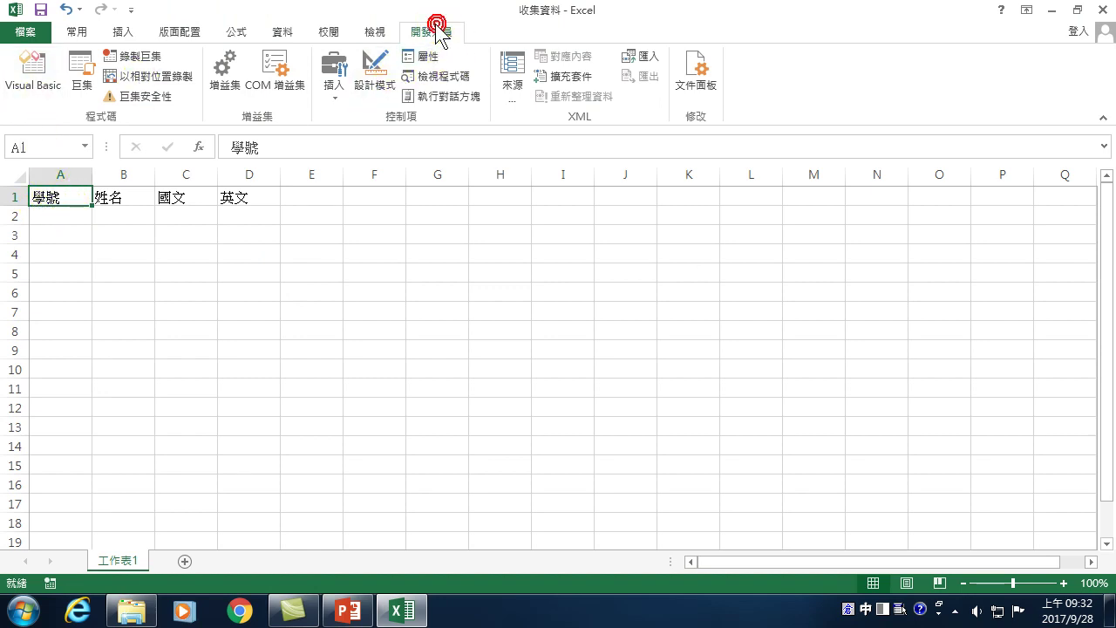
left_click(32, 77)
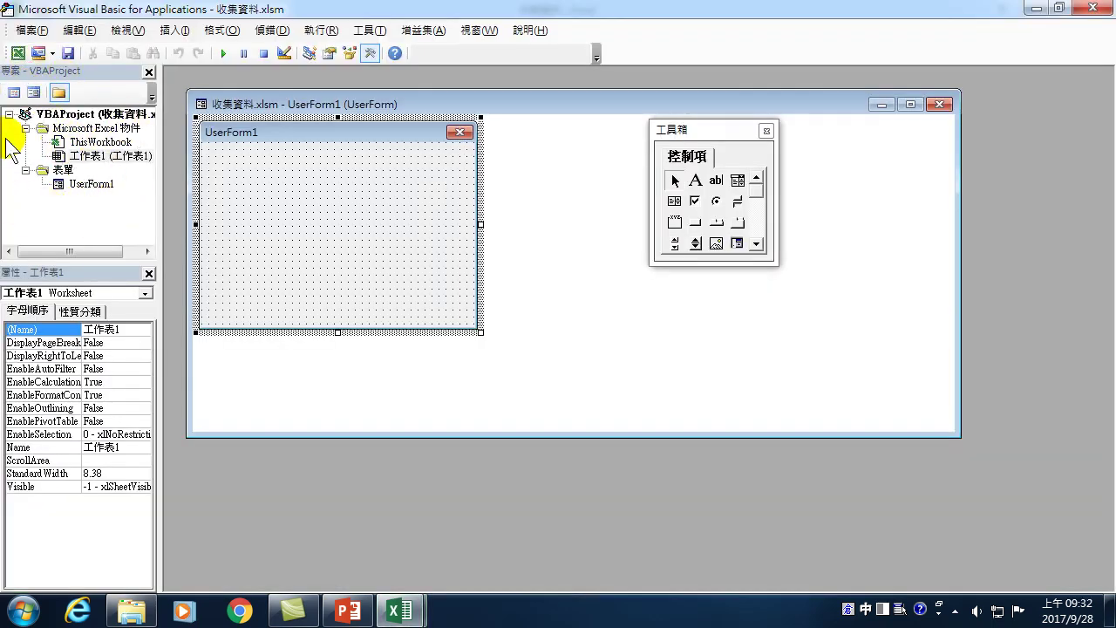
right_click(71, 205)
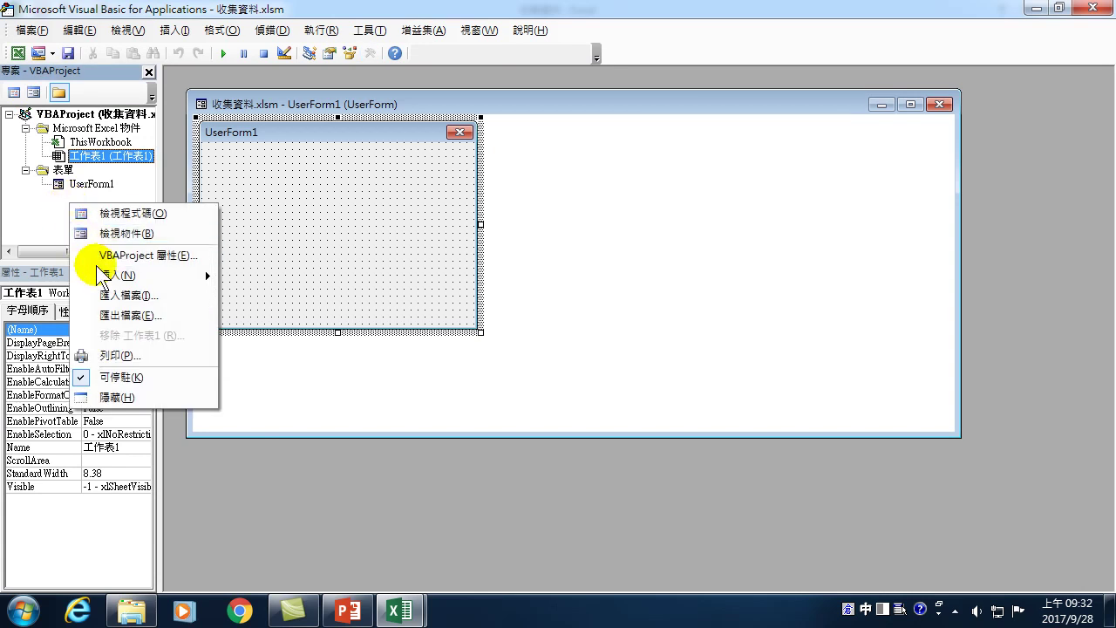
mouse_move(114, 275)
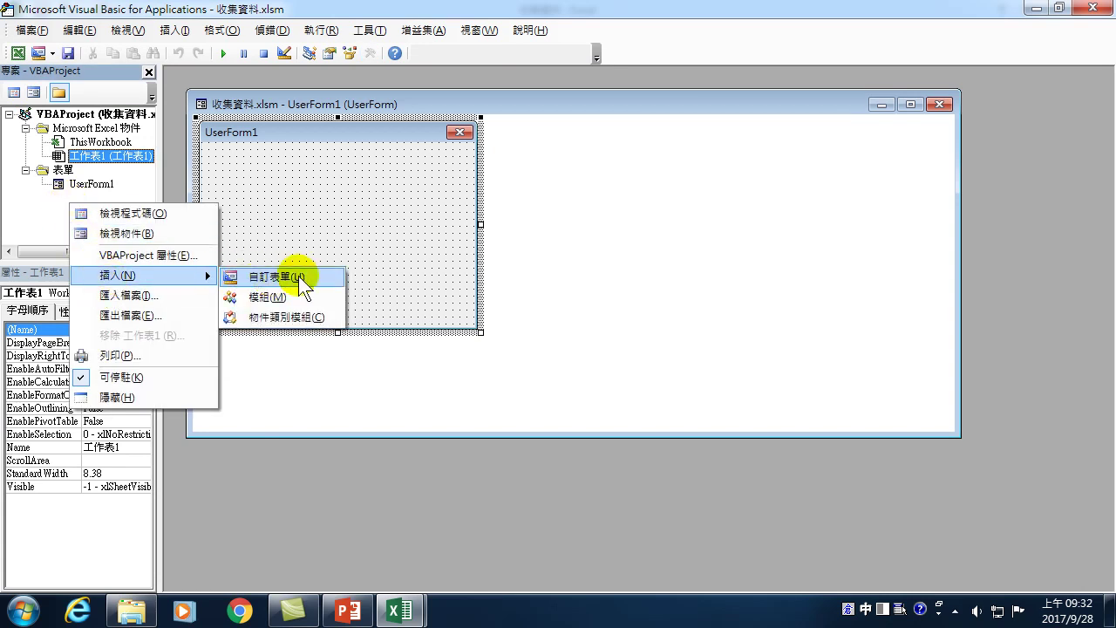
left_click(564, 492)
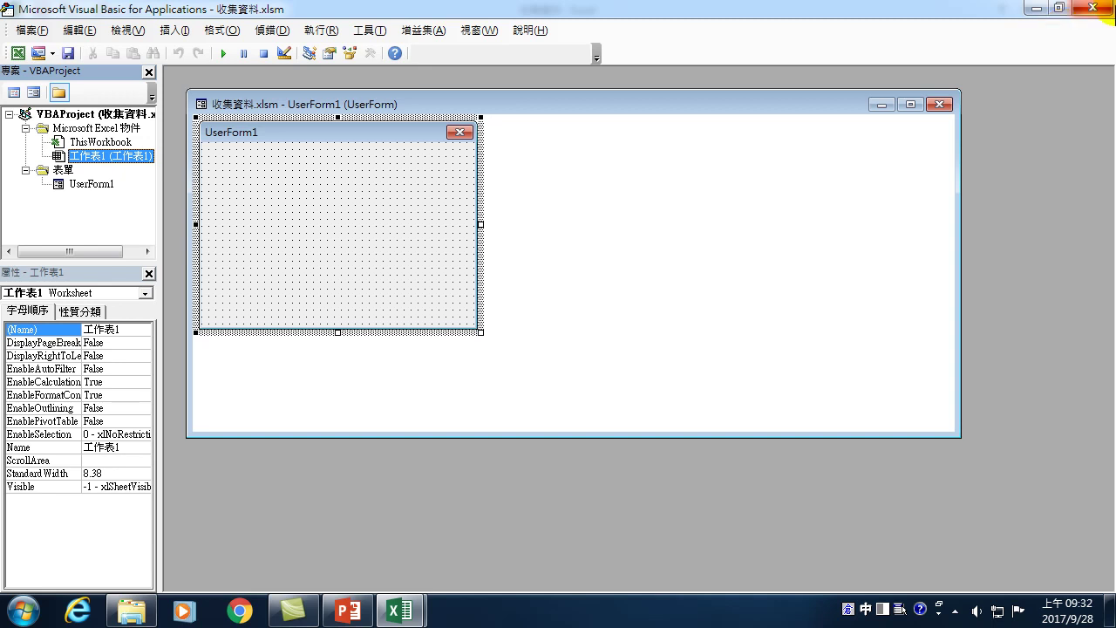
left_click(1093, 8)
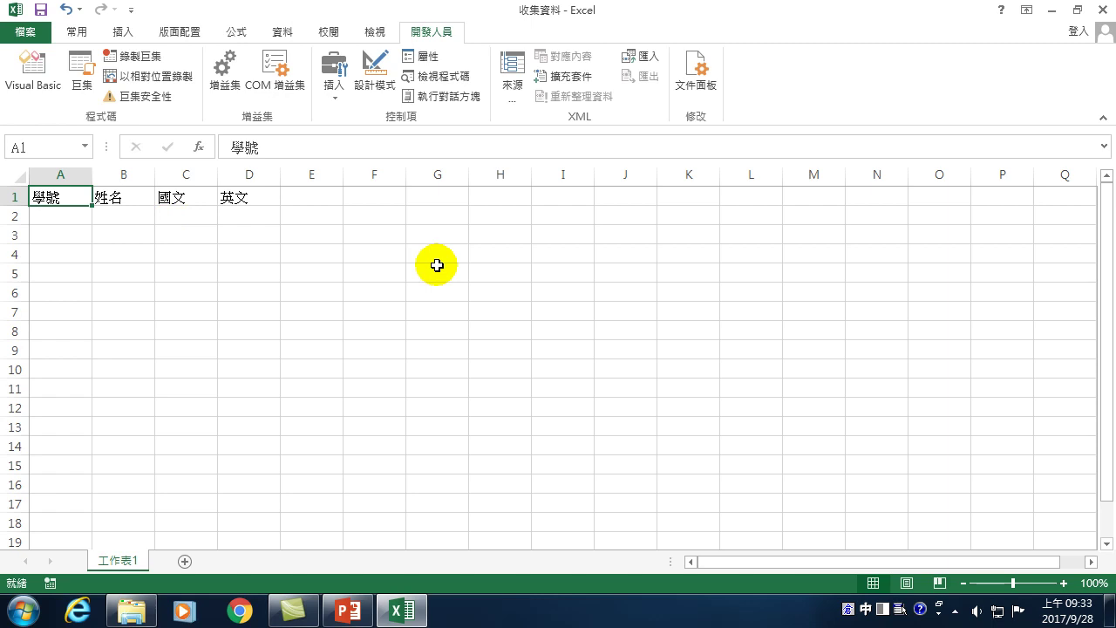
Open the VBA editor and dismiss the 工作表1 shortcut menu without inserting anything
left_click(34, 74)
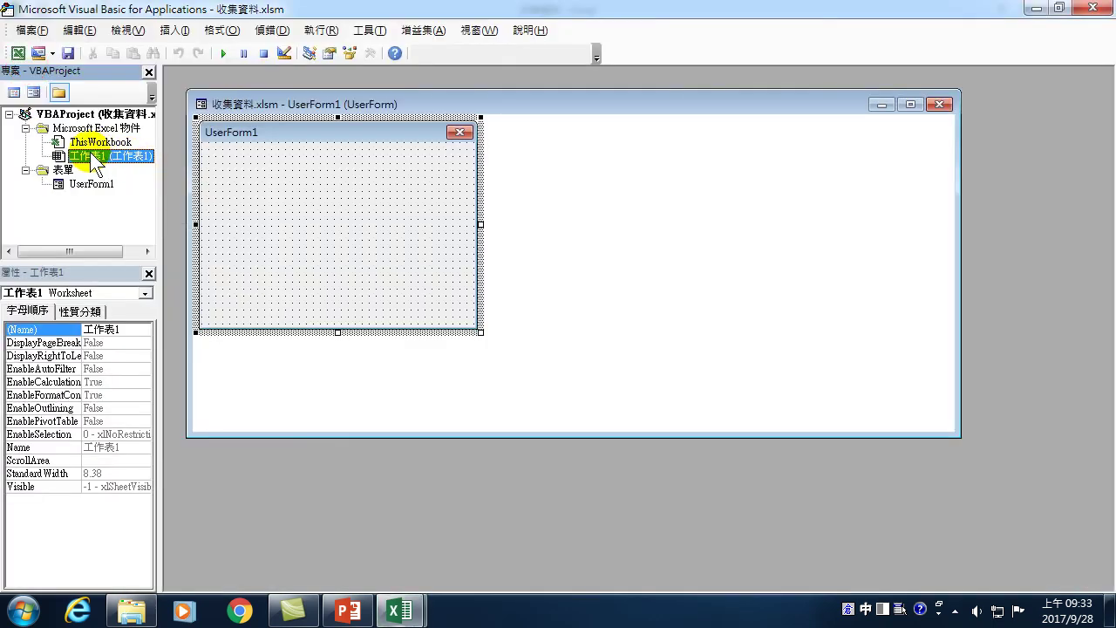
right_click(91, 155)
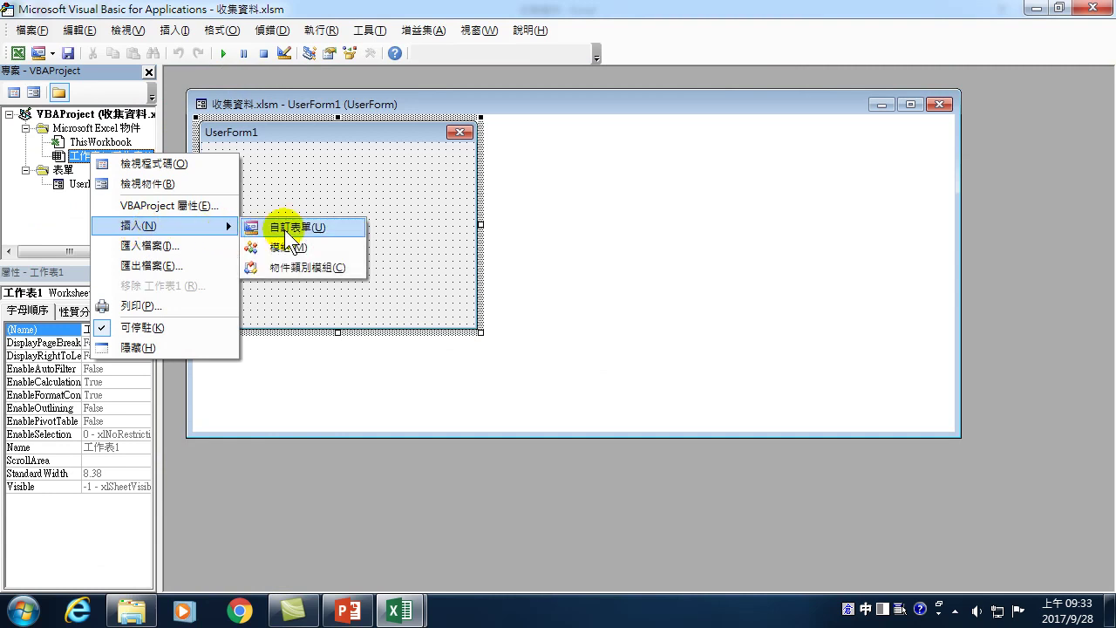
left_click(33, 208)
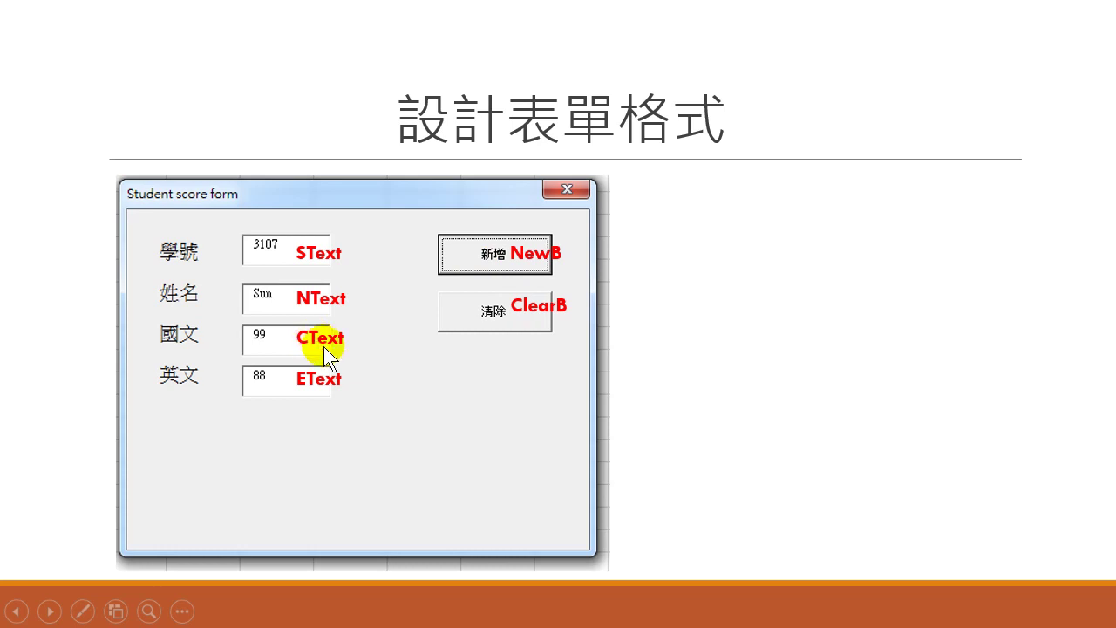
End the PowerPoint slideshow showing the 設計表單格式 form design slide
key("Escape")
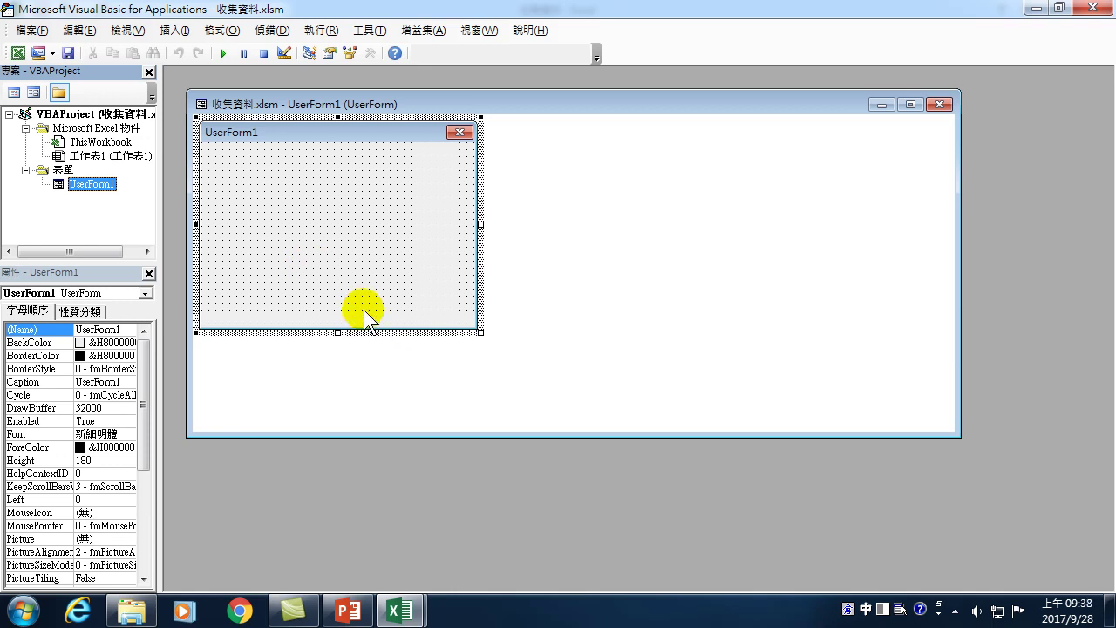
Show the Toolbox for UserForm1 and close the Project Explorer and Properties panes
left_click(324, 133)
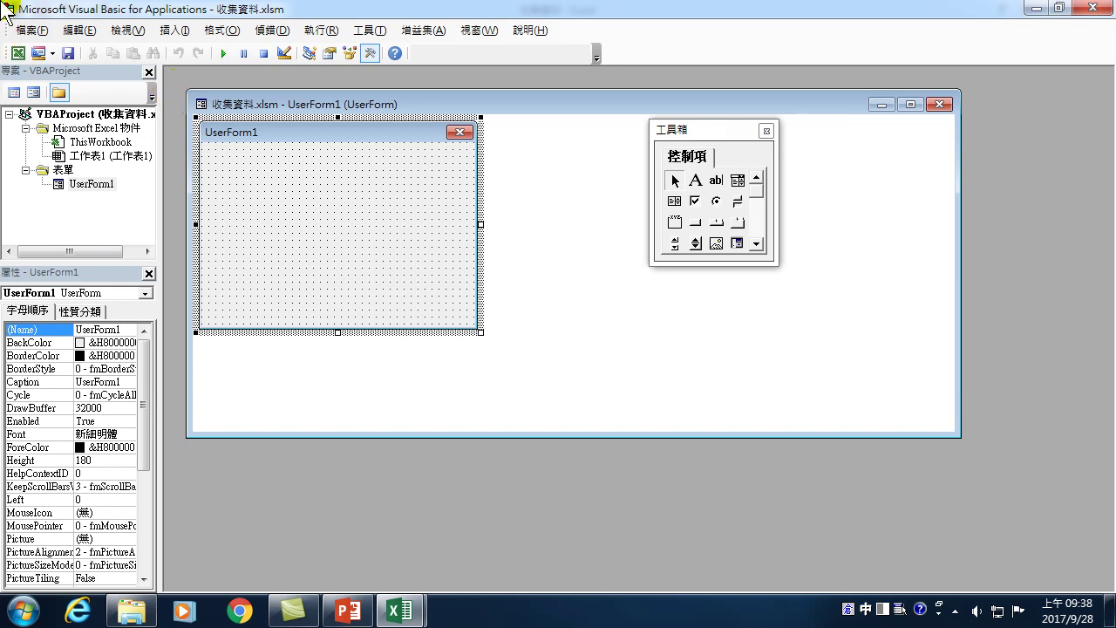
left_click(149, 72)
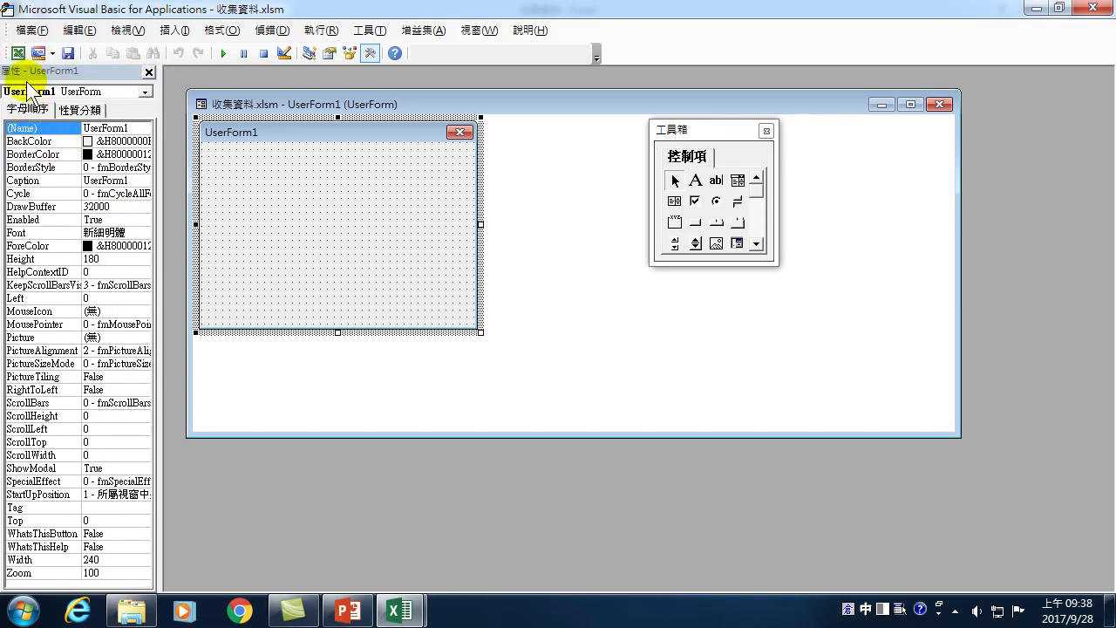
left_click(149, 72)
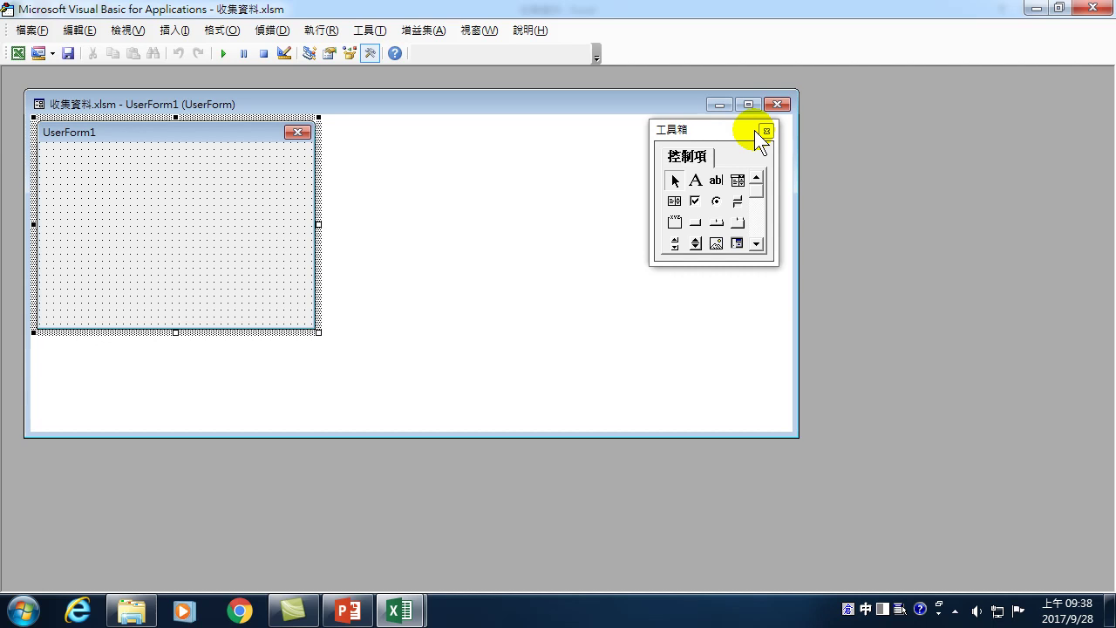
Reopen Project Explorer and Properties Window from the View menu and enlarge the project pane
left_click(126, 30)
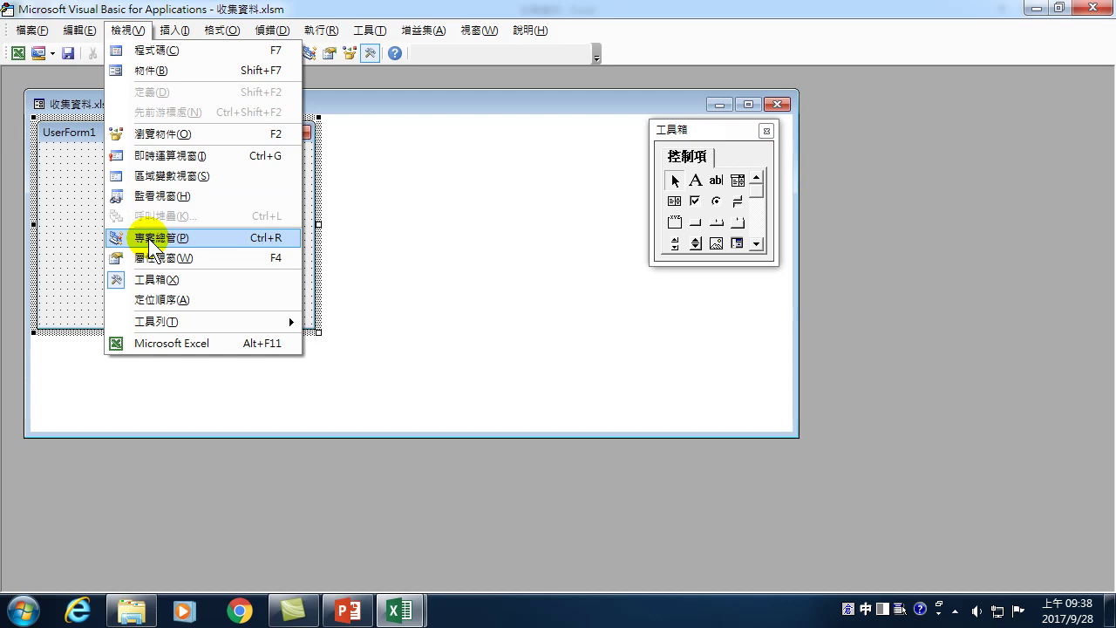
left_click(149, 239)
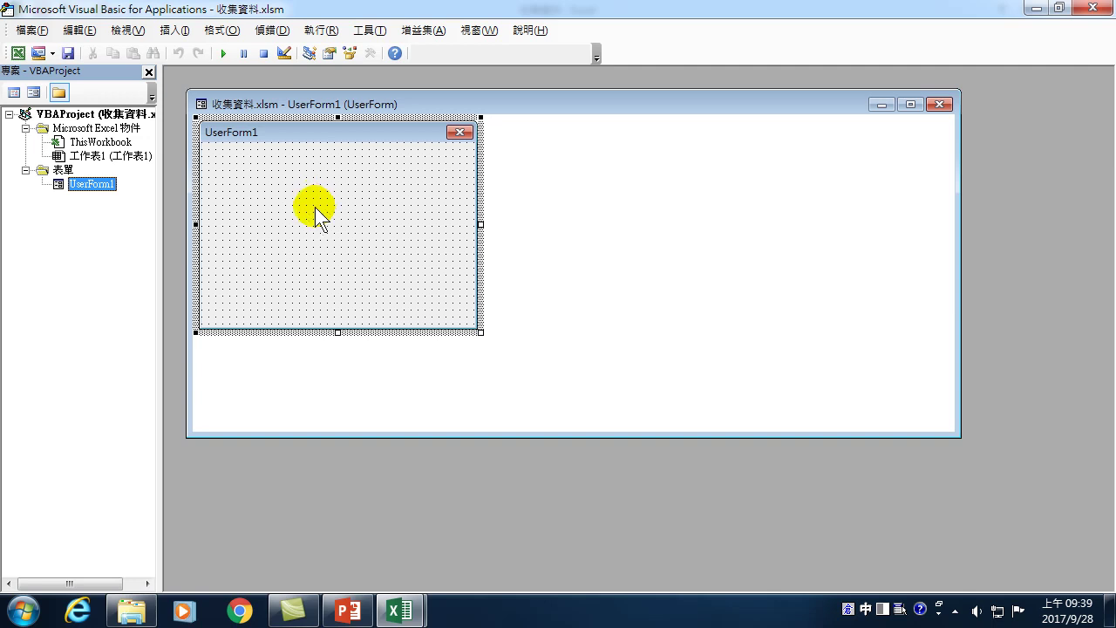
left_click(128, 31)
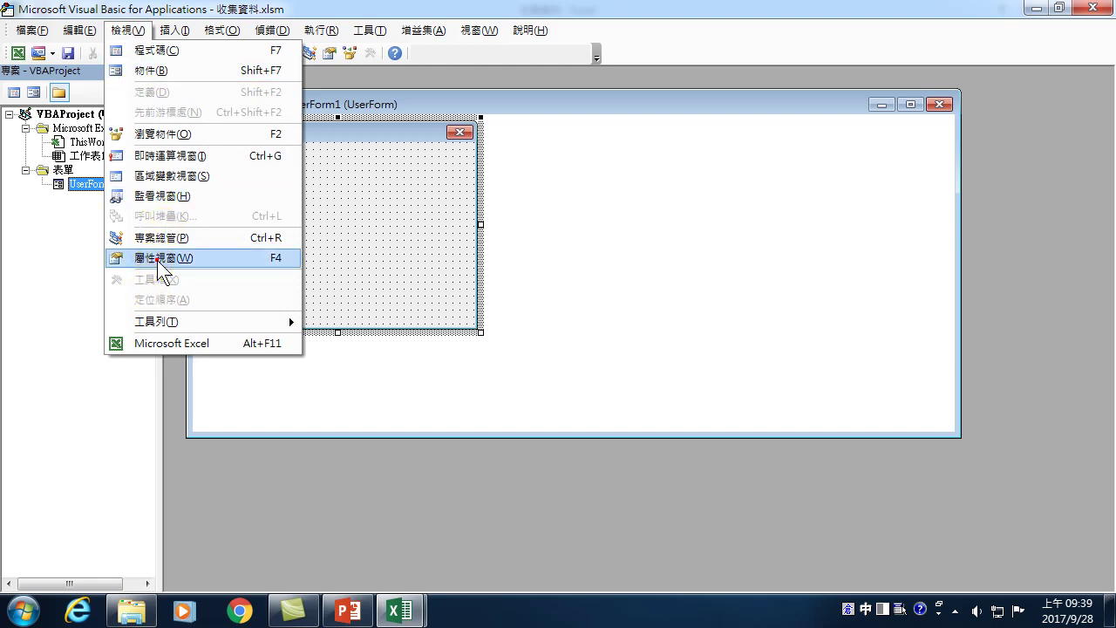
left_click(159, 260)
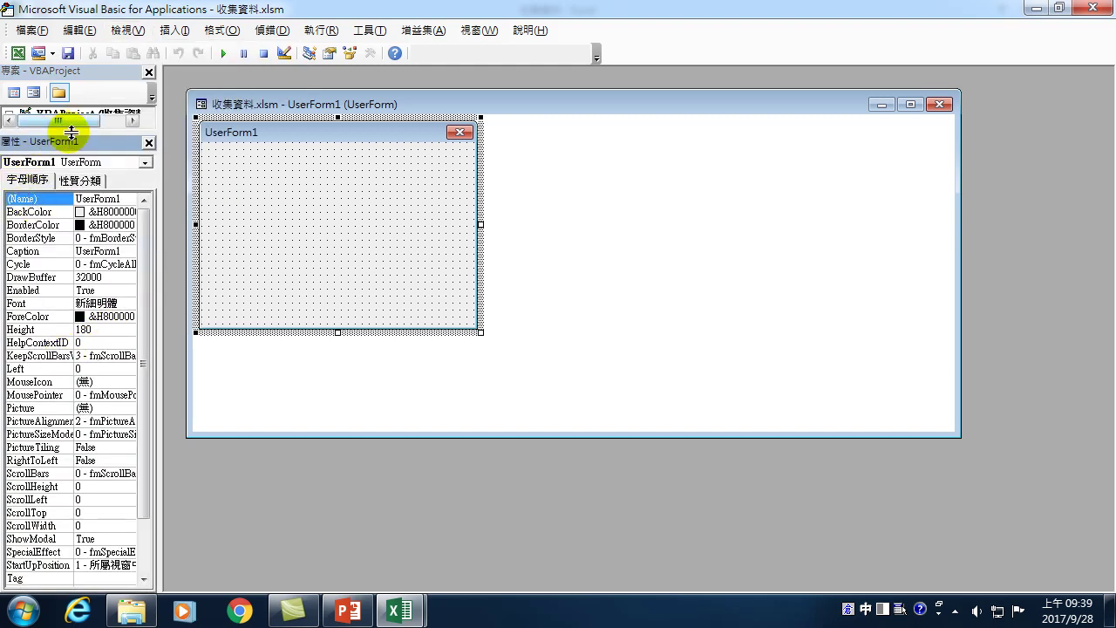
left_click_drag(71, 133, 75, 306)
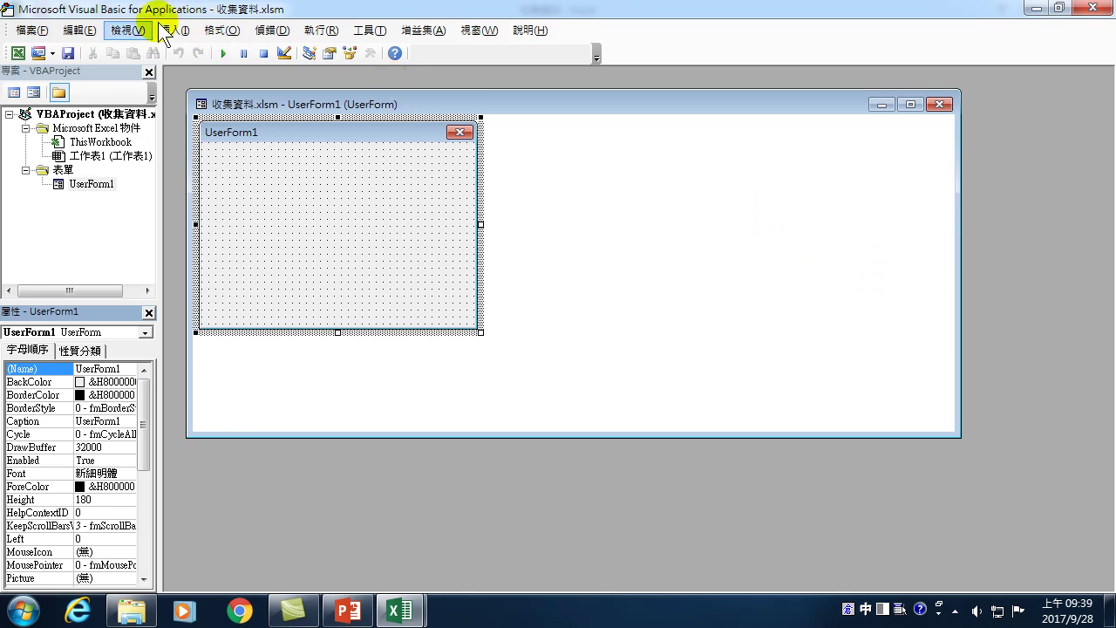
left_click(127, 29)
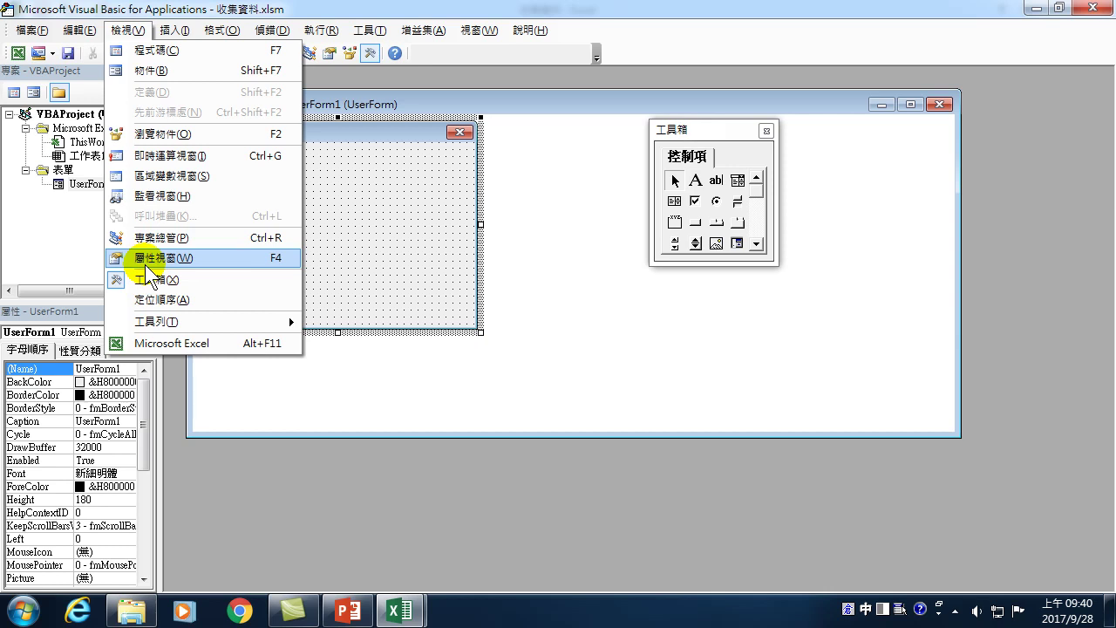
left_click(422, 8)
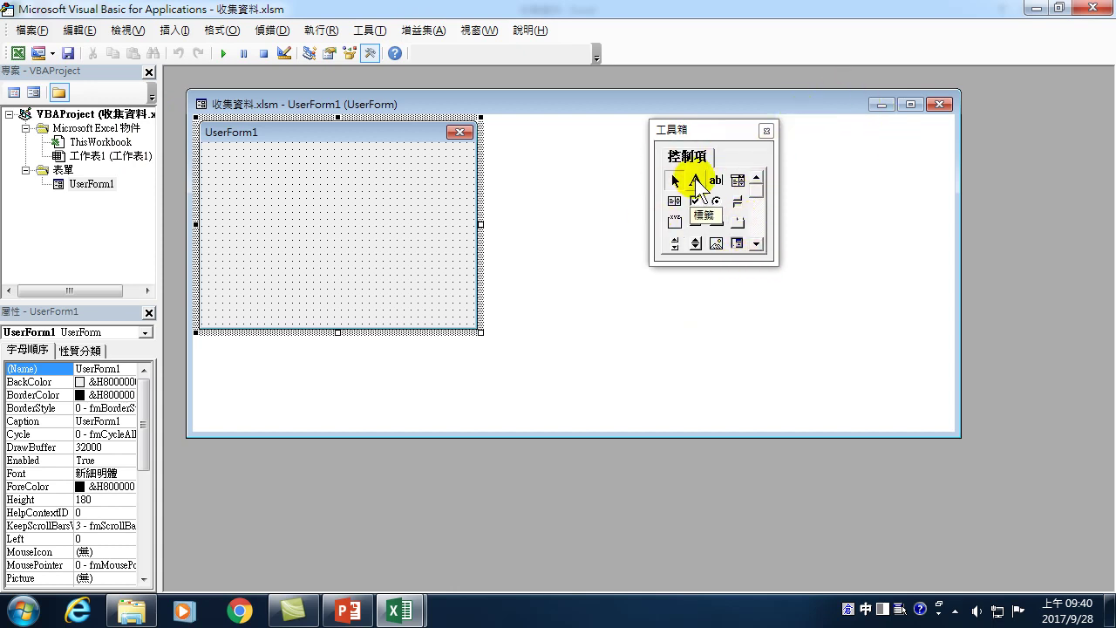
Place a label at UserForm1's top-left, set its caption to 學號, and widen the properties pane
left_click(696, 183)
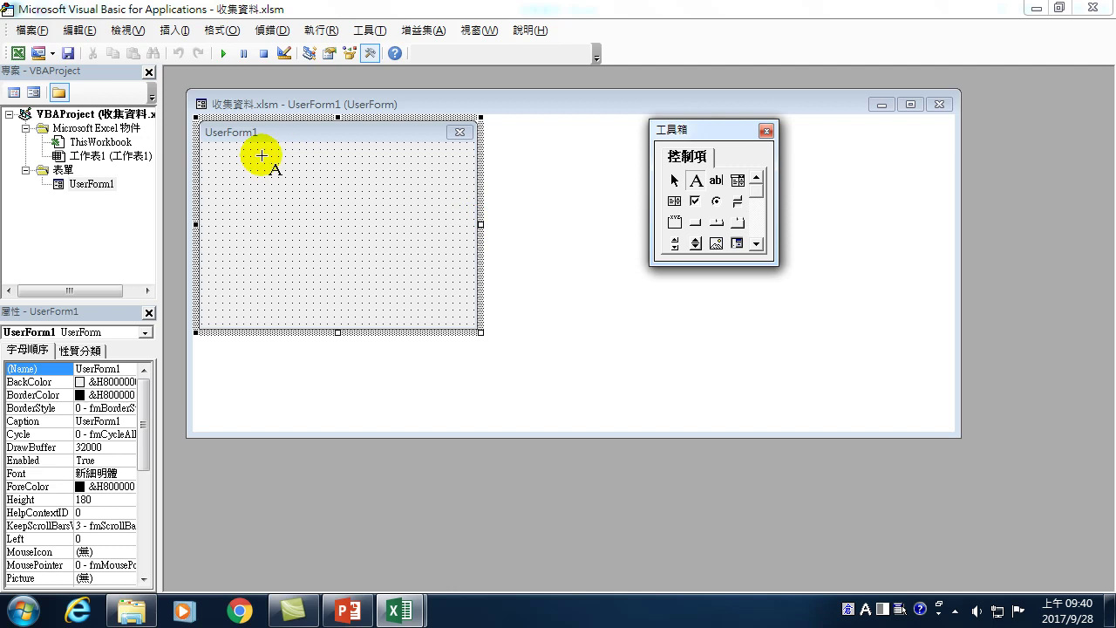
left_click(223, 166)
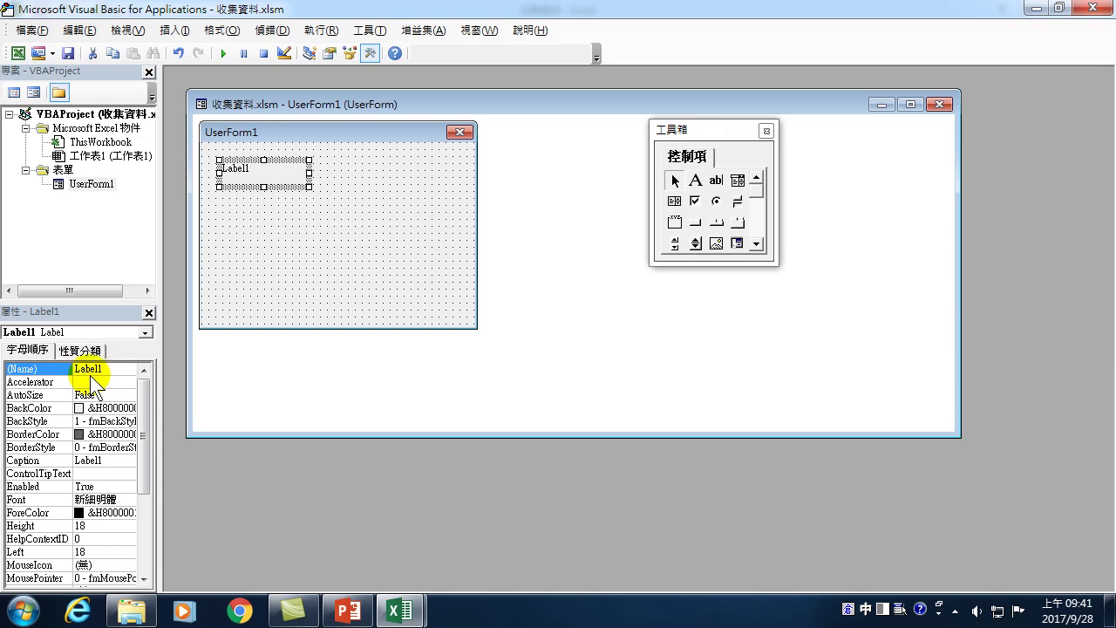
left_click(116, 461)
double_click(116, 460)
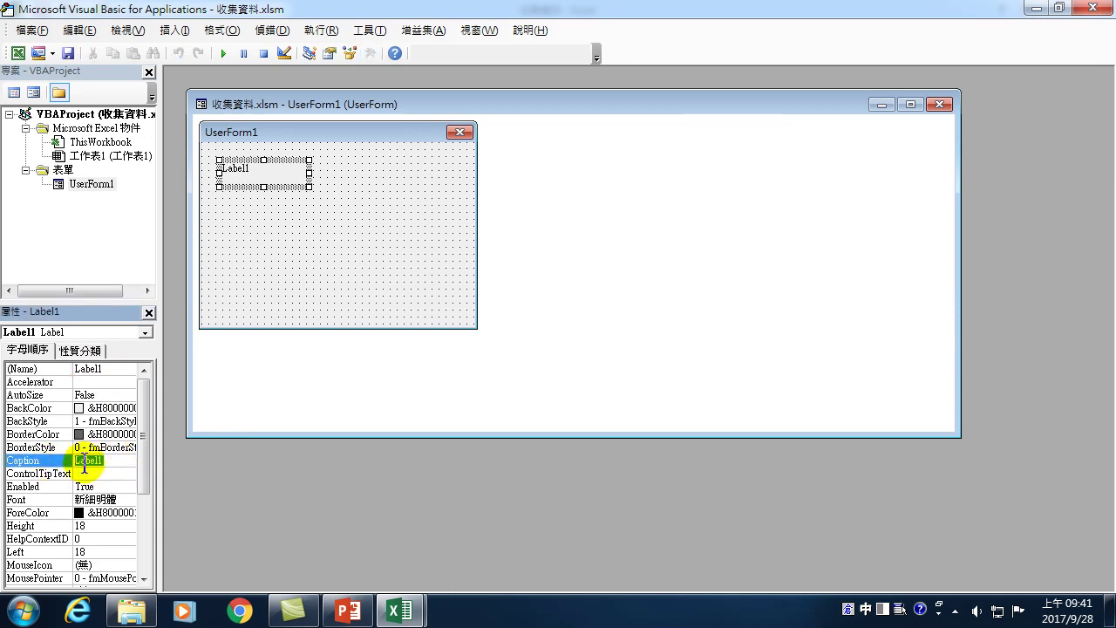
type("學號")
key("Return")
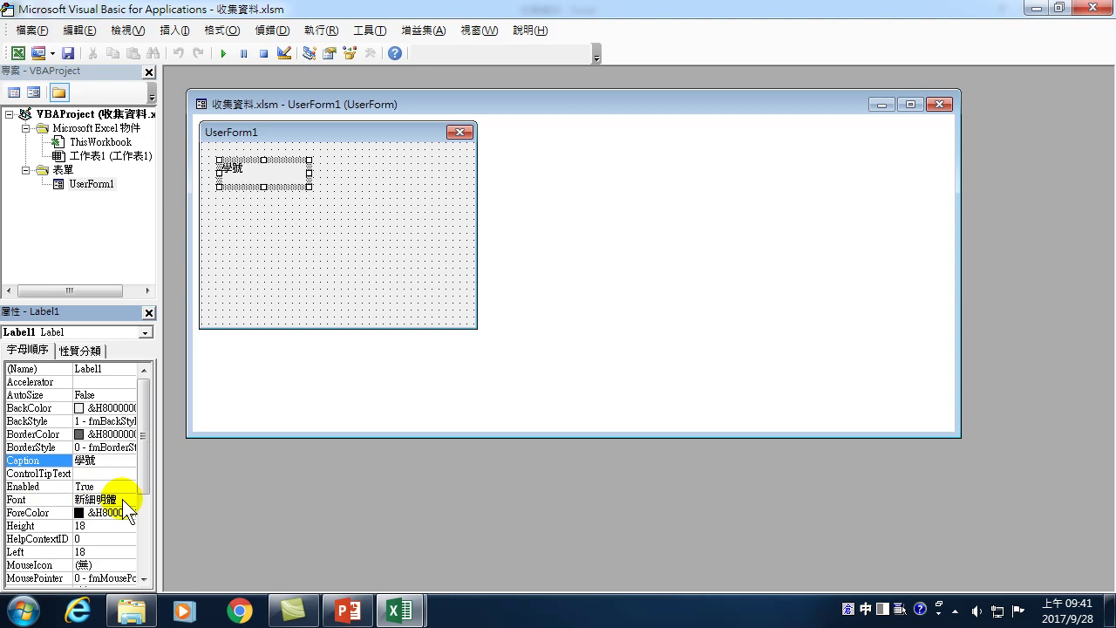
left_click_drag(157, 499, 198, 500)
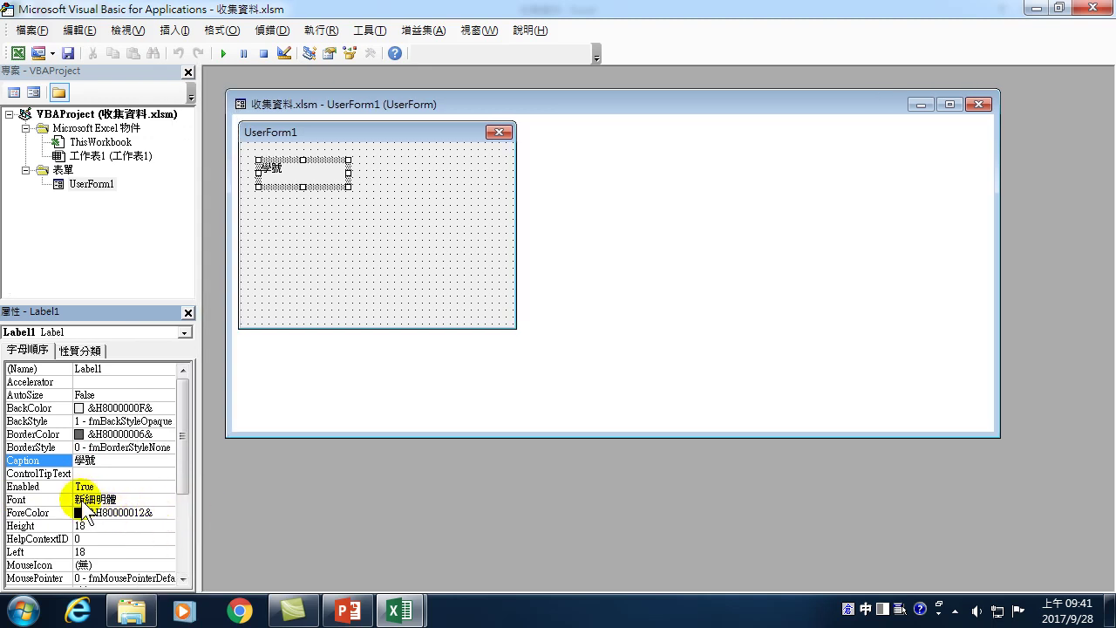
left_click(30, 500)
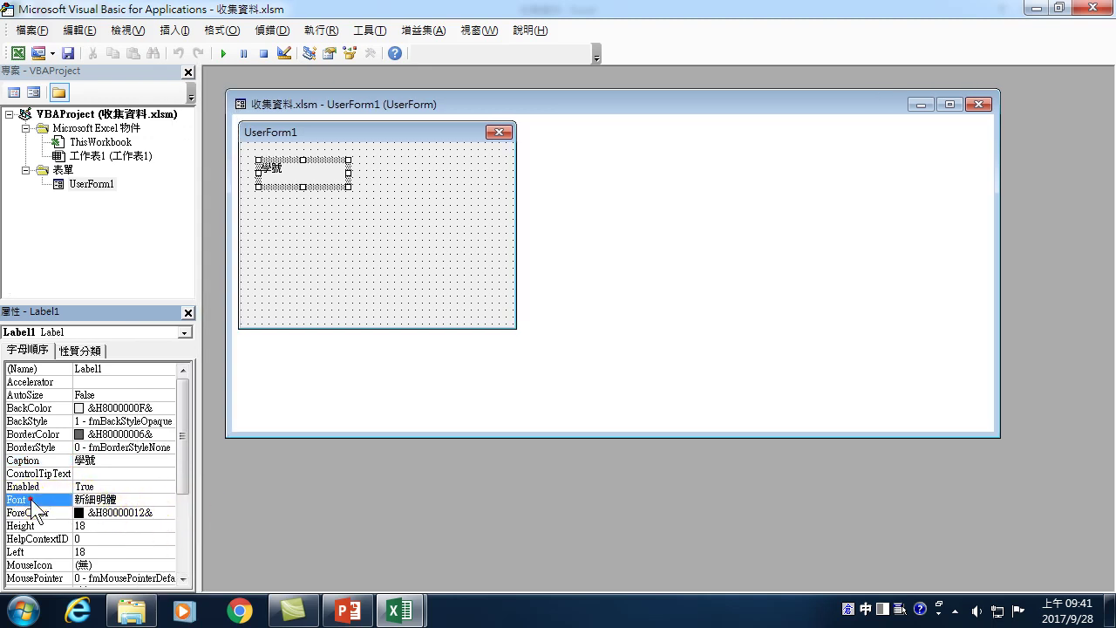
Set the 學號 label's font size to 14 and duplicate the label below it
left_click(167, 502)
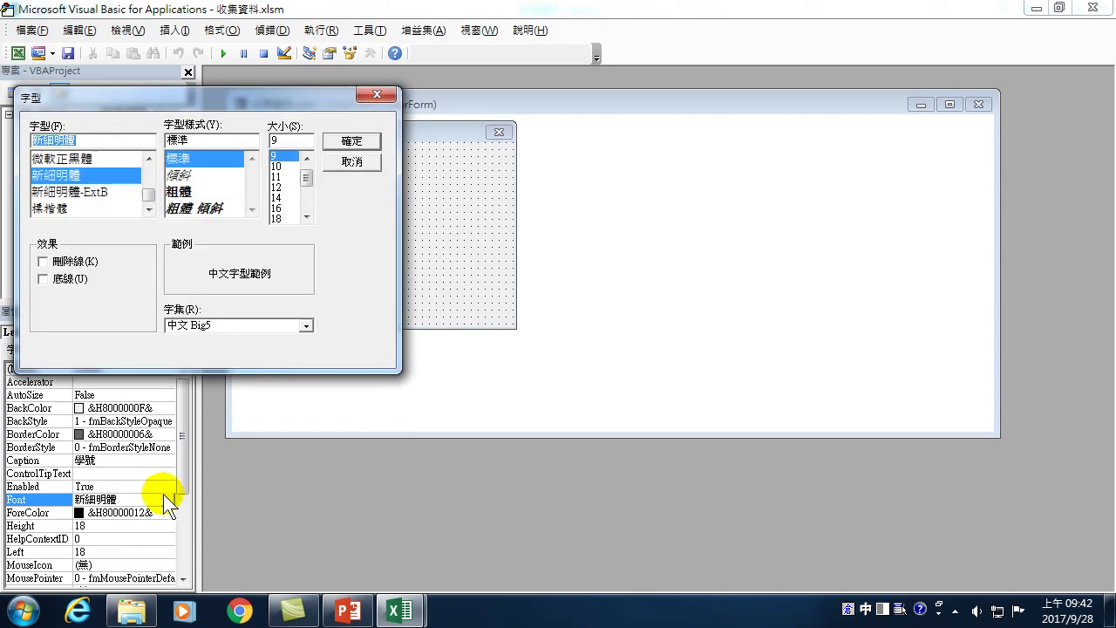
left_click(277, 197)
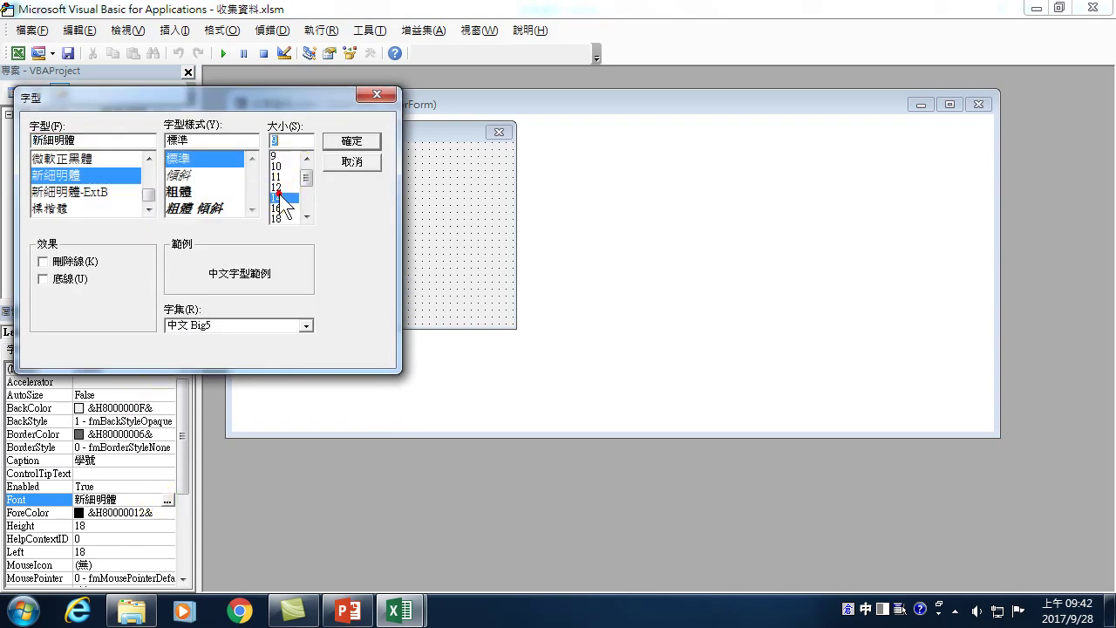
left_click(340, 141)
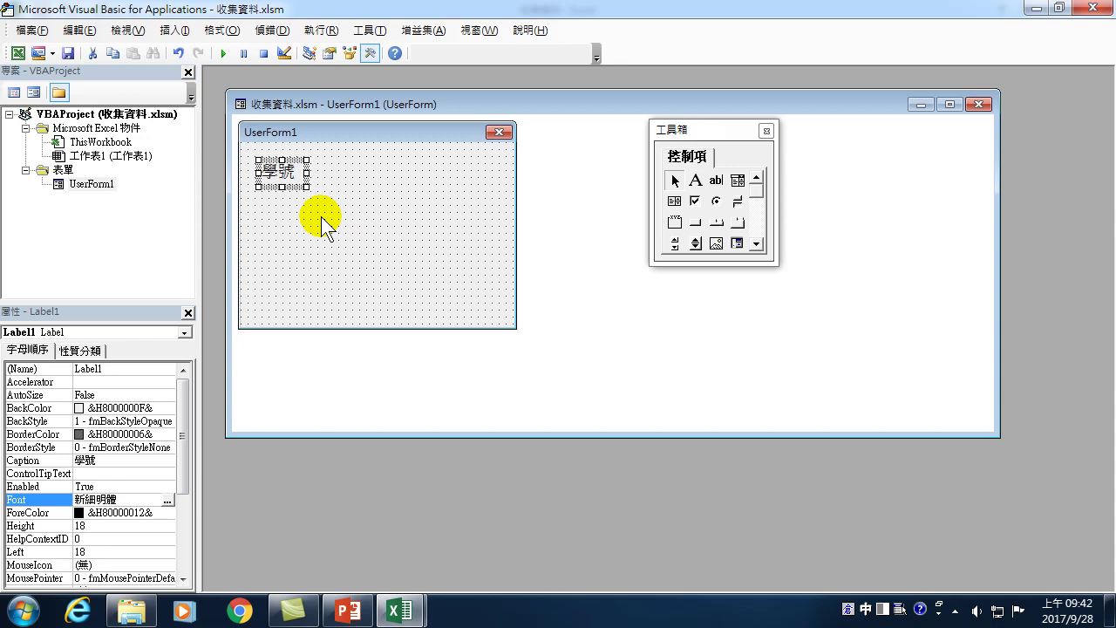
left_click_drag(284, 175, 288, 249, "ctrl")
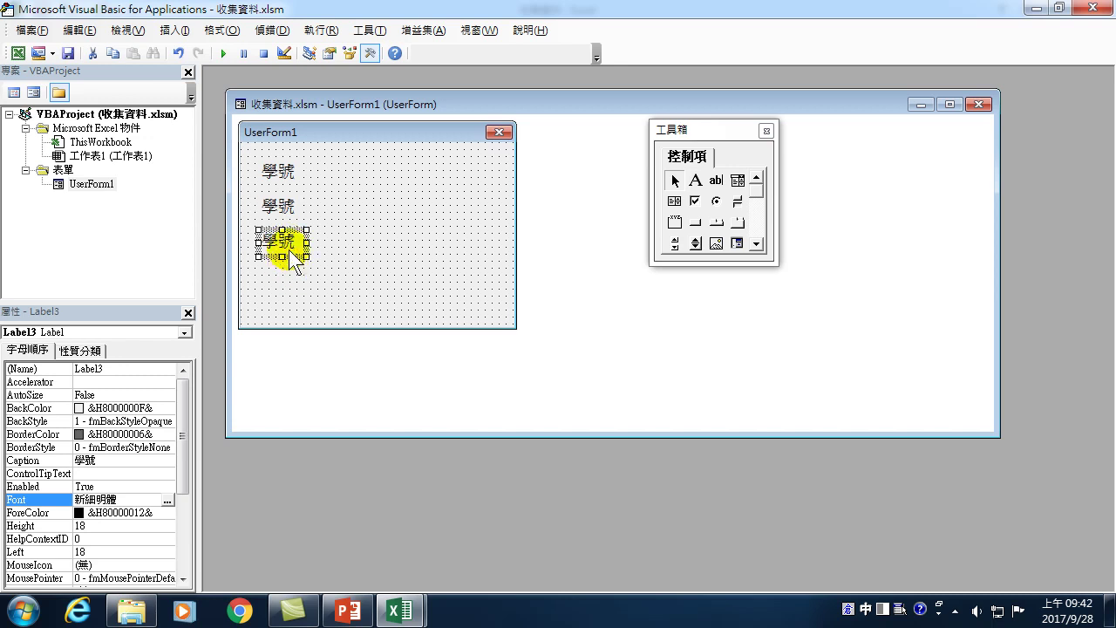
Duplicate the label once more and caption the second label 姓名
left_click_drag(287, 244, 288, 279, "ctrl")
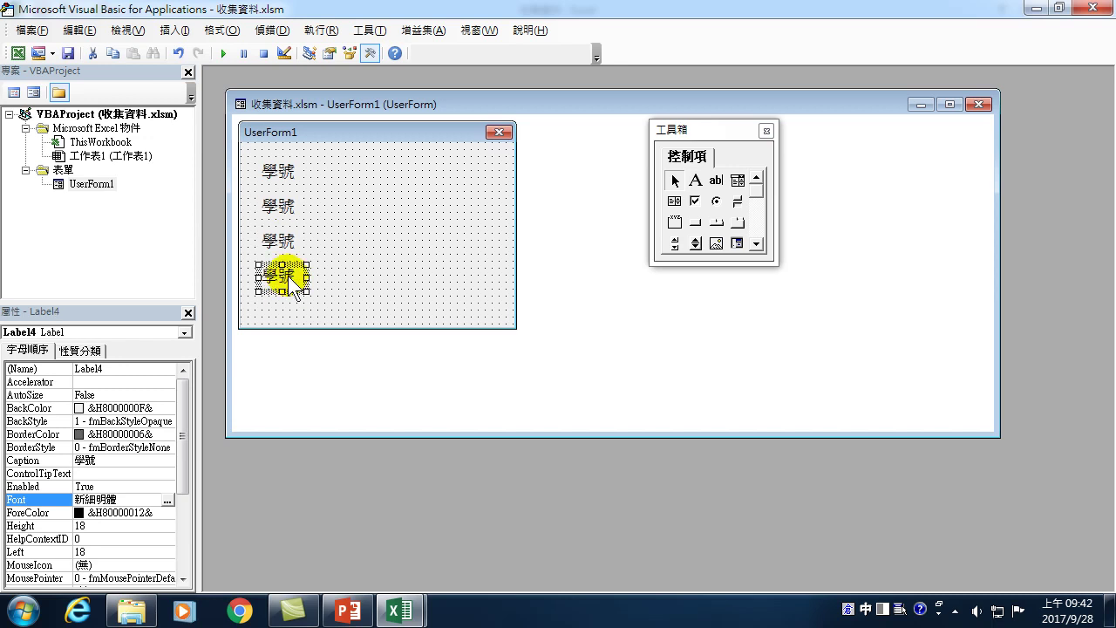
left_click(276, 205)
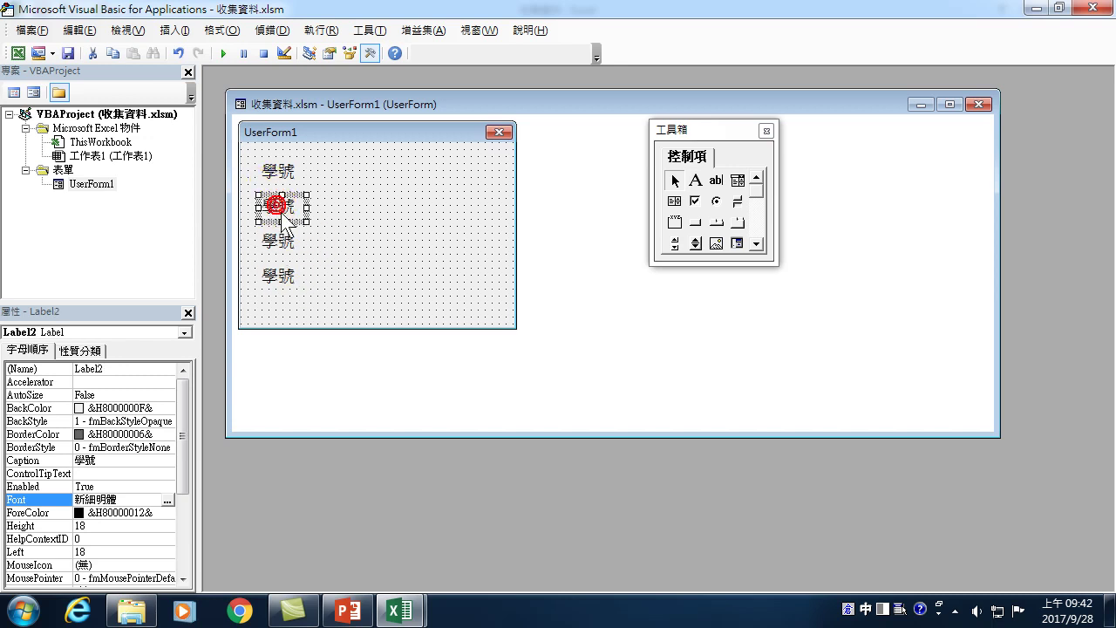
left_click(99, 460)
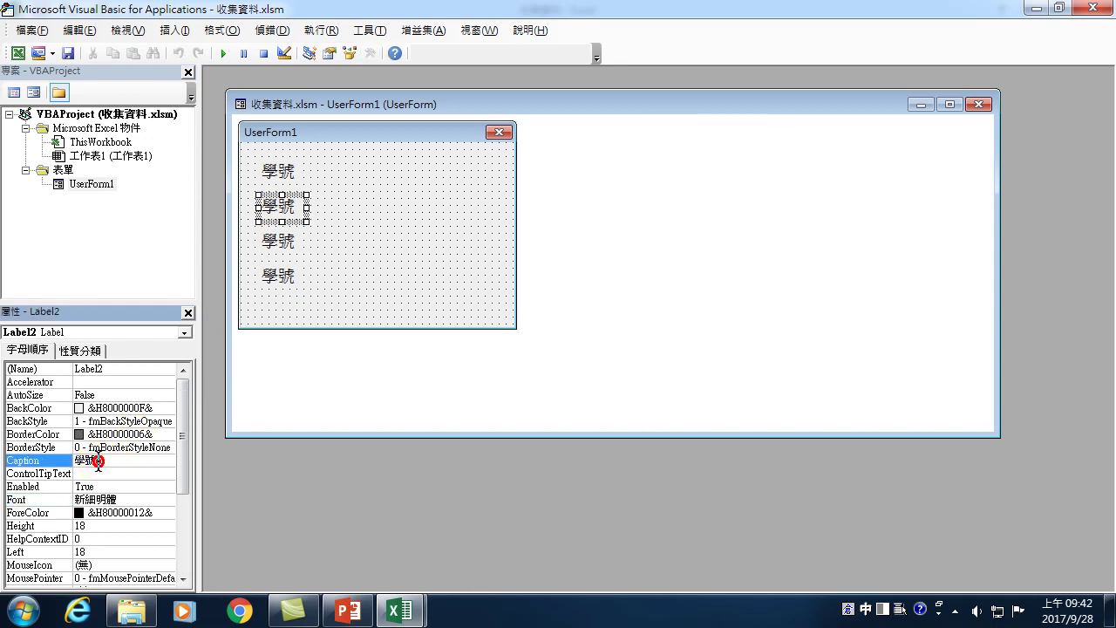
type("姓名")
key("Return")
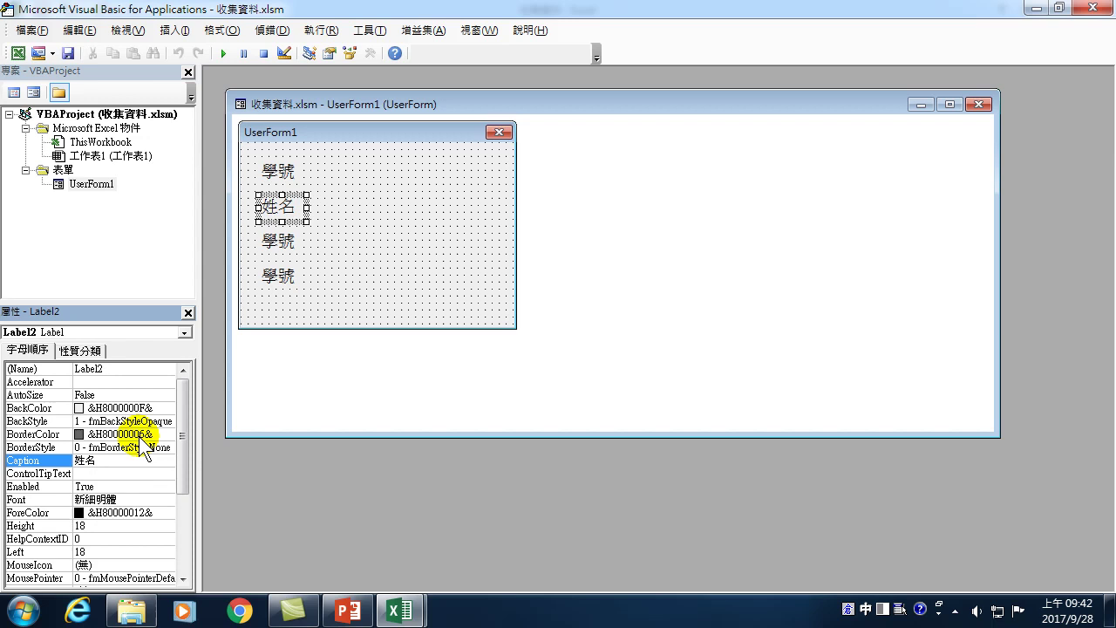
Caption the third label 國文 and the fourth label 英文
left_click(279, 244)
left_click(52, 460)
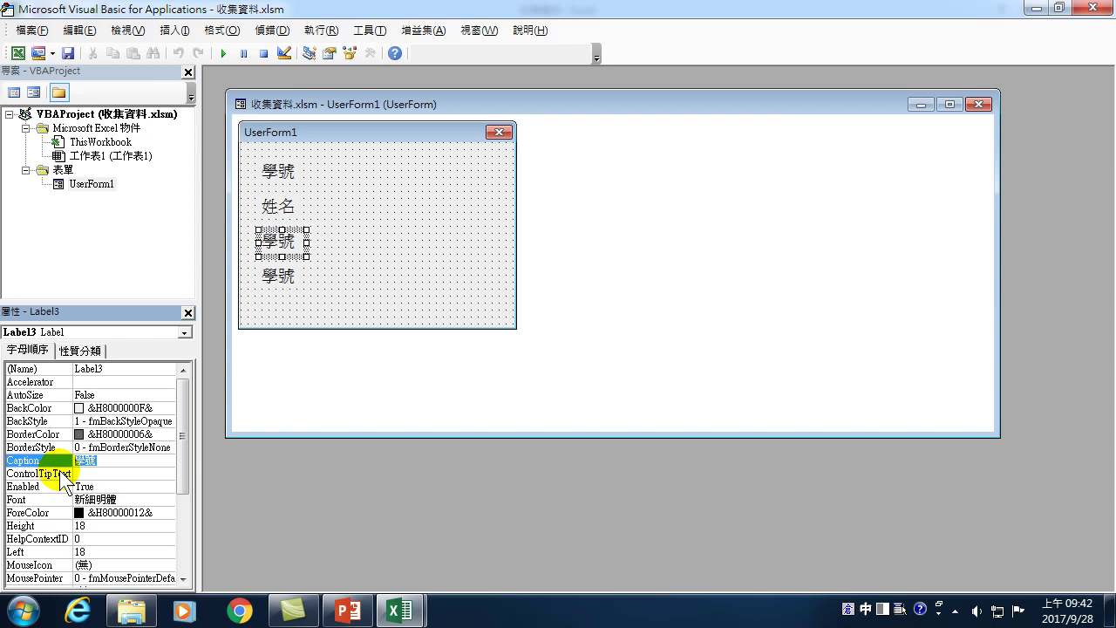
type("國文")
left_click(287, 278)
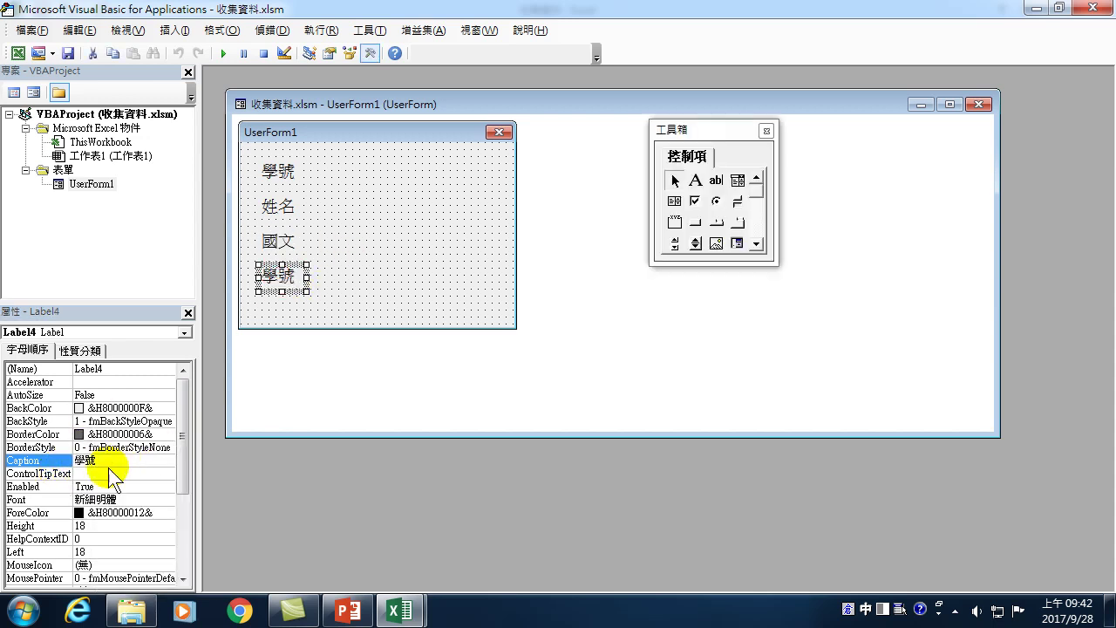
left_click(103, 459)
left_click(53, 461)
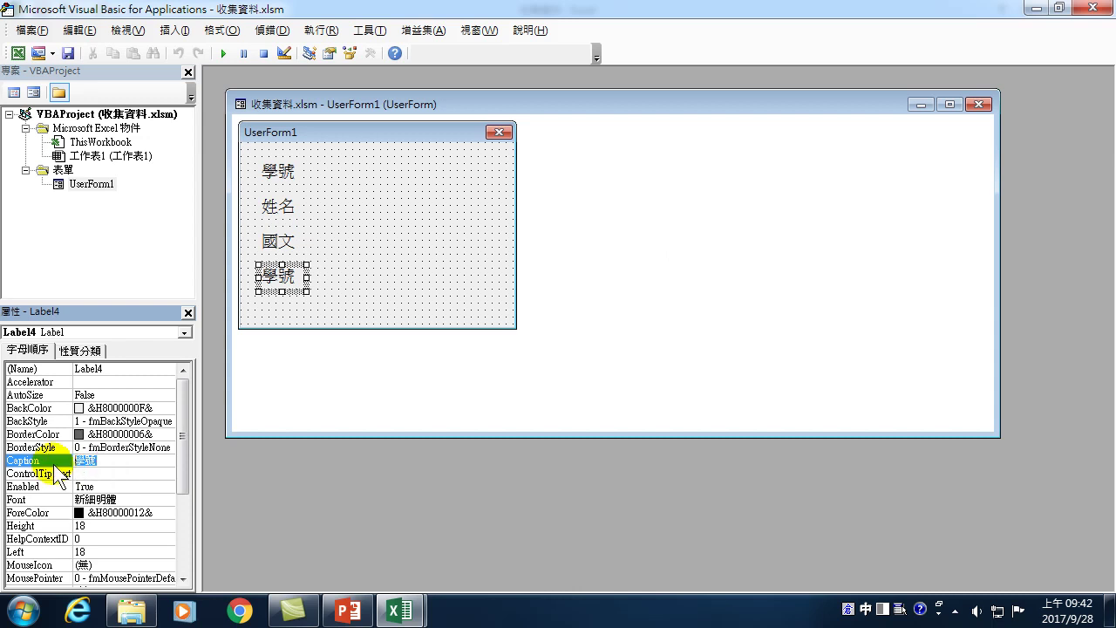
type("英文")
key("Return")
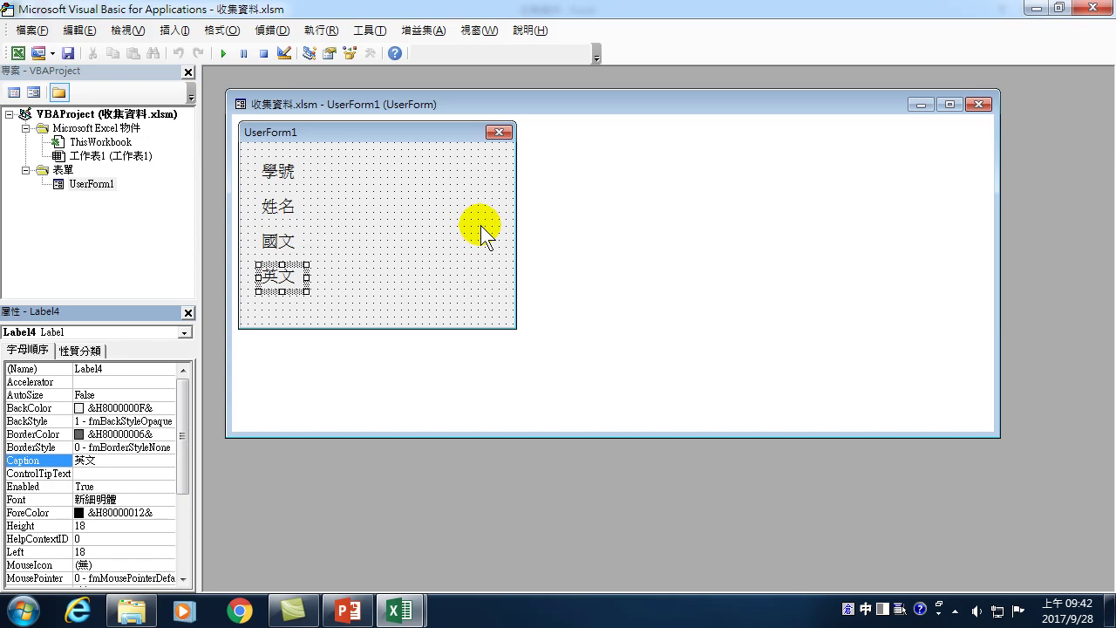
left_click(429, 136)
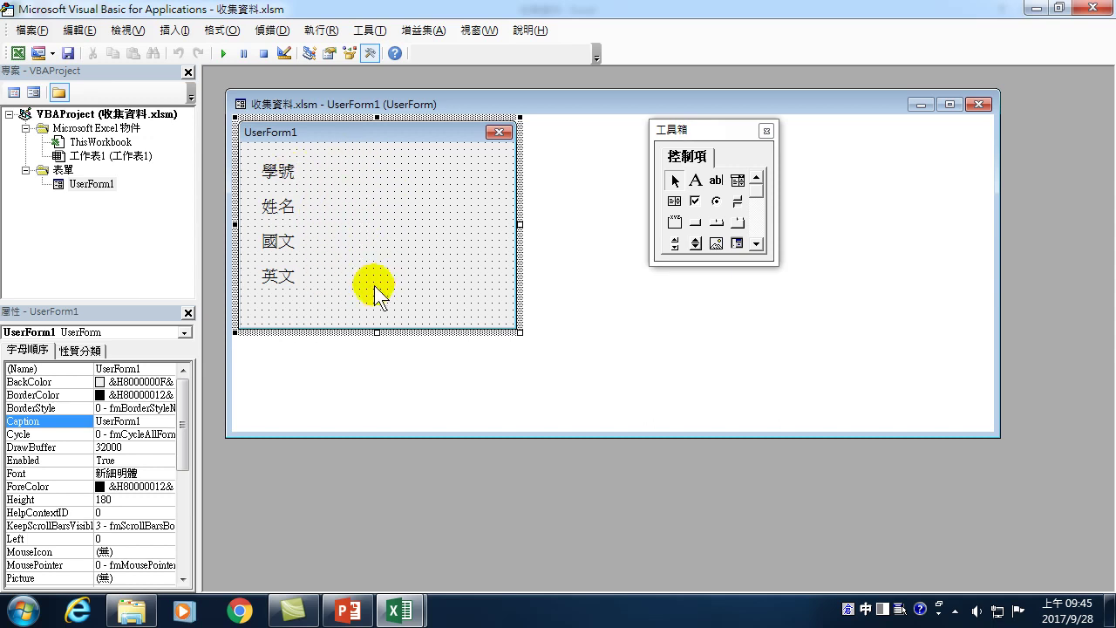
Select the TextBox tool in the Toolbox to add input fields
left_click(714, 184)
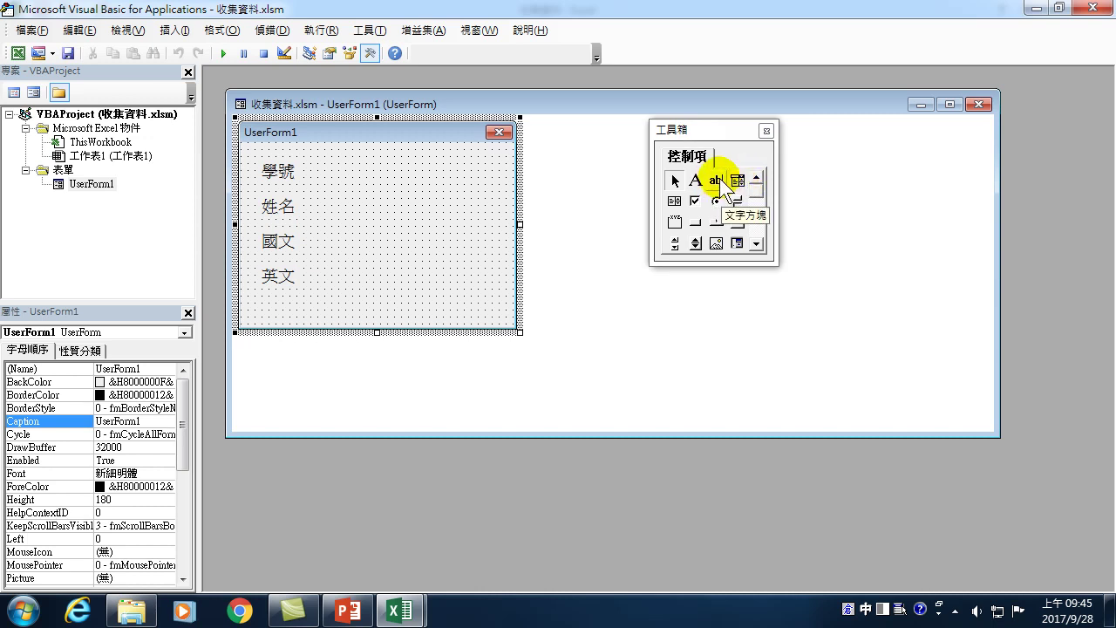
left_click(716, 179)
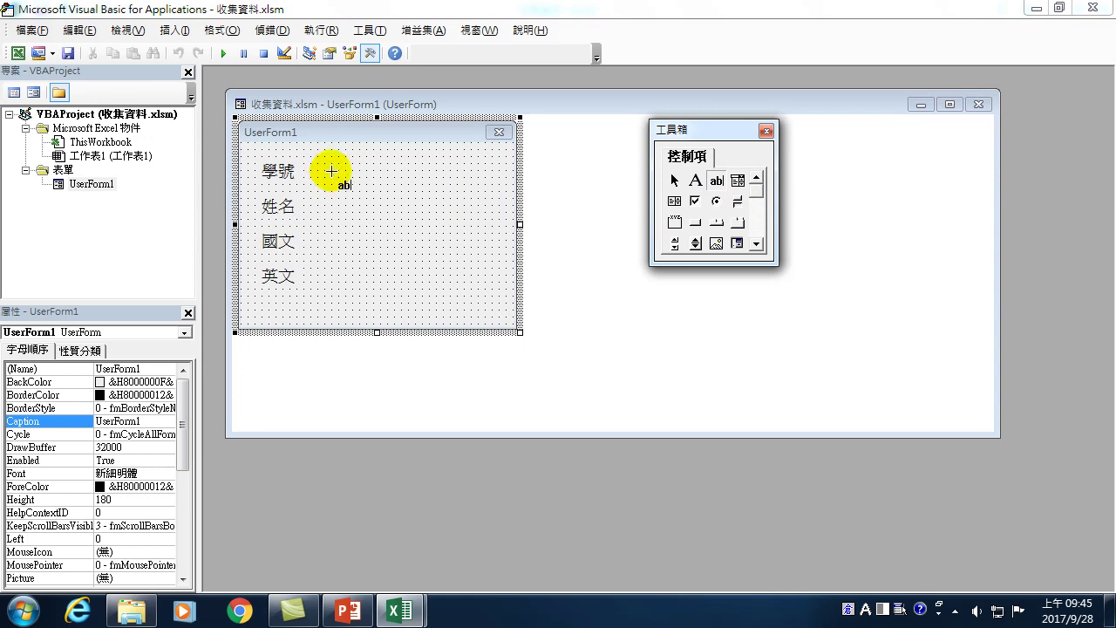
Draw a text box beside the 學號 label, name it SText, and drag a copy downward
left_click(330, 165)
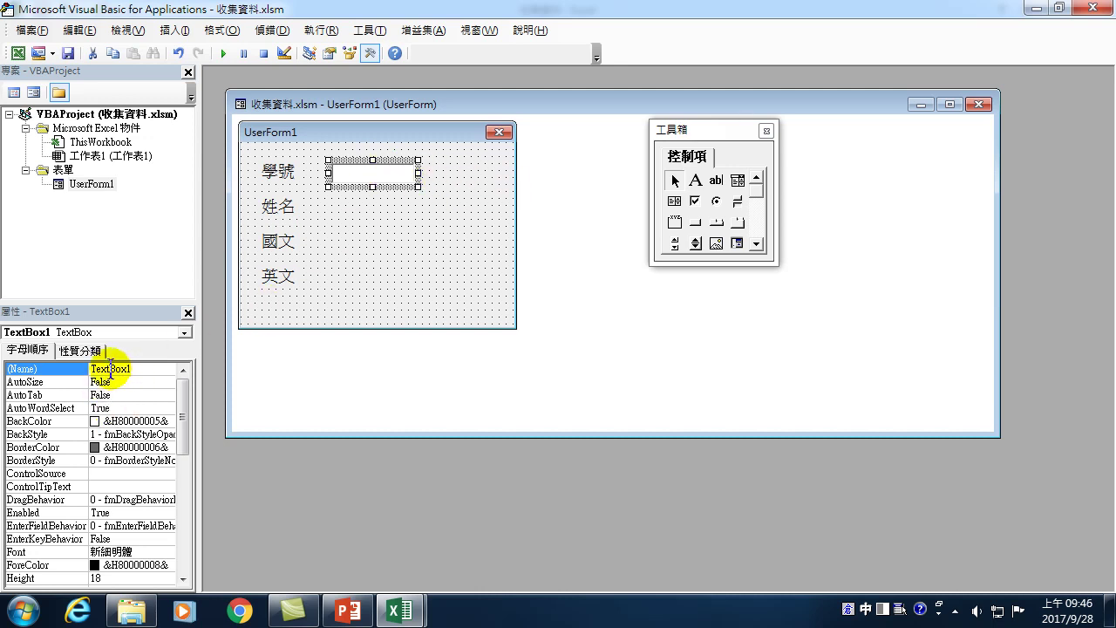
double_click(139, 373)
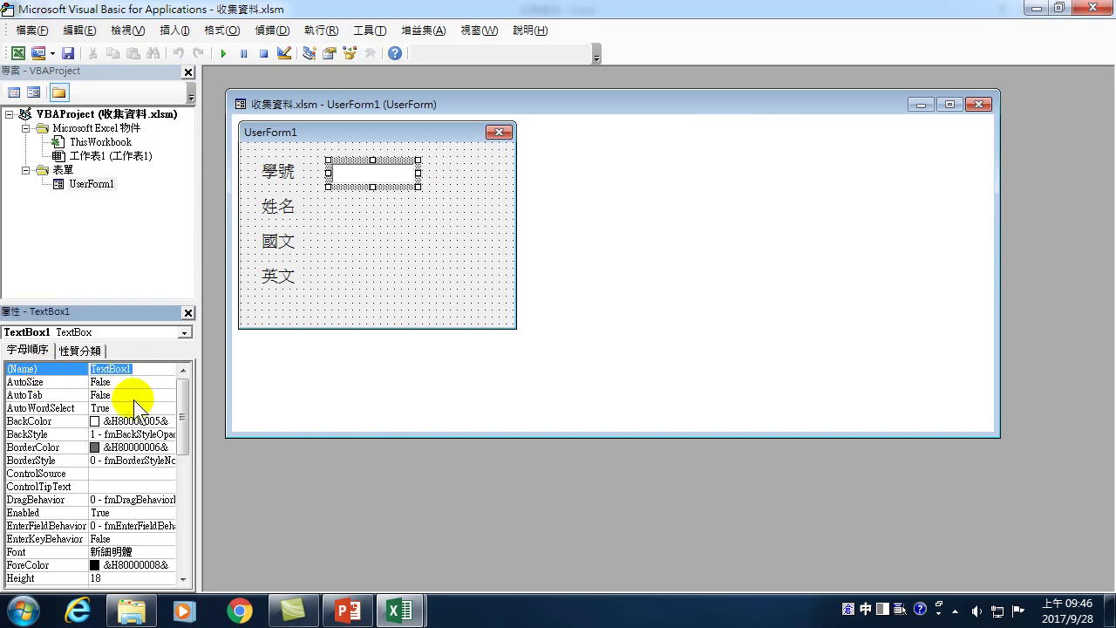
type("ST")
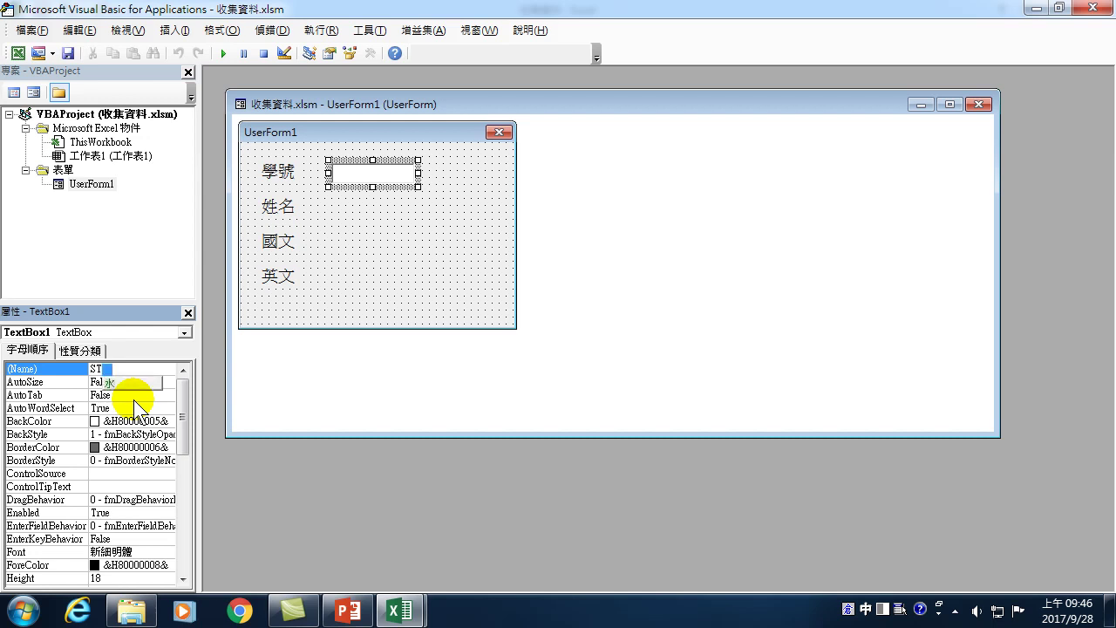
key("shift")
type("ext")
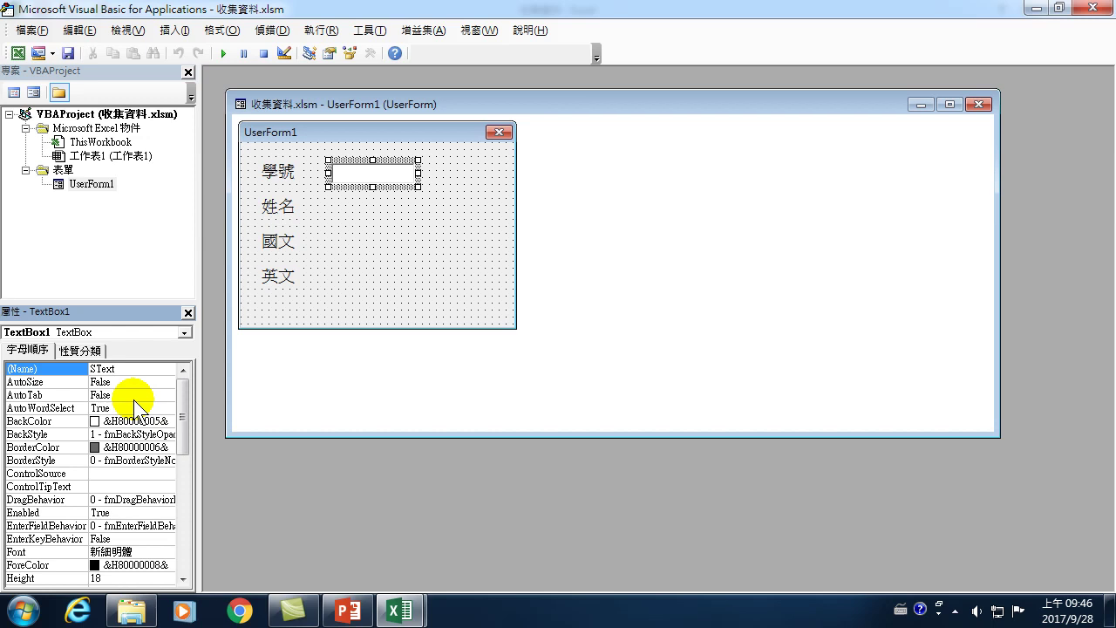
key("Return")
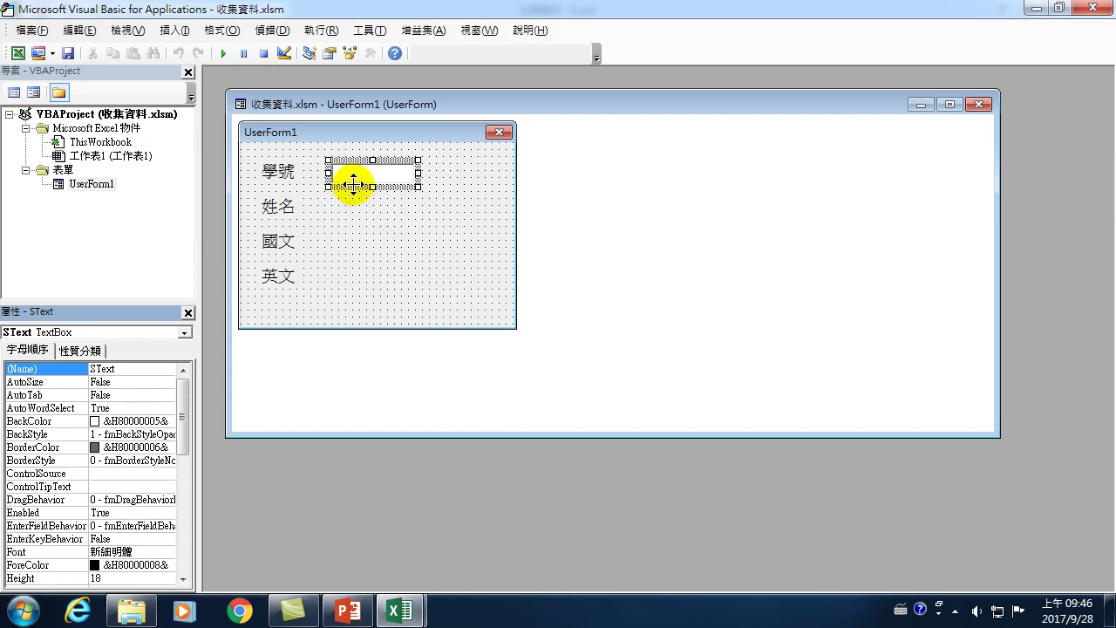
left_click_drag(352, 175, 353, 210)
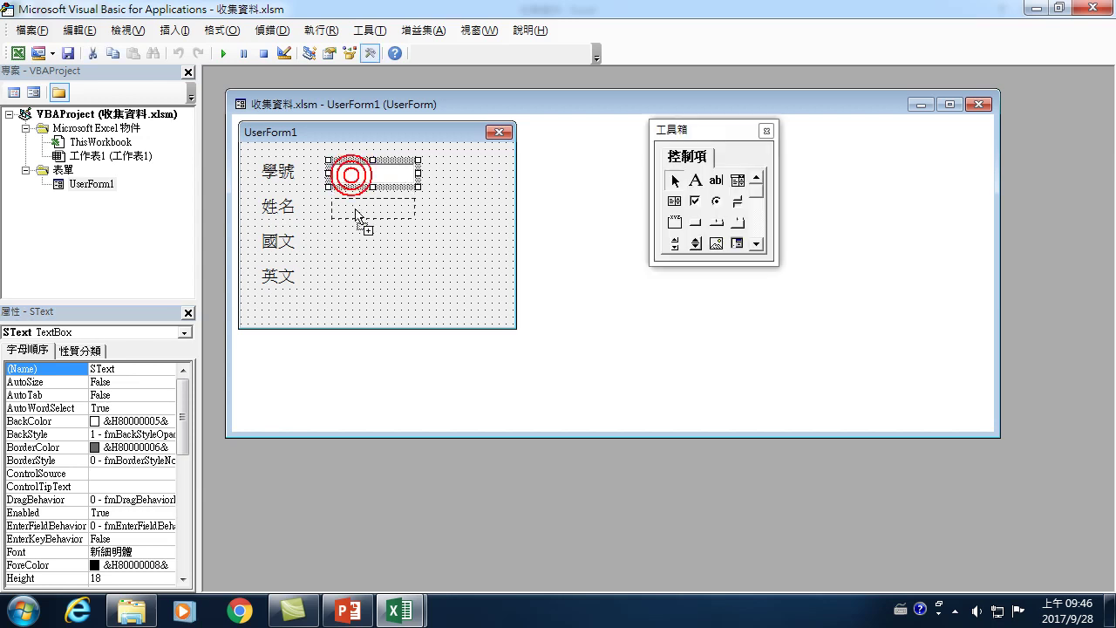
Copy the text box down to the lower rows and name the 姓名 row's box NText
left_click_drag(353, 210, 350, 276)
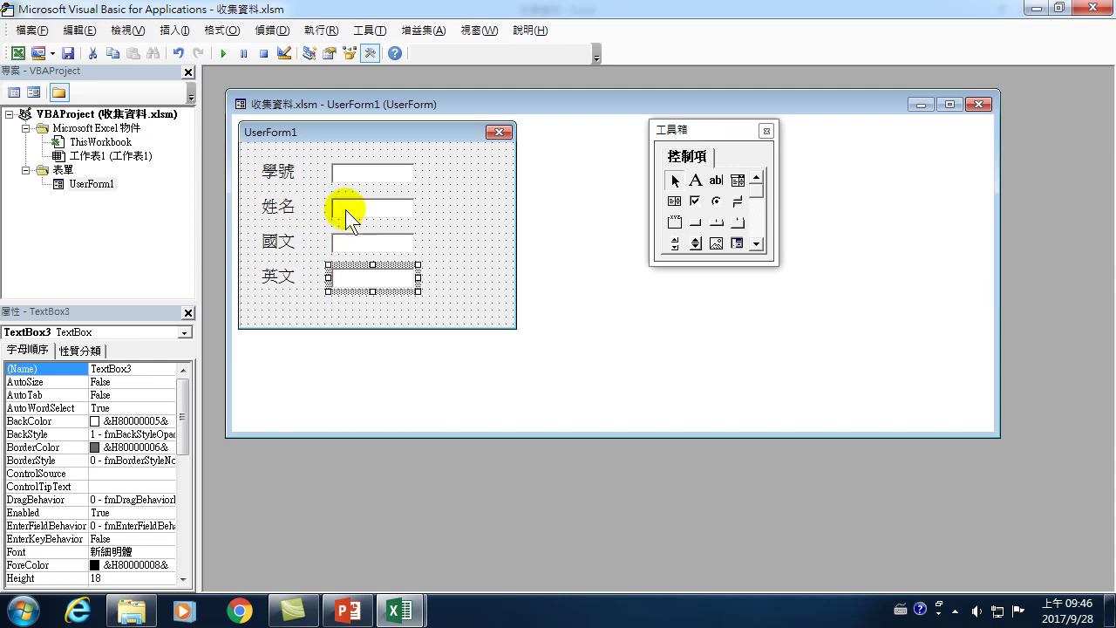
left_click(350, 208)
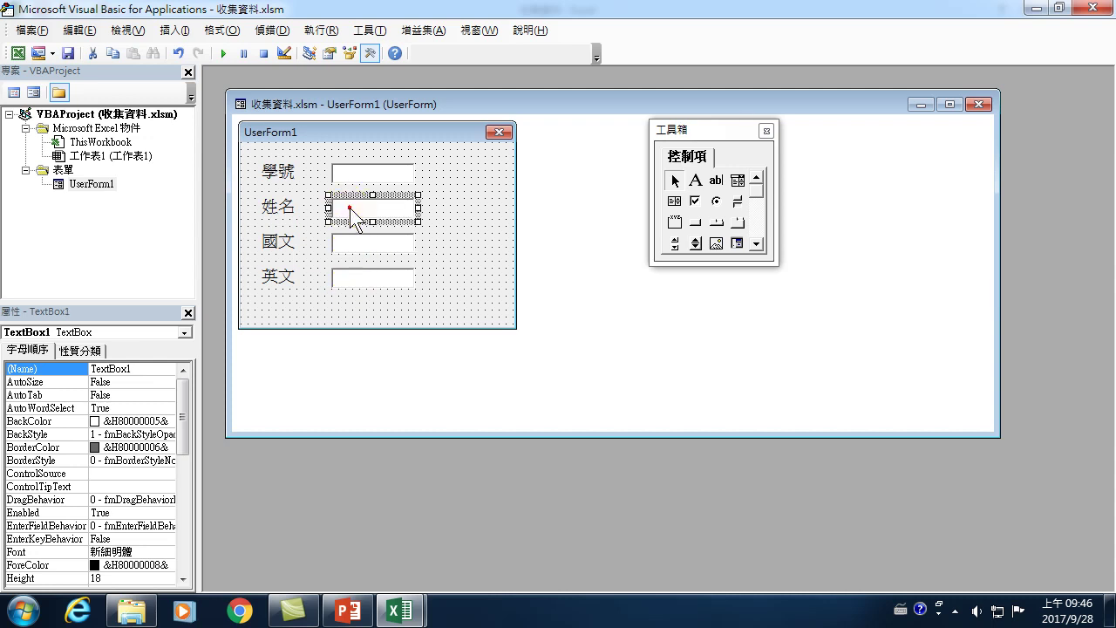
left_click(142, 369)
type("N")
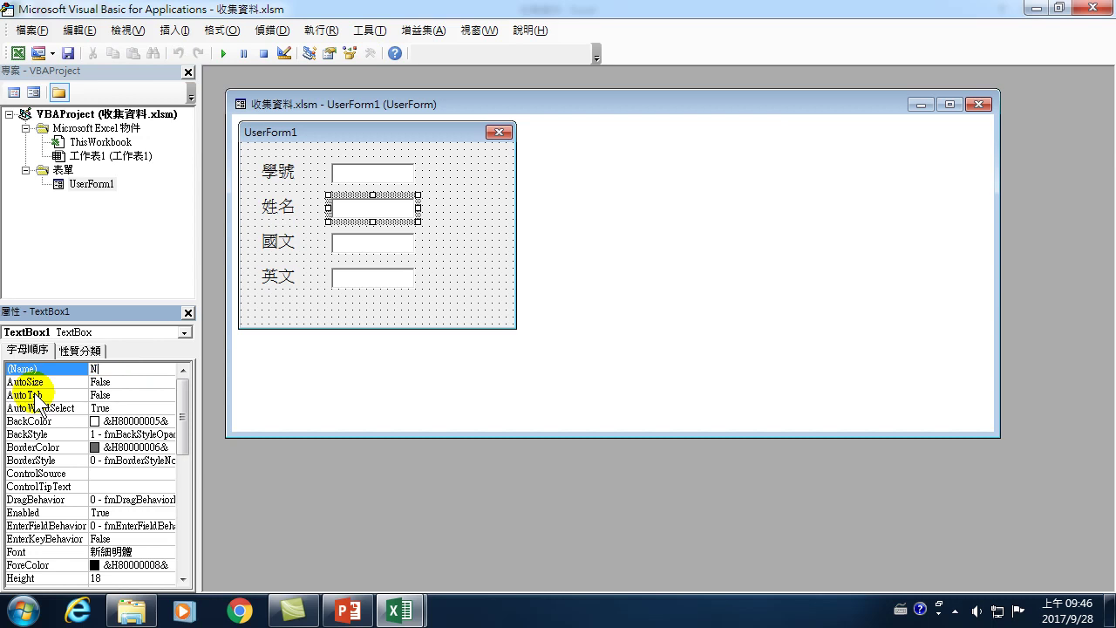
type("Text")
key("Return")
Name the 國文 and 英文 text boxes CText and EText
left_click(375, 245)
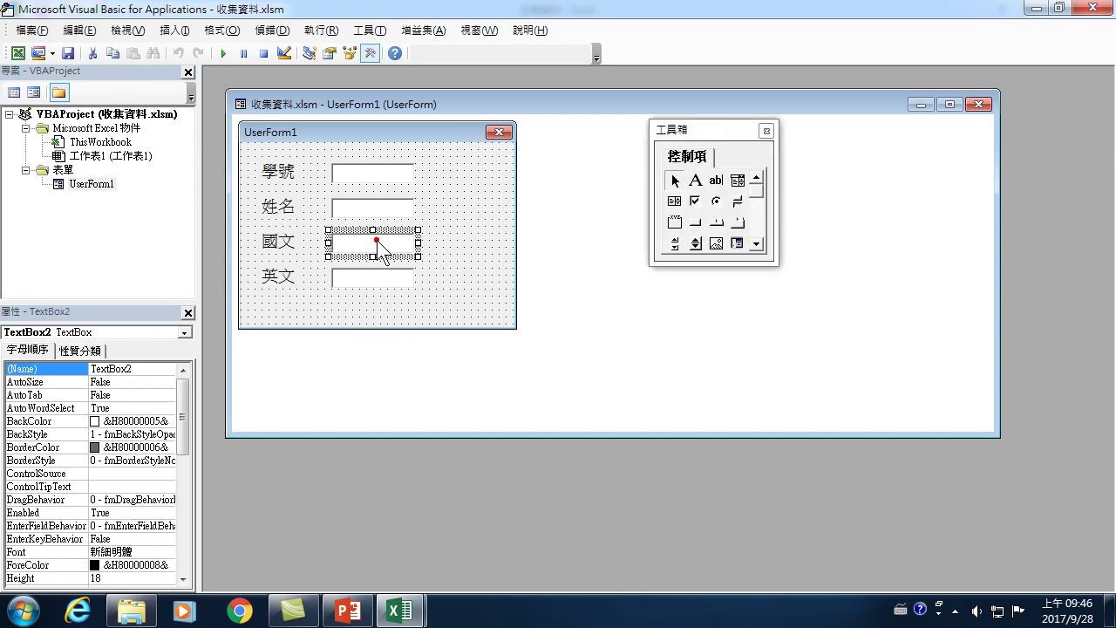
double_click(144, 368)
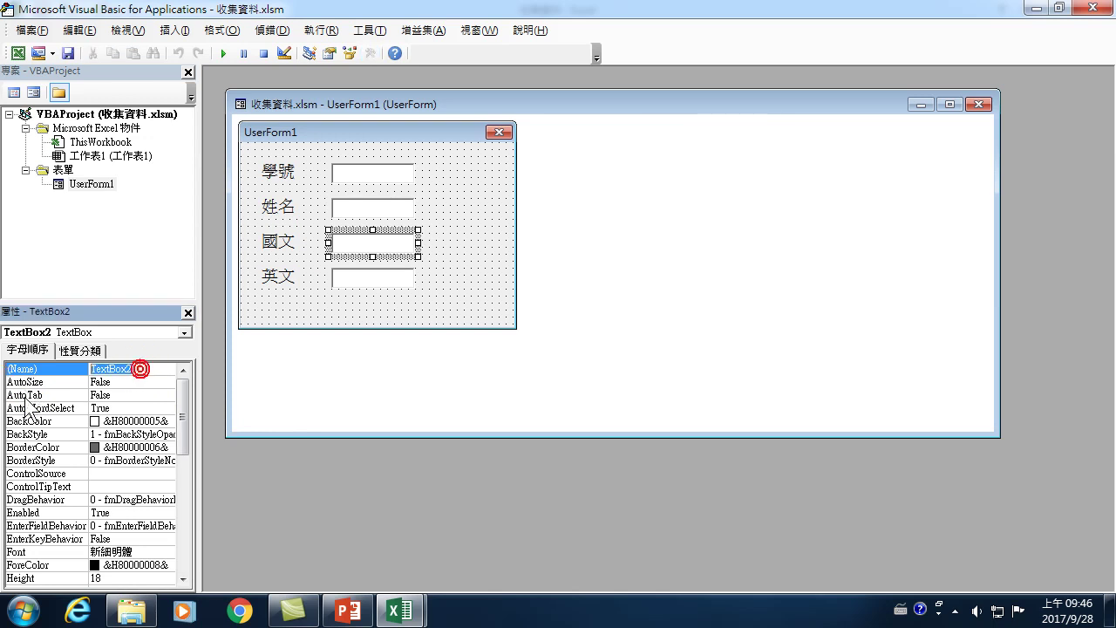
type("CText")
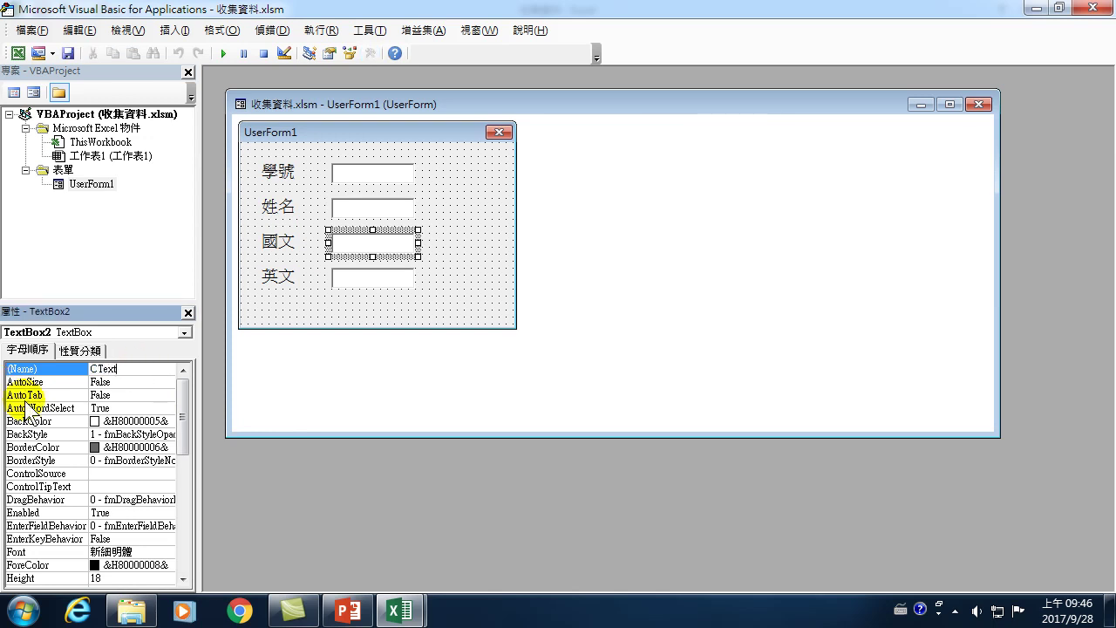
key("Return")
left_click(384, 278)
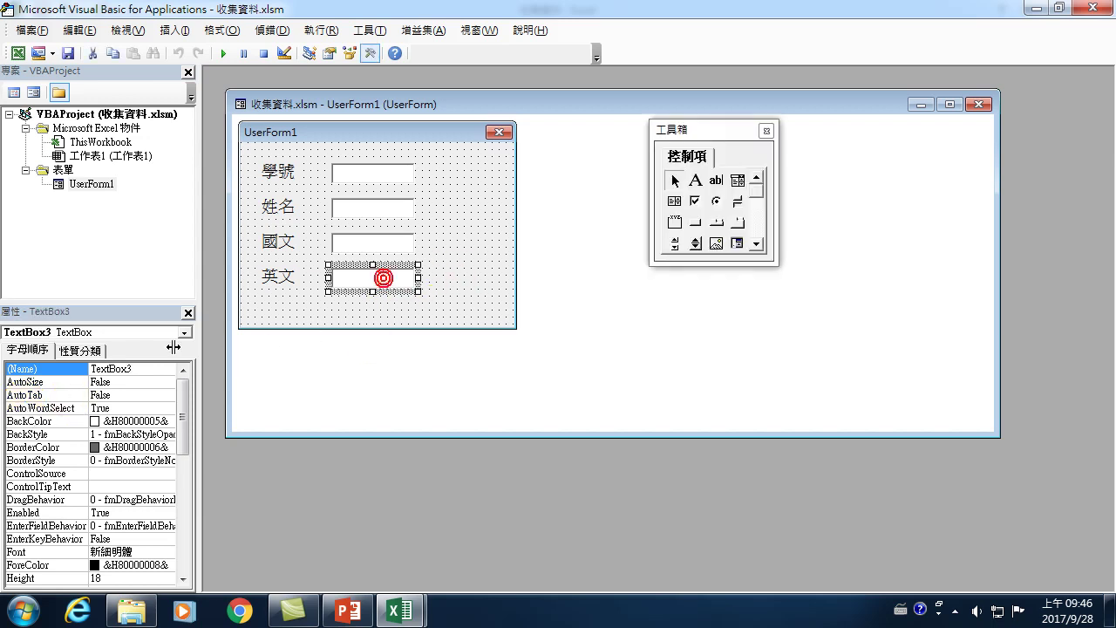
double_click(139, 369)
type("E")
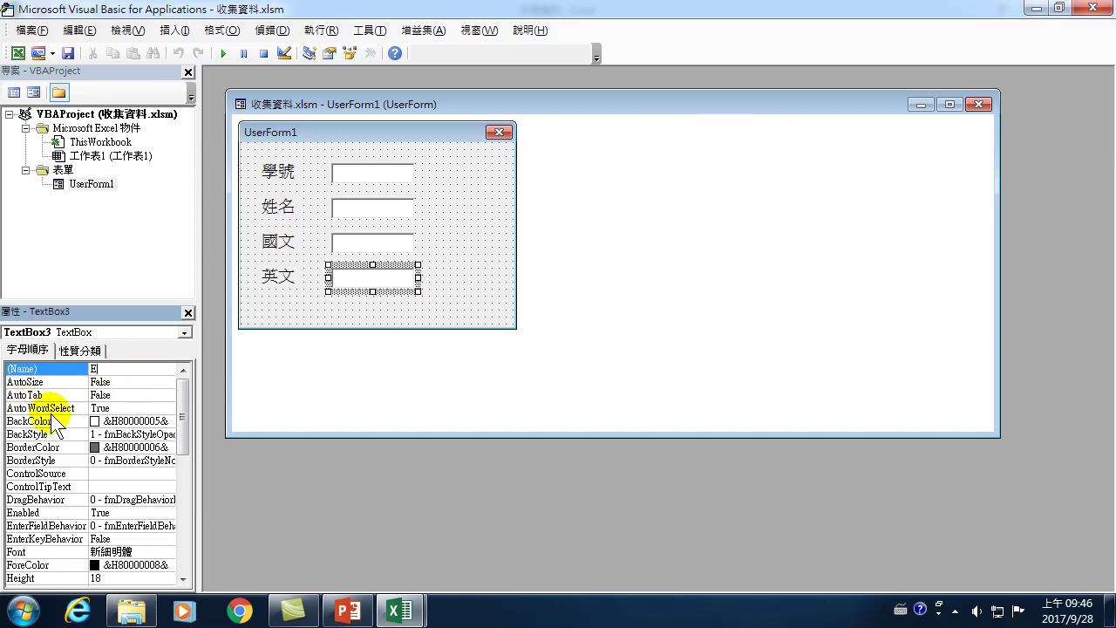
type("T")
type("ext")
key("Return")
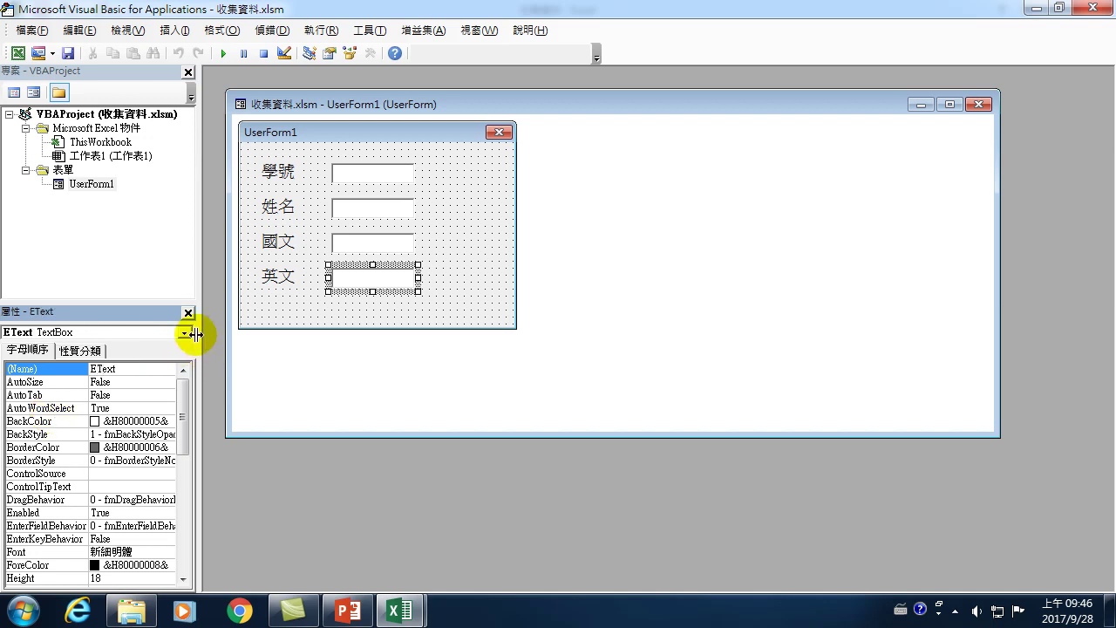
left_click(448, 249)
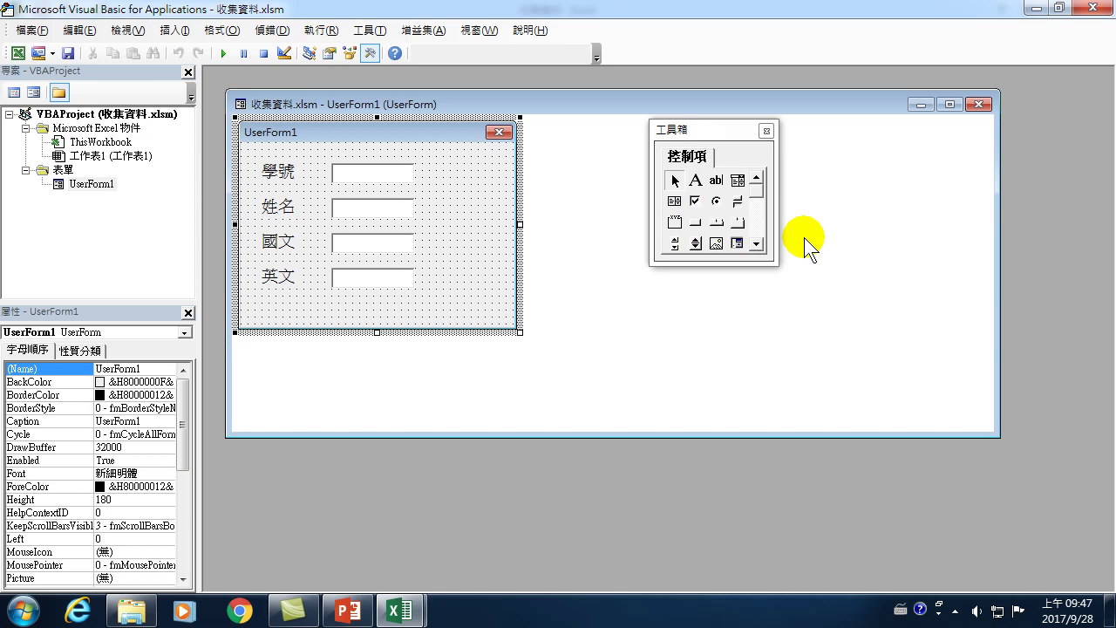
left_click(695, 224)
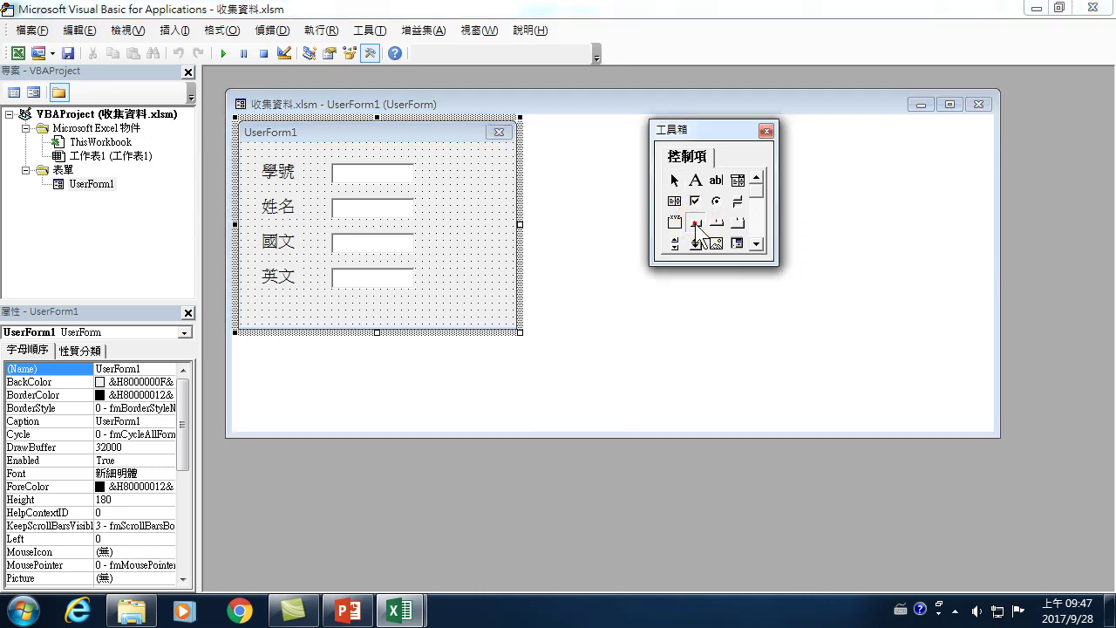
Place a command button at the form's top right and enlarge the form slightly
left_click(441, 168)
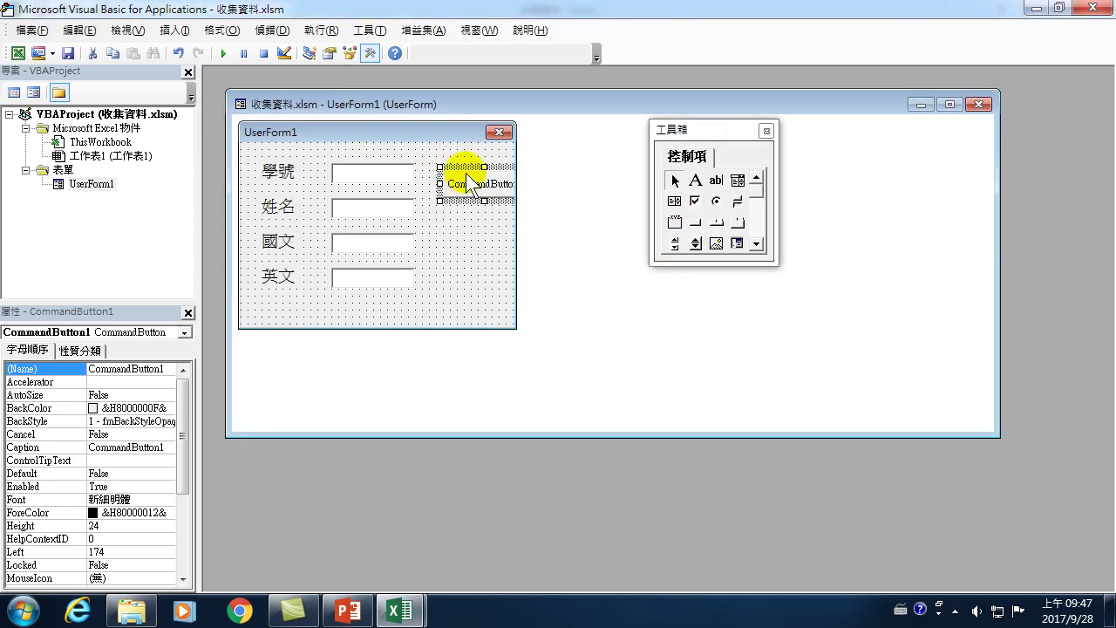
left_click(510, 321)
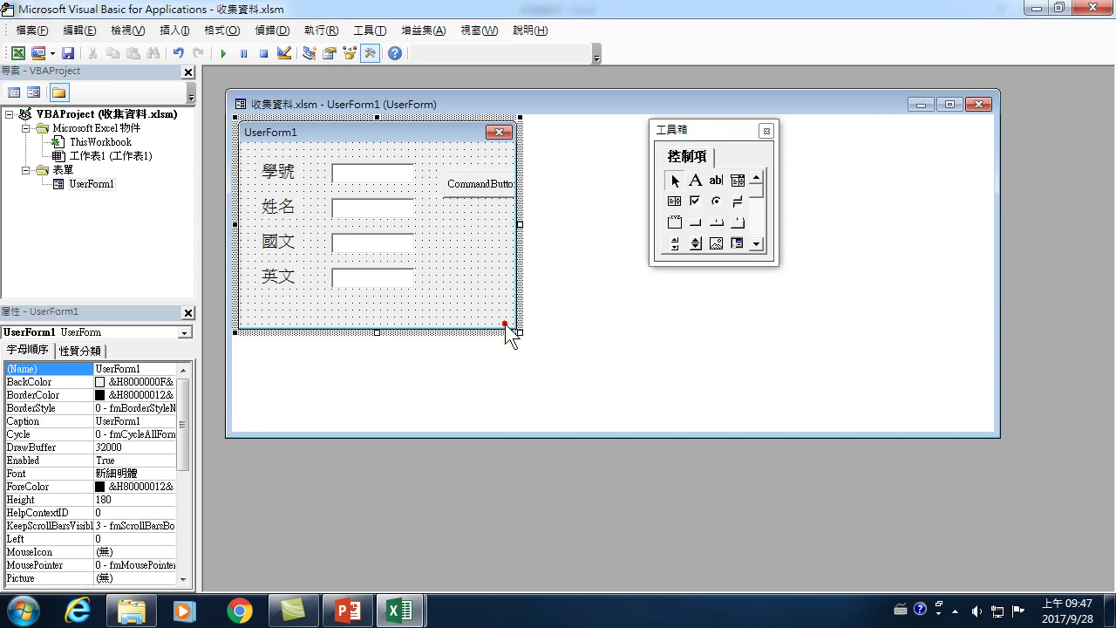
left_click_drag(515, 328, 597, 348)
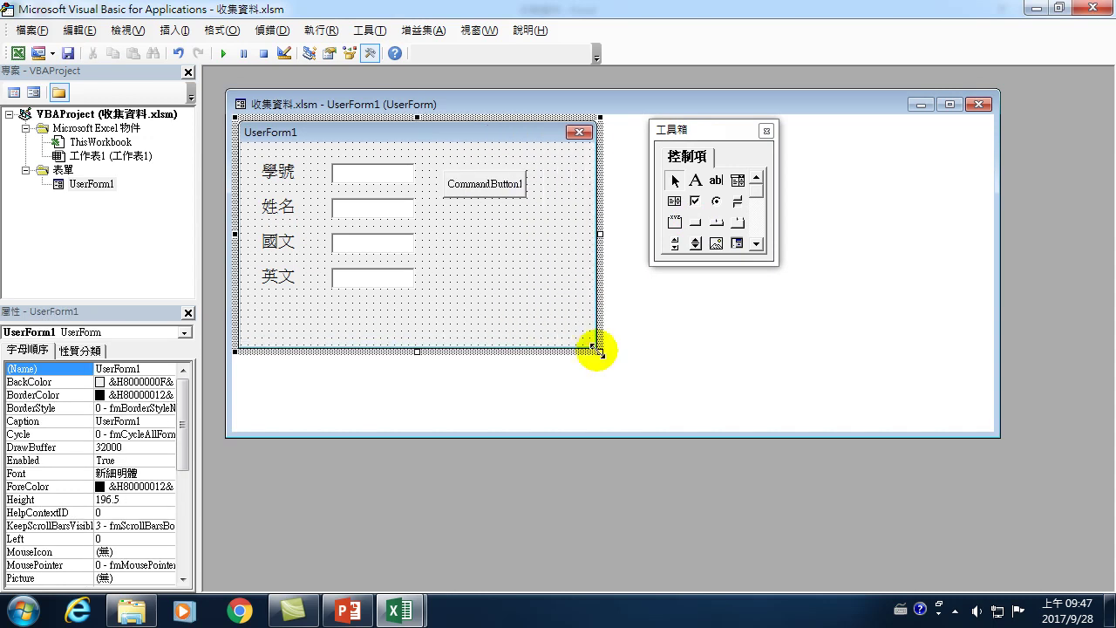
left_click(488, 178)
left_click_drag(474, 179, 483, 166)
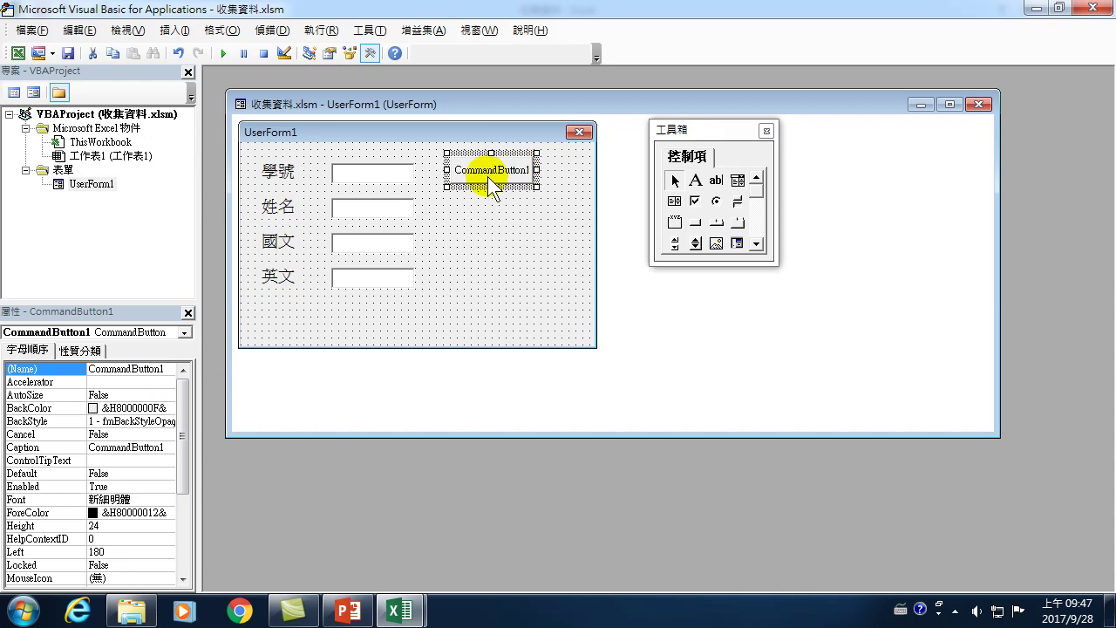
Name the command button NewB and change its caption to 新增
left_click(166, 370)
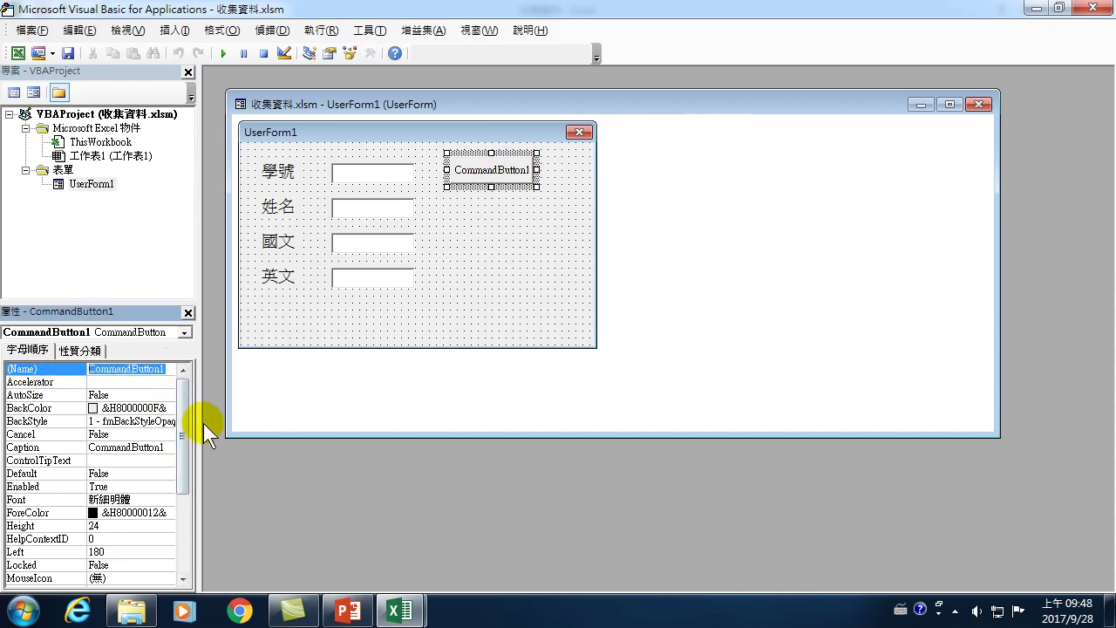
type("N")
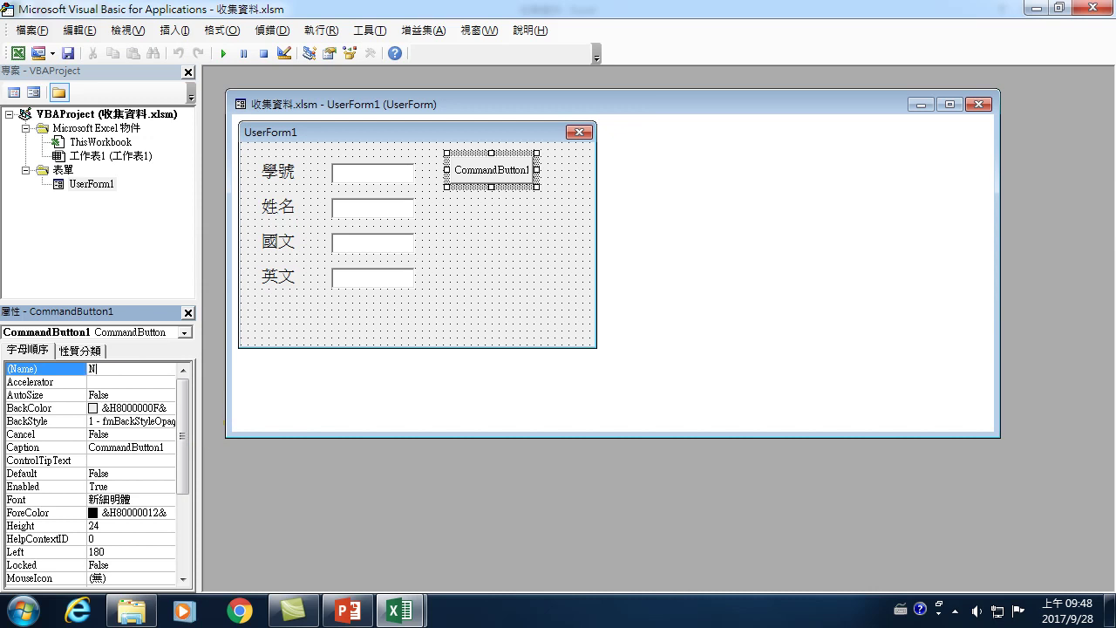
type("ew")
type("B")
key("Return")
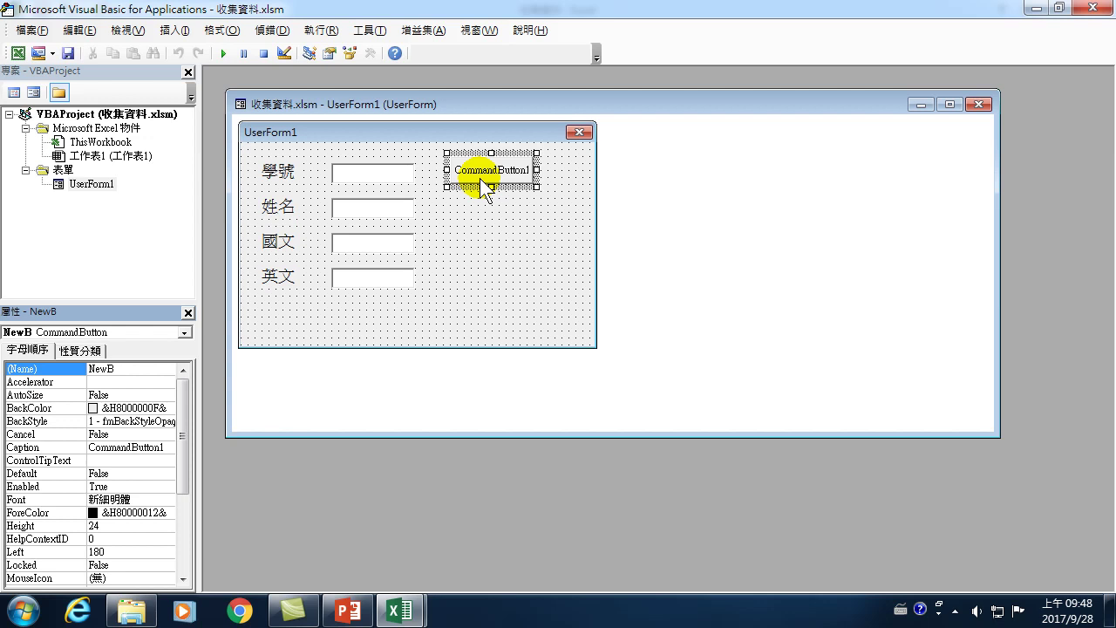
left_click(166, 448)
left_click_drag(166, 448, 68, 449)
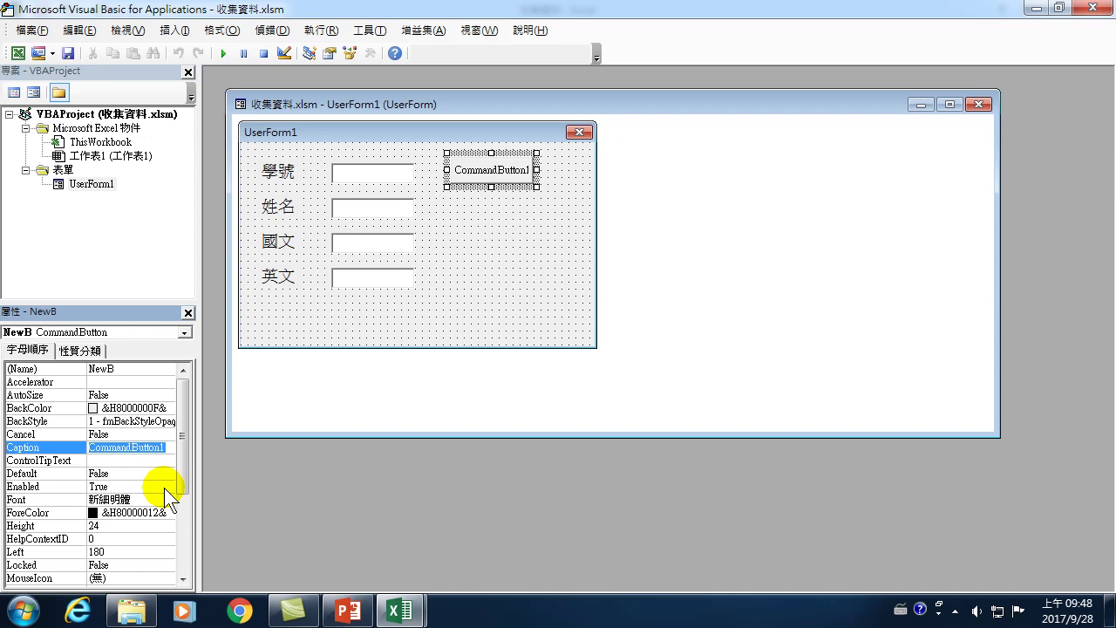
type("新增")
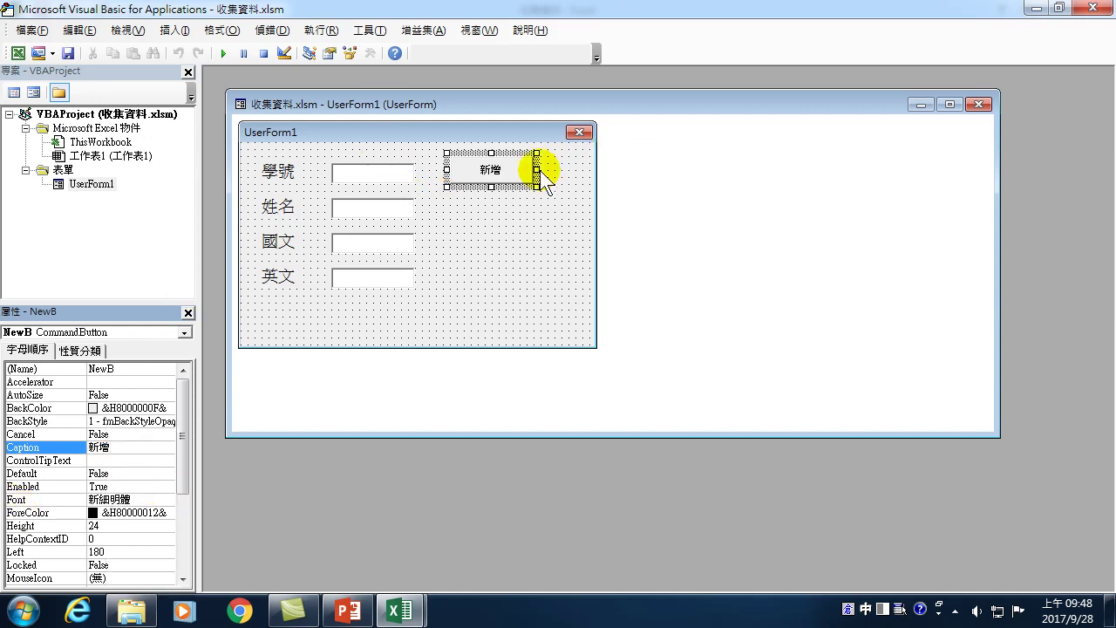
left_click_drag(517, 169, 517, 212)
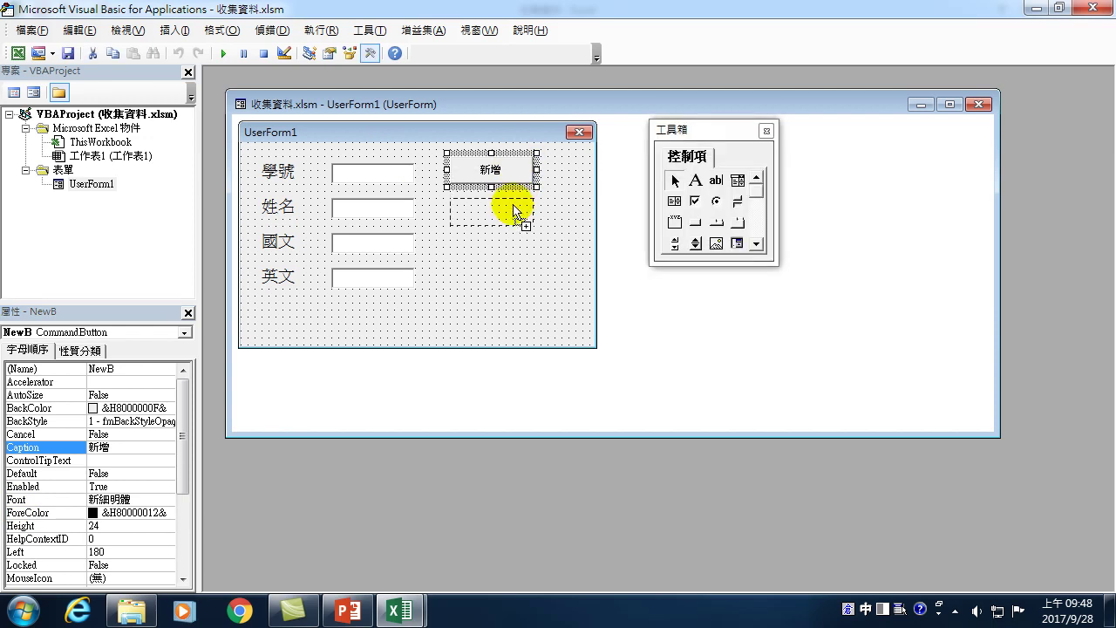
Place a copy of the 新增 button below it and name the copy ClearB
left_click_drag(516, 212, 513, 212)
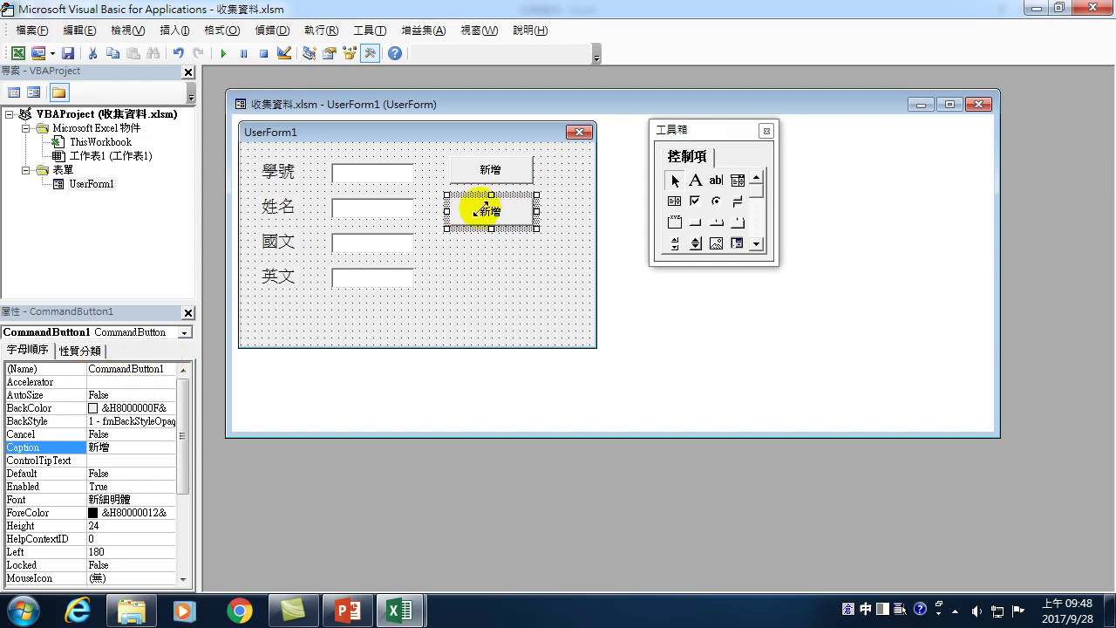
left_click(166, 367)
double_click(166, 367)
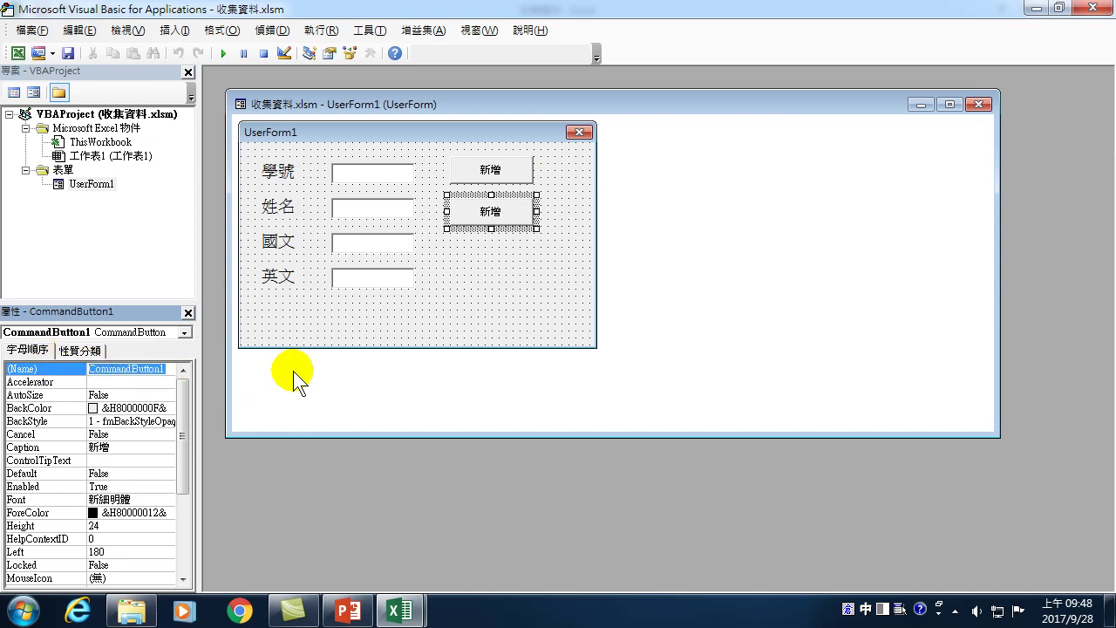
type("C")
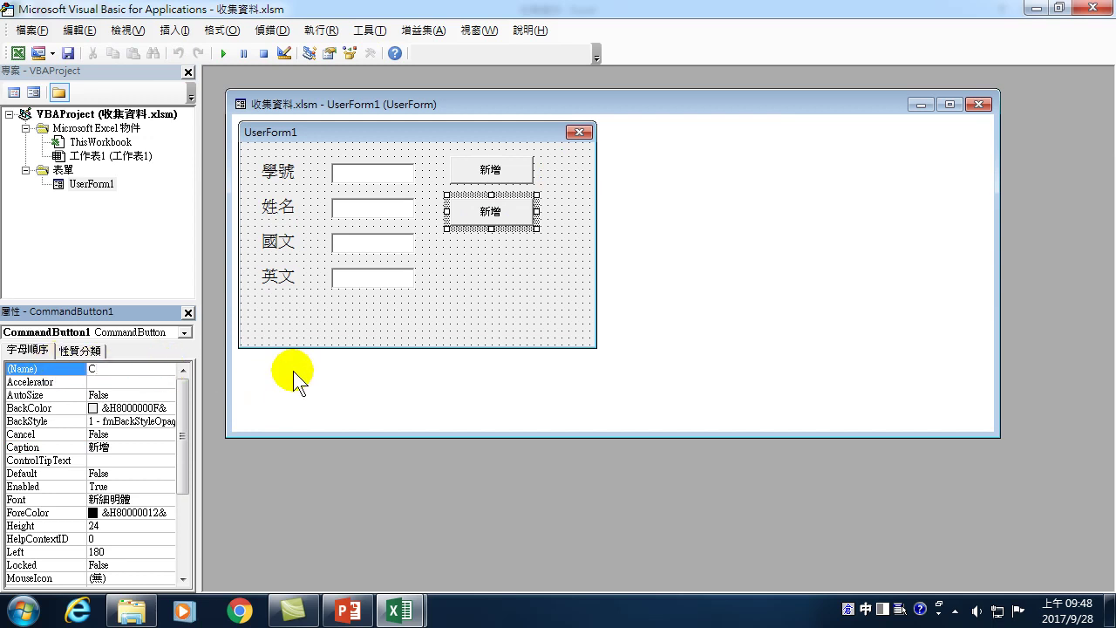
type("learB")
key("Return")
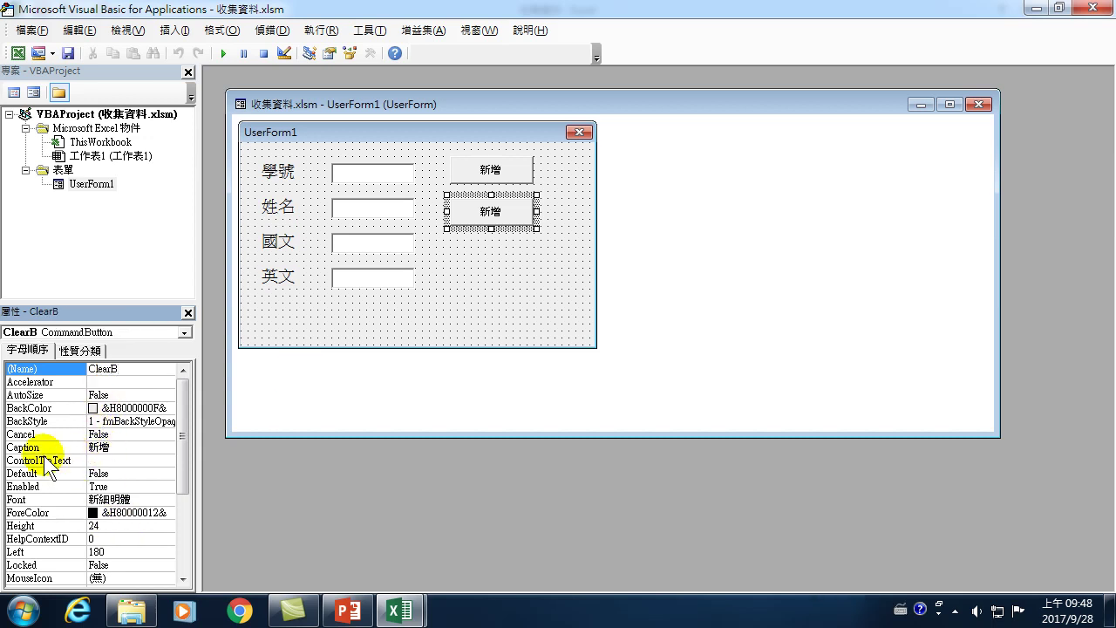
Replace the copied button's caption 新增 with 清除
left_click(122, 447)
key("BackSpace")
key("BackSpace")
type("清除")
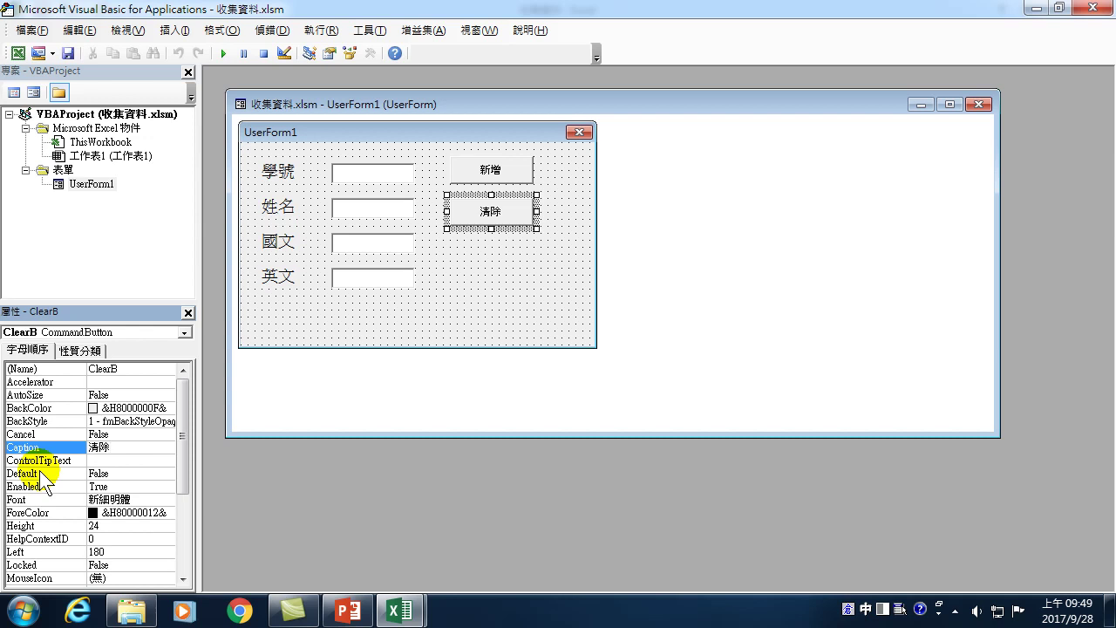
left_click(471, 276)
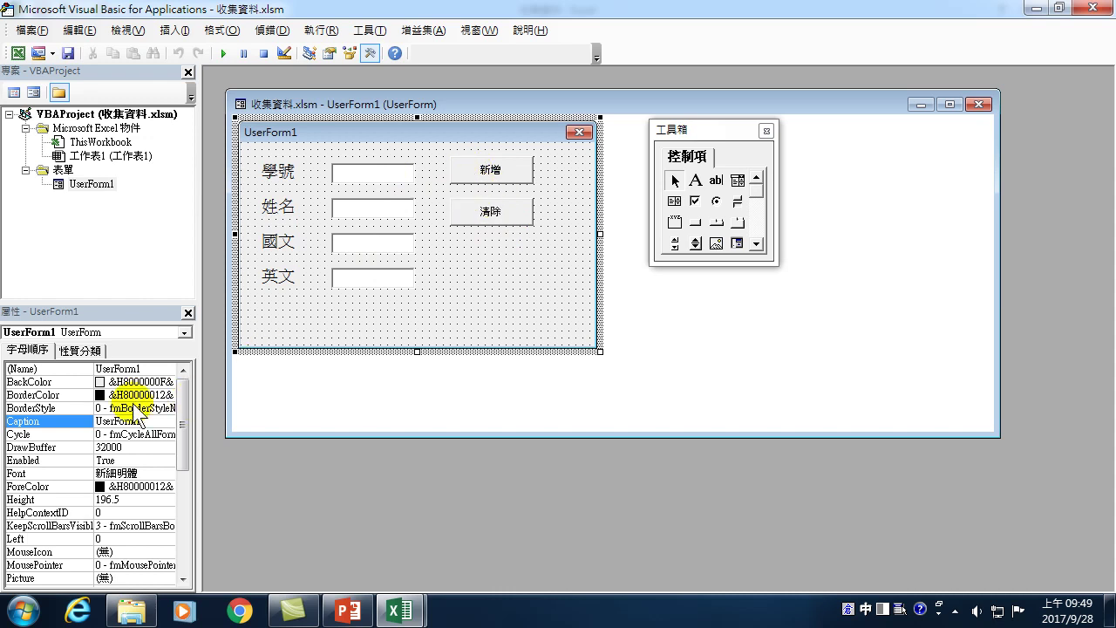
left_click(493, 212)
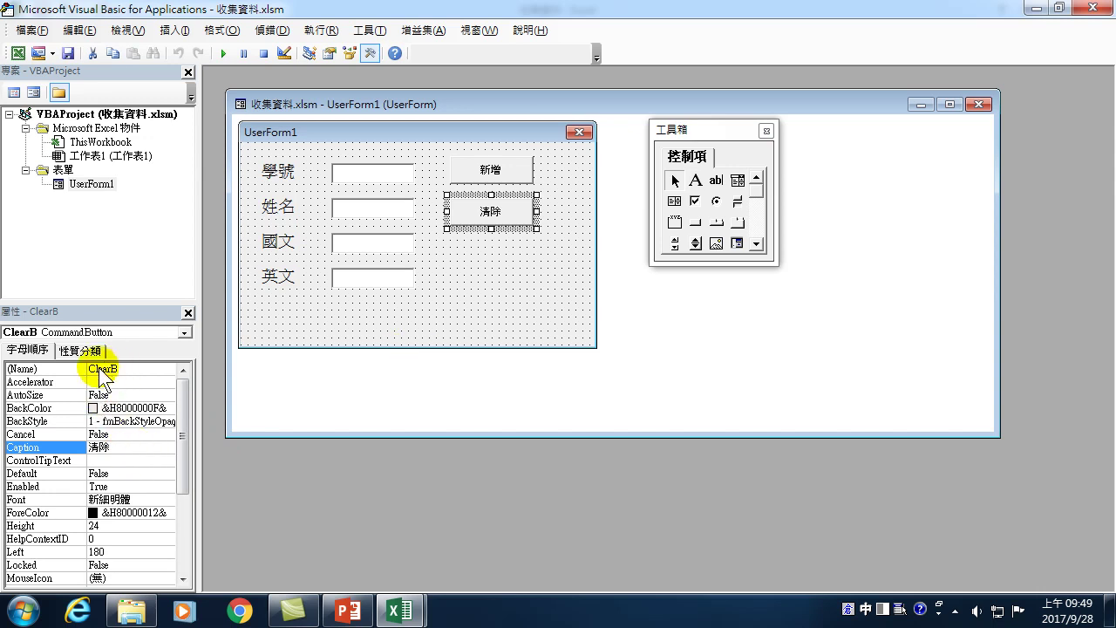
left_click(530, 290)
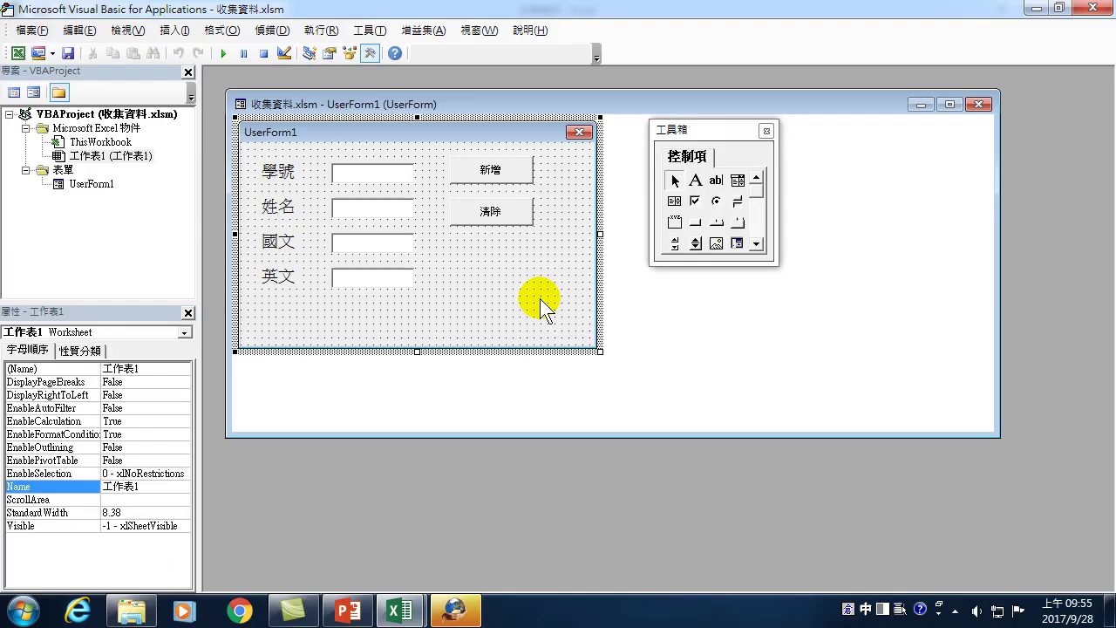
left_click(284, 173)
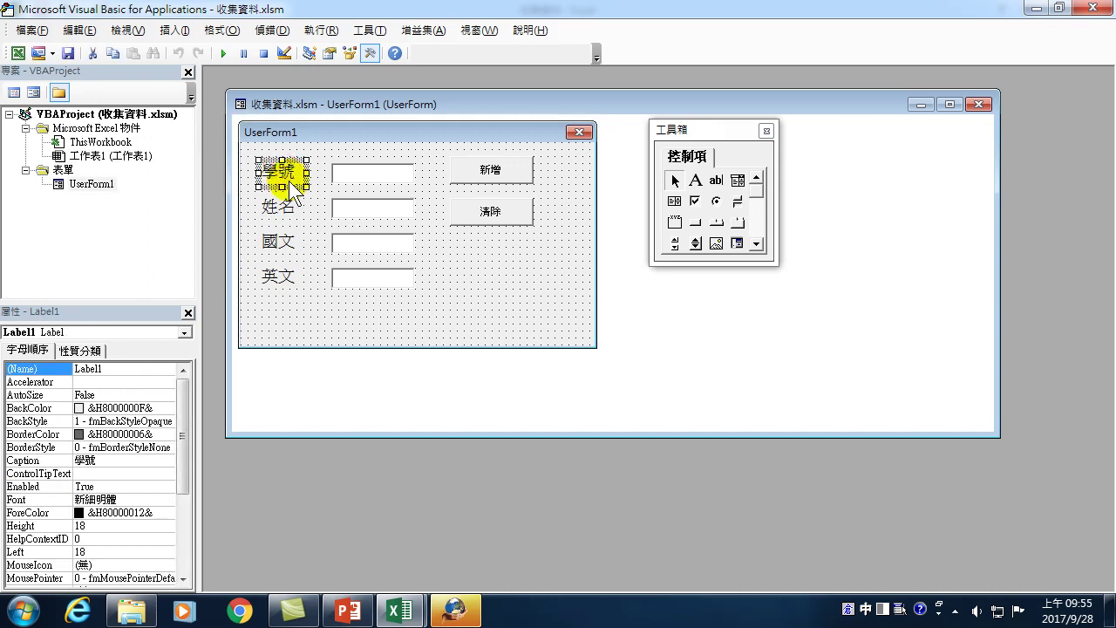
left_click(374, 173)
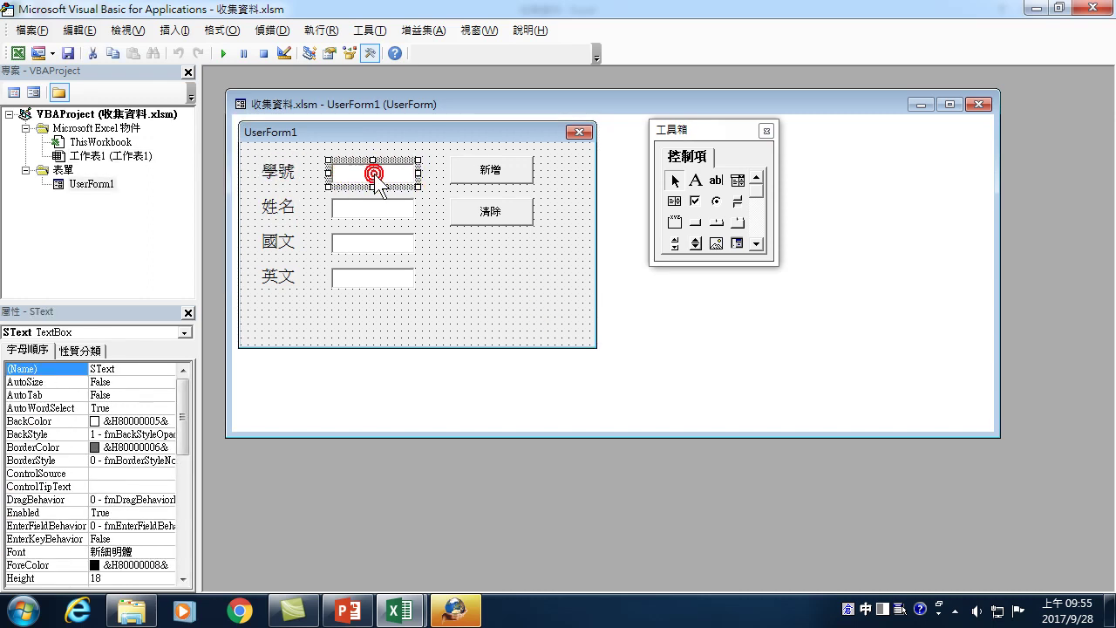
left_click(516, 171)
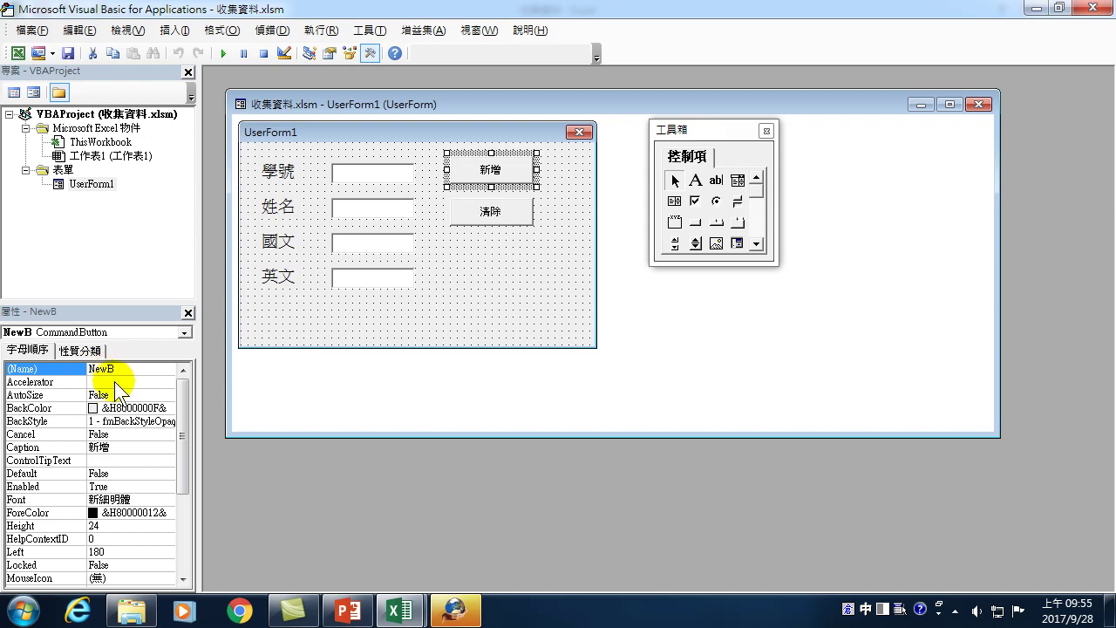
left_click(440, 127)
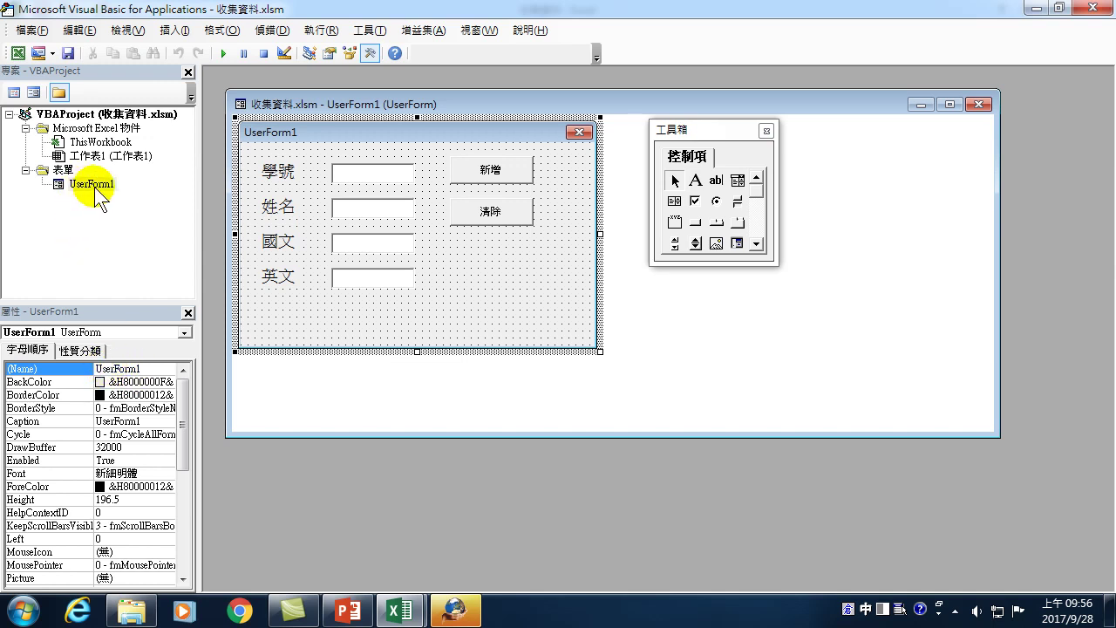
Rename the form from UserForm1 to DataForm
left_click(149, 369)
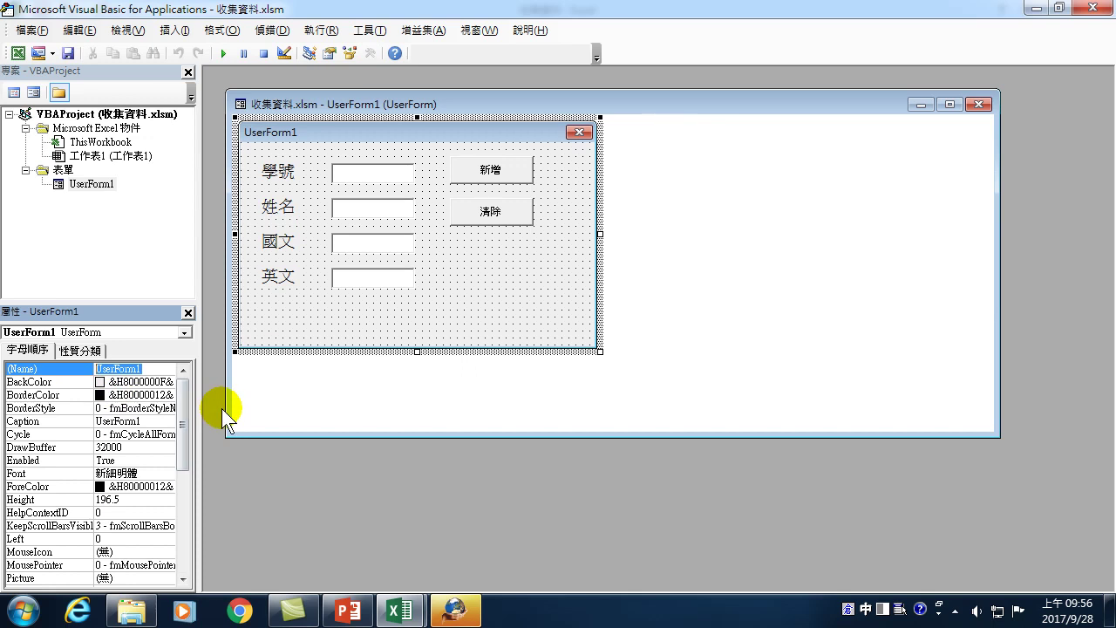
left_click(221, 408)
key("BackSpace")
key("BackSpace")
key("BackSpace")
type("Data")
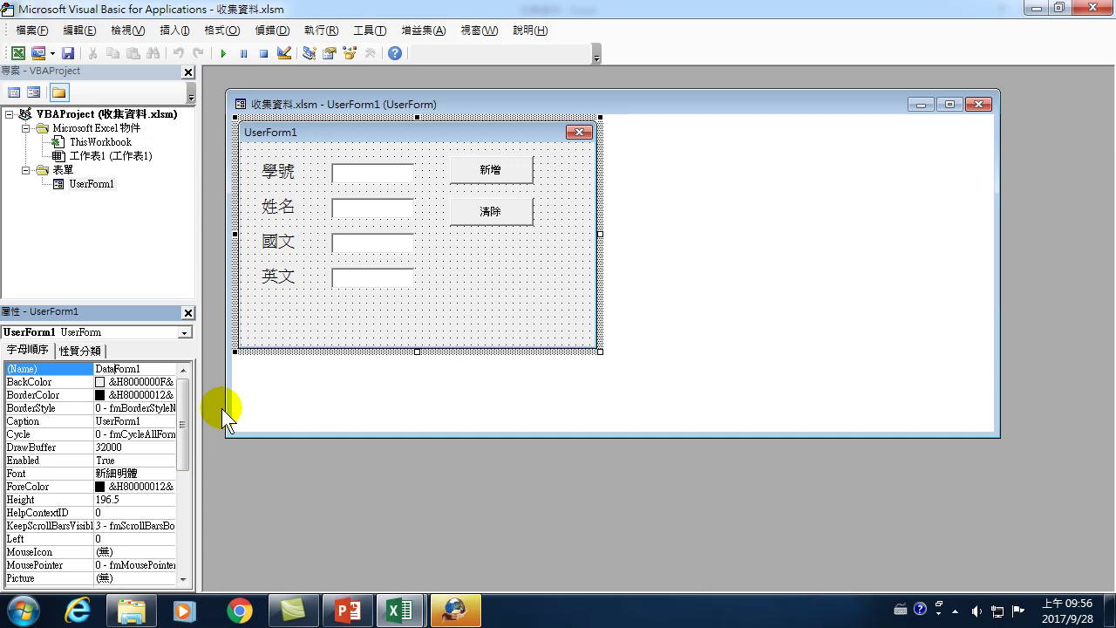
key("BackSpace")
key("Return")
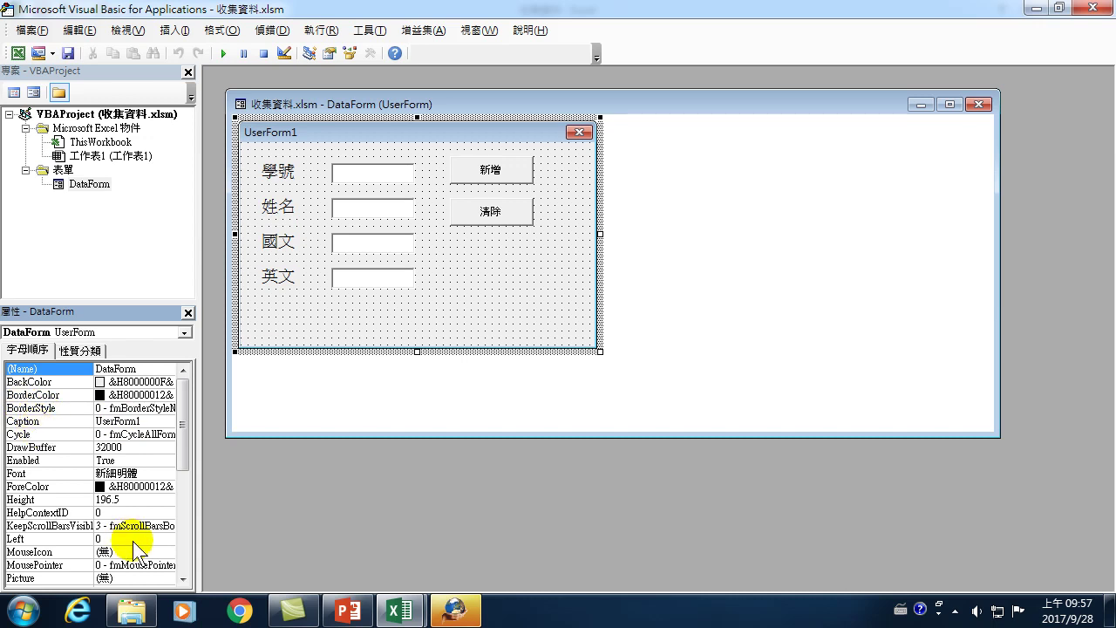
Set the form's caption to 學生成資輸入 using Chinese input
key("Down")
key("Down")
key("Down")
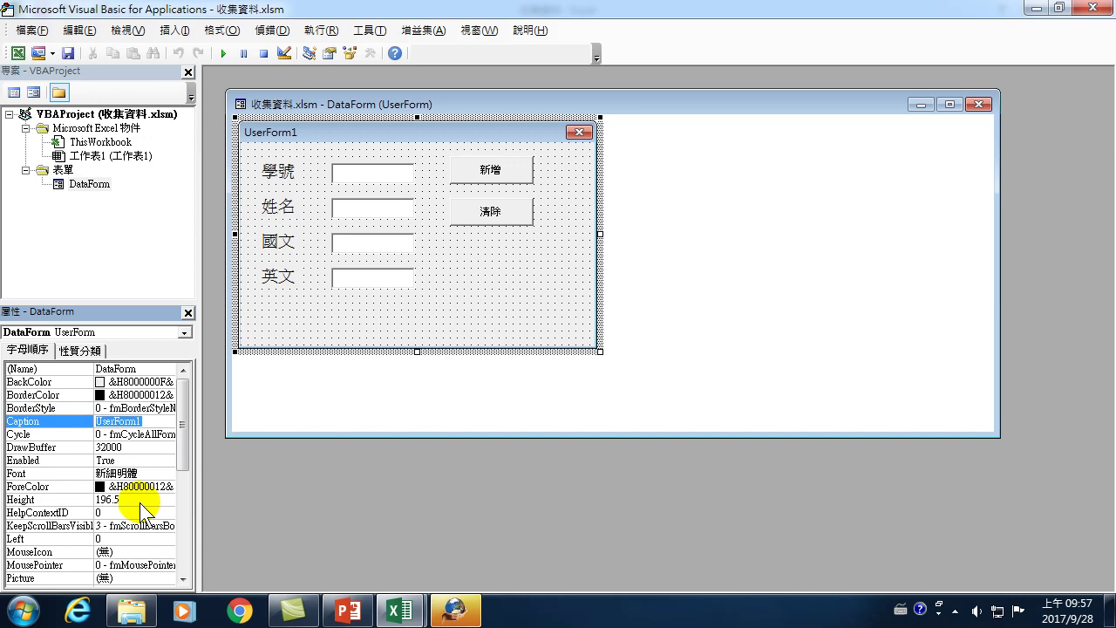
key("ctrl+space")
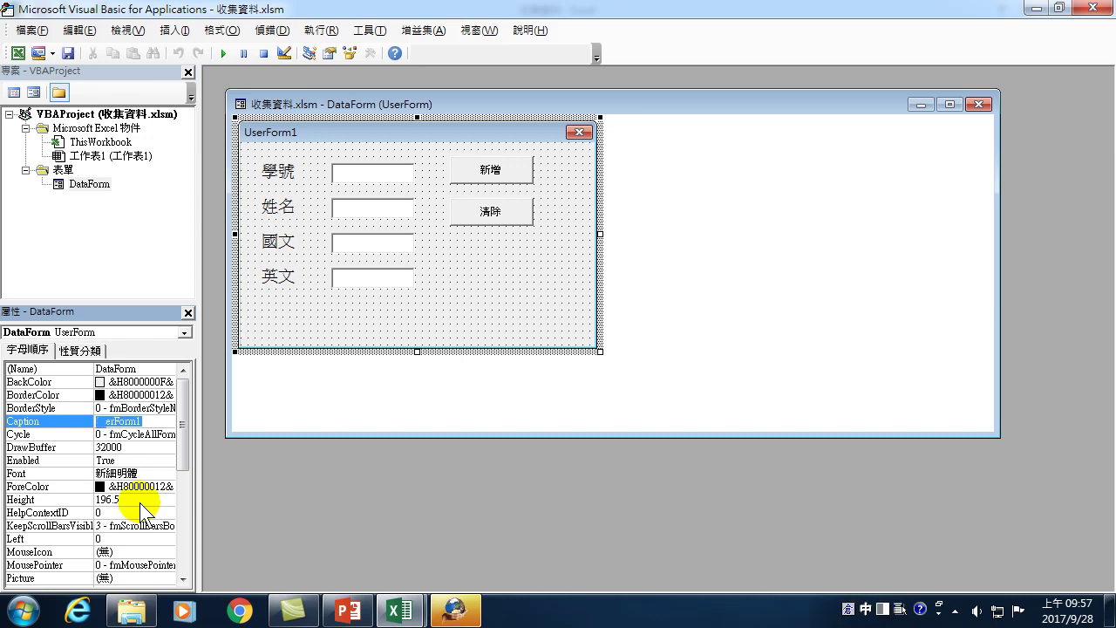
type("學生")
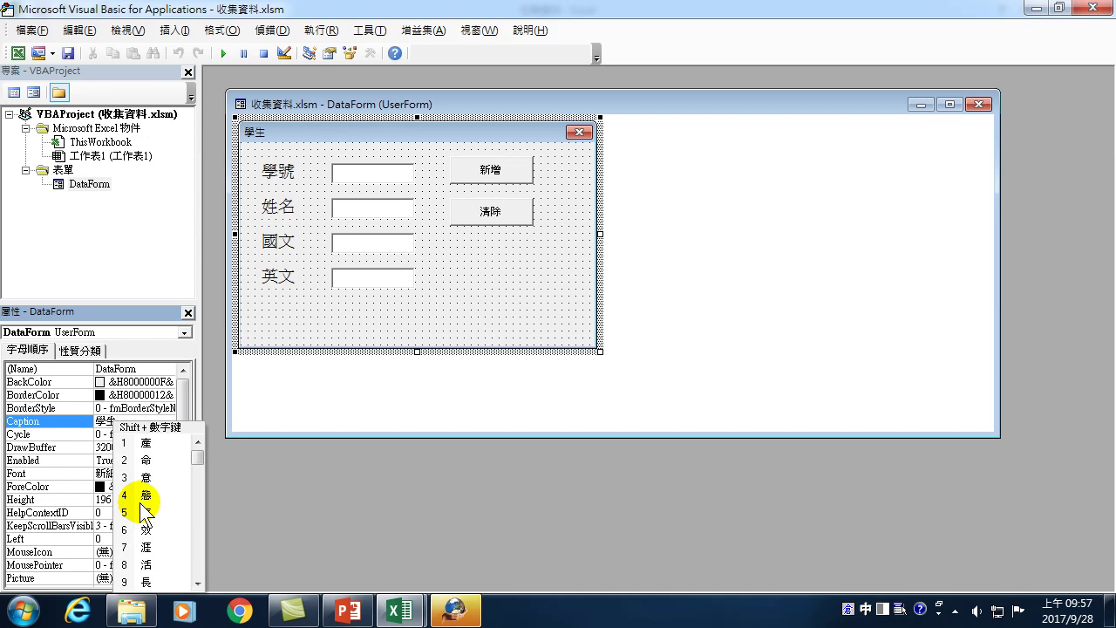
type("成")
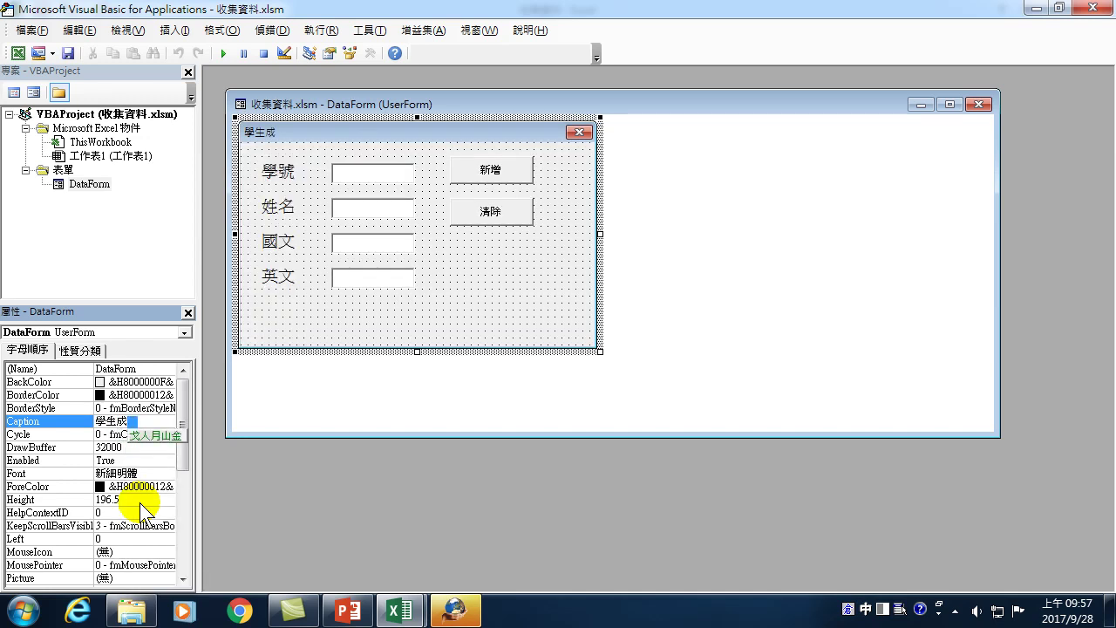
type("資輸")
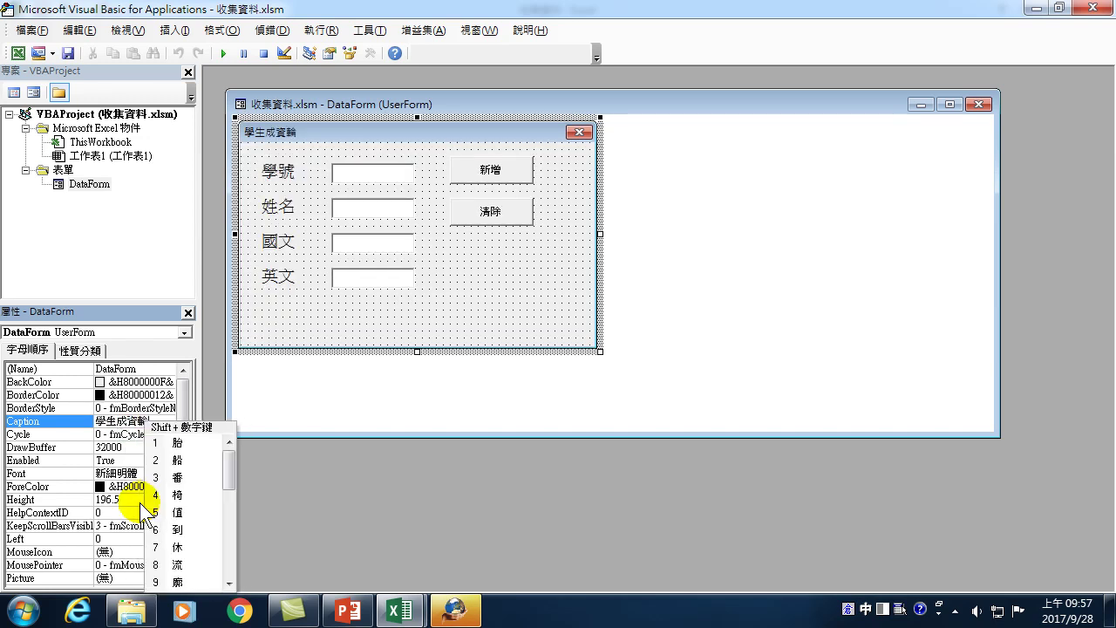
type("入")
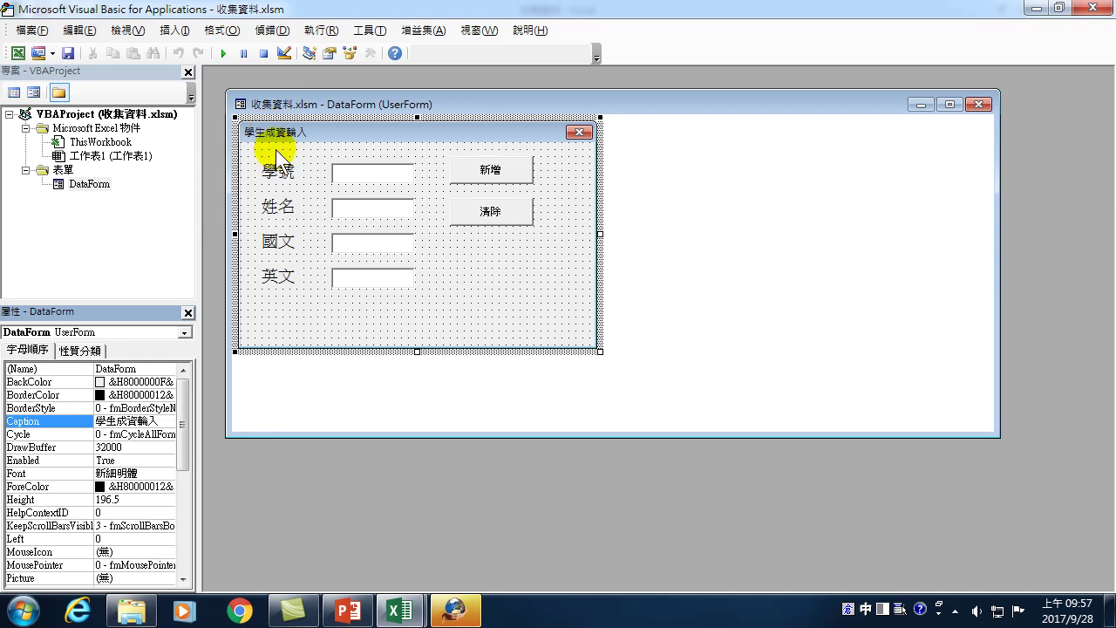
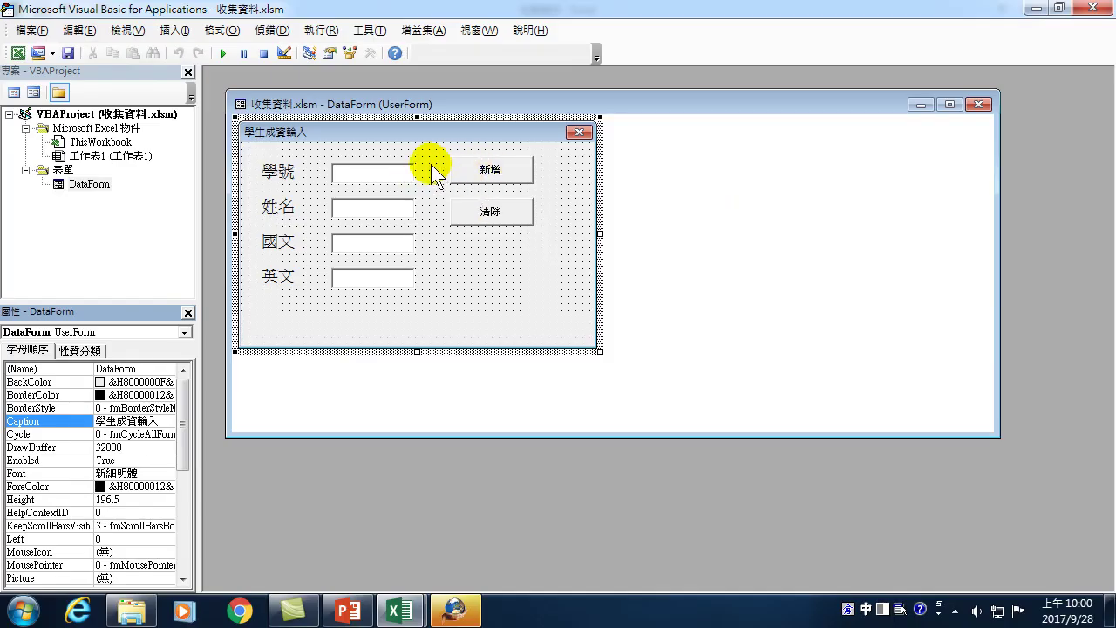
Check the Names of the 學號, 姓名, 國文 and 英文 text boxes in Properties
left_click(377, 174)
left_click(374, 209)
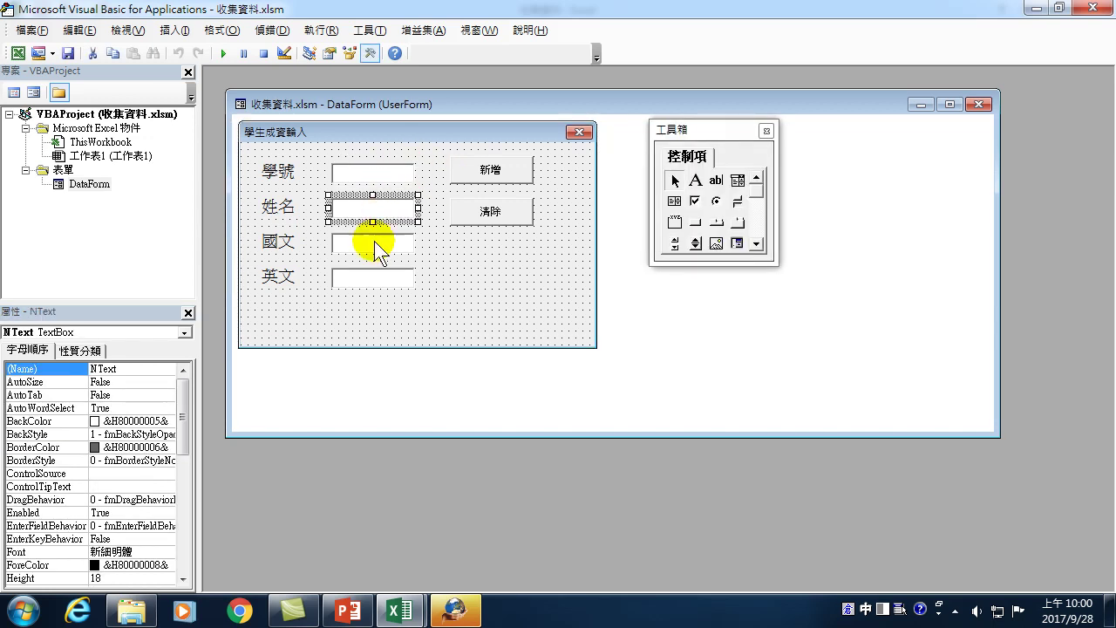
left_click(374, 243)
left_click(369, 279)
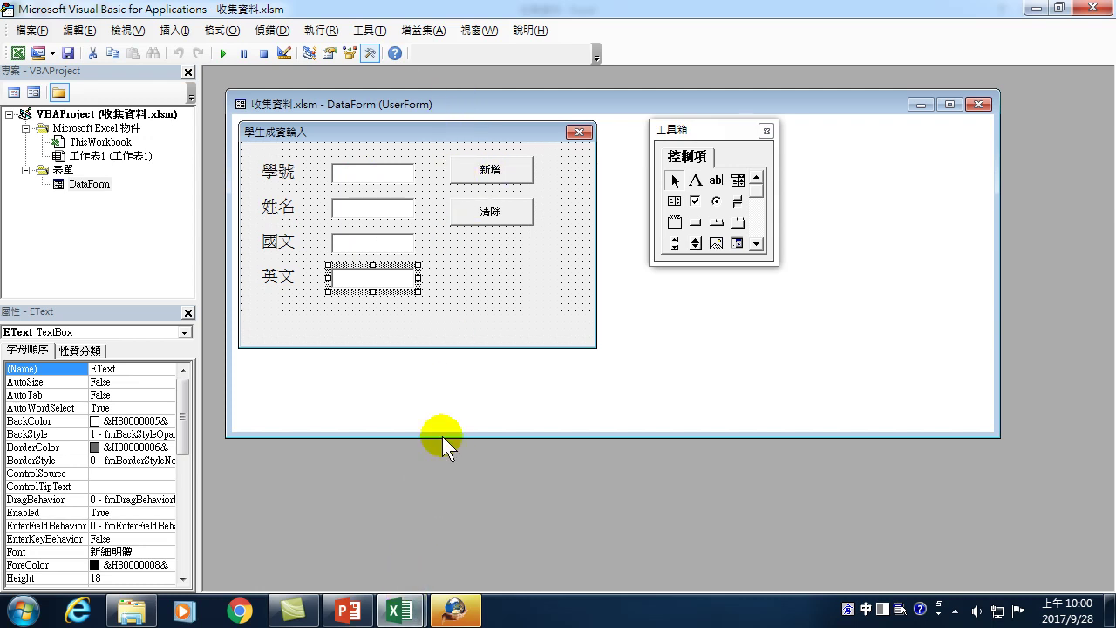
Snap the VBA editor to the right half beside Excel and move the Toolbox below the form
left_click_drag(457, 7, 1115, 16)
left_click(715, 130)
left_click_drag(714, 130, 922, 402)
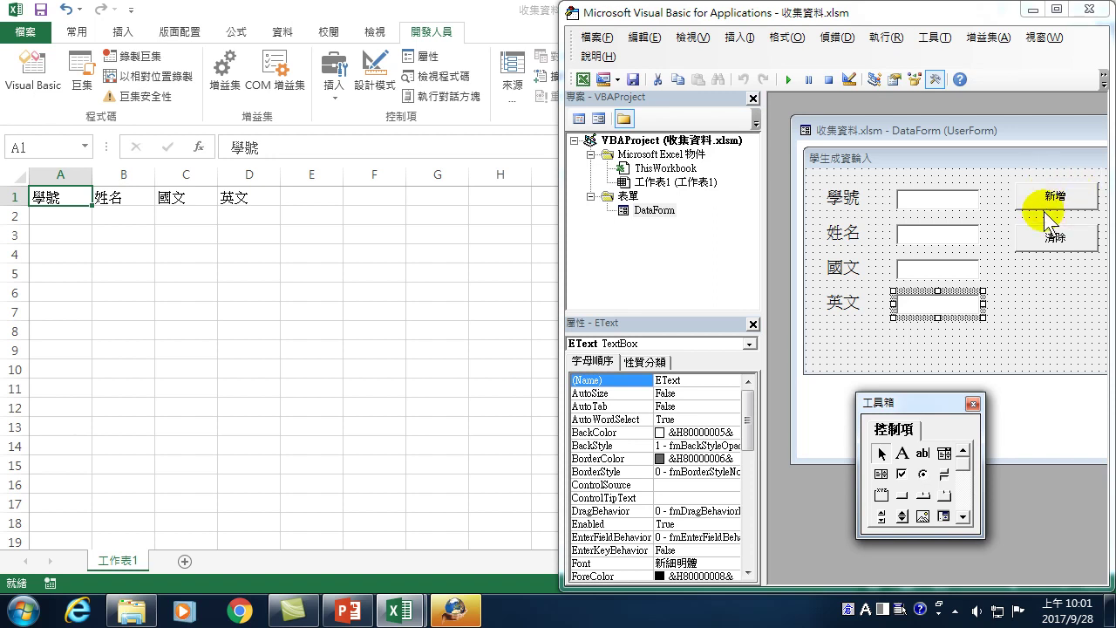
Create the empty NewB_Click procedure for the 新增 button and widen its code window beside the form
left_click(1042, 199)
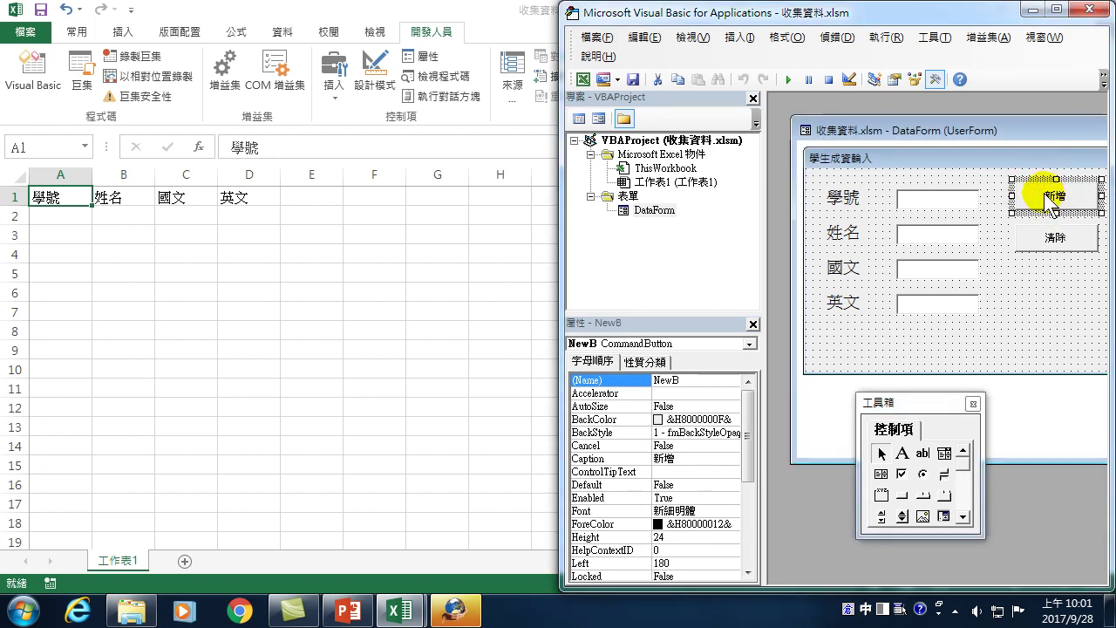
double_click(1051, 198)
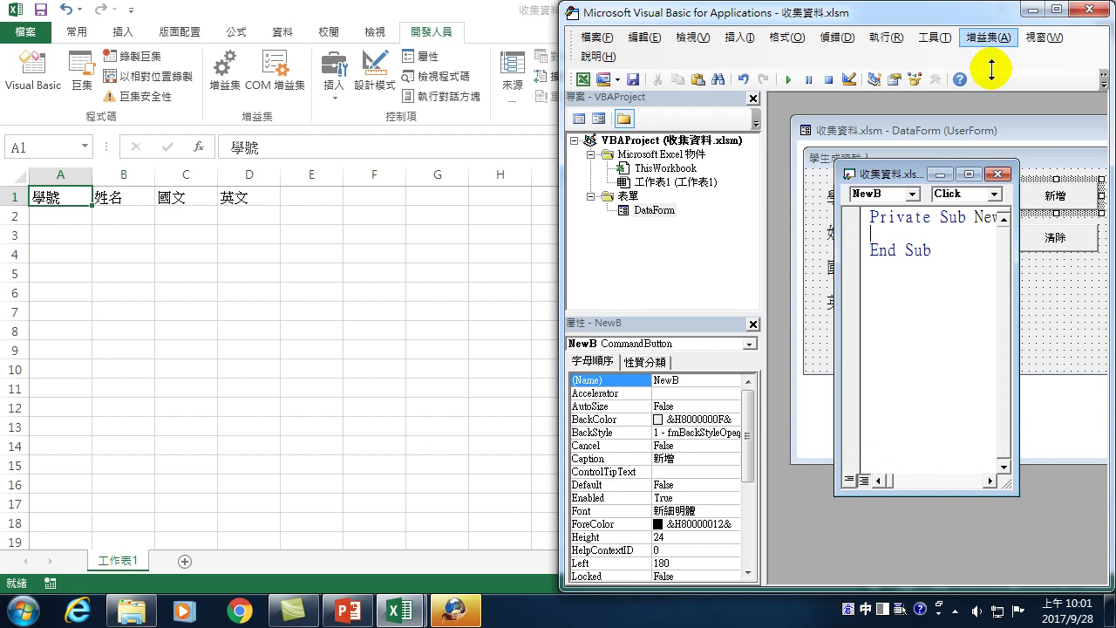
left_click(1057, 8)
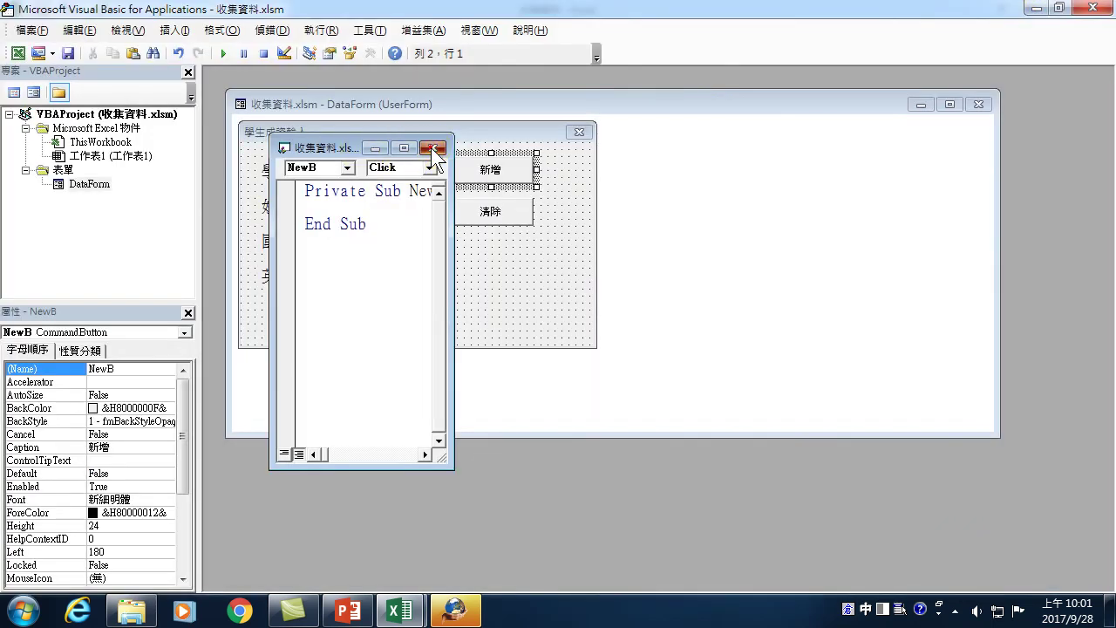
left_click(434, 147)
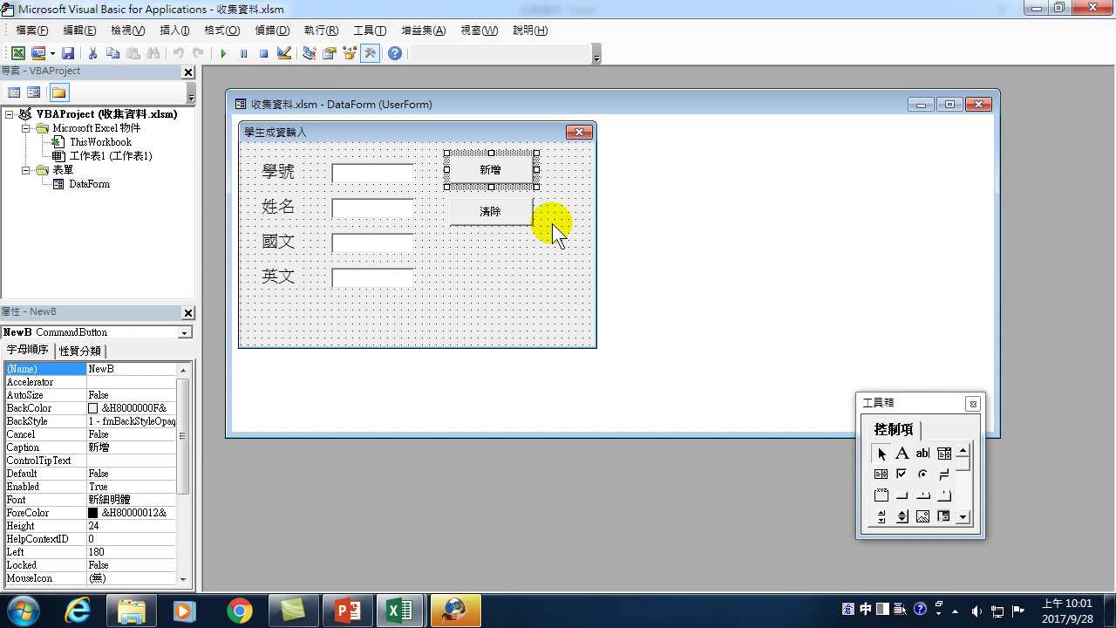
double_click(504, 169)
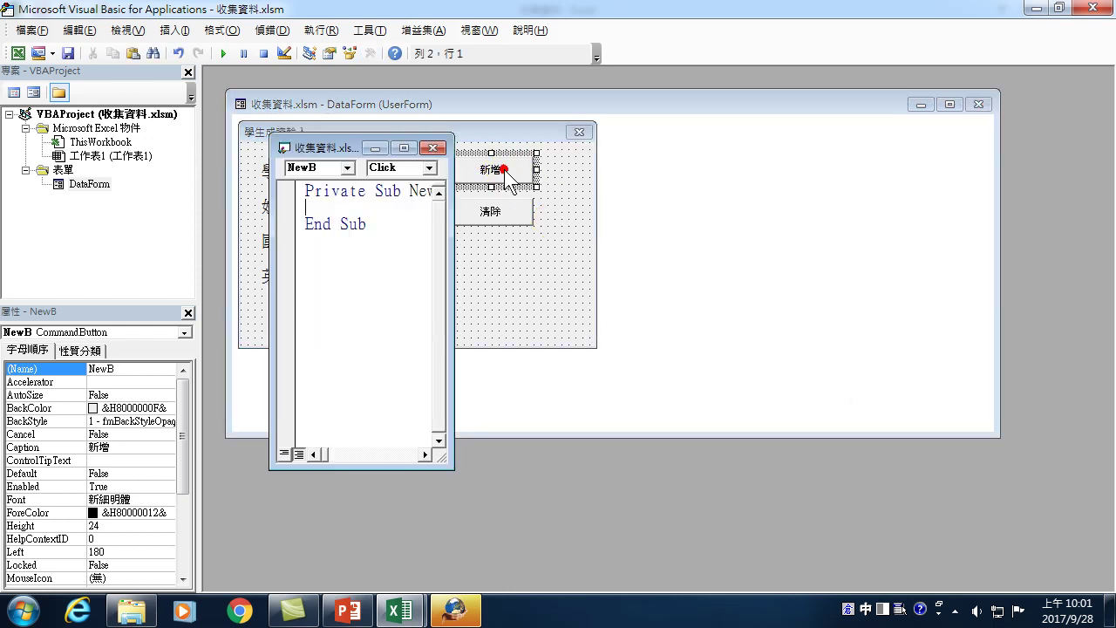
left_click_drag(452, 276, 903, 287)
mouse_move(617, 150)
left_mouse_down()
mouse_move(728, 245)
mouse_move(781, 252)
left_mouse_up()
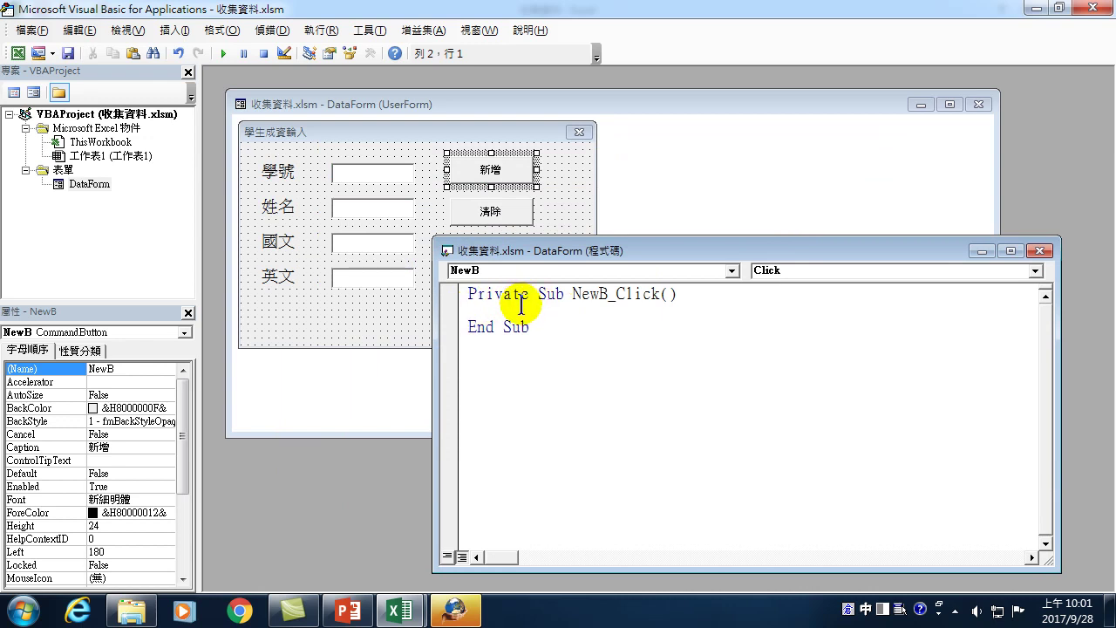
Create the empty ClearB_Click procedure for the 清除 button and return to the form layout
left_click(1039, 250)
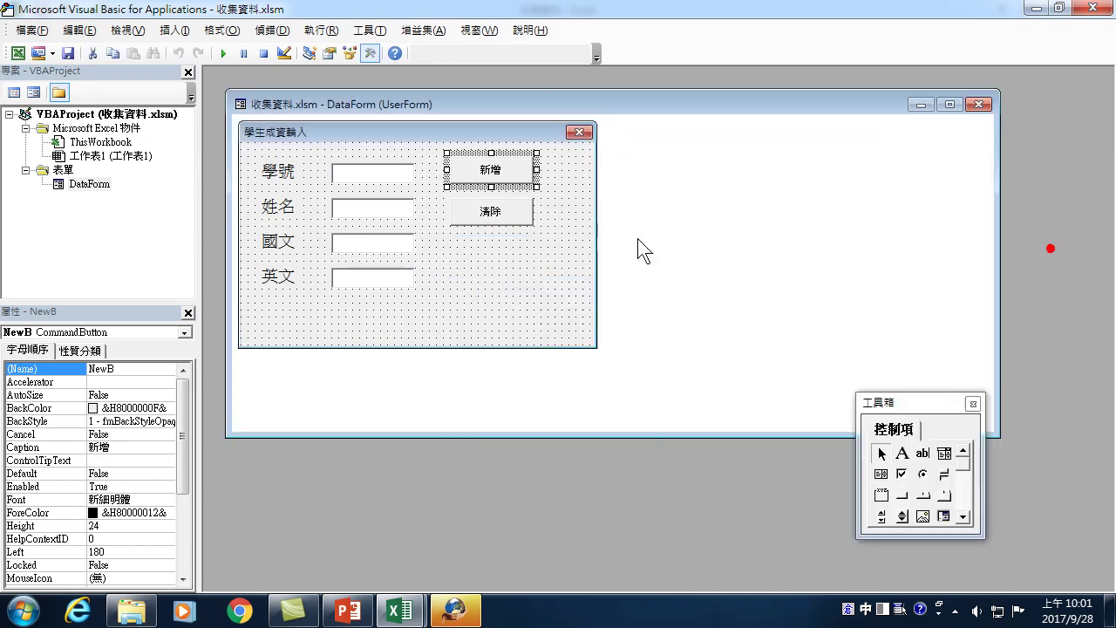
double_click(492, 170)
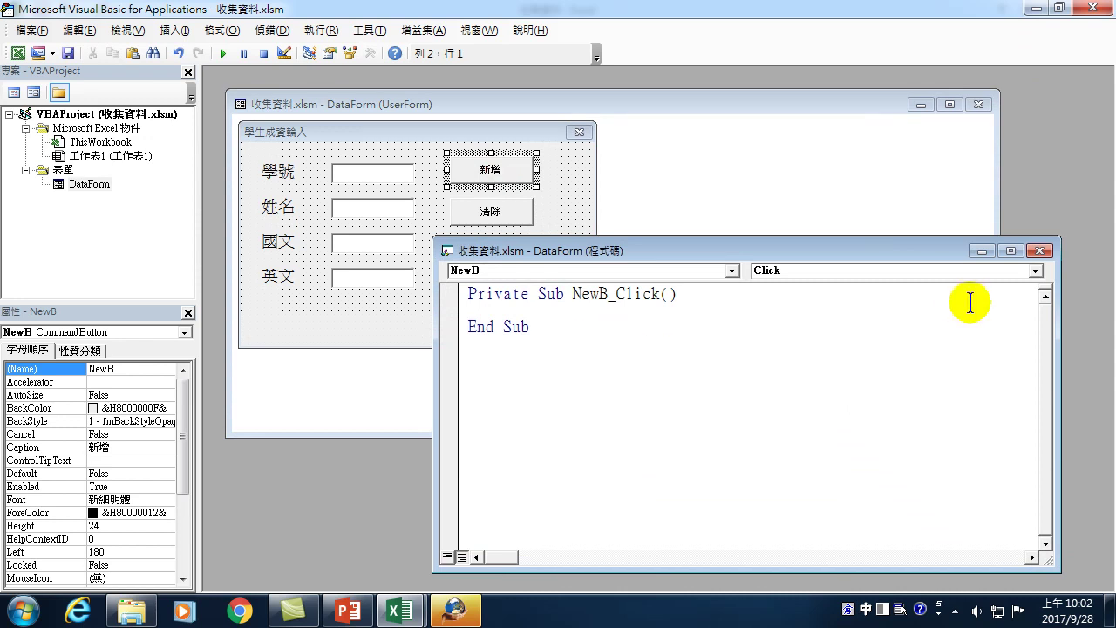
left_click(1040, 250)
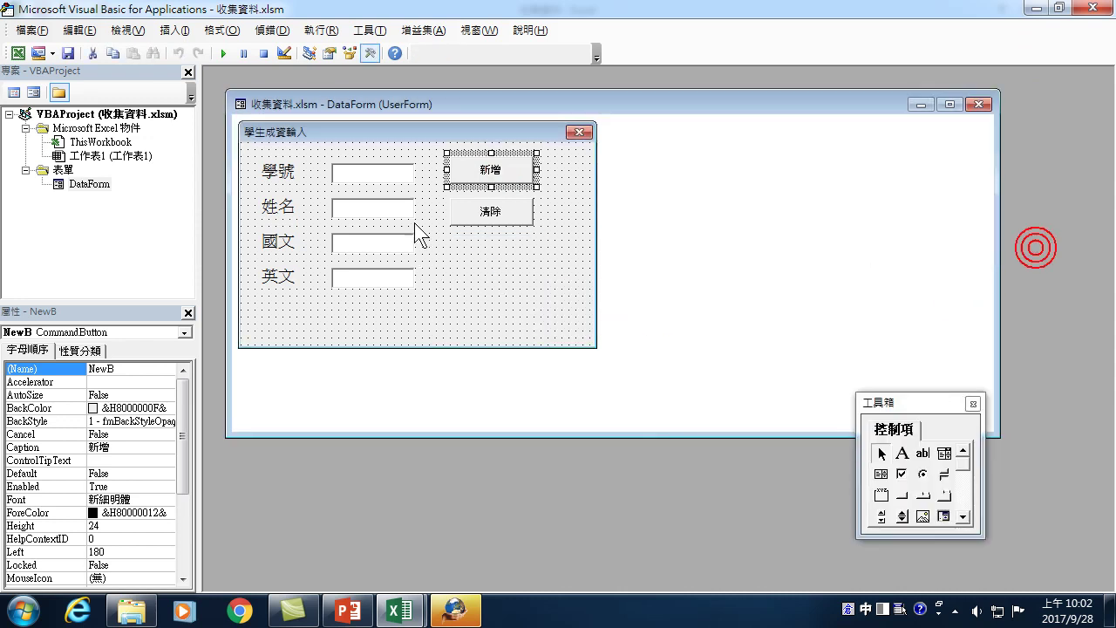
double_click(491, 213)
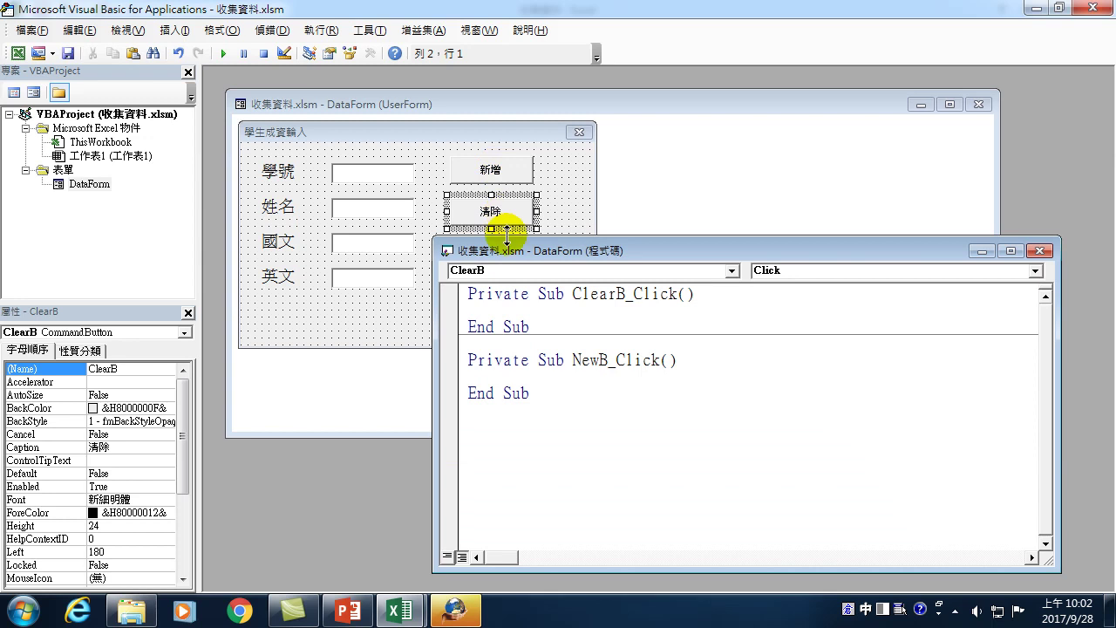
left_click(1040, 250)
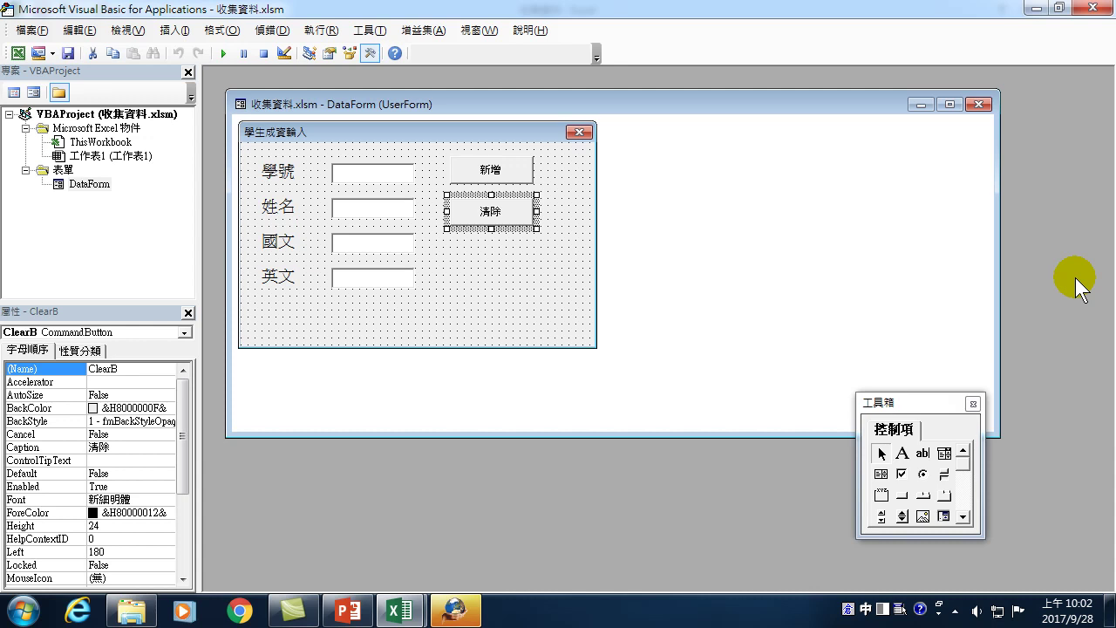
Add an empty SText_Change for the 學號 box, then show NewB_Click with the editor beside Excel
double_click(374, 171)
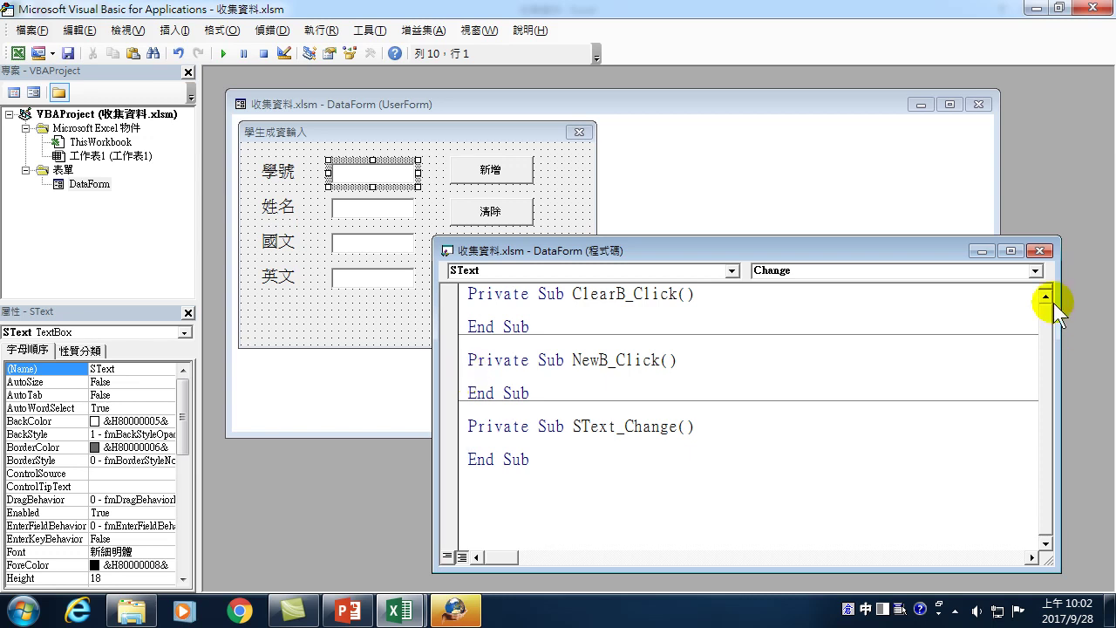
left_click(1039, 250)
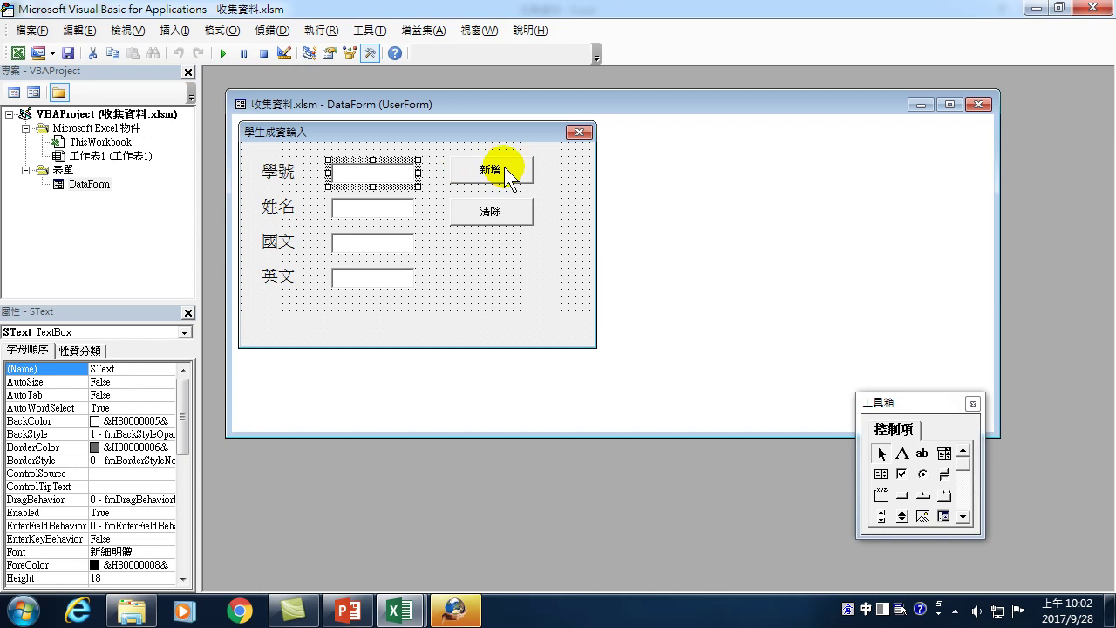
double_click(505, 170)
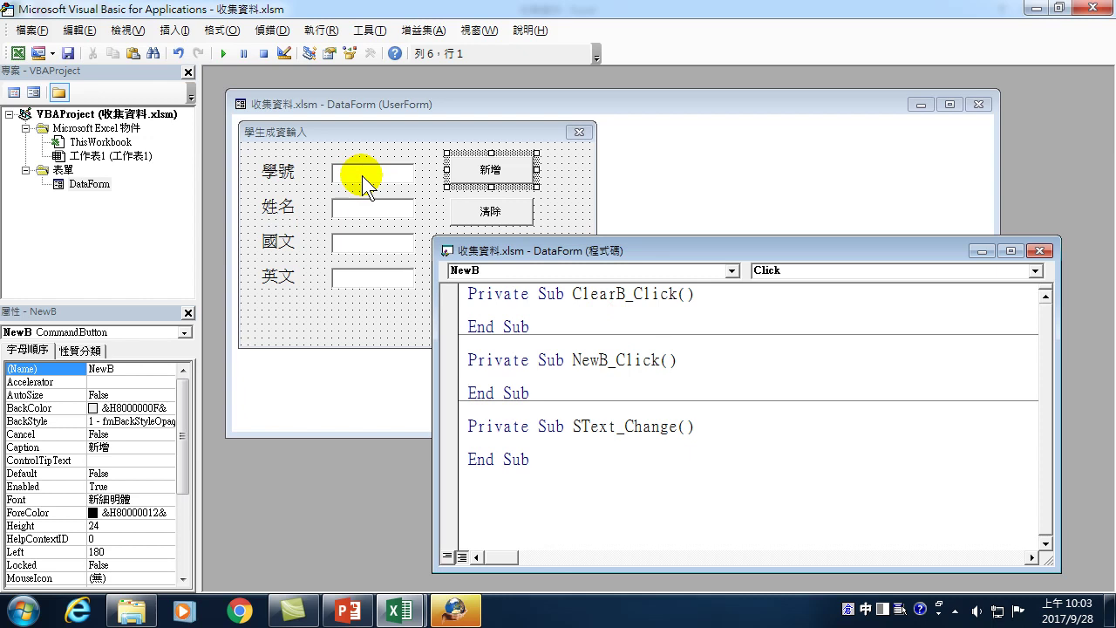
left_click_drag(498, 8, 1106, 14)
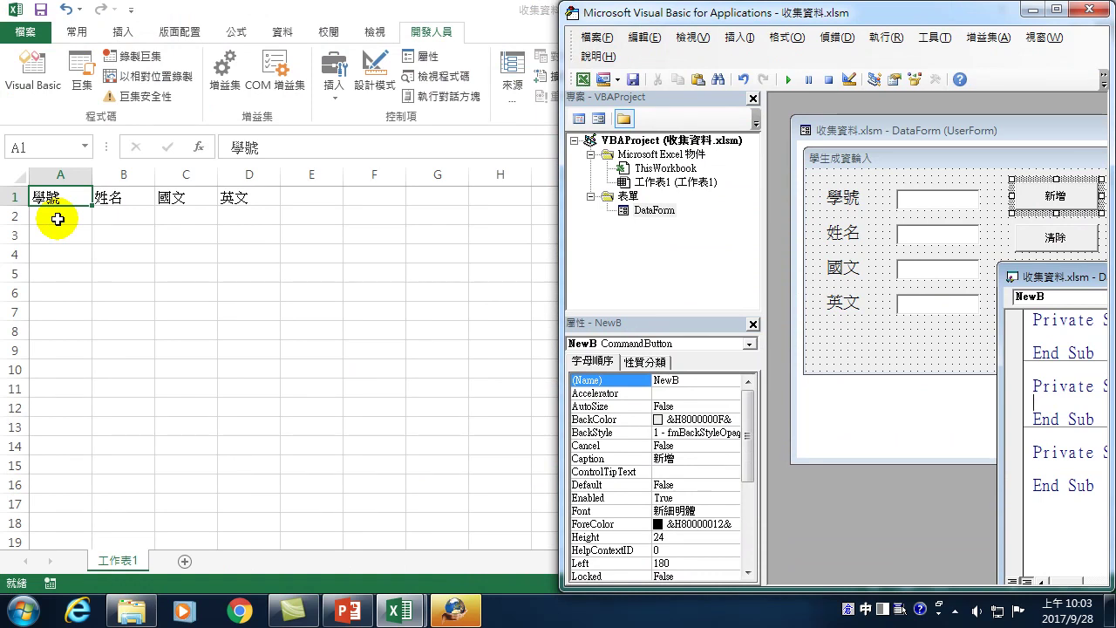
left_click(1056, 10)
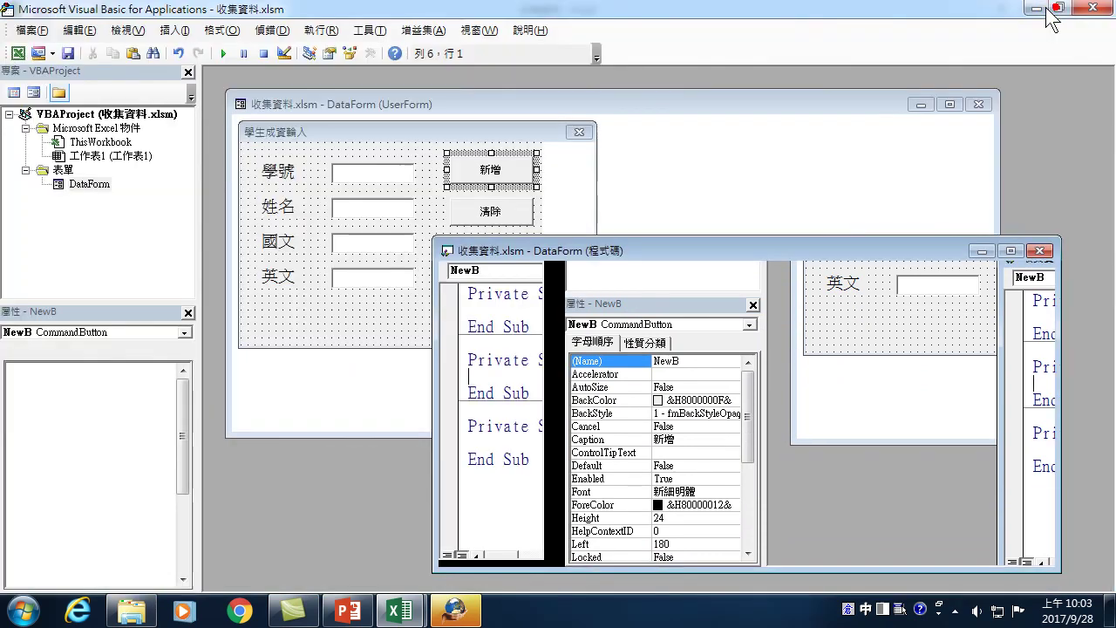
Place the cursor on the empty line inside Private Sub NewB_Click()
left_click(511, 376)
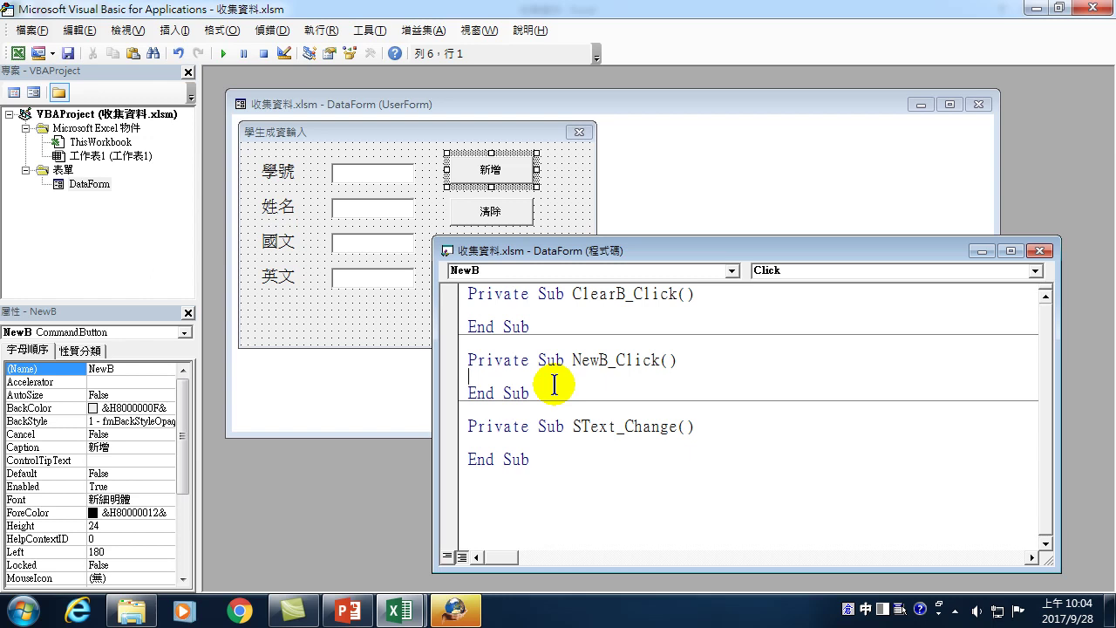
Write cells(2,1) = SText.Text in NewB_Click, completing Text from IntelliSense, and start a new line
key("ctrl+space")
type("cells")
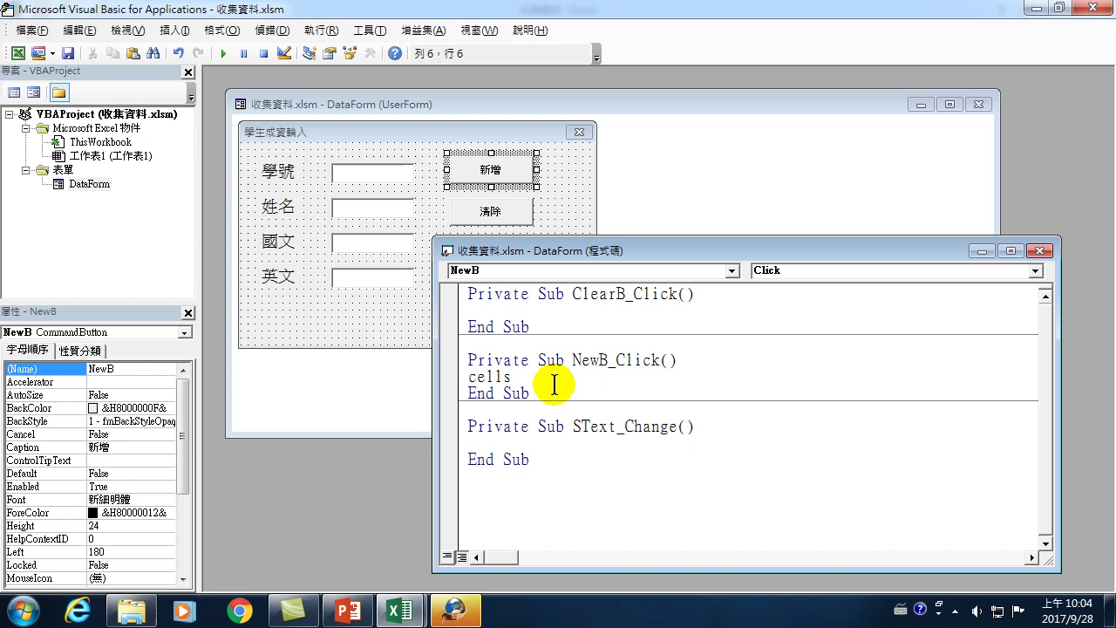
type("(")
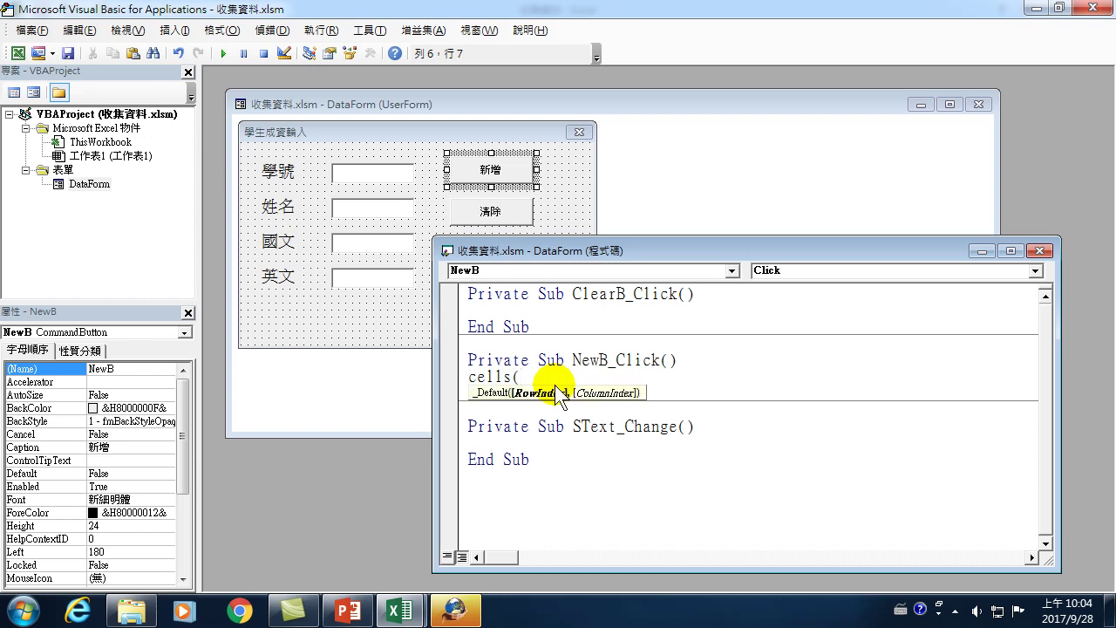
type("2,")
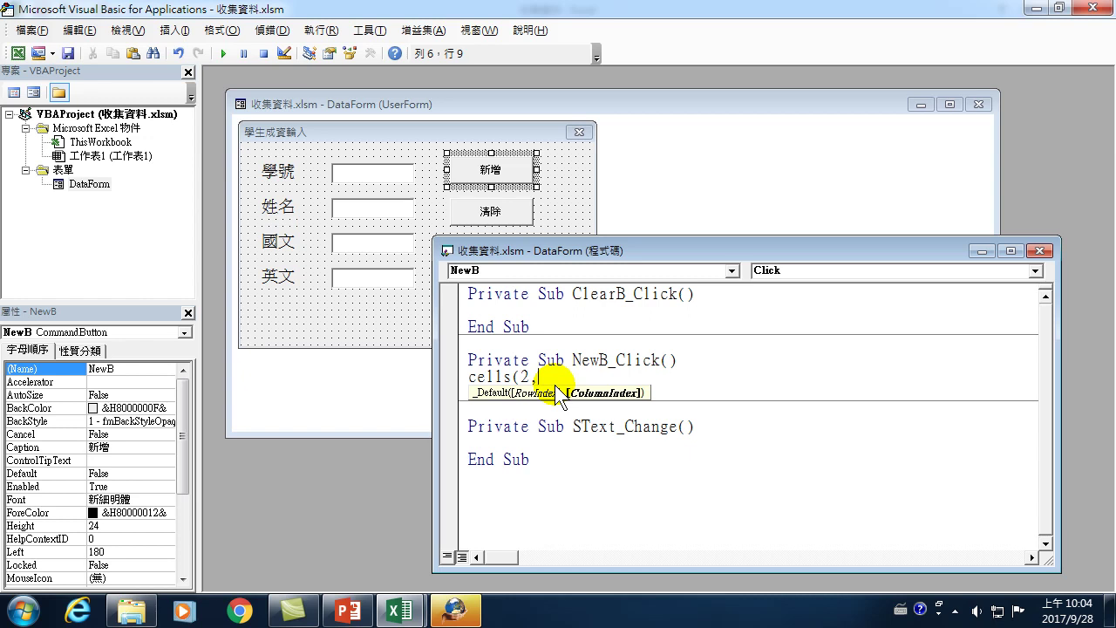
type("1")
type(")")
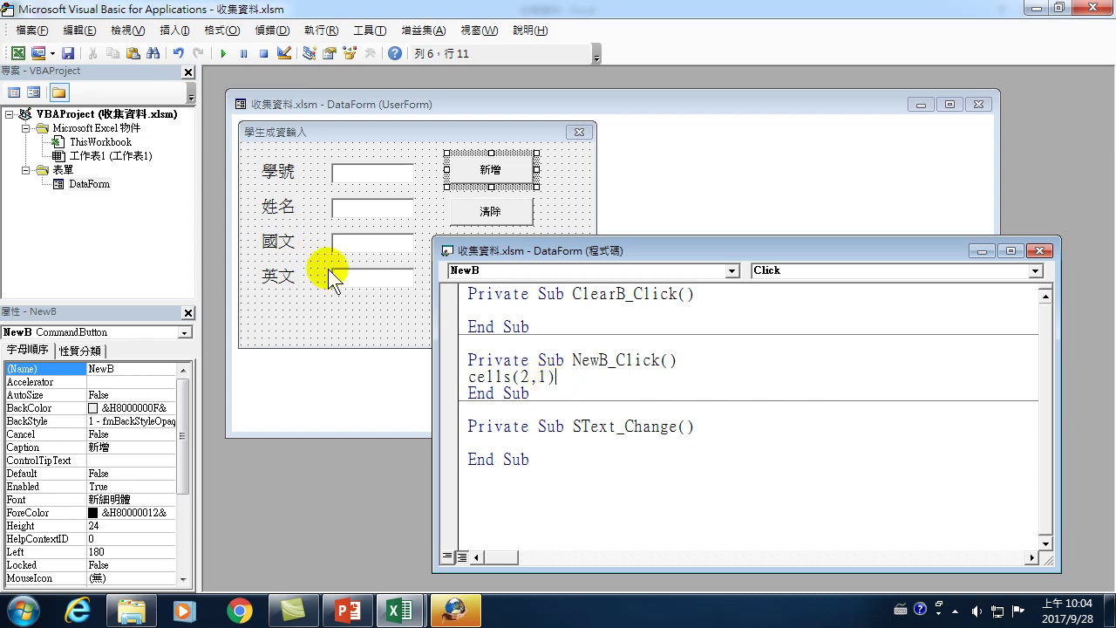
double_click(526, 376)
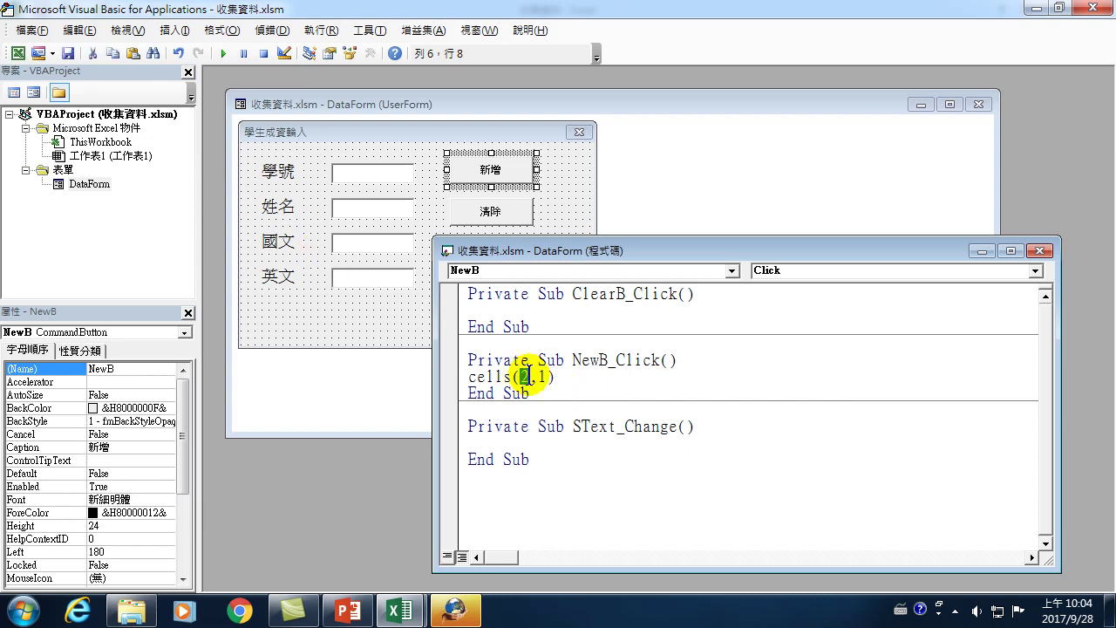
double_click(542, 377)
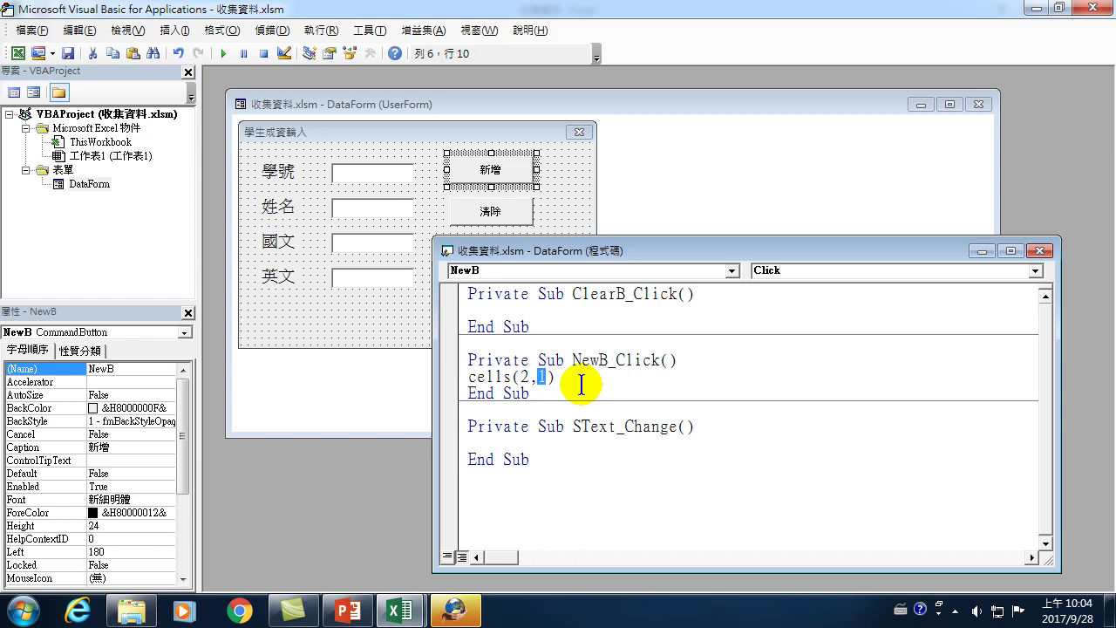
left_click(586, 379)
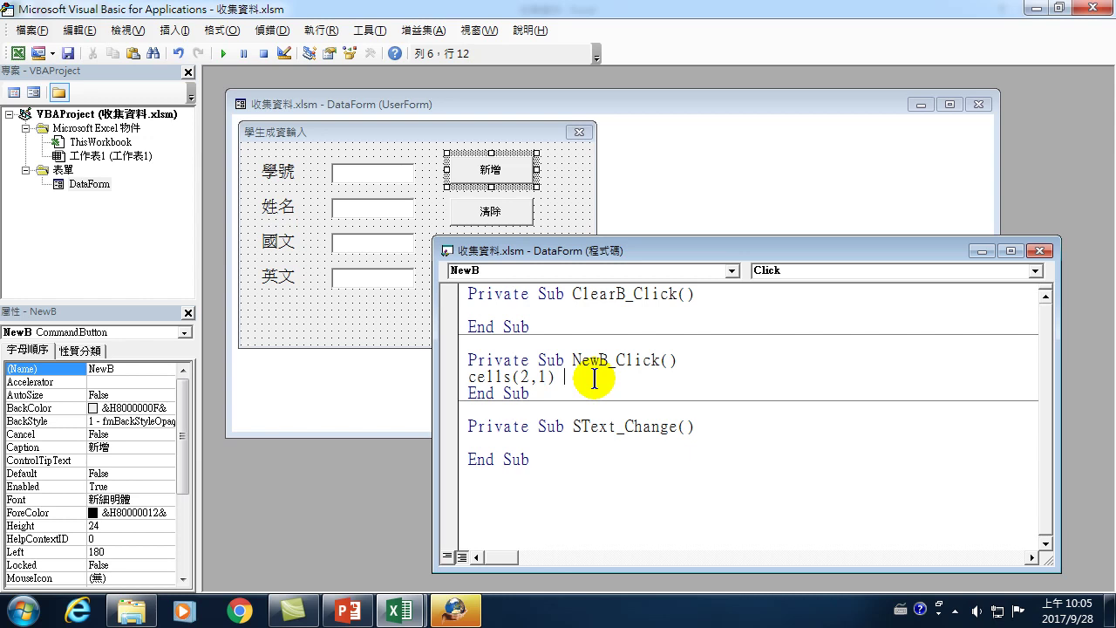
type("=")
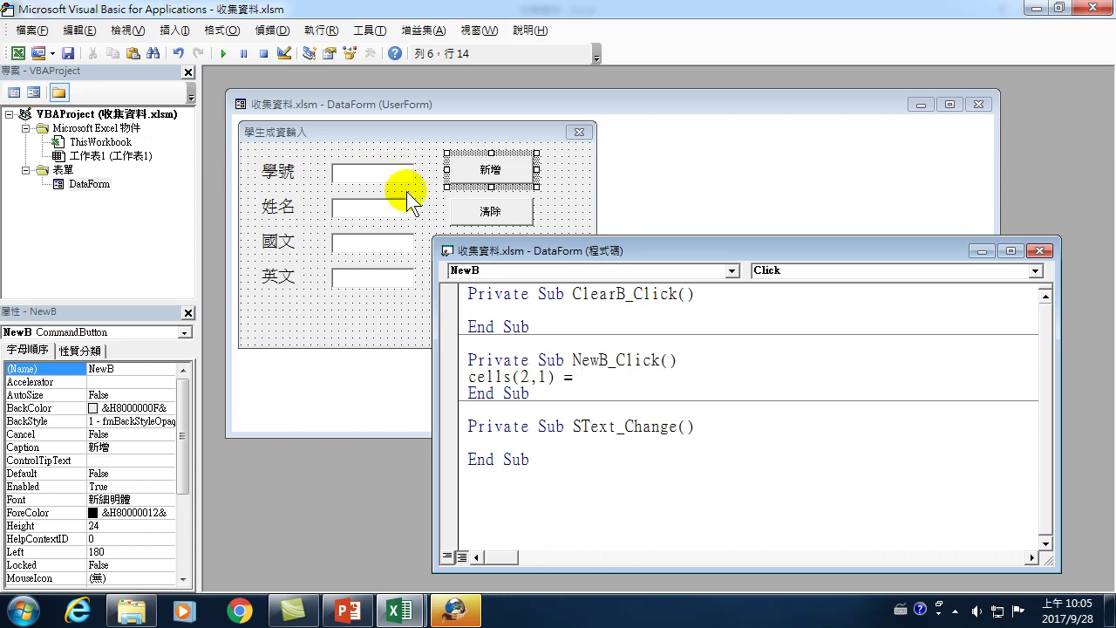
type("S")
type("T")
type("ext")
type(".")
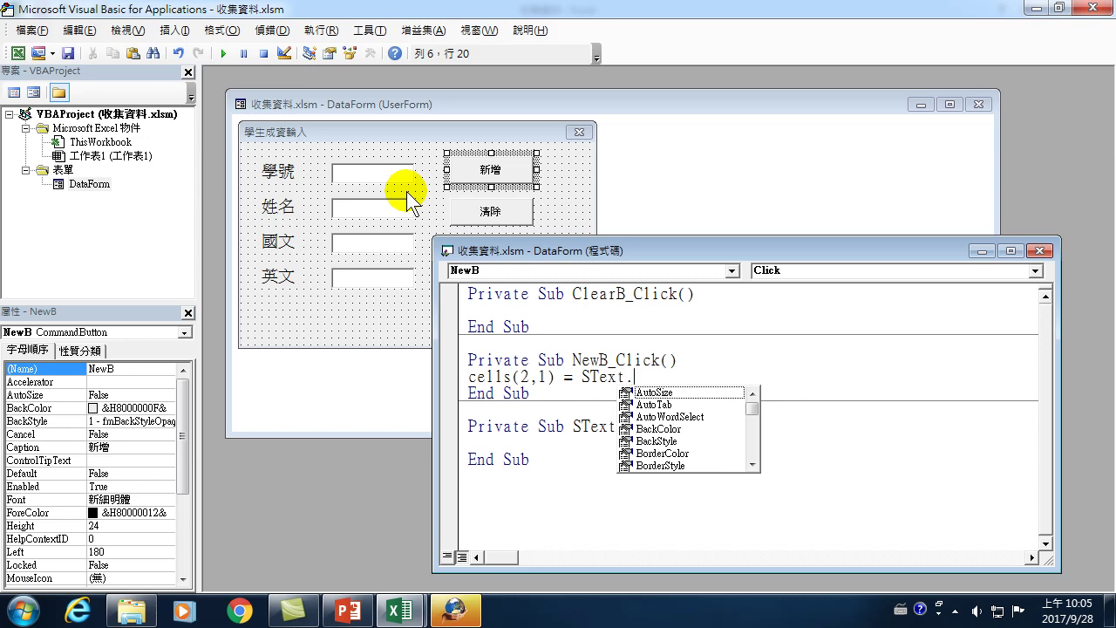
type("t")
key("Down")
key("Down")
key("Down")
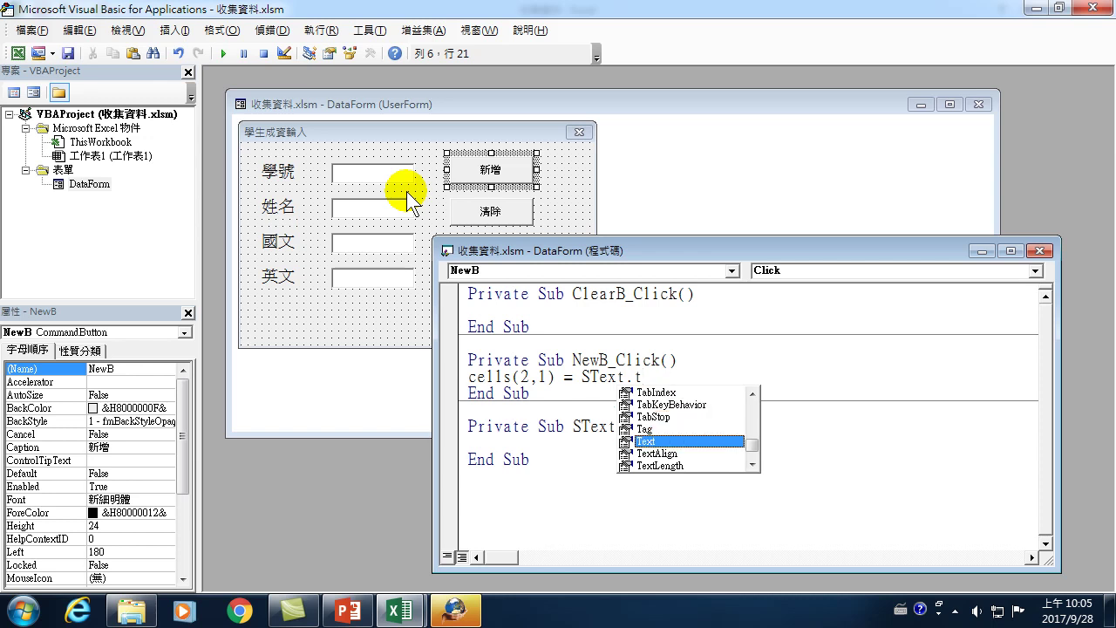
key("Tab")
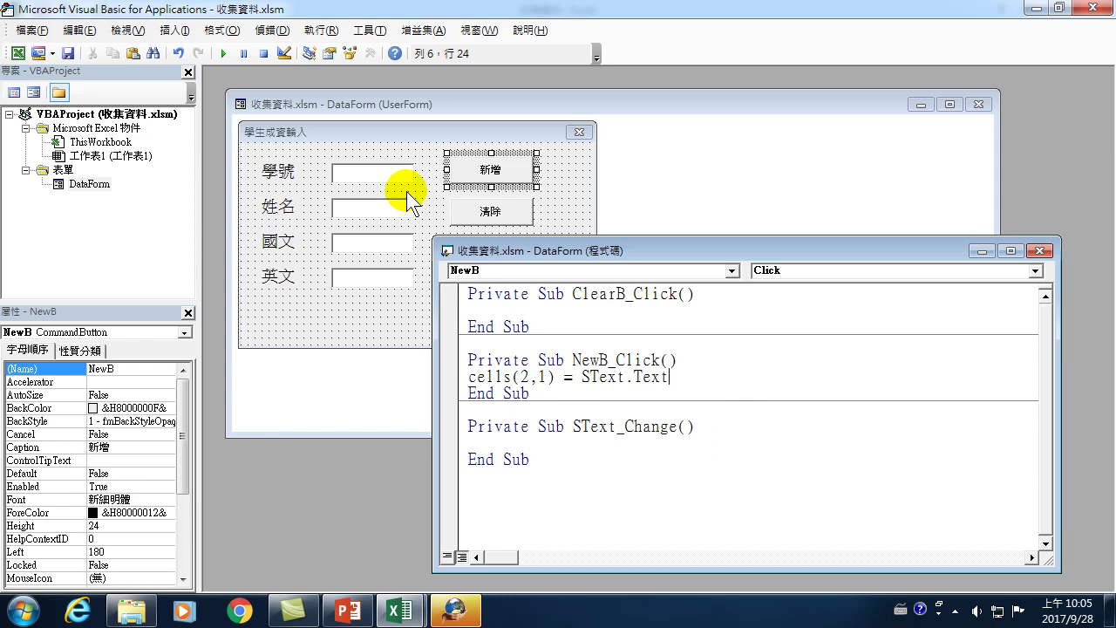
left_click(680, 378)
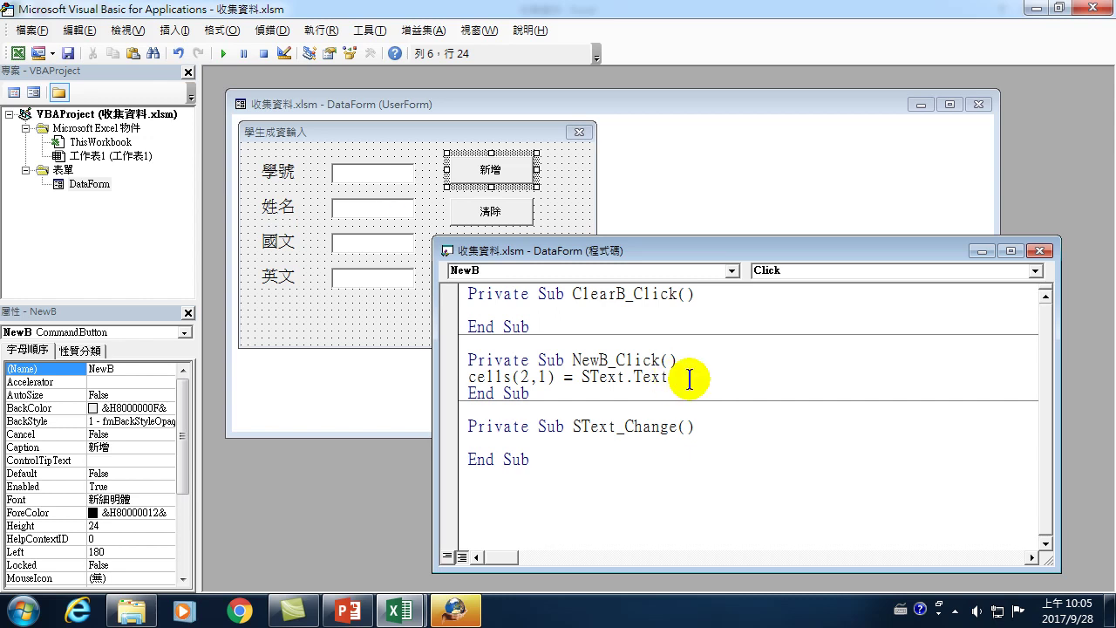
key("Return")
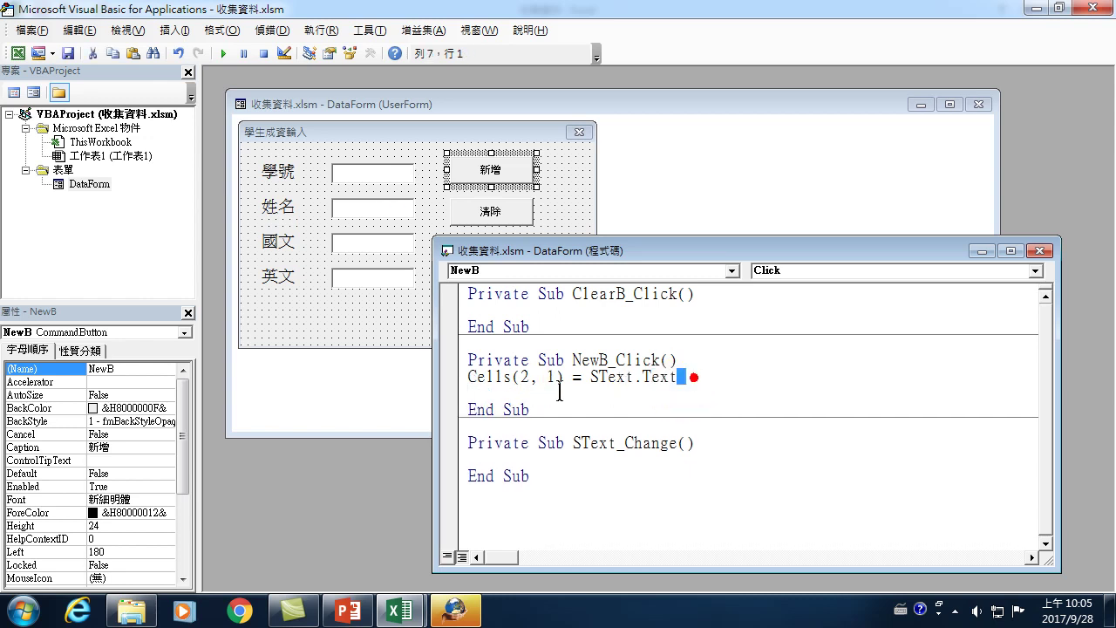
Duplicate the Cells(2, 1) = SText.Text line three times below the original
left_click_drag(679, 377, 450, 375)
key("ctrl+c")
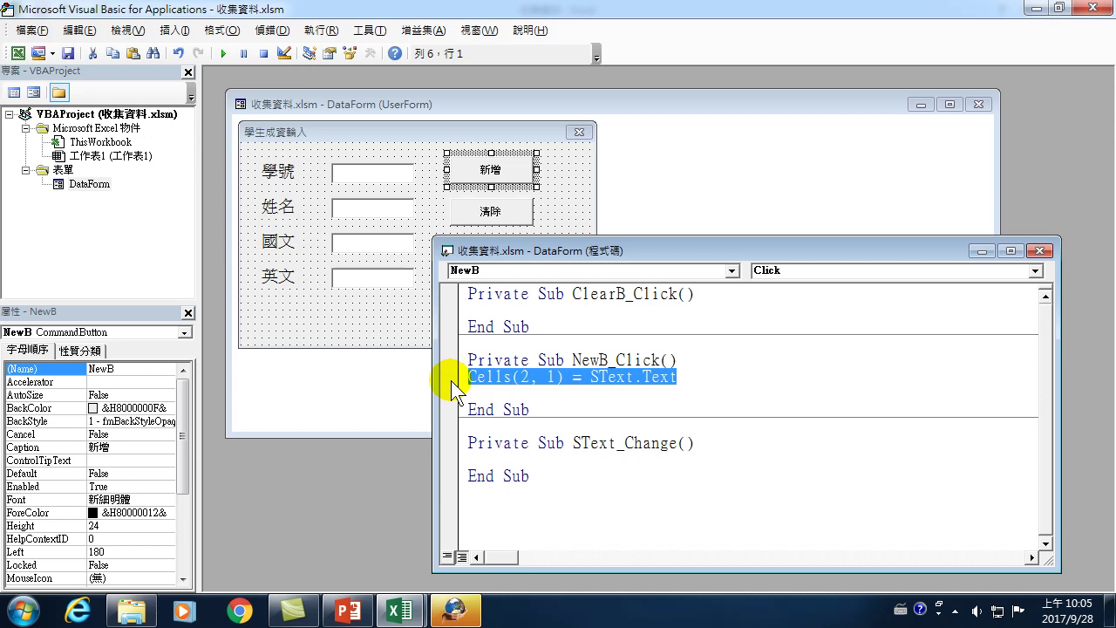
left_click(485, 395)
key("ctrl+v")
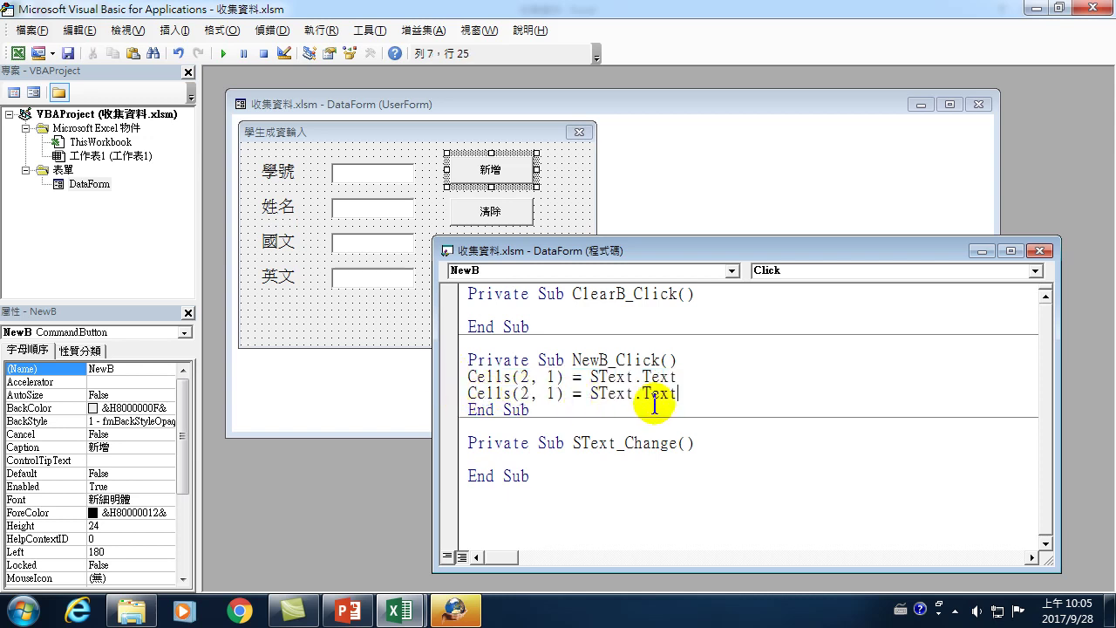
key("Return")
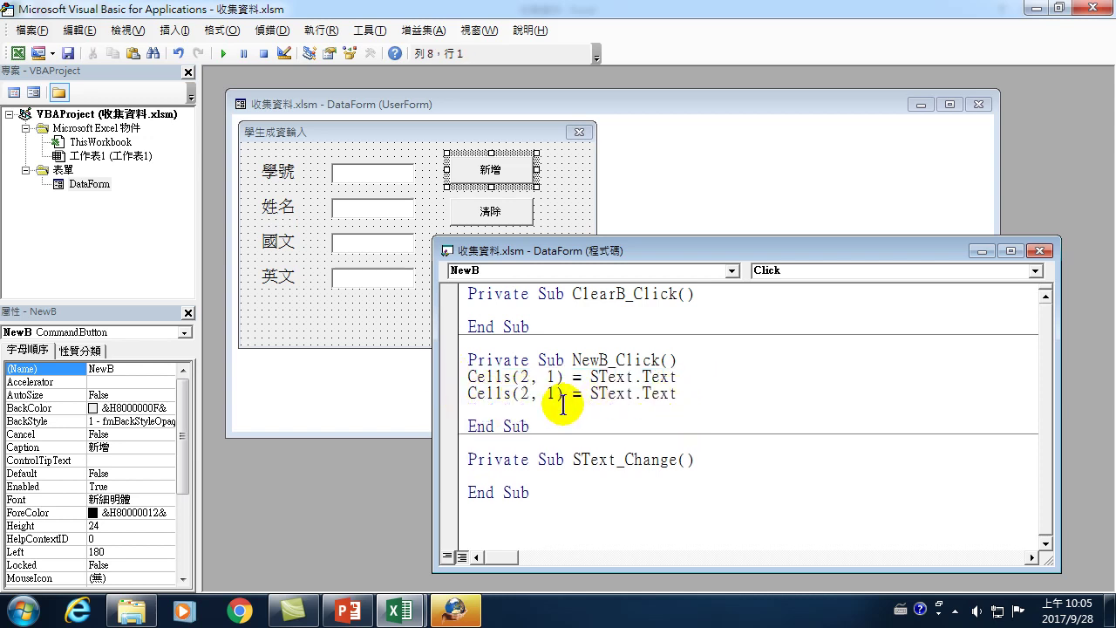
key("ctrl+v")
key("Return")
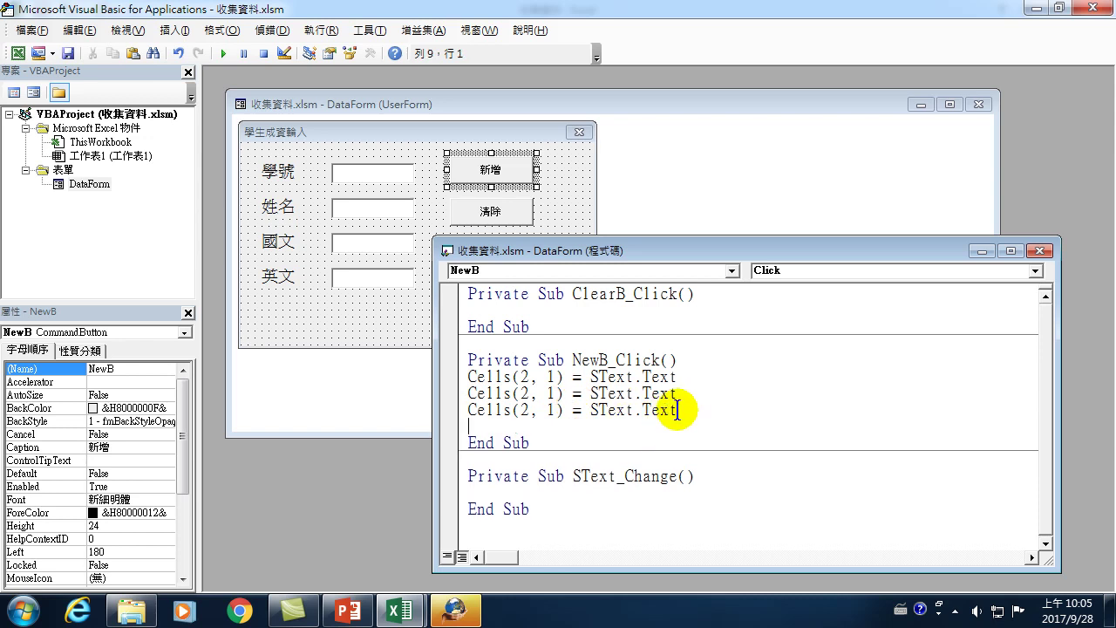
key("ctrl+v")
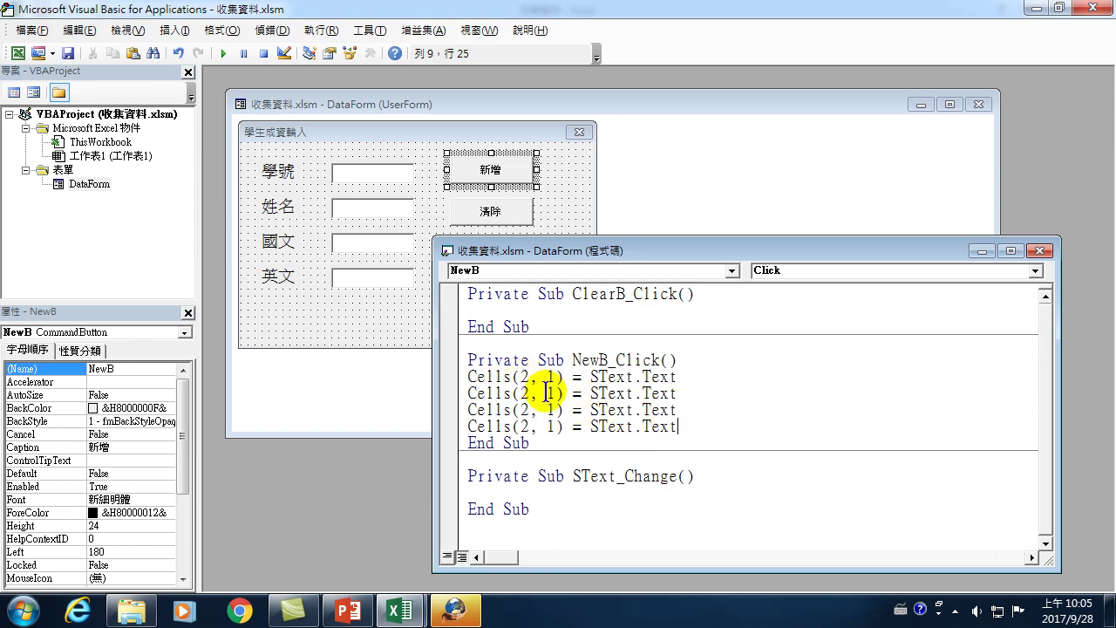
Change the column numbers in the three copied lines to 2, 3 and 4
double_click(549, 392)
type("2")
double_click(551, 409)
type("3")
double_click(550, 426)
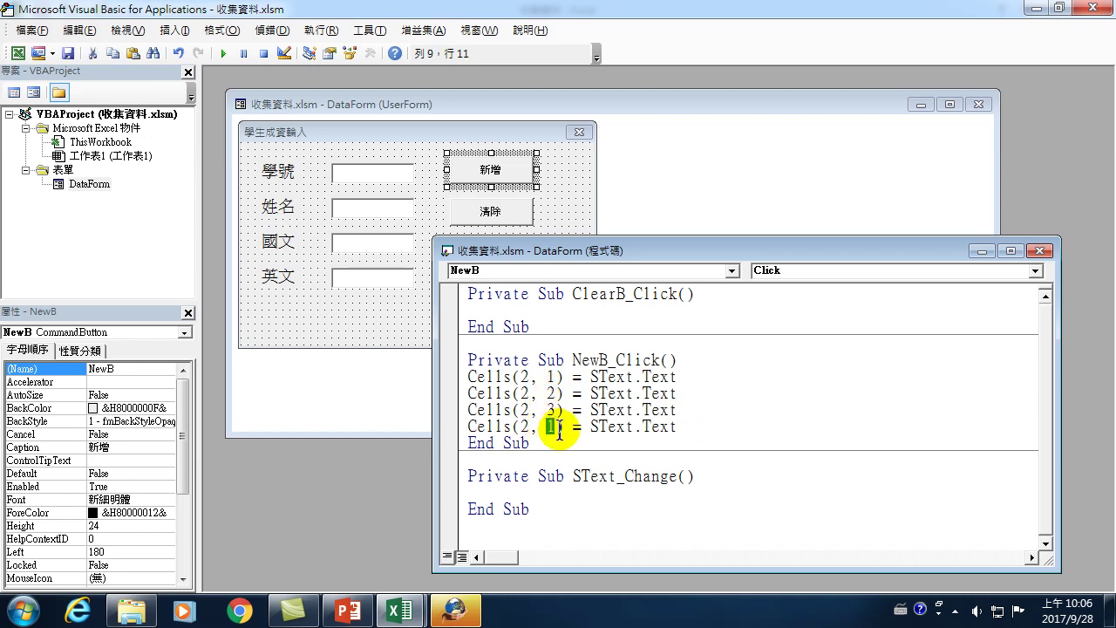
type("4")
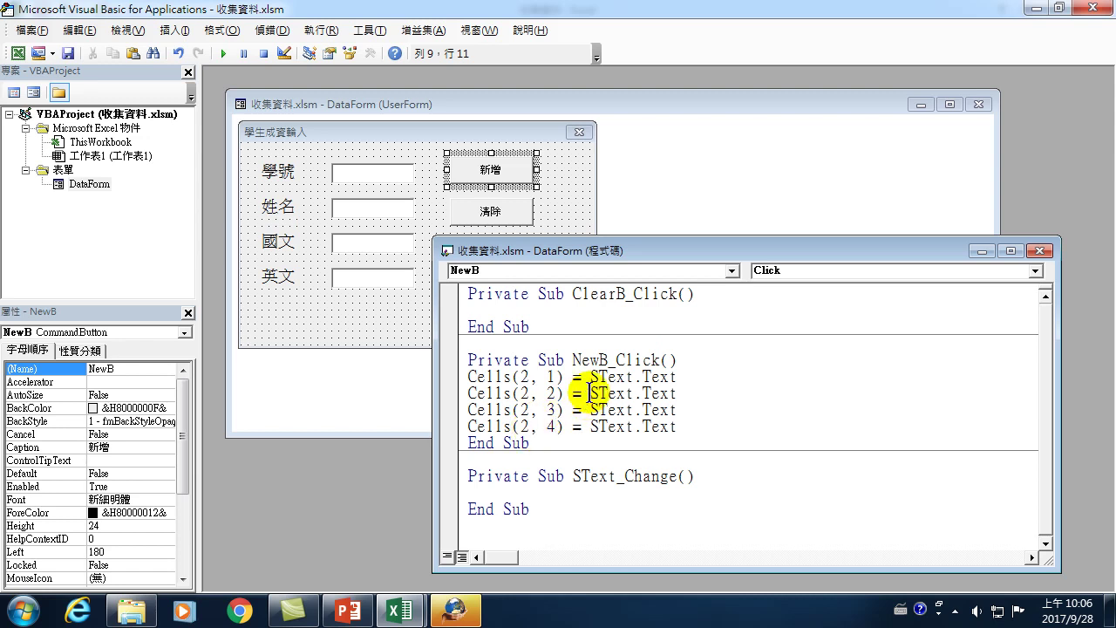
left_click_drag(590, 393, 598, 393)
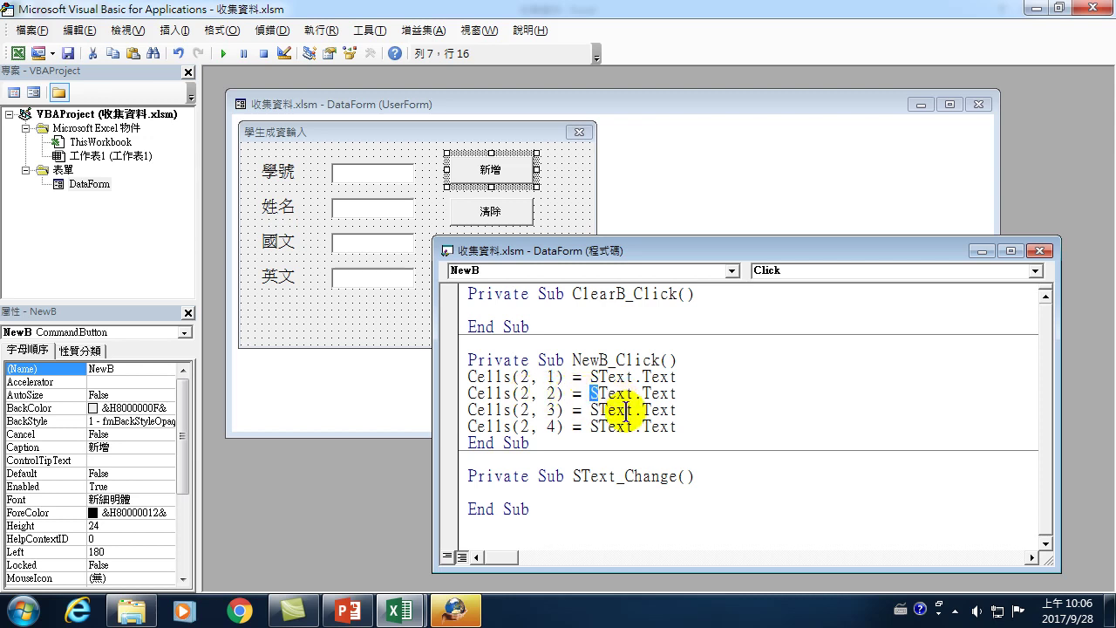
Change SText to NText, CText and EText in lines 2–4, then run the form
type("N")
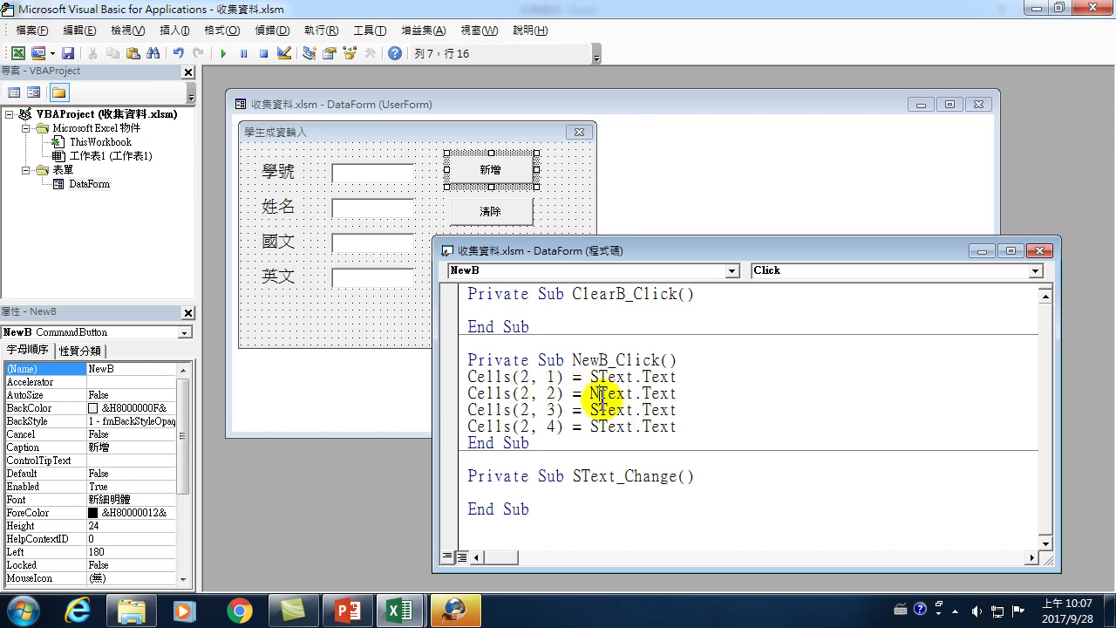
left_click_drag(590, 410, 599, 410)
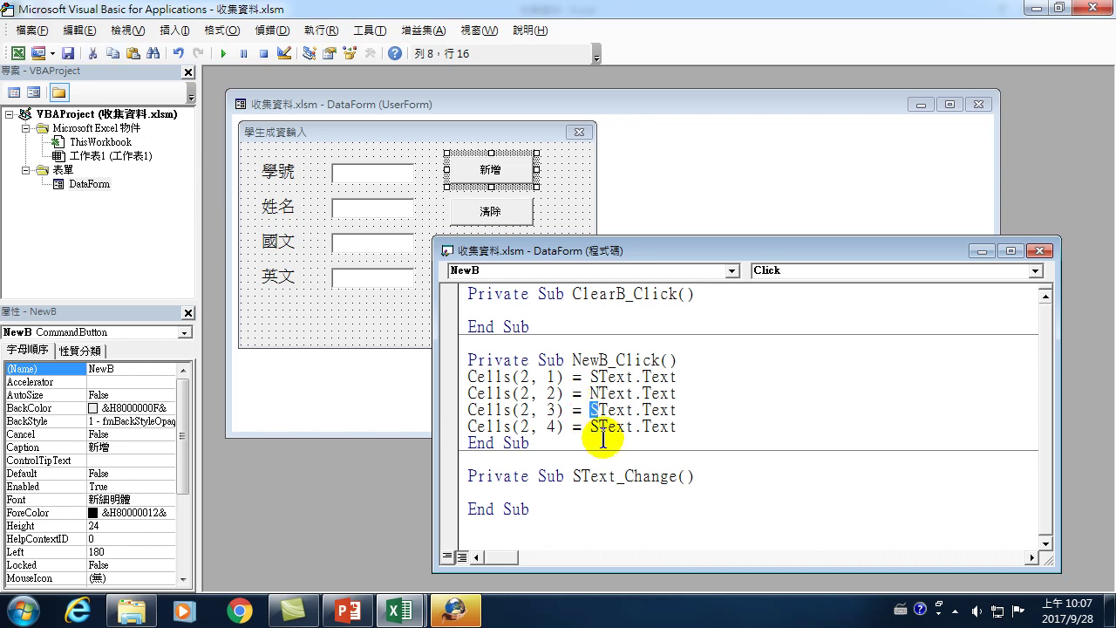
type("C")
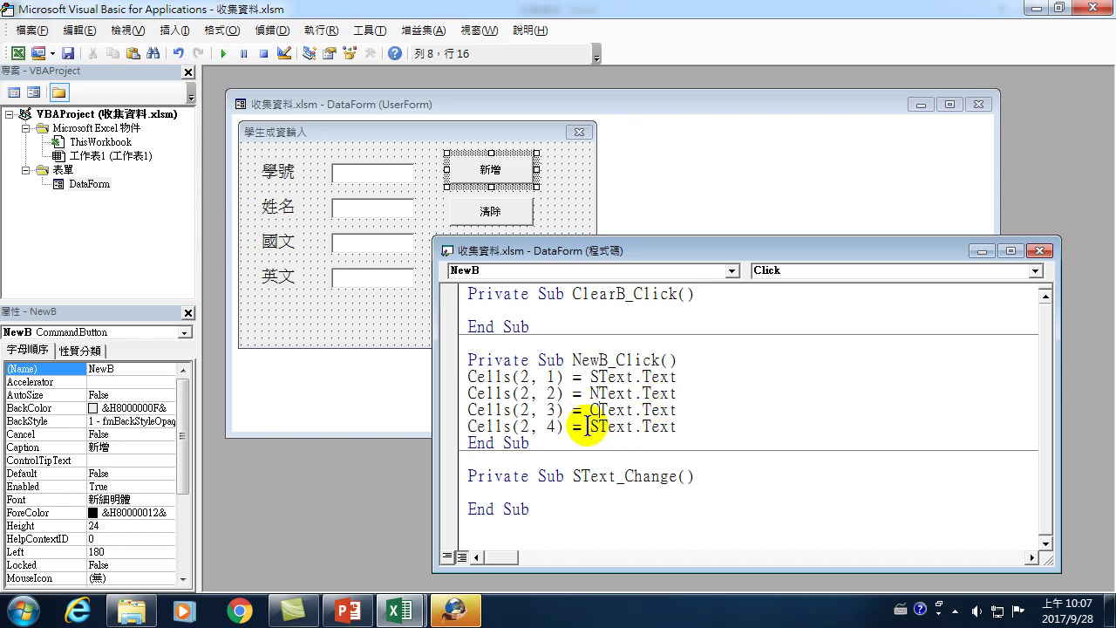
left_click_drag(590, 427, 599, 427)
type("E")
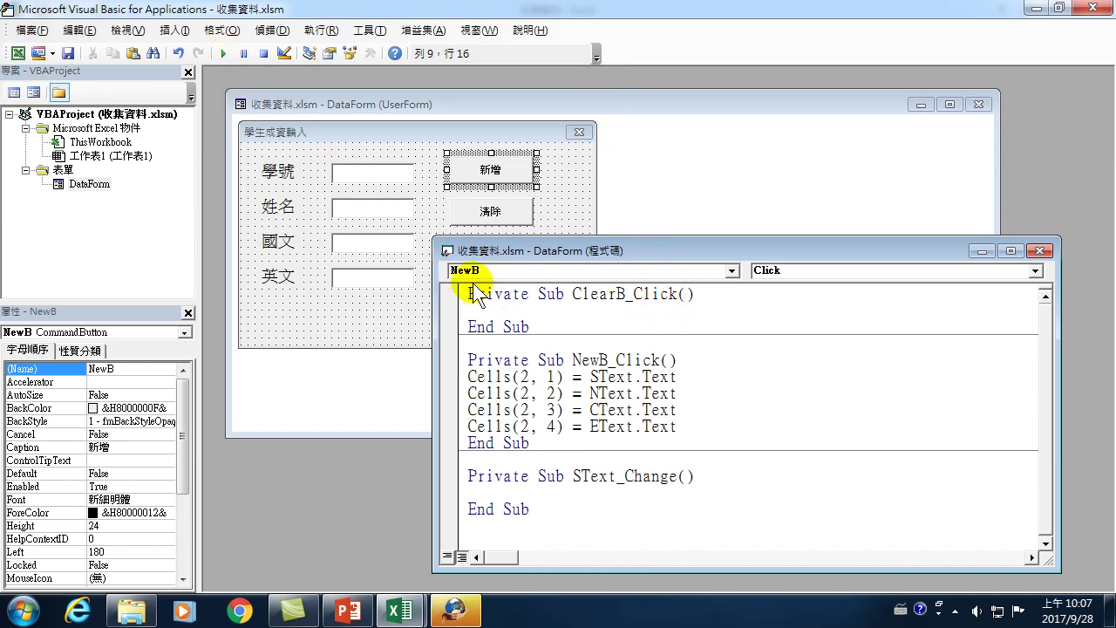
left_click(223, 53)
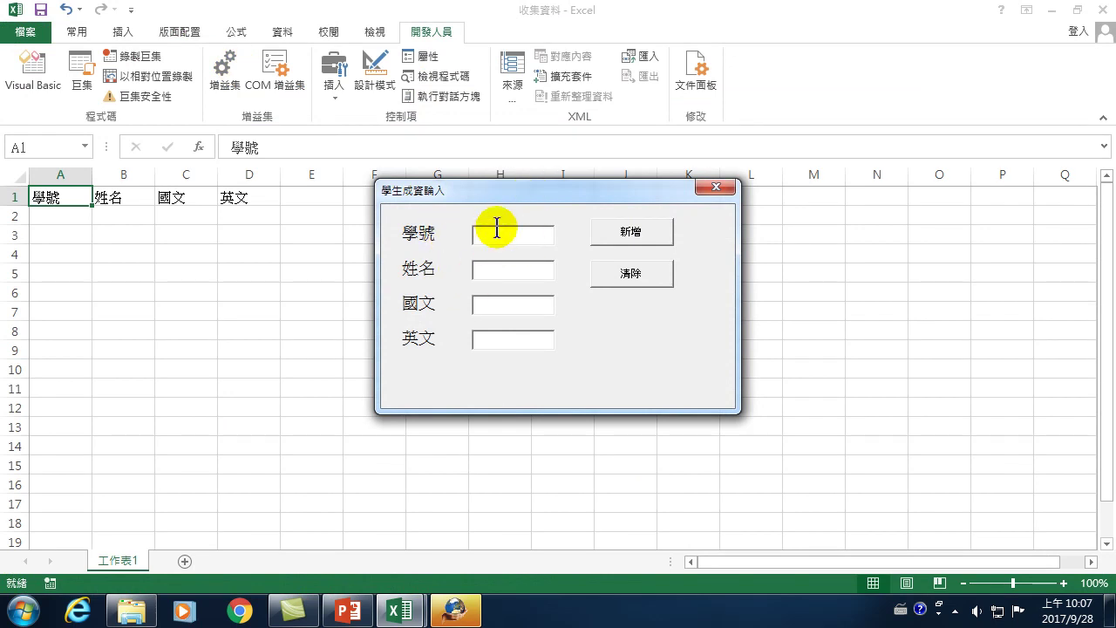
Enter student 3101 with a name and scores 95 and 99, add it, and close the form
type("3101")
left_click(496, 274)
type("Ken")
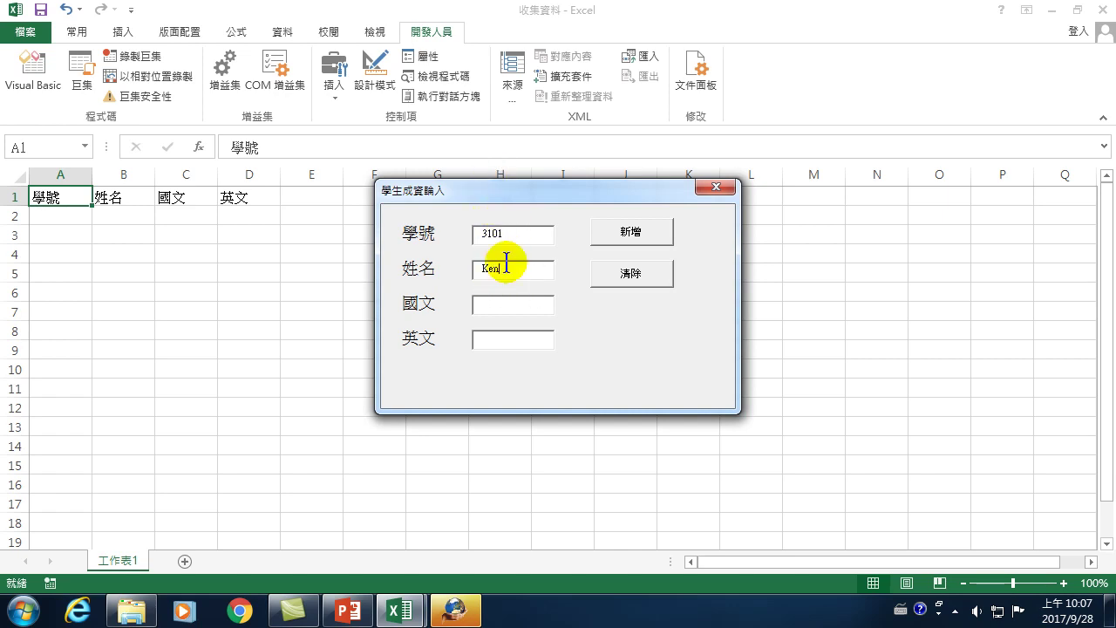
left_click(500, 304)
type("95")
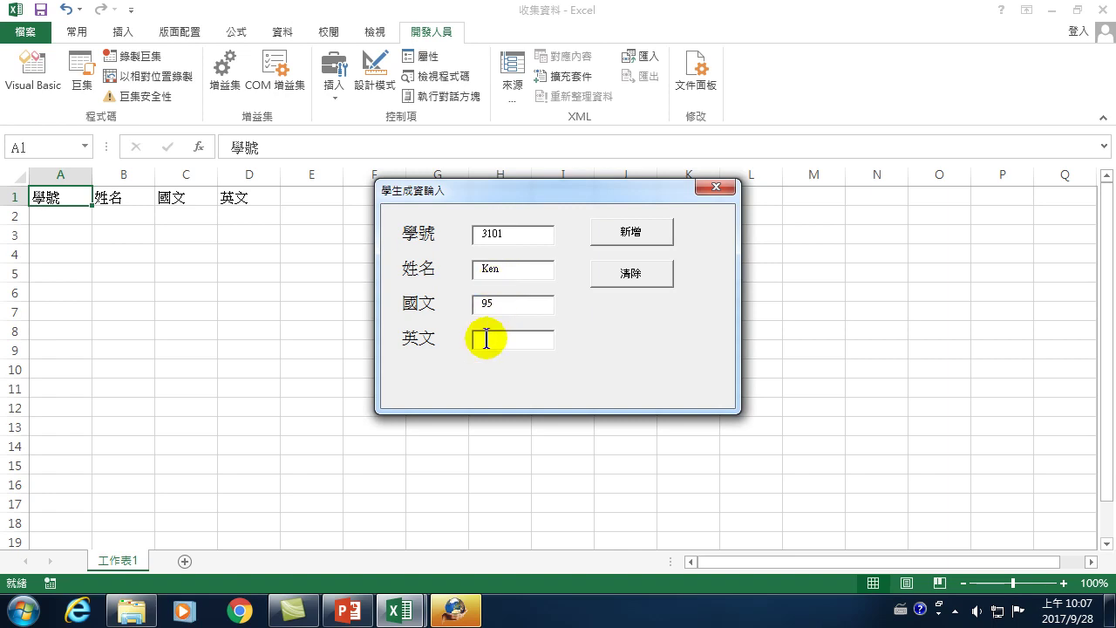
left_click(475, 339)
type("99")
left_click(643, 232)
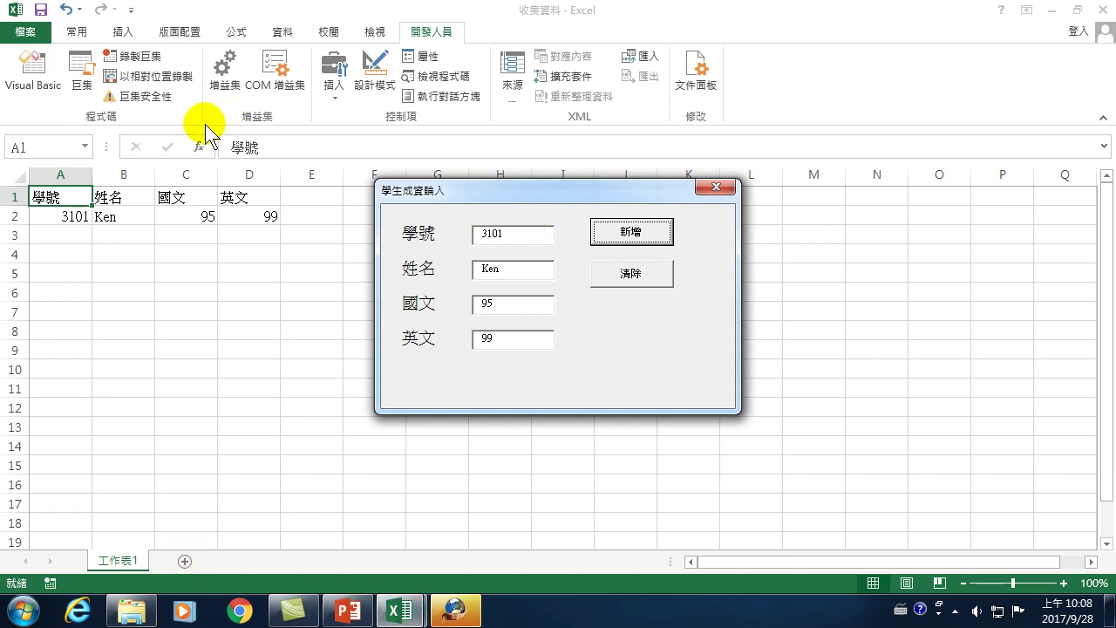
left_click(720, 187)
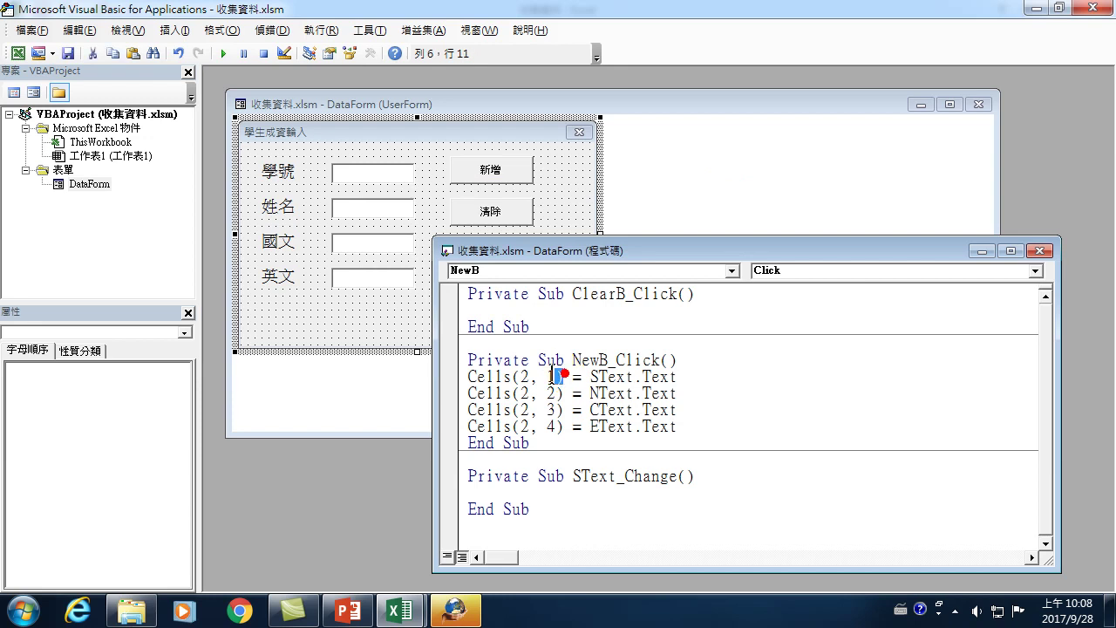
Highlight Cells(2, 1) and SText in the first assignment to review the NewB_Click code
left_click_drag(563, 377, 463, 374)
left_click_drag(591, 377, 660, 377)
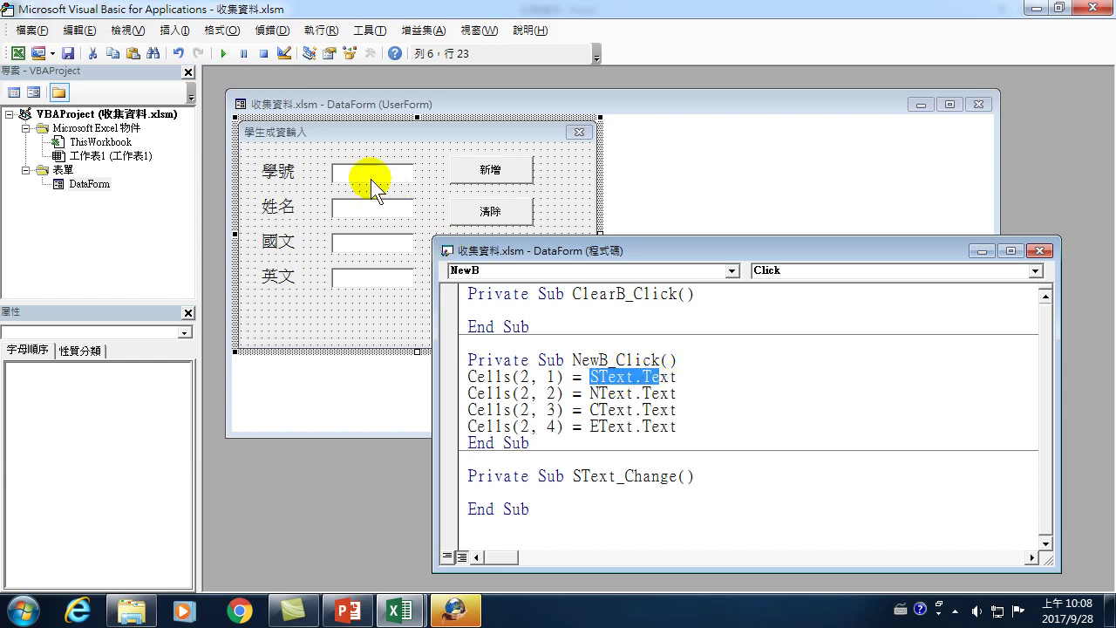
left_click(700, 395)
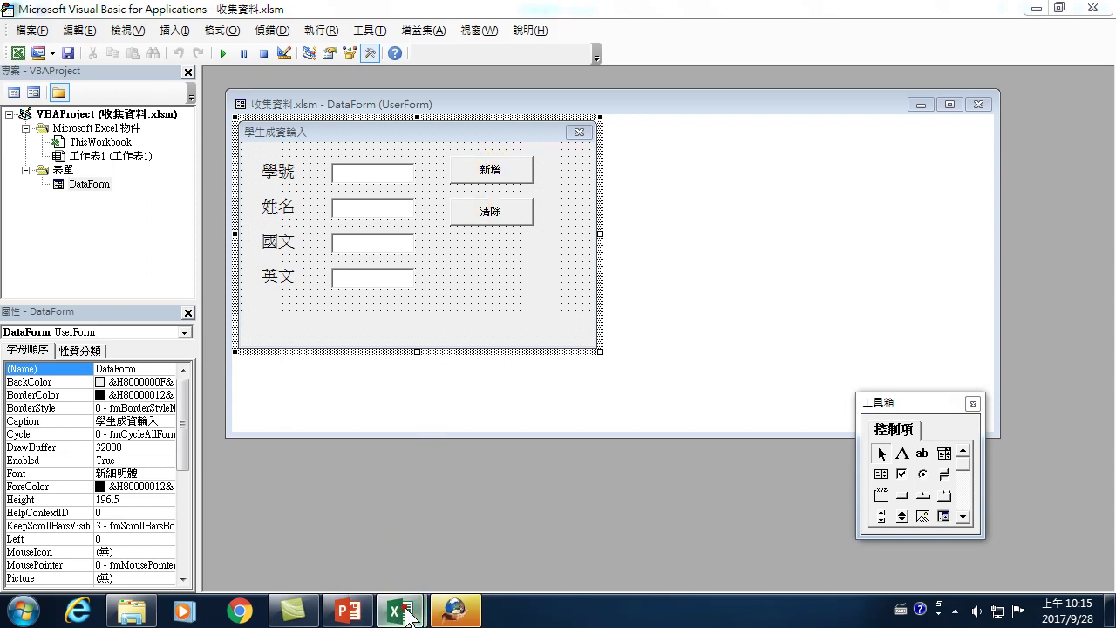
Switch to the Excel workbook, then bring the VBA editor back beside the sheet
mouse_move(400, 611)
left_click(358, 526)
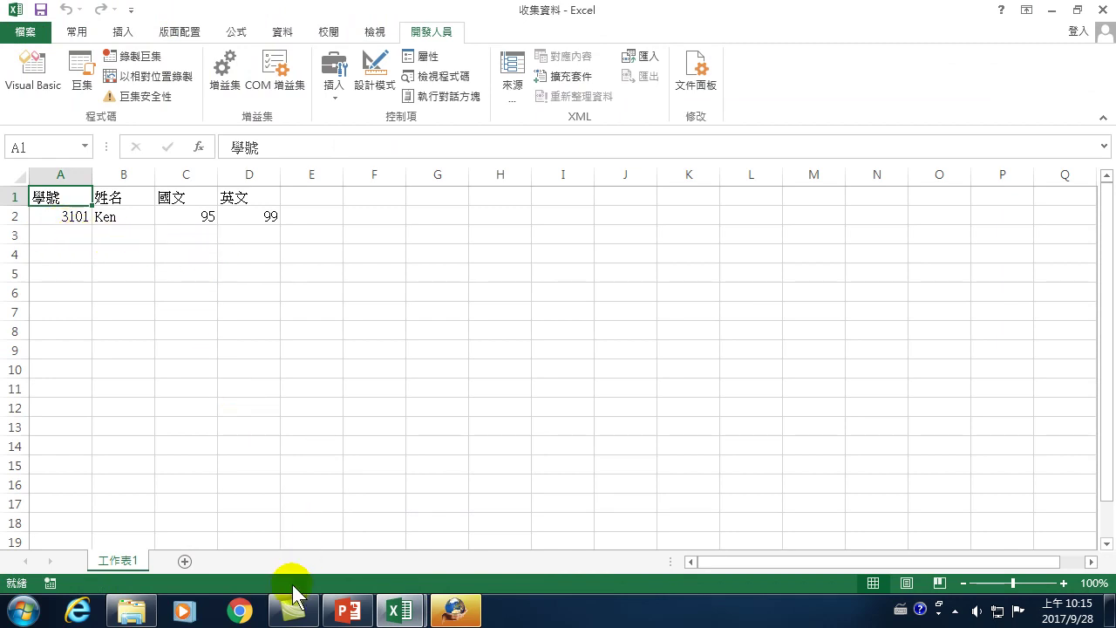
mouse_move(404, 615)
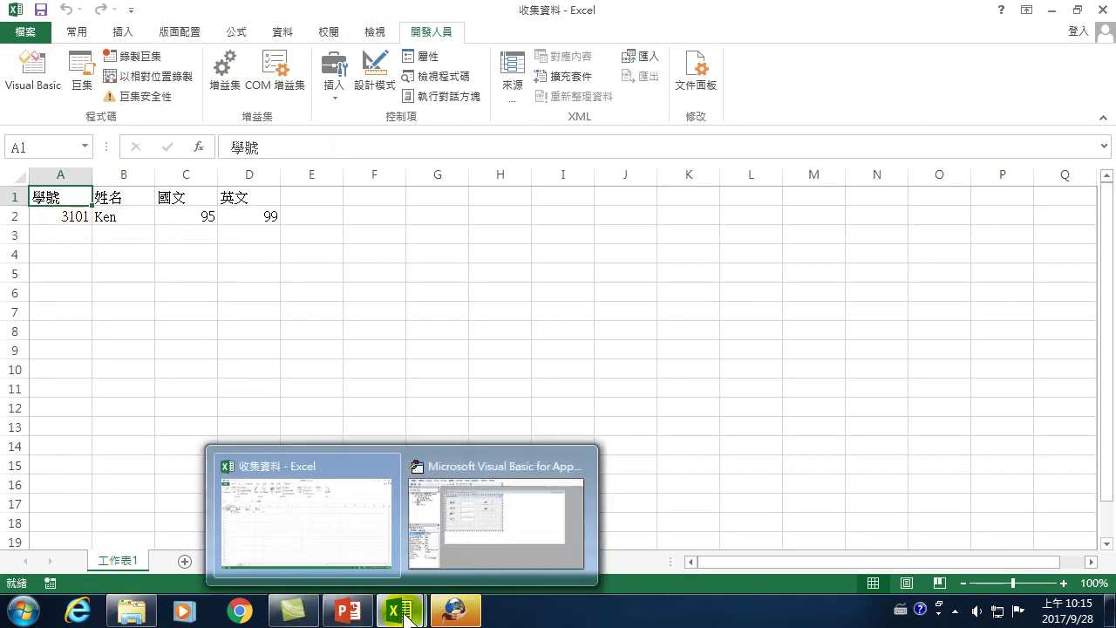
left_click(495, 514)
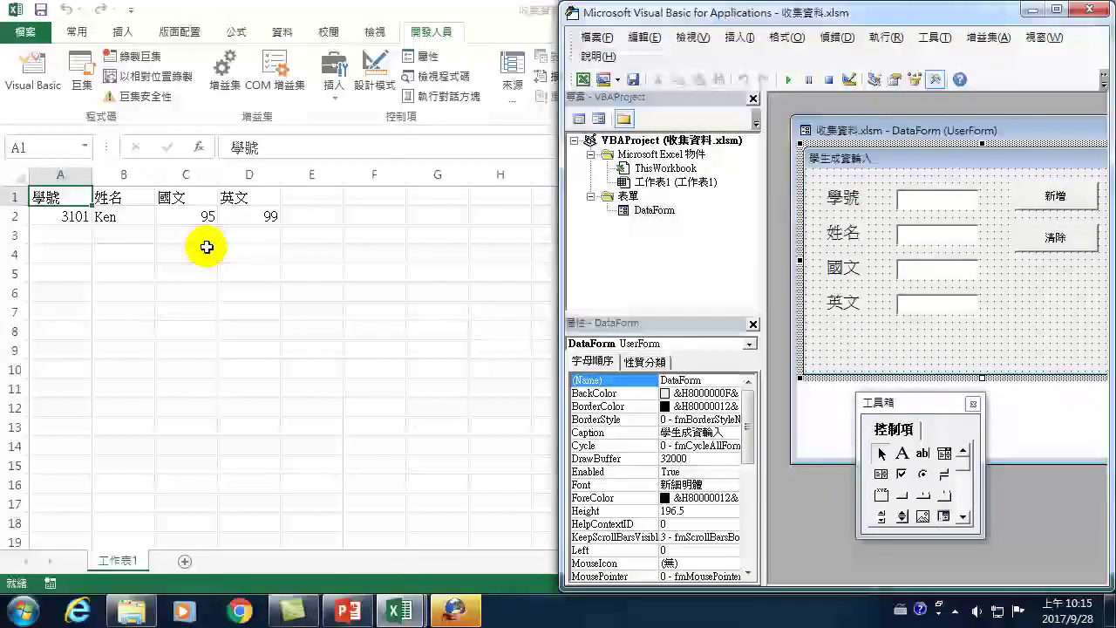
Open the 新增 button's NewB_Click code and maximize the editor with the code window in view
double_click(1053, 197)
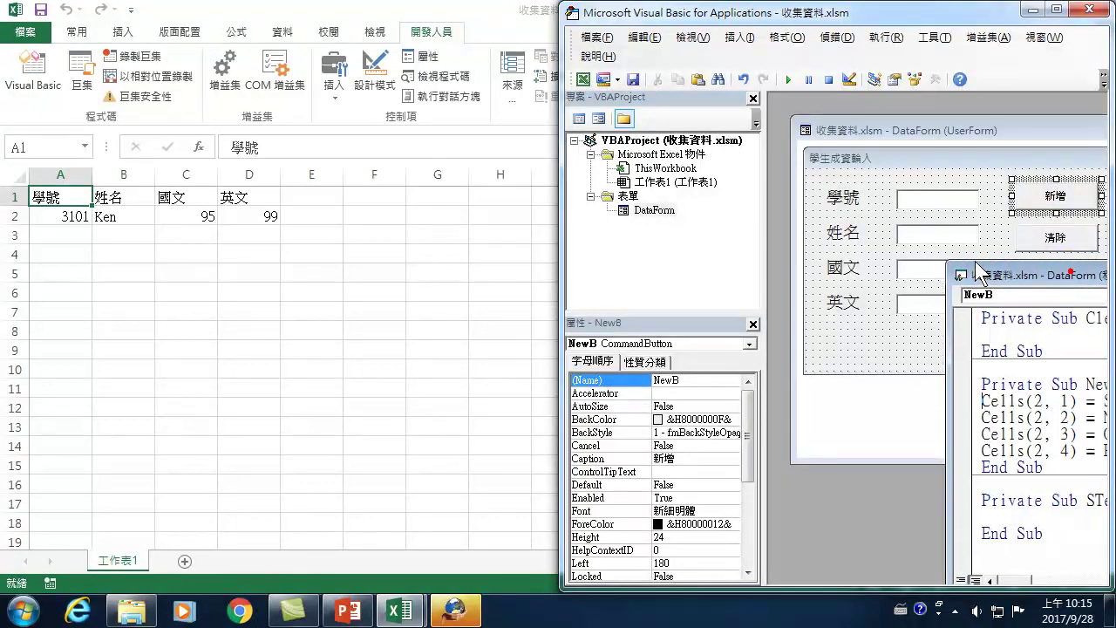
left_click_drag(976, 272, 800, 255)
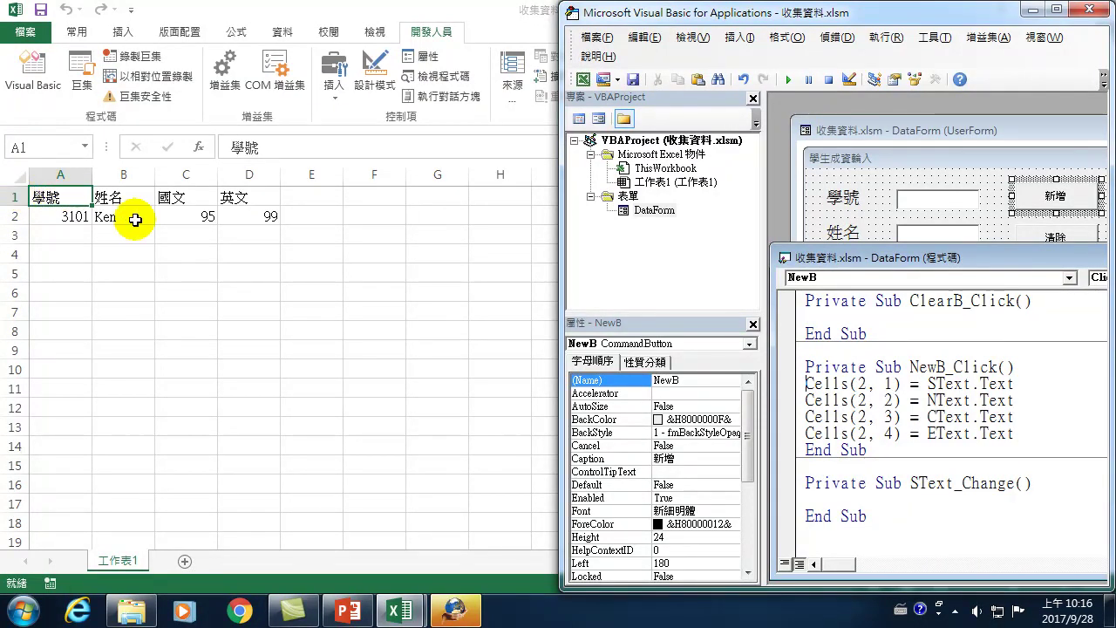
left_click(1057, 8)
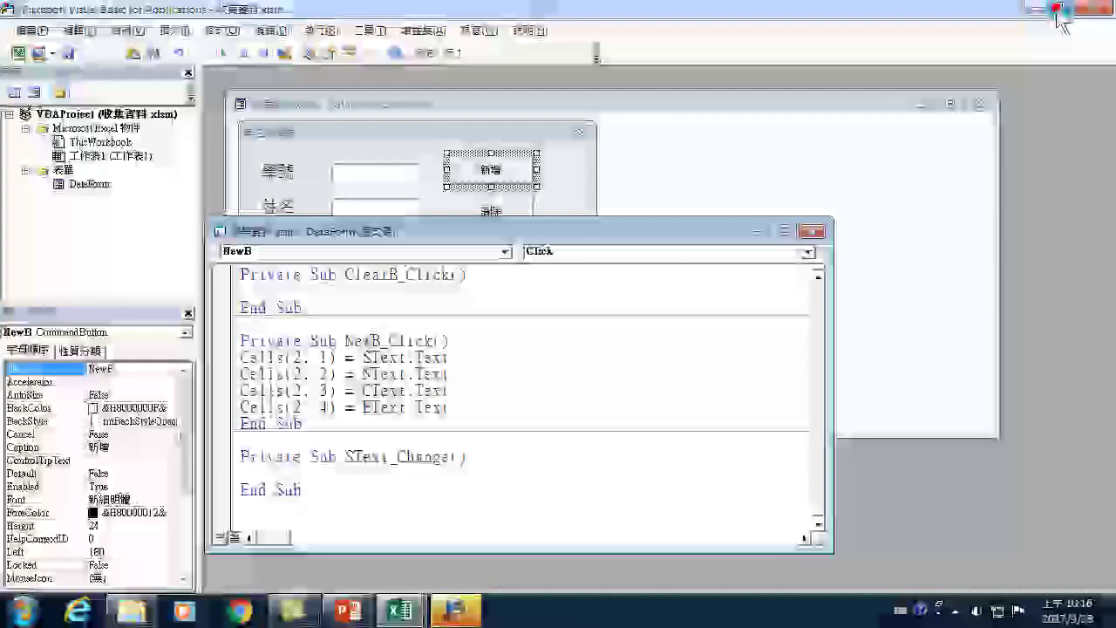
left_click_drag(534, 232, 595, 215)
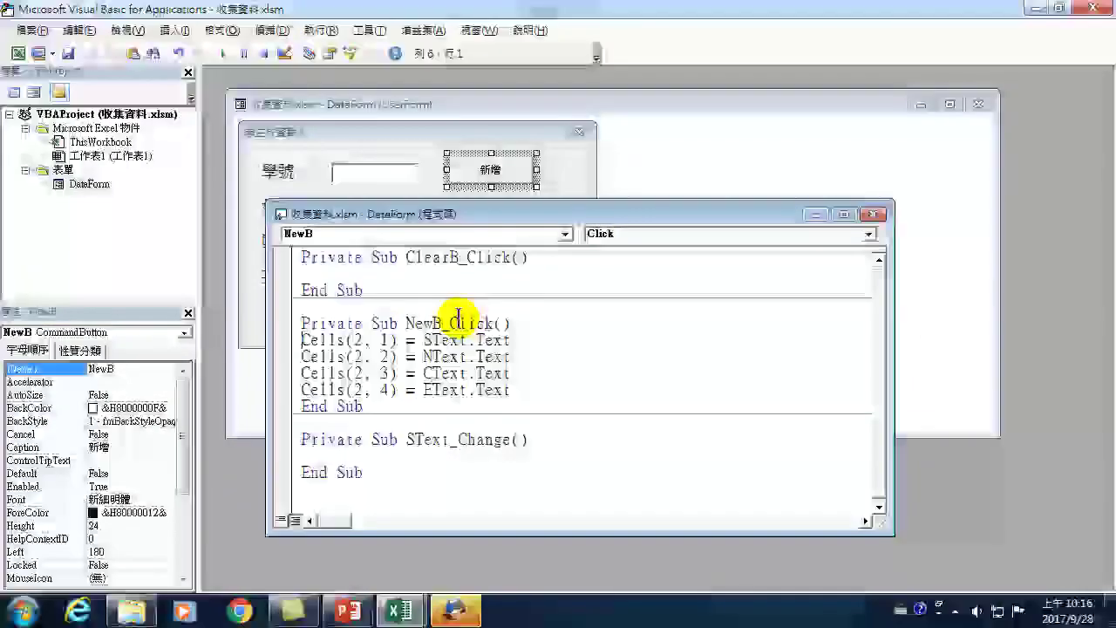
Insert a new first line in NewB_Click and begin typing LF = range("A1")
left_click(527, 321)
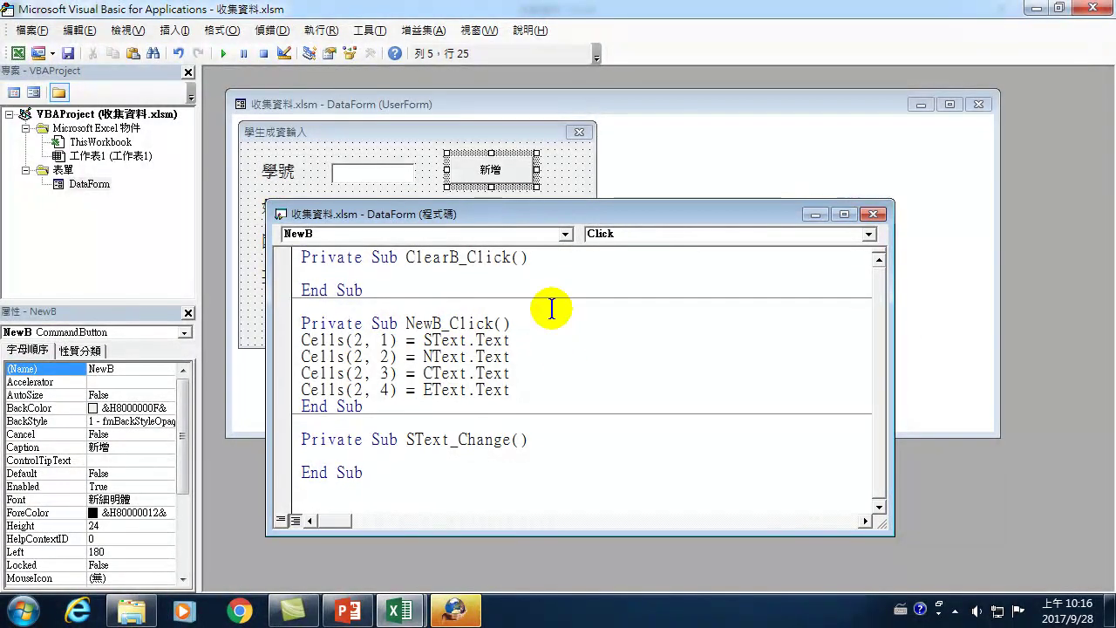
key("Return")
key("Return")
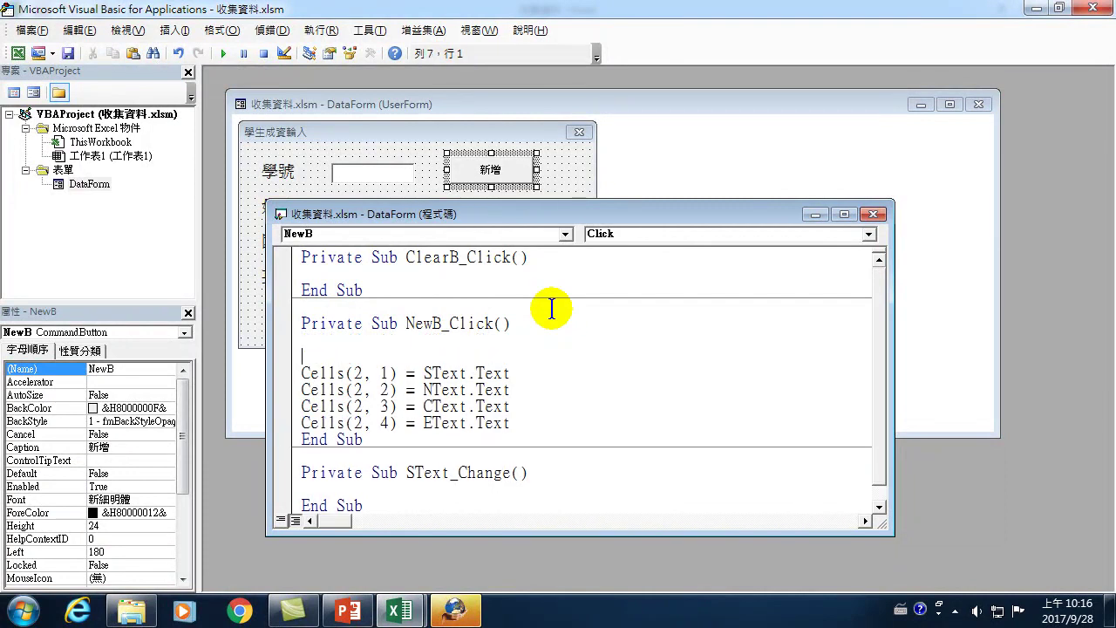
key("Down")
type("LF ")
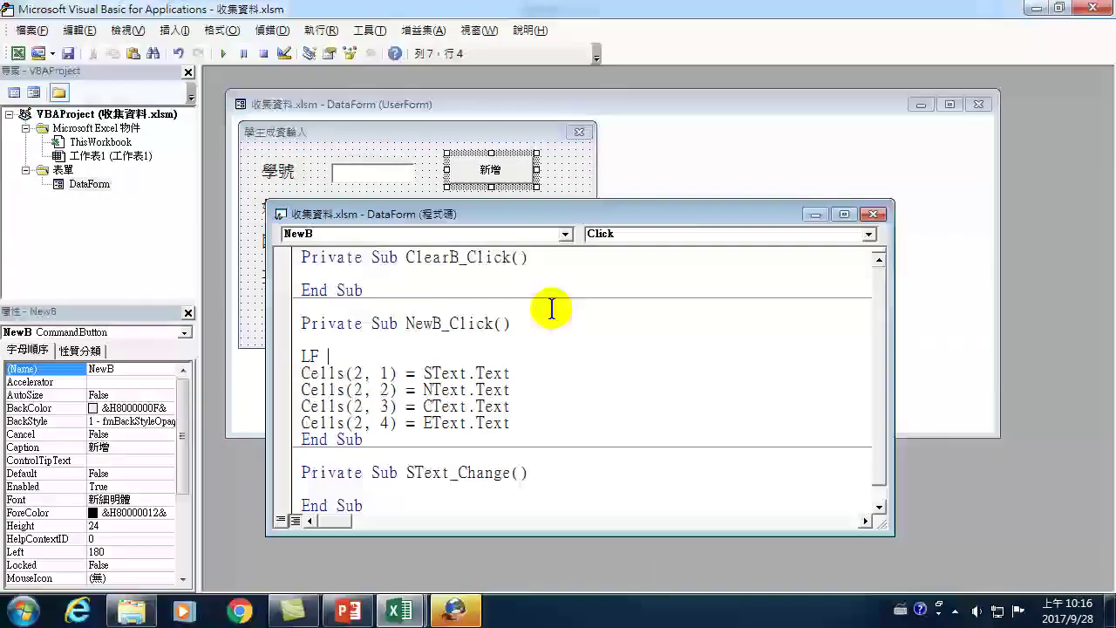
type("=")
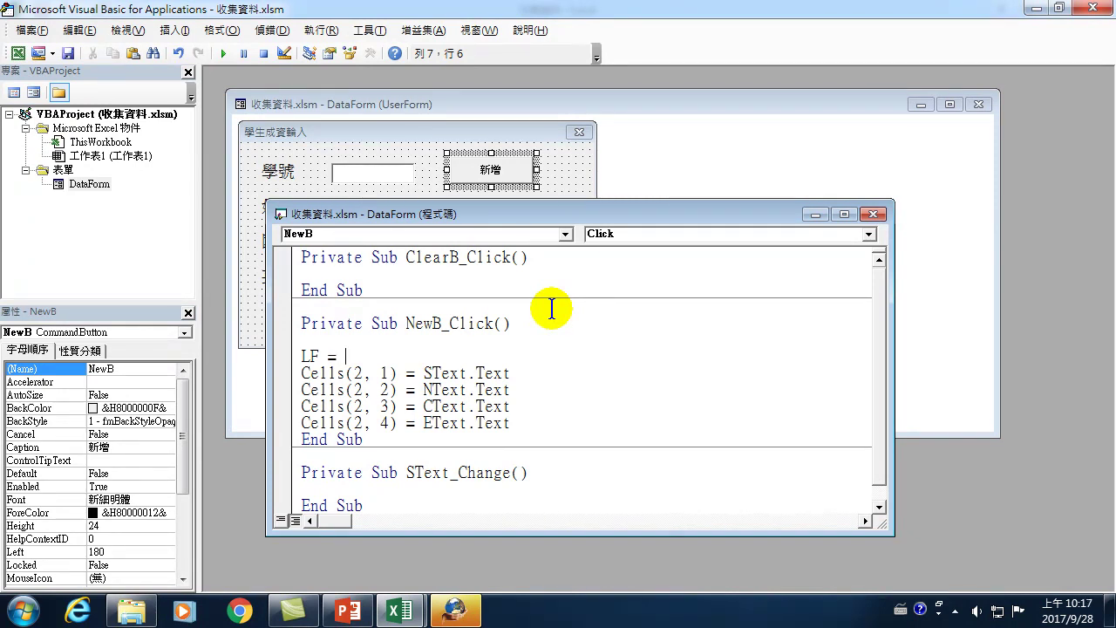
type("ra")
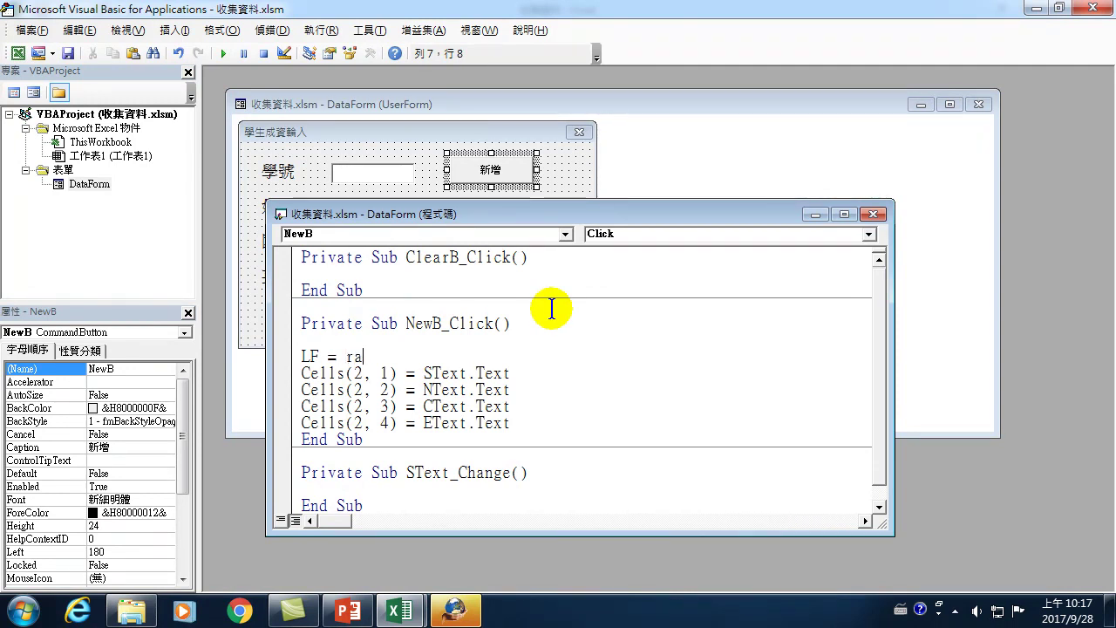
type("nge")
type("(")
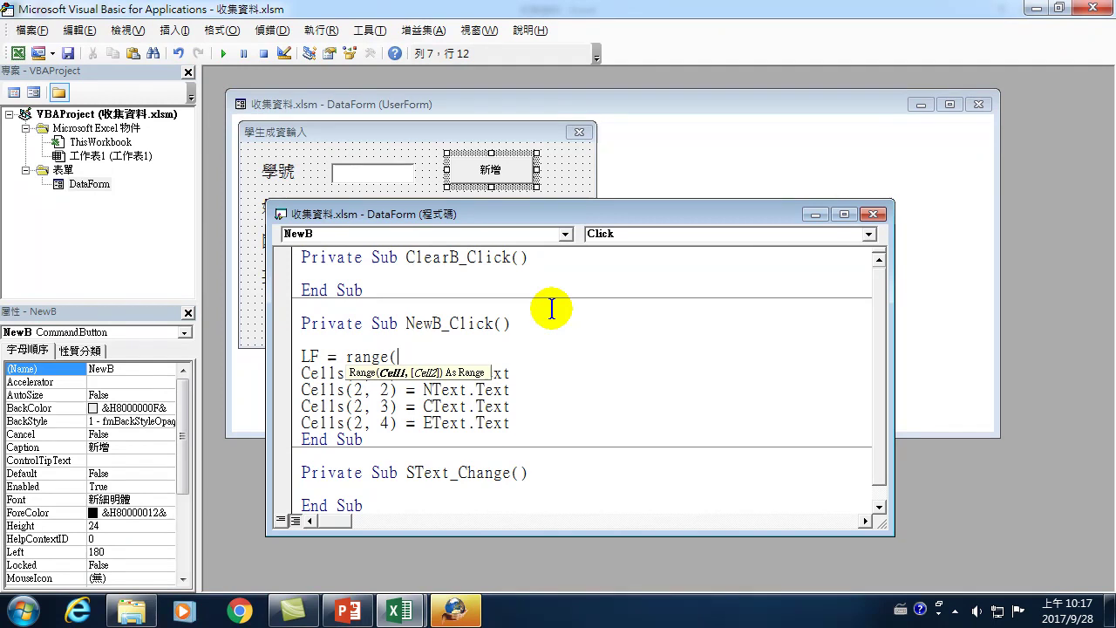
type("\"A1\")")
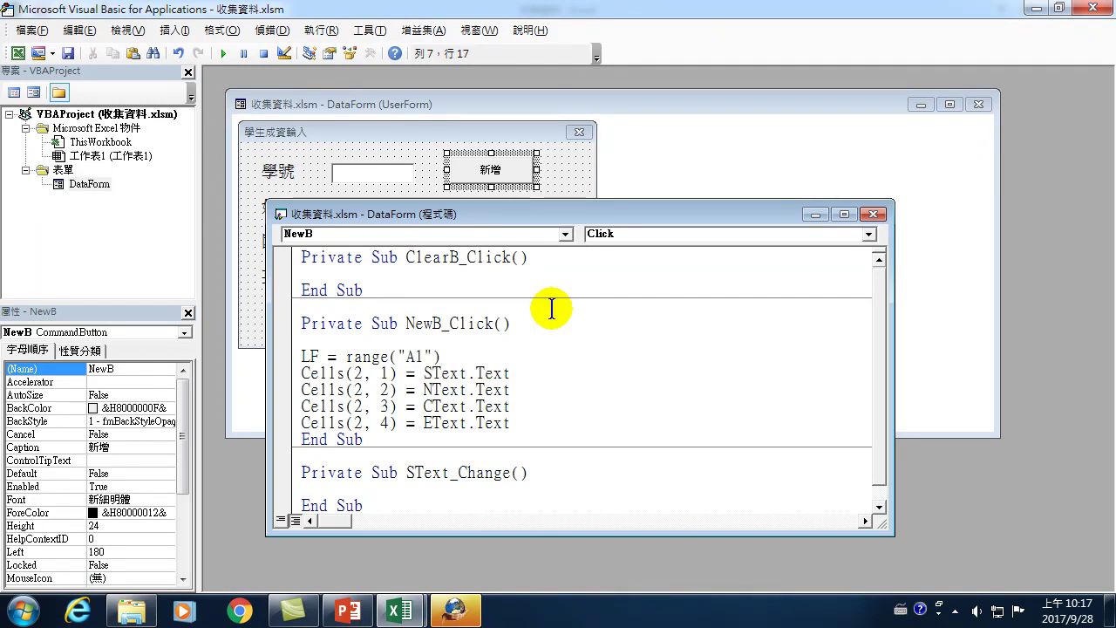
type(".")
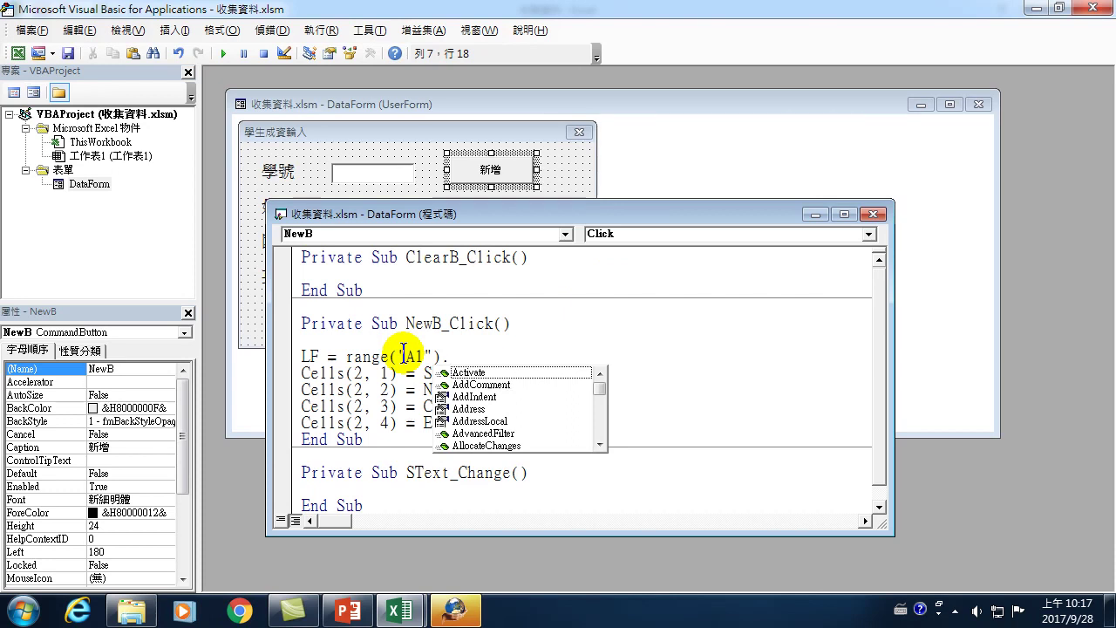
Append .End to range("A1") using the IntelliSense list
type("E")
key("BackSpace")
type("e")
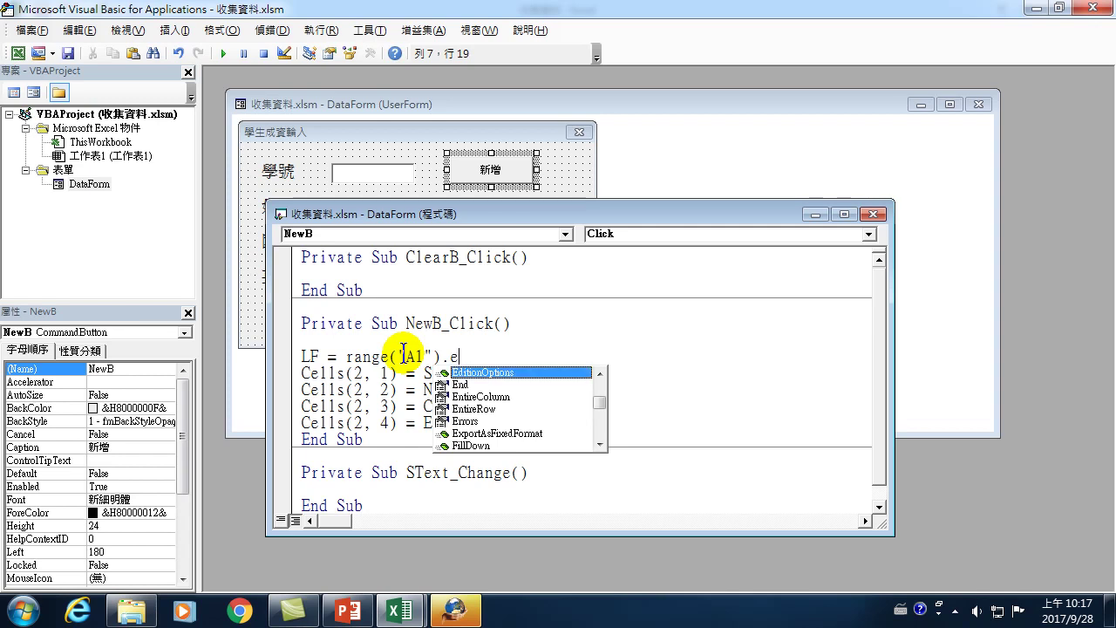
key("Down")
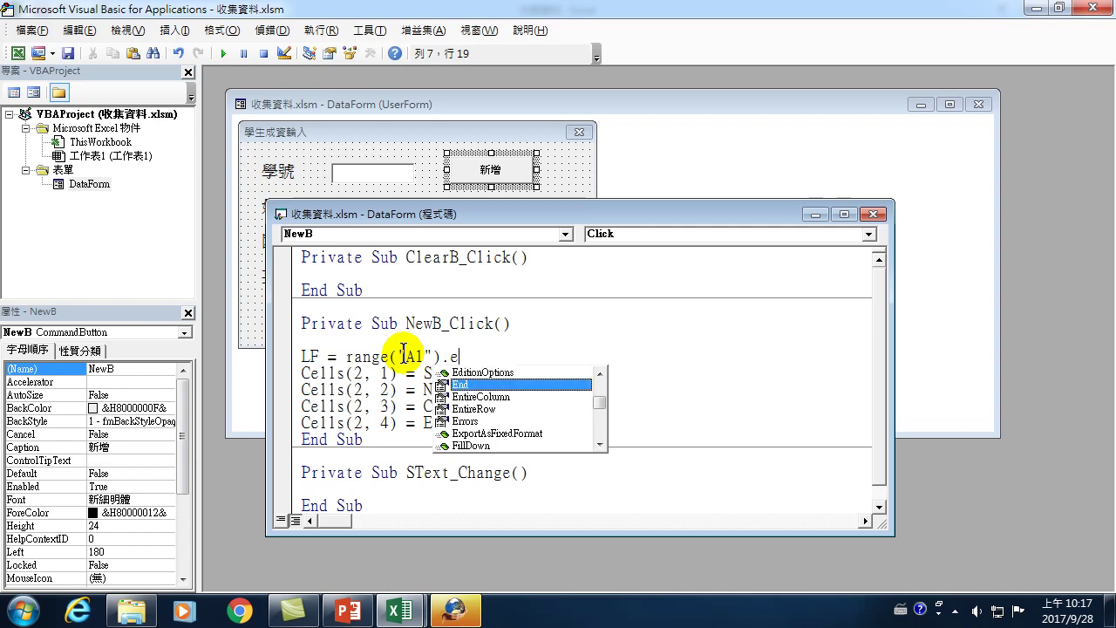
key("Tab")
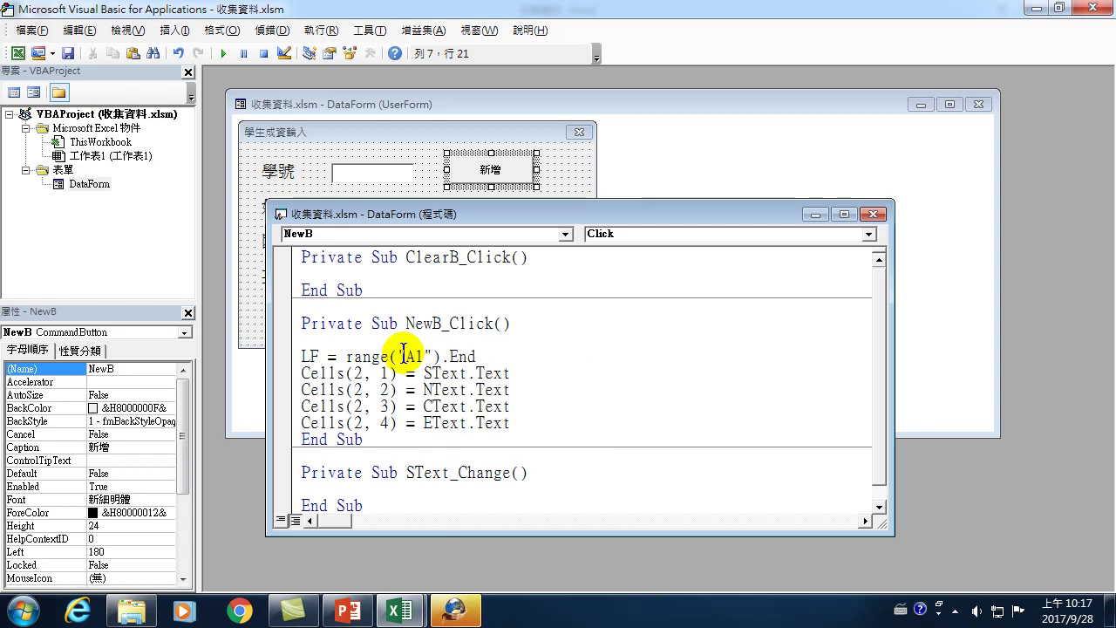
type(".")
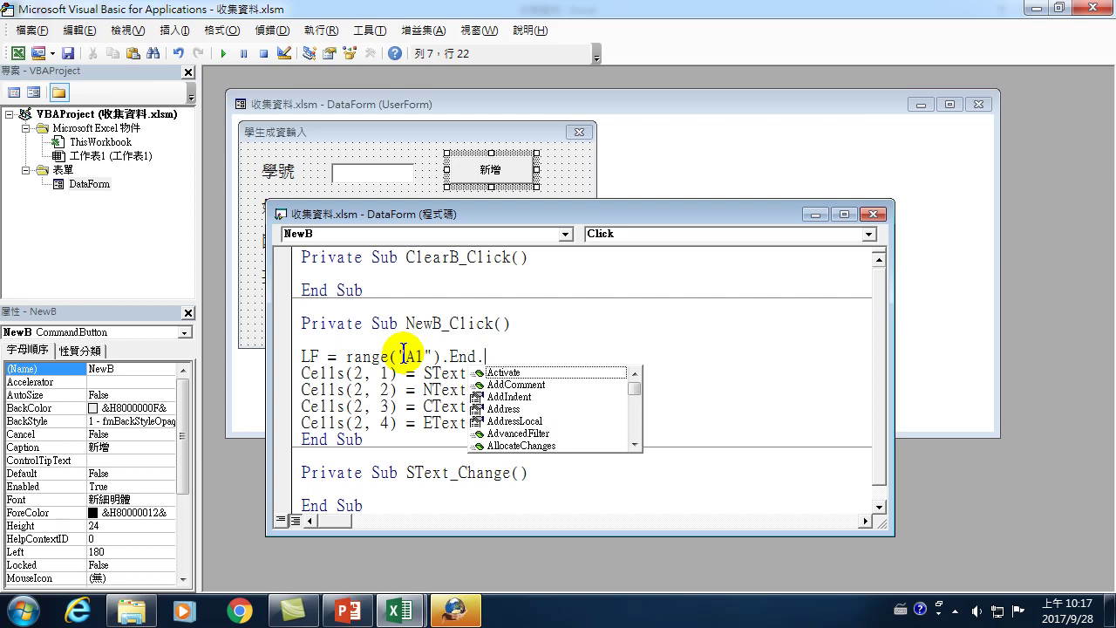
Fix the typos after End and open its argument parenthesis: LF = range("A1").End(
type("x")
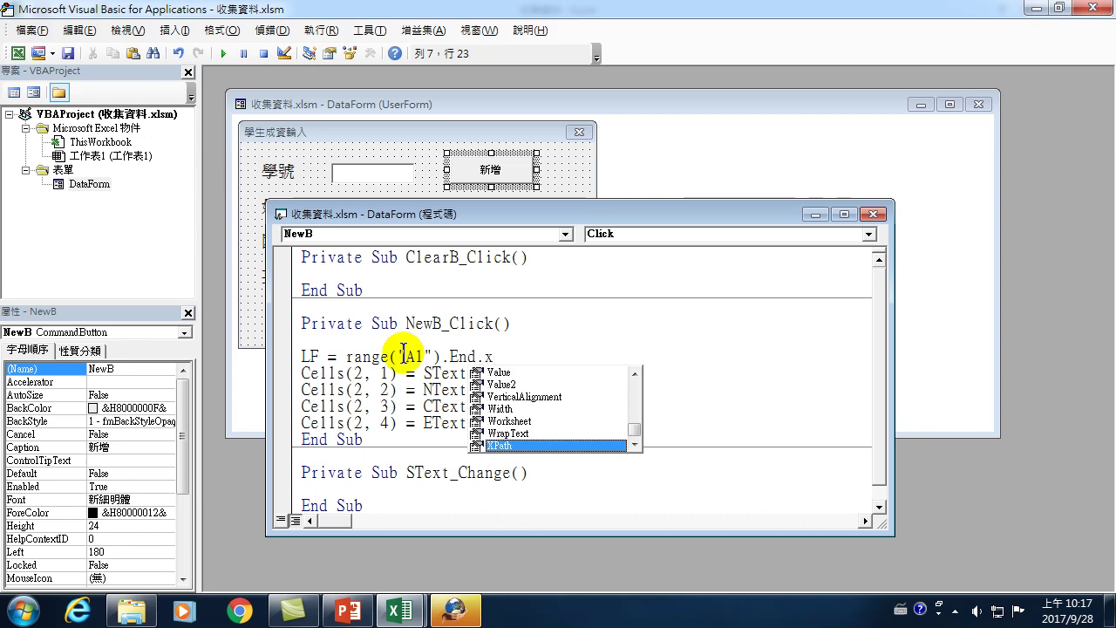
key("BackSpace")
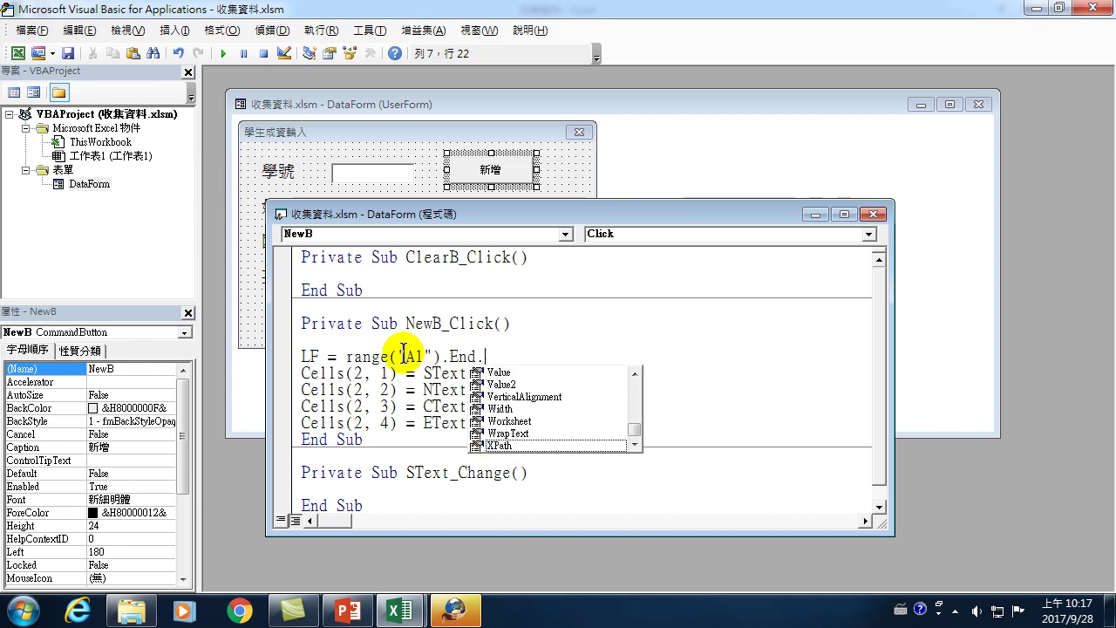
key("Up")
key("Up")
key("Up")
key("Up")
key("Up")
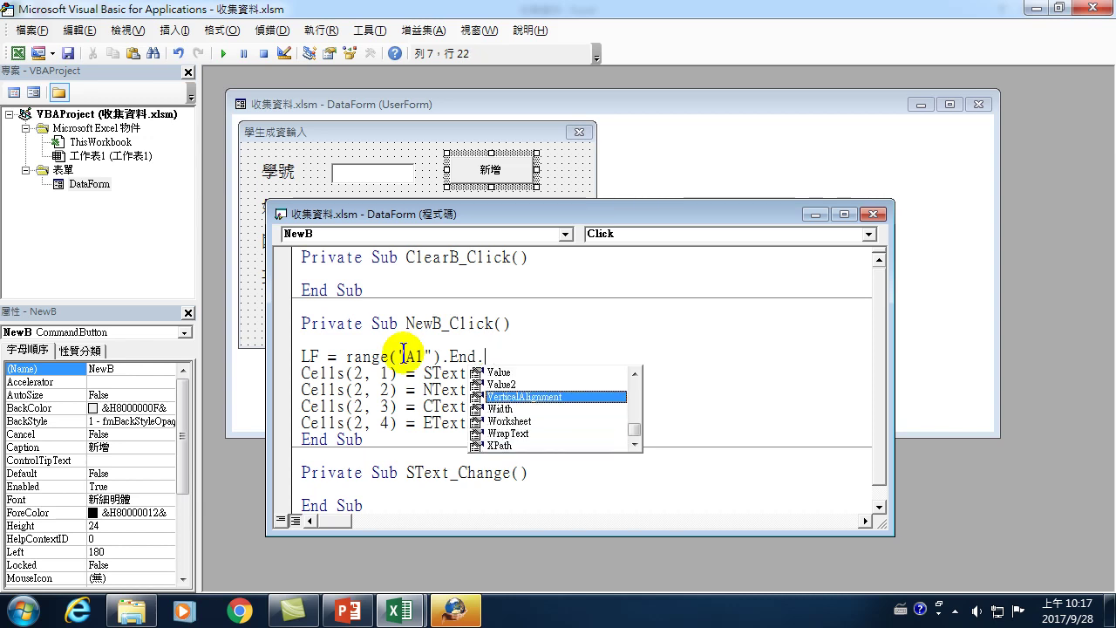
key("BackSpace")
key("BackSpace")
type("n")
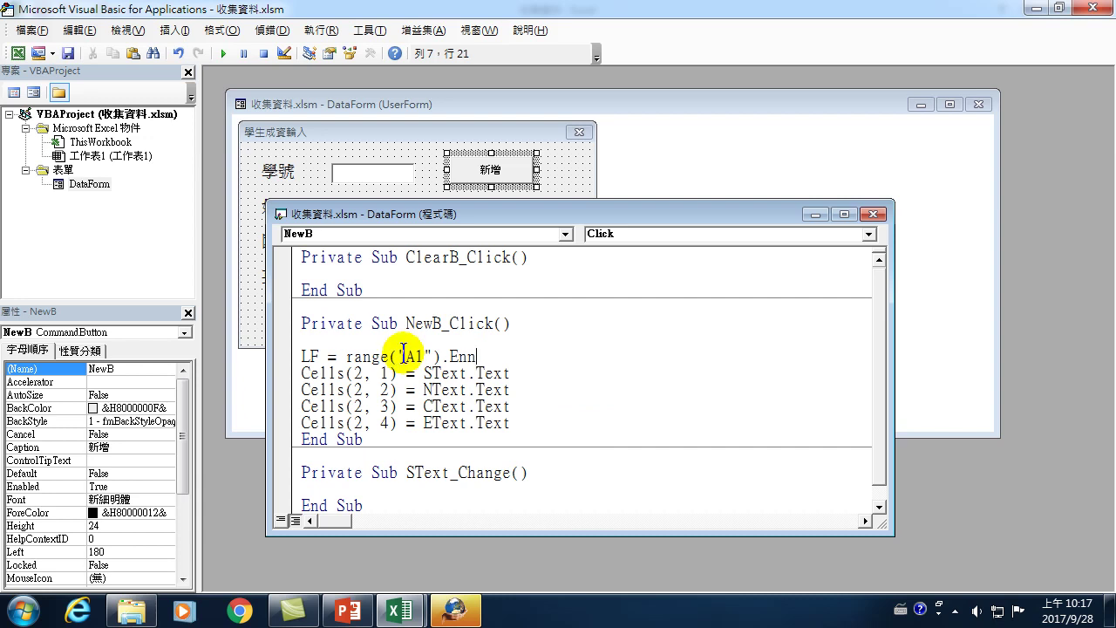
key("BackSpace")
type("d")
key("BackSpace")
key("BackSpace")
key("BackSpace")
key("BackSpace")
type("(")
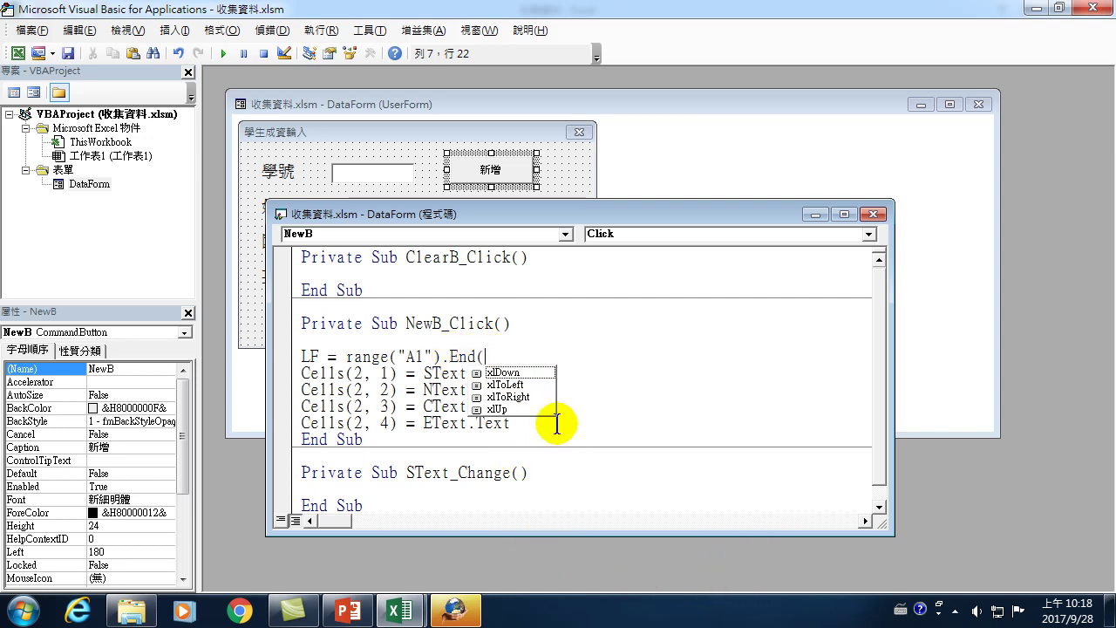
Complete the line as LF = range("A1").End(xlDown).Row + 1
key("Down")
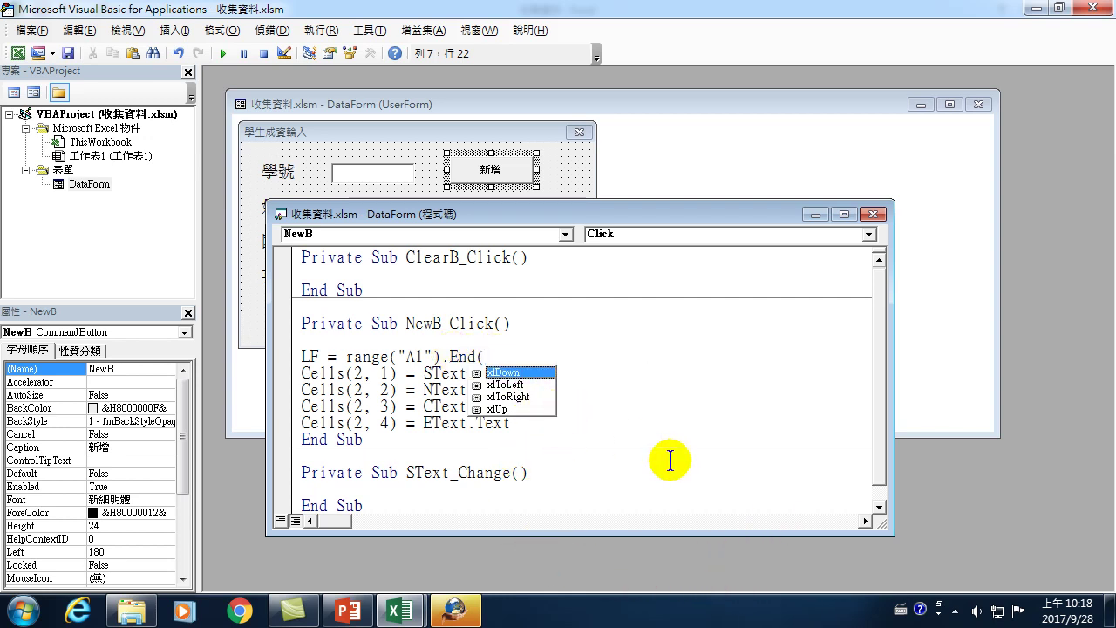
key("Down")
key("Down")
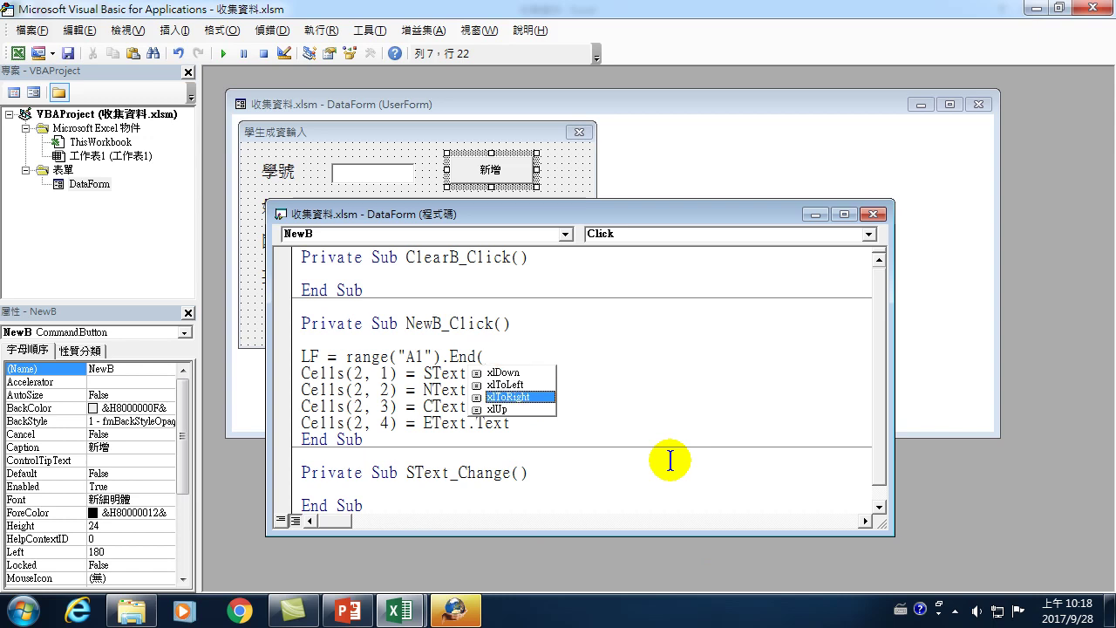
key("Down")
key("Up")
key("Up")
key("Up")
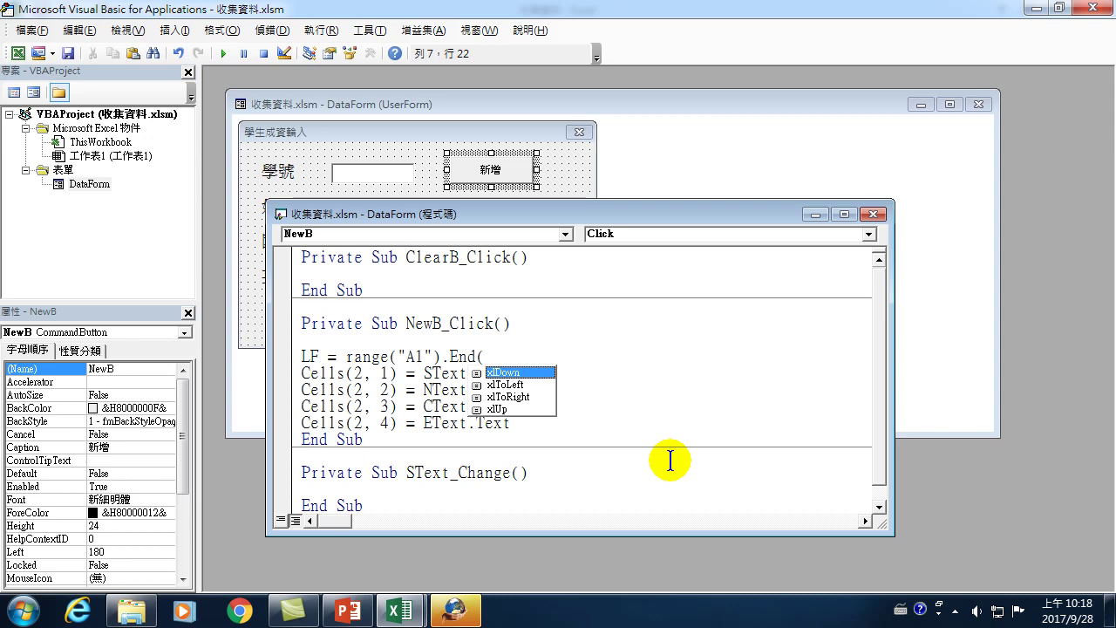
key("Tab")
type(").")
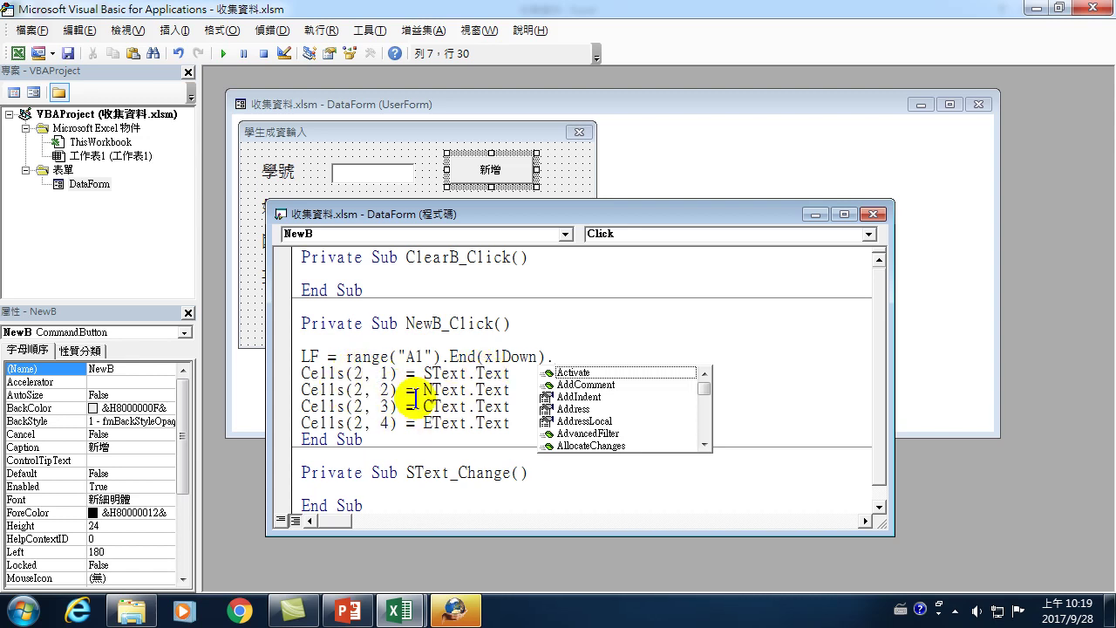
type("R")
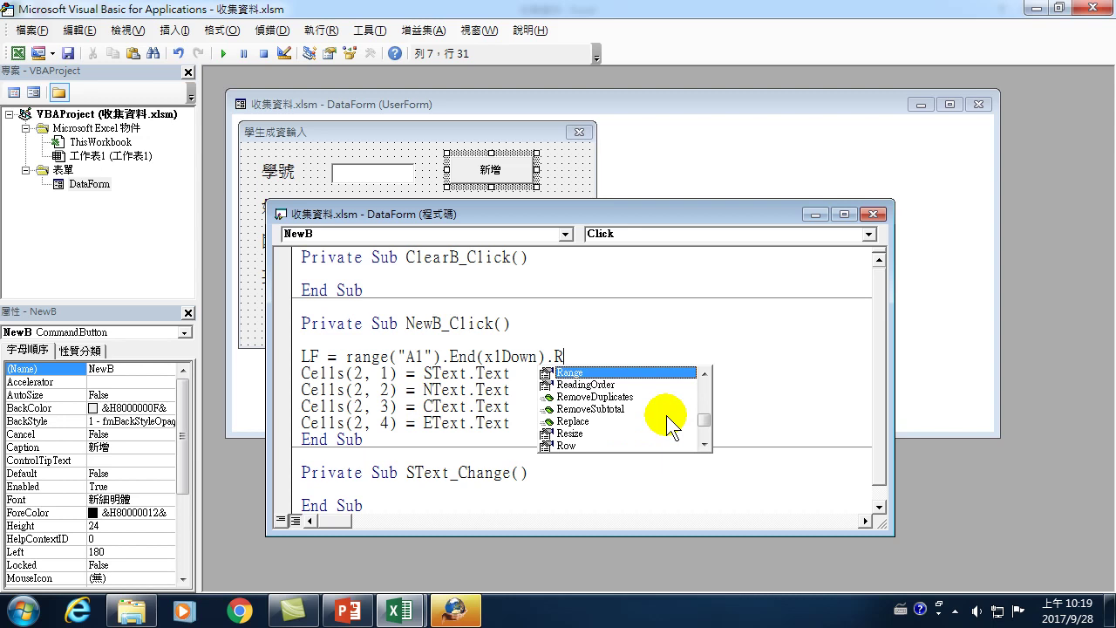
key("Down")
key("Down")
key("Down")
key("Down")
key("Down")
key("Down")
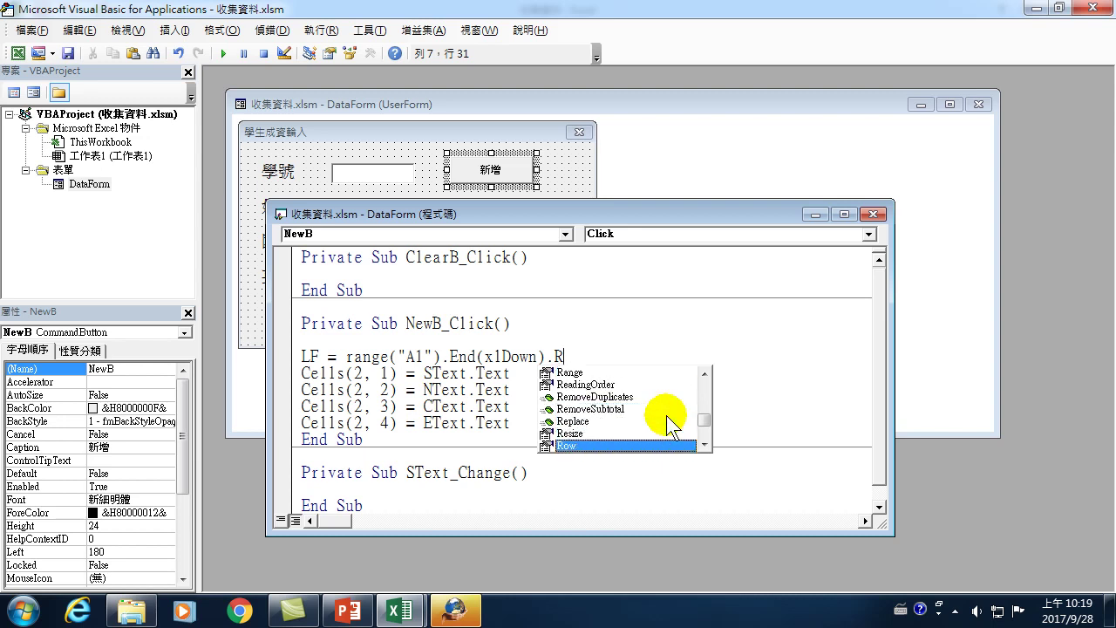
key("Tab")
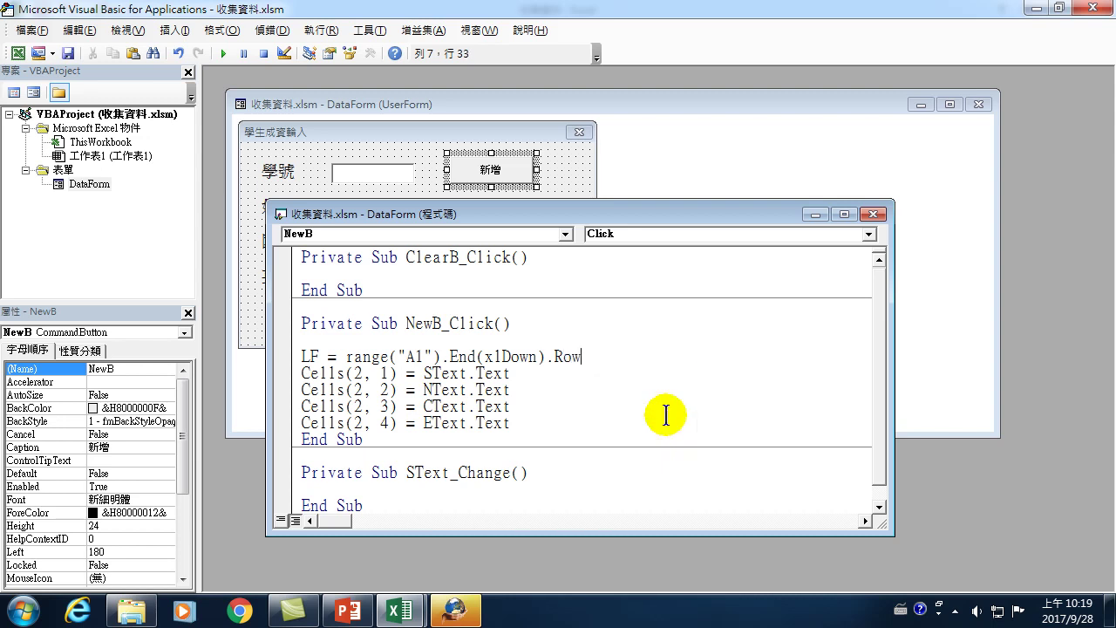
type("+1")
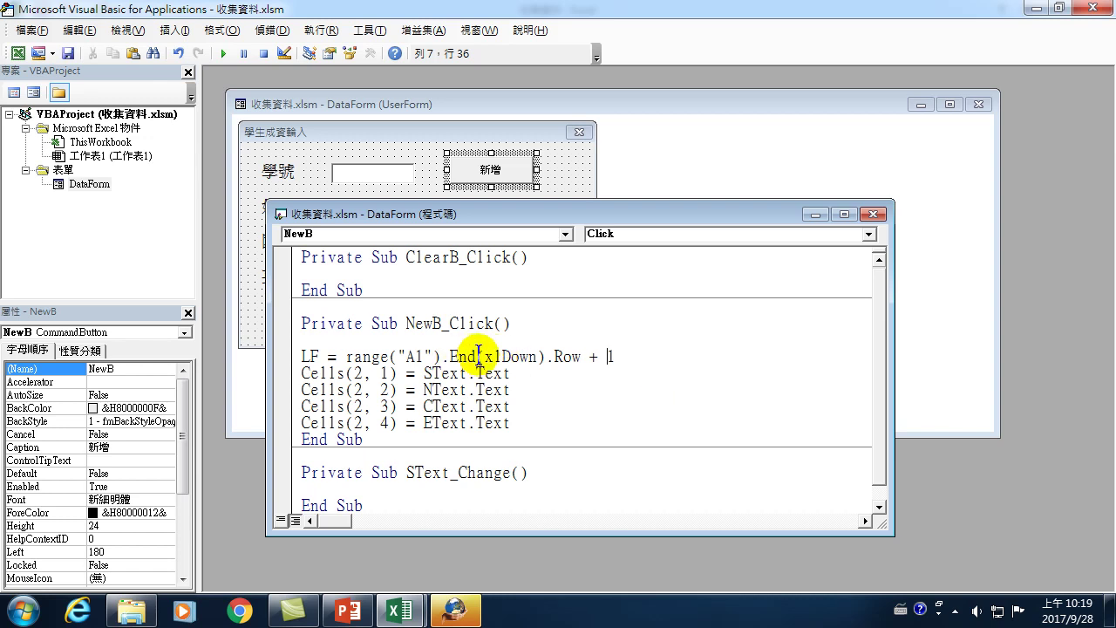
Select the range("A1").End(xlDown).Row expression and return the editor to full screen
left_click(582, 356)
left_click_drag(581, 356, 346, 357)
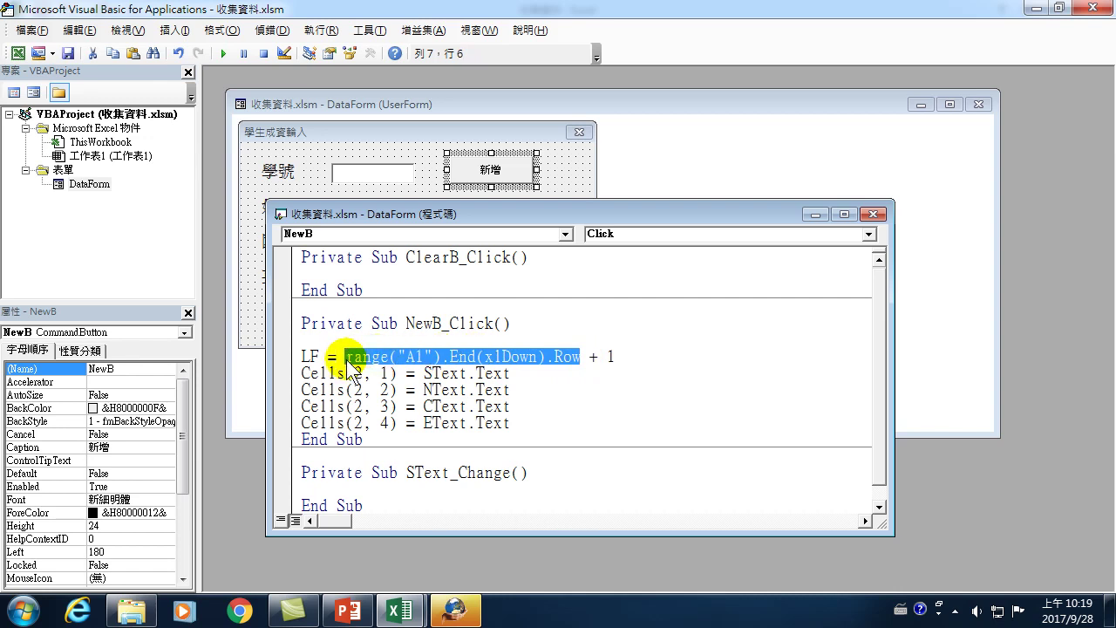
left_click_drag(474, 13, 1113, 113)
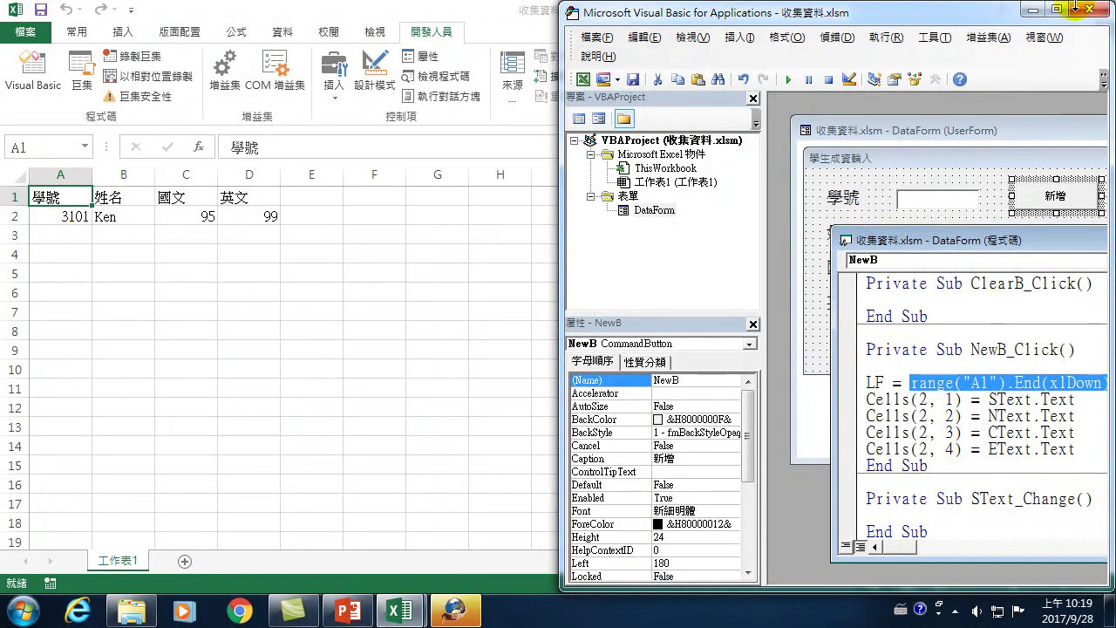
left_click(1056, 10)
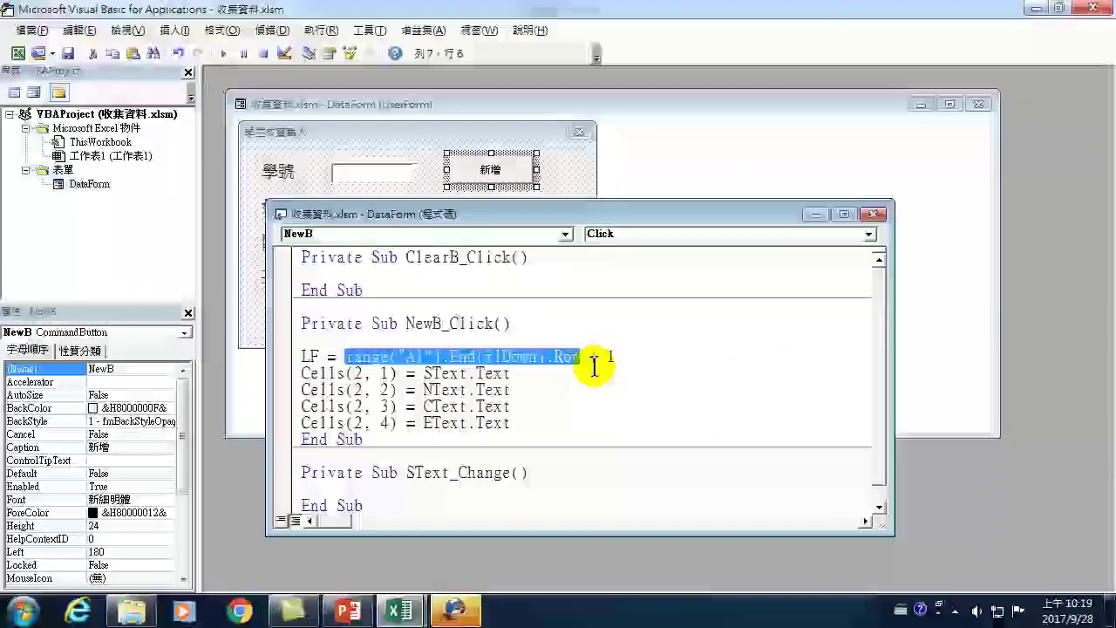
Replace row 2 with LF in all four Cells lines of NewB_Click, then close the editor
double_click(357, 374)
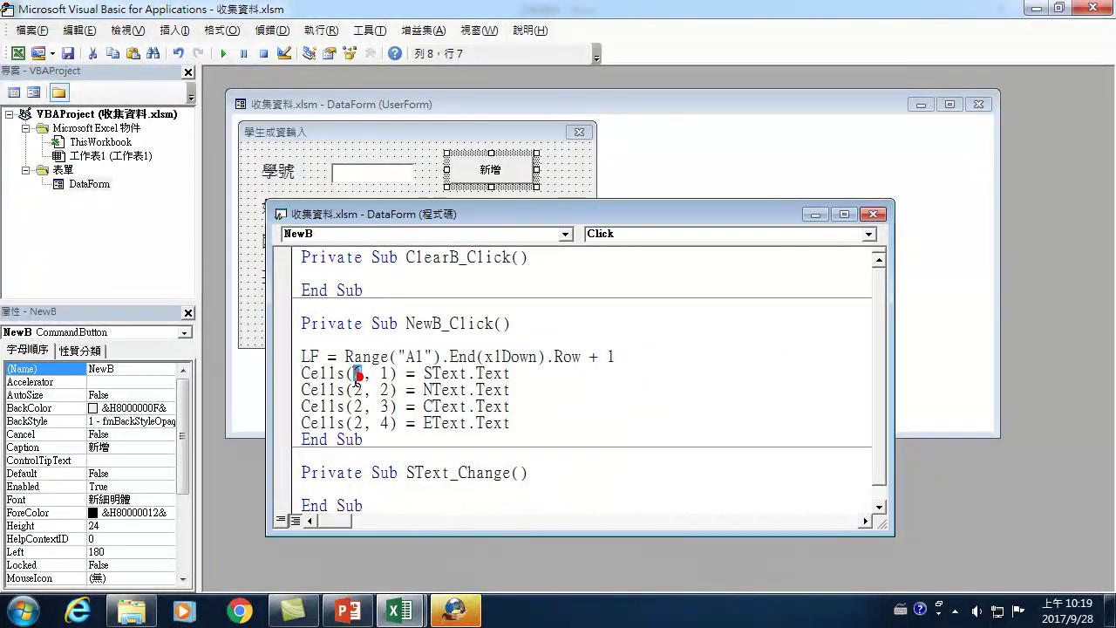
type("LF")
key("Down")
key("Left")
key("BackSpace")
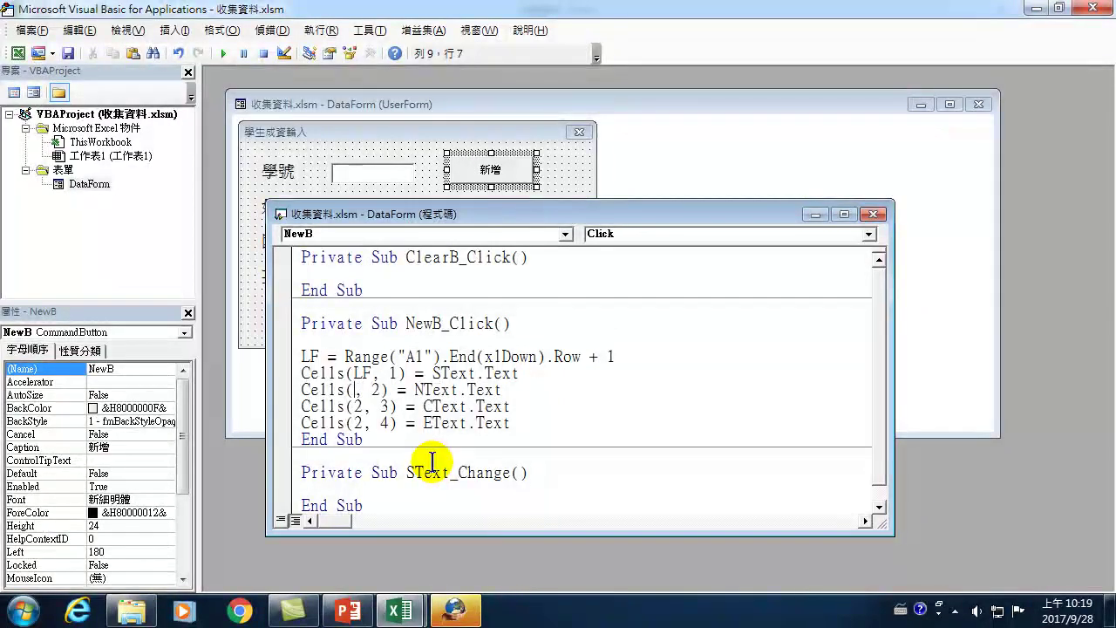
type("LF")
key("Down")
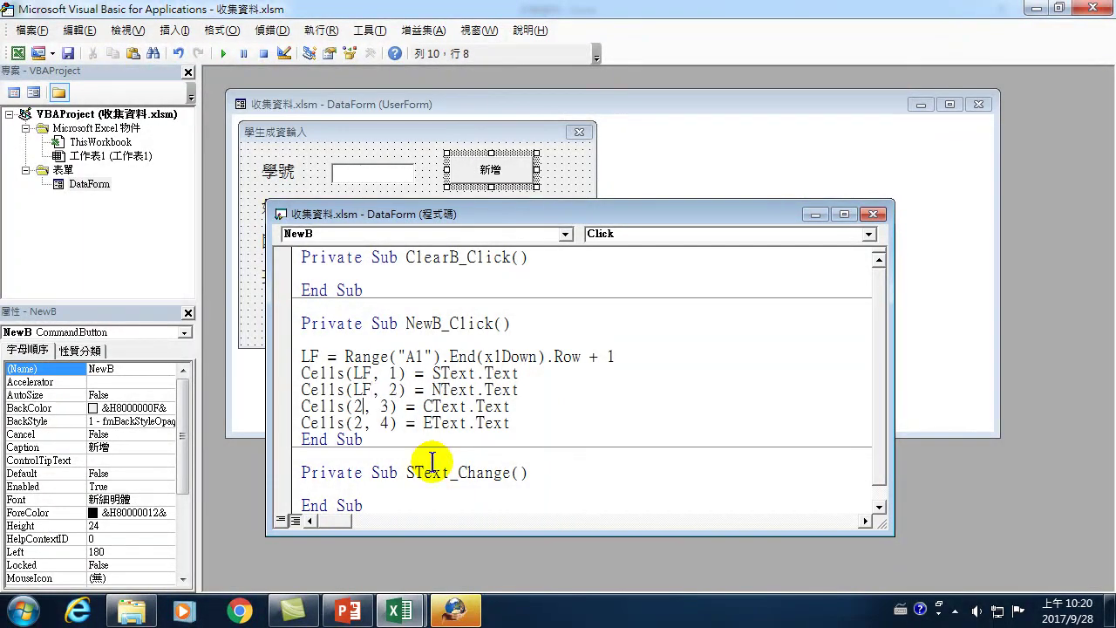
key("BackSpace")
type("LF")
key("Down")
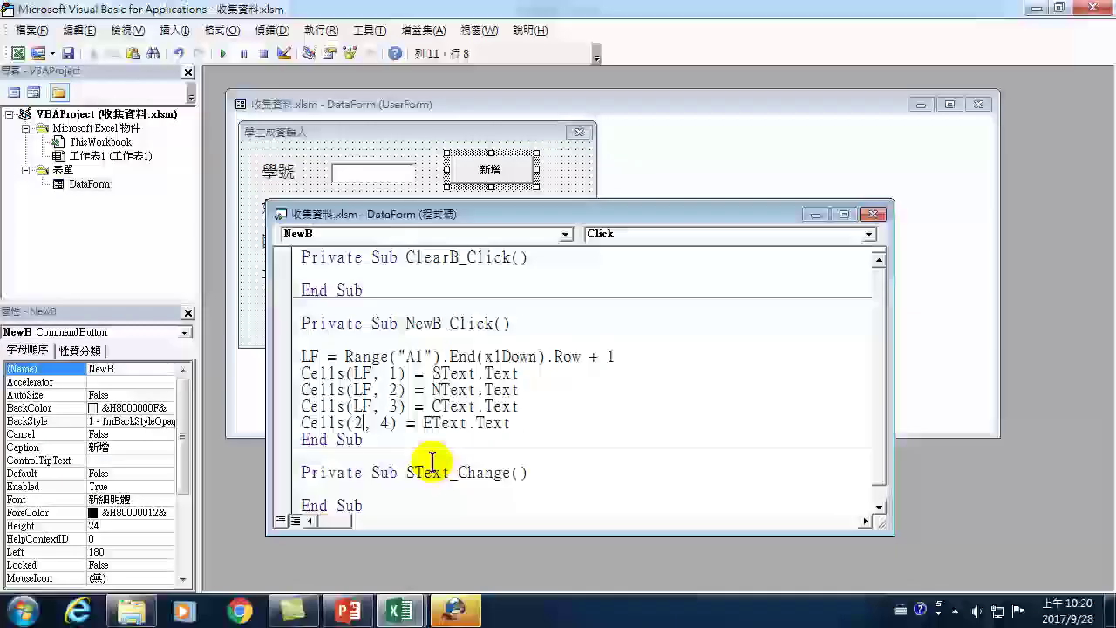
key("BackSpace")
type("LF")
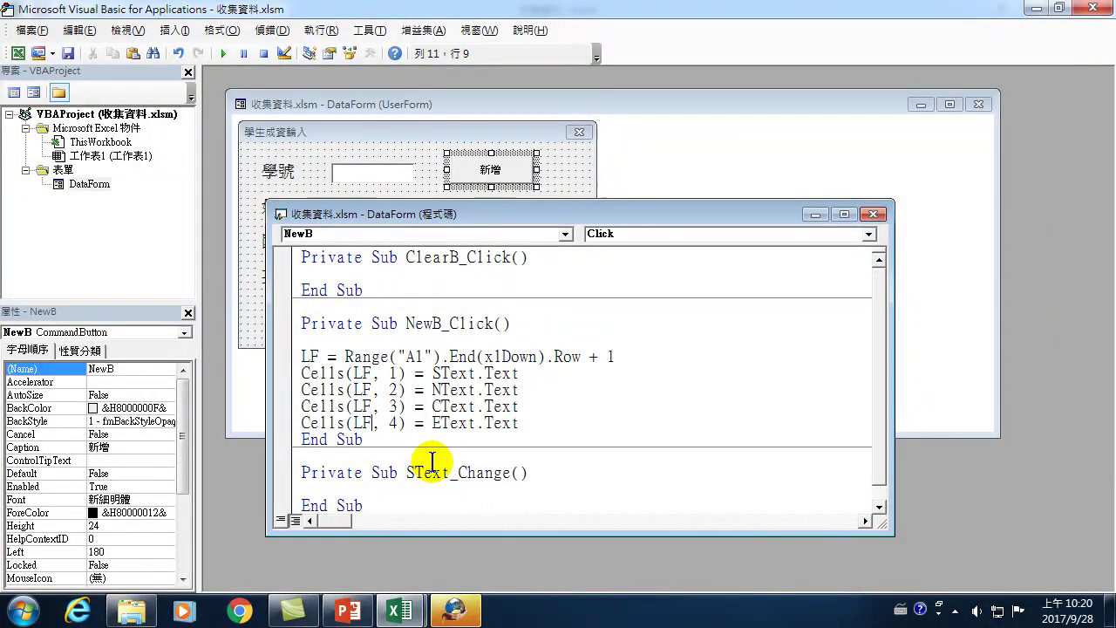
left_click(1092, 9)
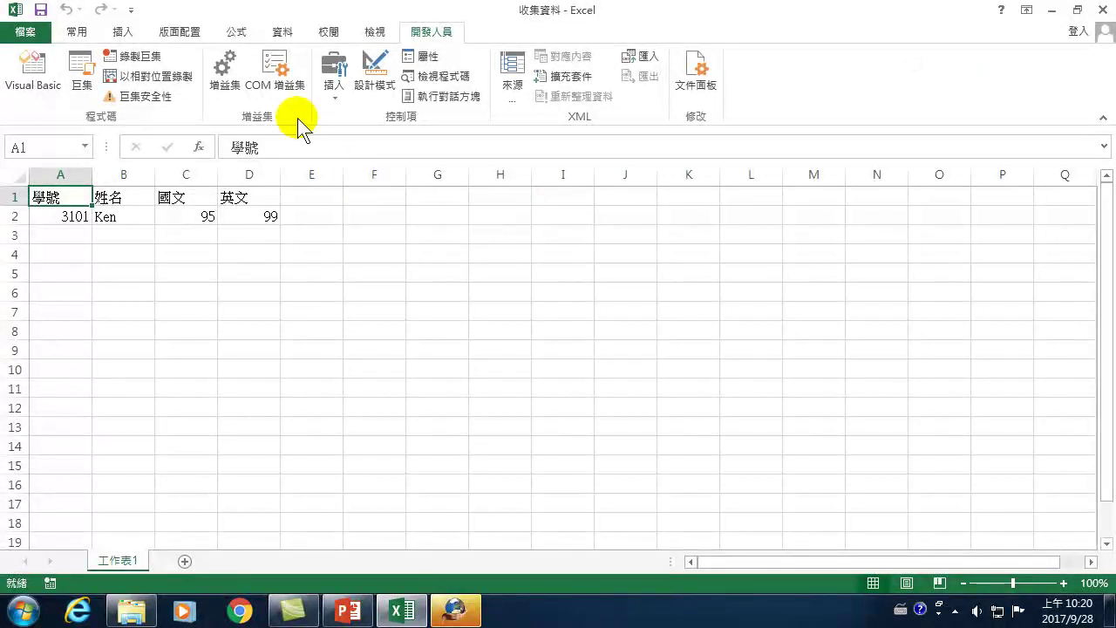
Run the DataForm and add student 3102 with a student name to the sheet
left_click(30, 68)
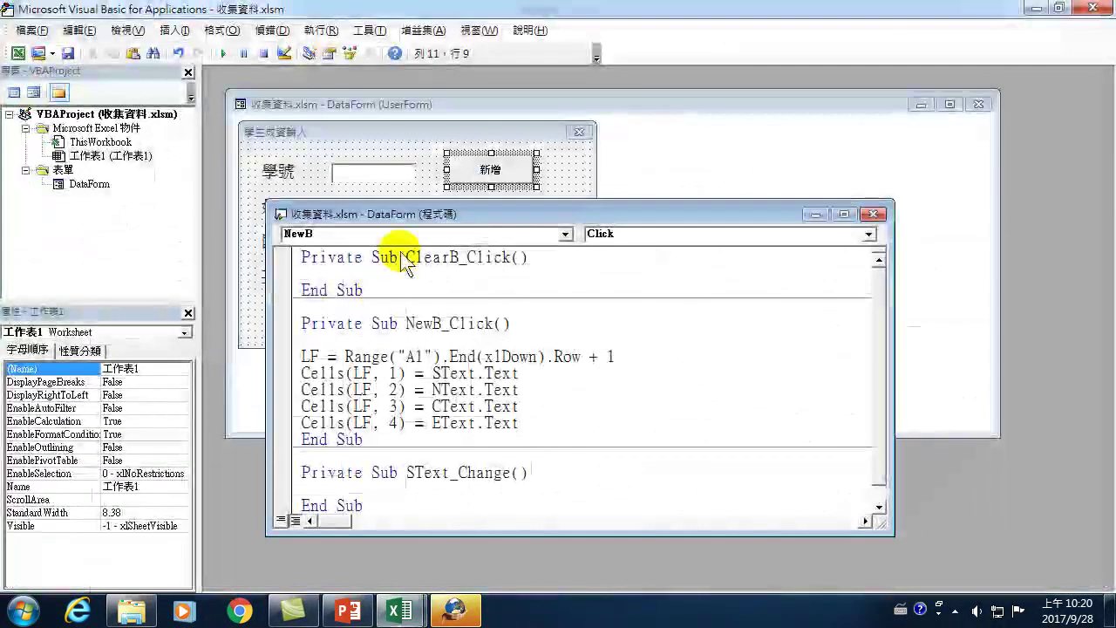
left_click(876, 215)
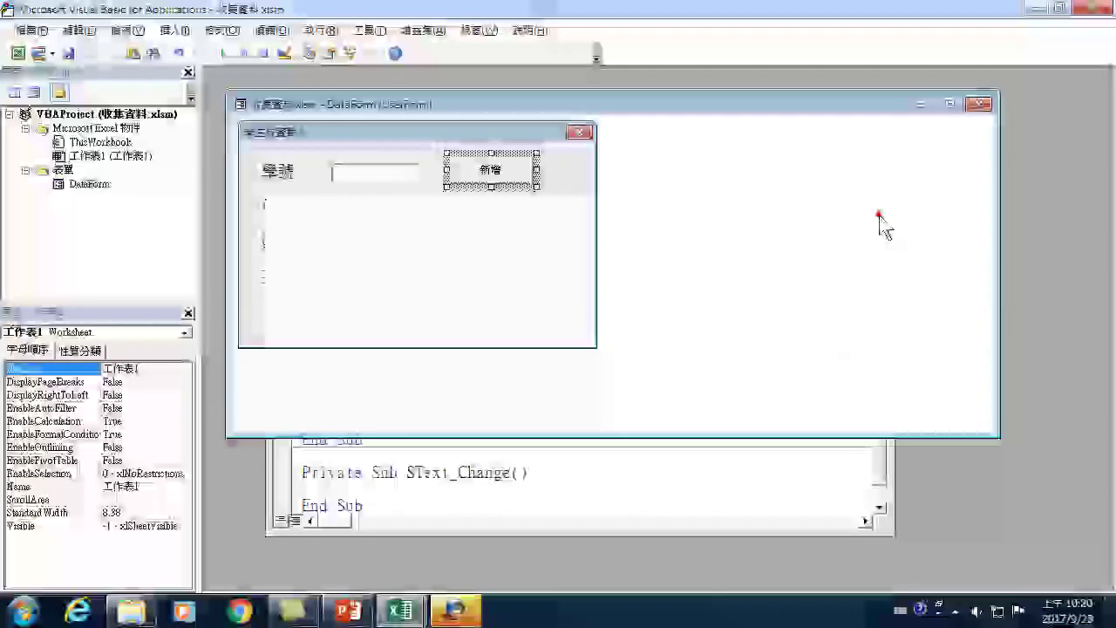
left_click(222, 52)
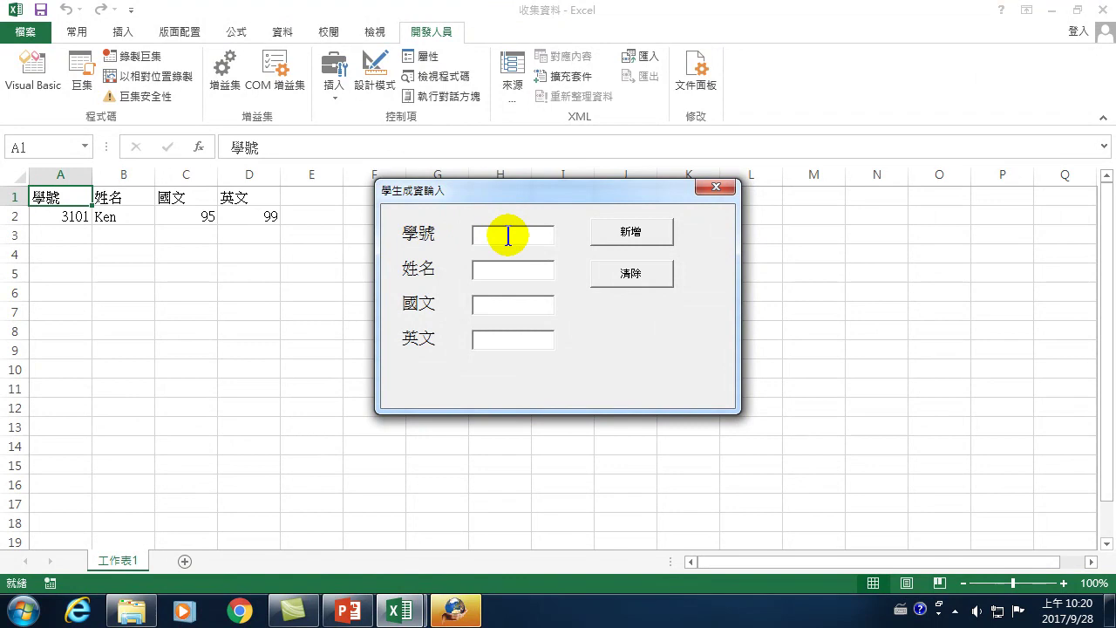
type("3102")
key("Tab")
type("Mary")
type("96")
type("98")
left_click(643, 227)
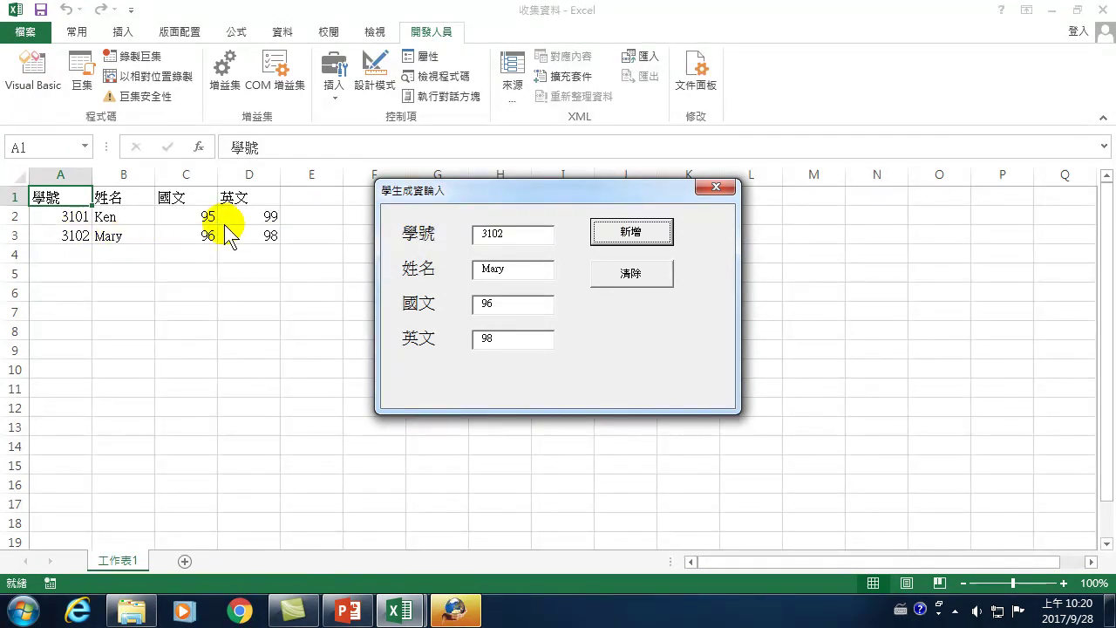
Add student 3103 with a name and 國文 and 英文 scores of 100, then stop the form
left_click(636, 277)
double_click(524, 233)
type("3103")
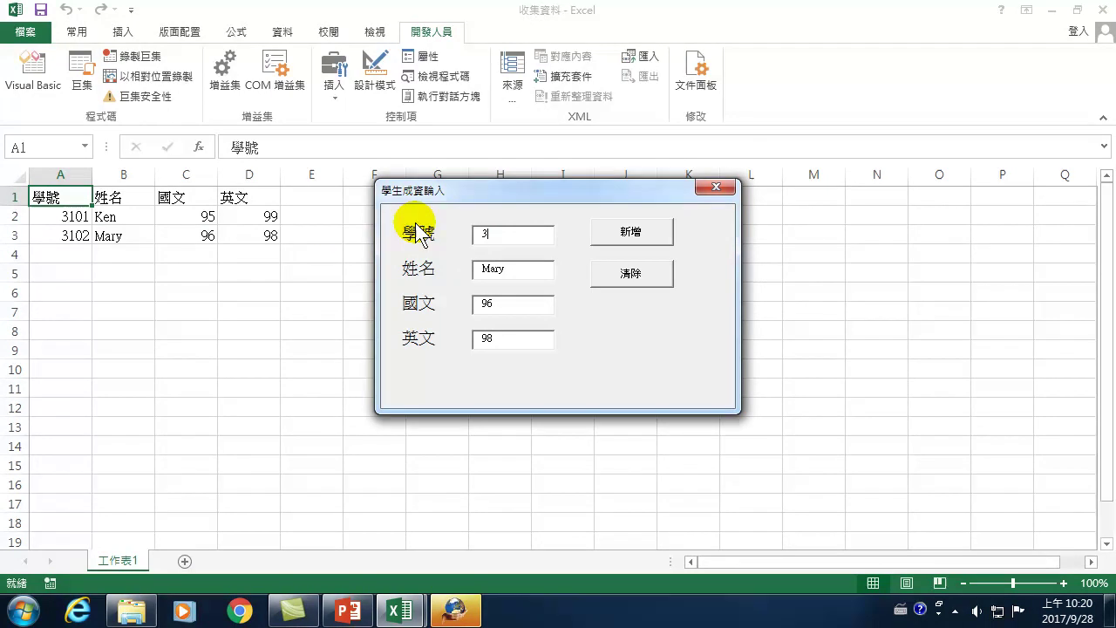
key("Tab")
type("T")
type("om")
key("Tab")
type("100")
key("Tab")
type("100")
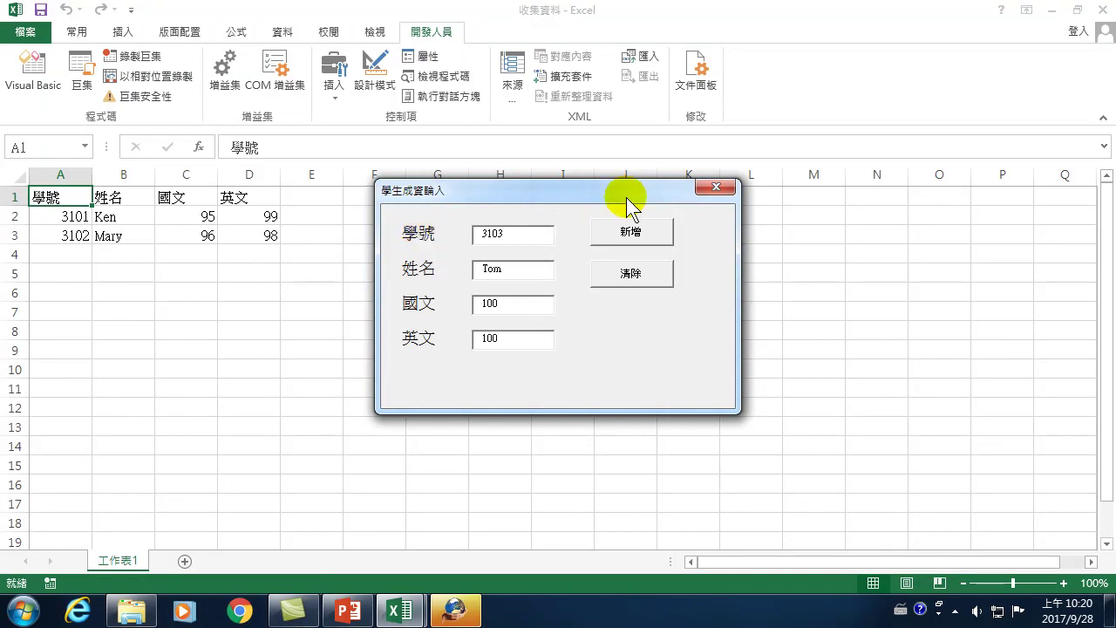
left_click(626, 241)
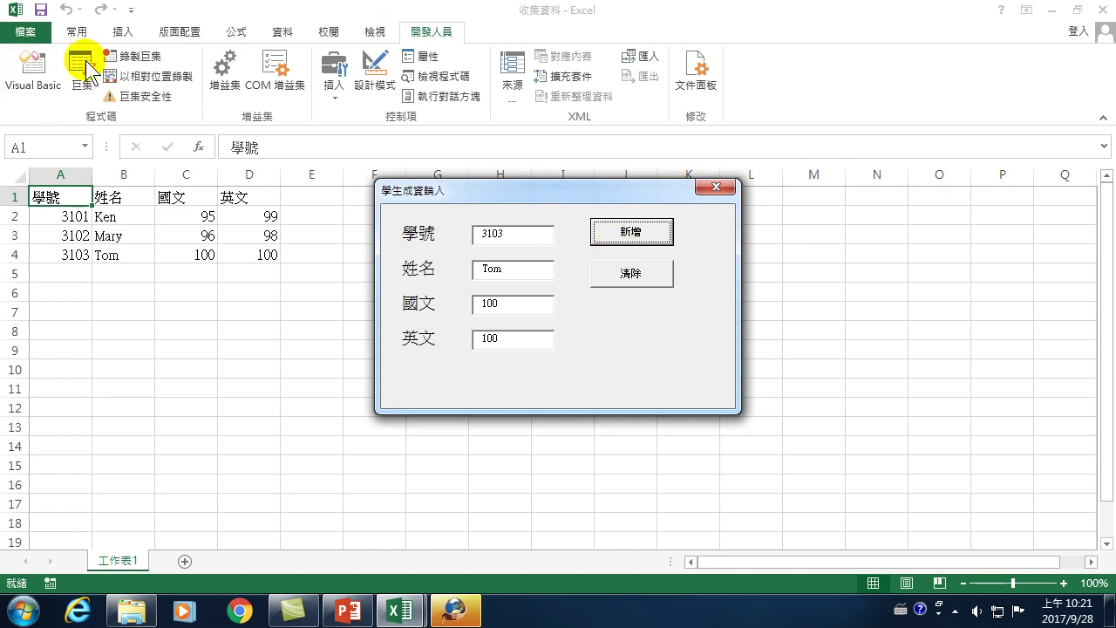
left_click(723, 194)
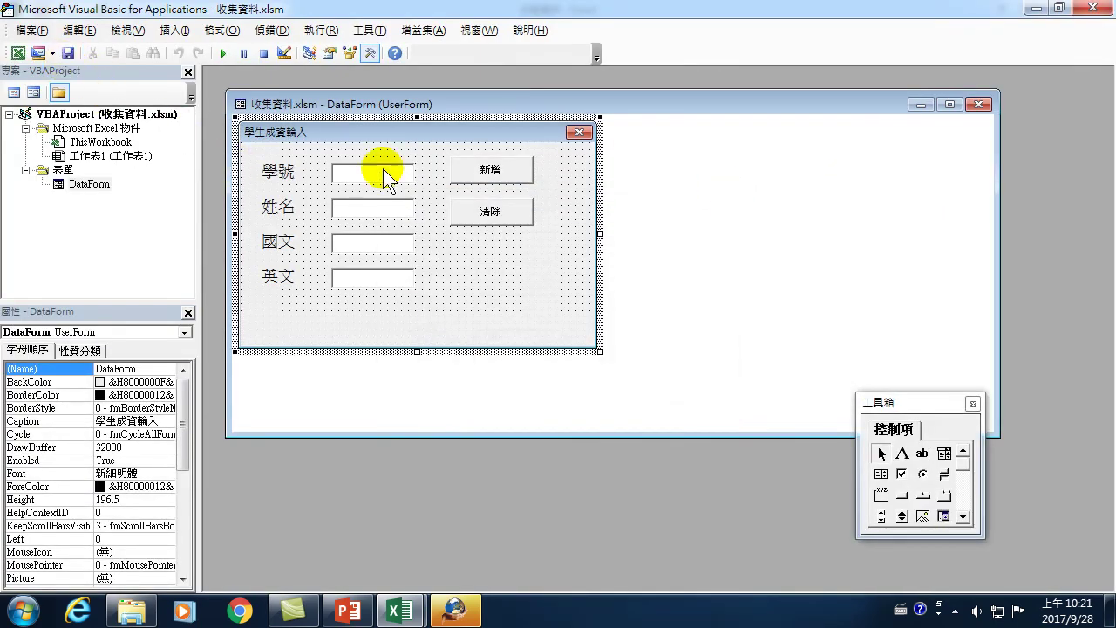
View the 新增 button's code, then close it to return to the DataForm design
double_click(491, 171)
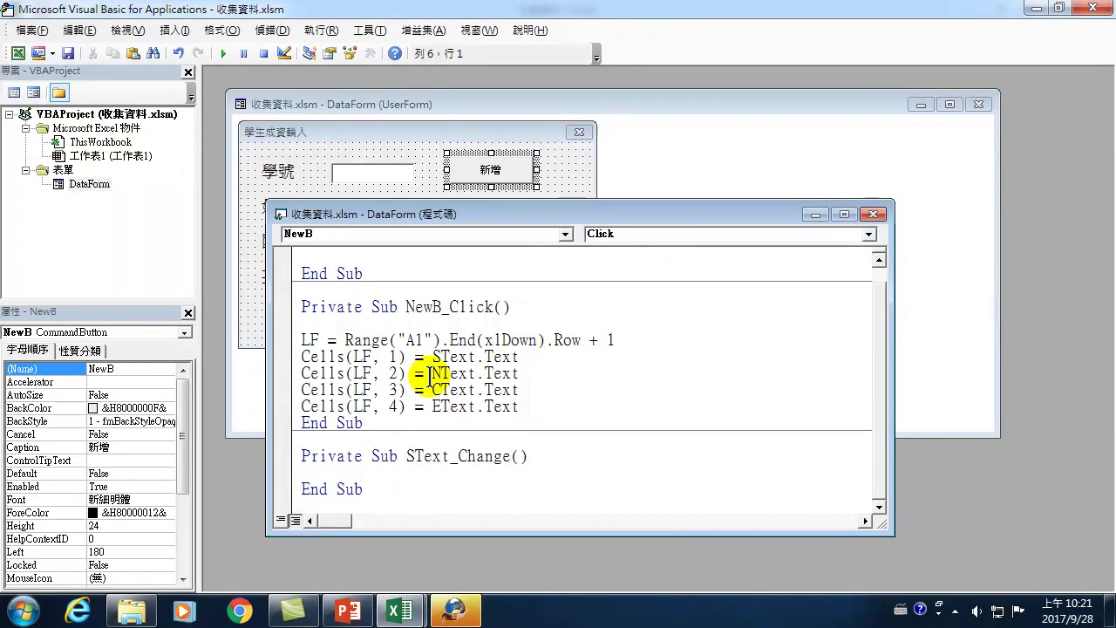
left_click(874, 215)
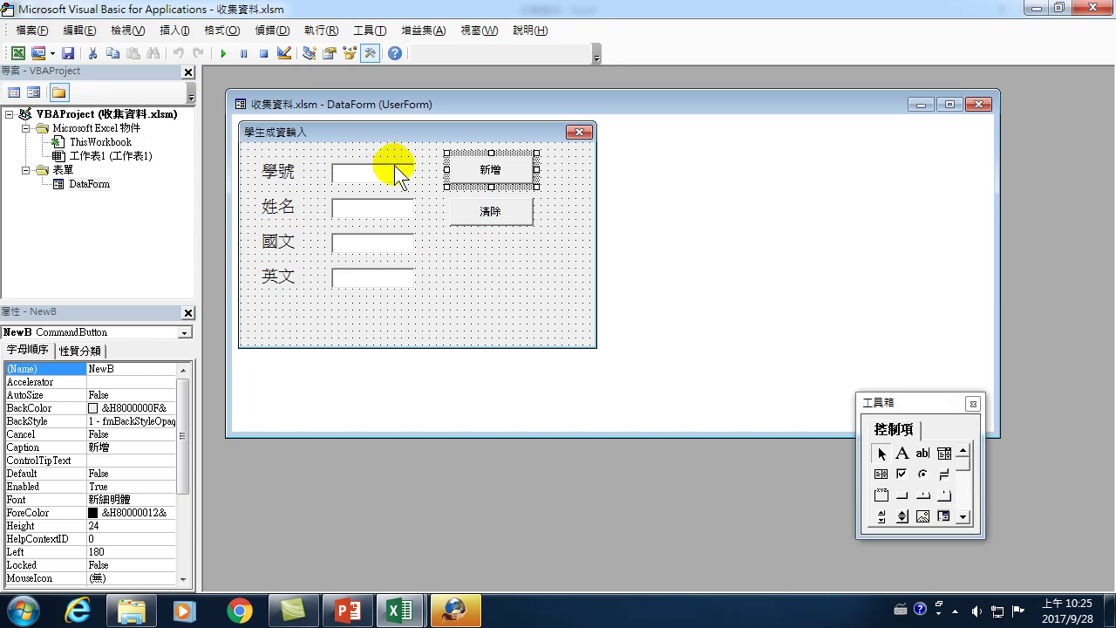
Launch Notepad from Start > All Programs > Accessories and move its window up and left
left_click(23, 610)
left_click(52, 531)
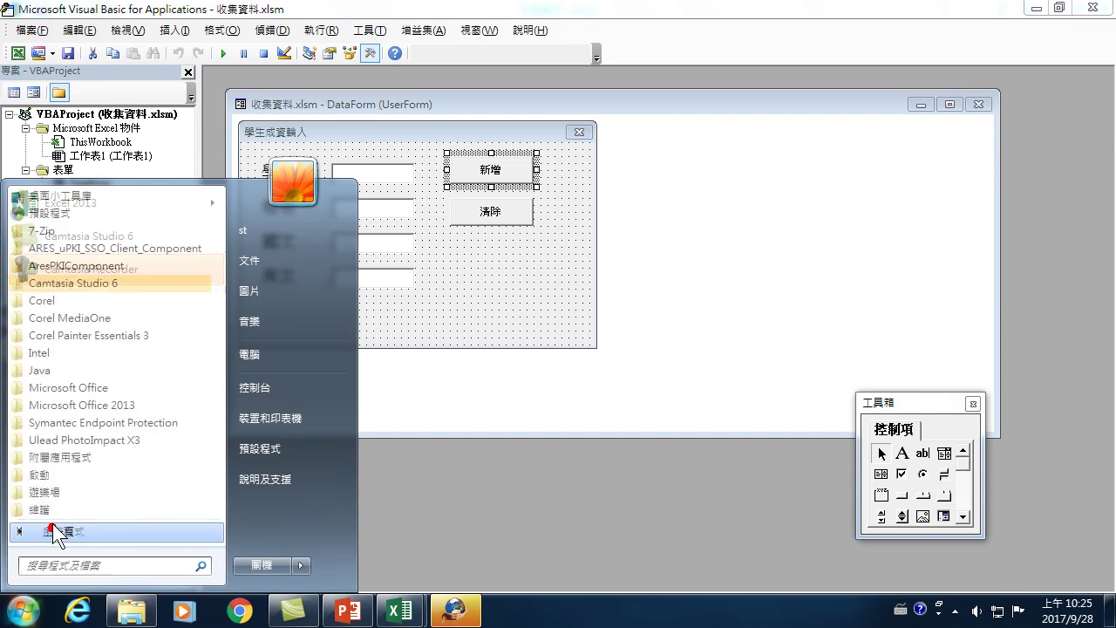
left_click(60, 460)
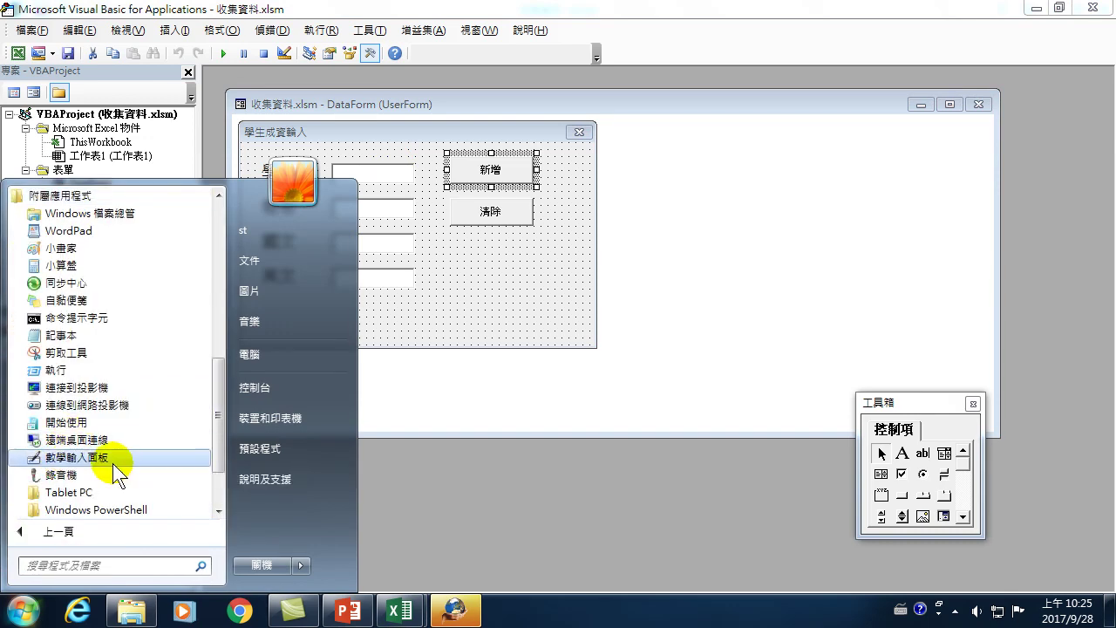
left_click(61, 335)
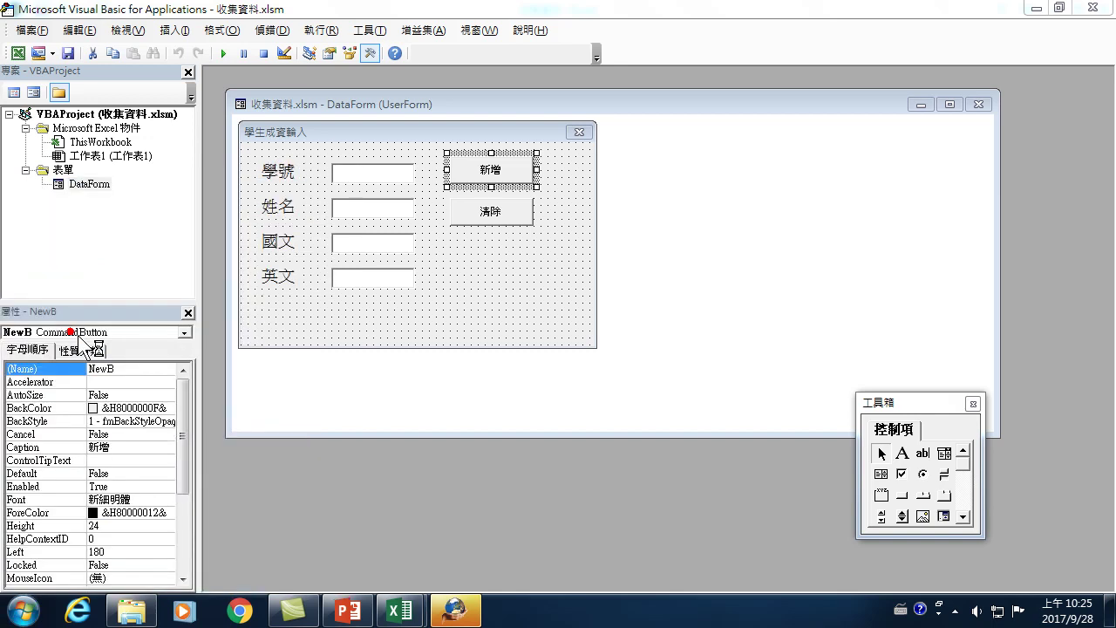
left_click_drag(484, 446, 336, 202)
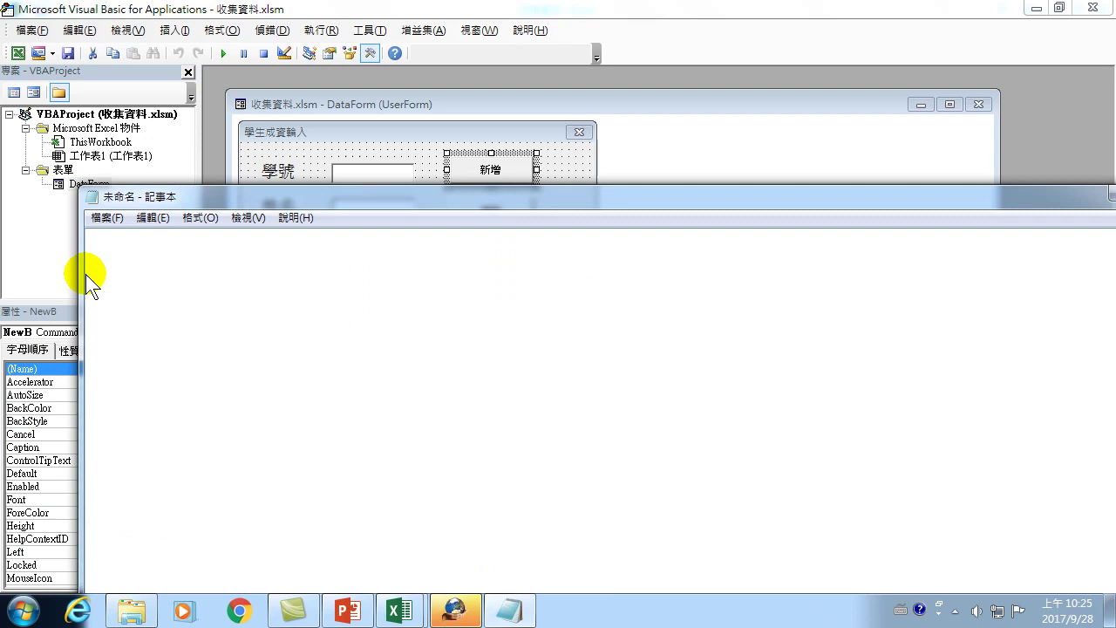
Position Notepad beside the form and type the heading 清除按鈕 and 點一下清除按鈕 in Chinese
left_click_drag(82, 275, 536, 367)
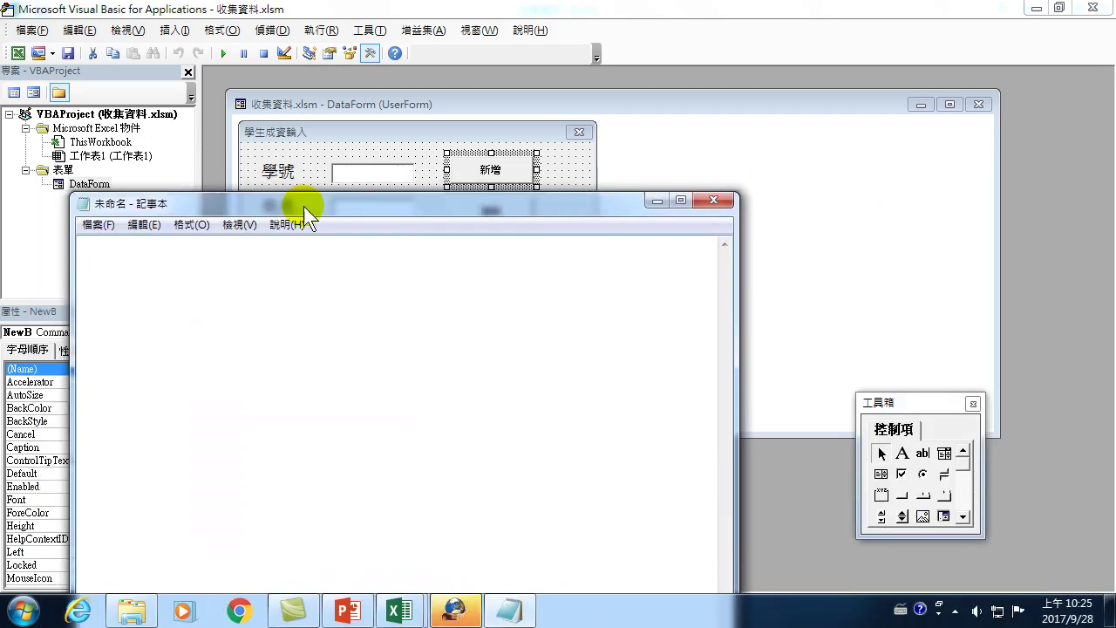
mouse_move(757, 198)
left_mouse_down()
mouse_move(381, 210)
mouse_move(381, 387)
mouse_move(648, 294)
mouse_move(701, 294)
left_mouse_up()
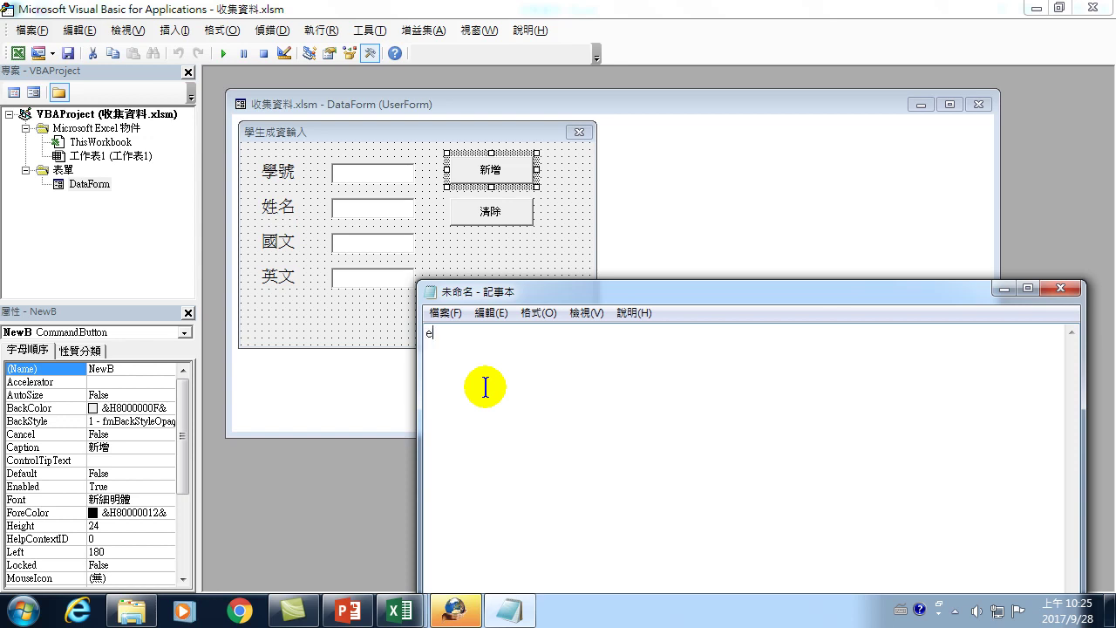
key("ctrl+space")
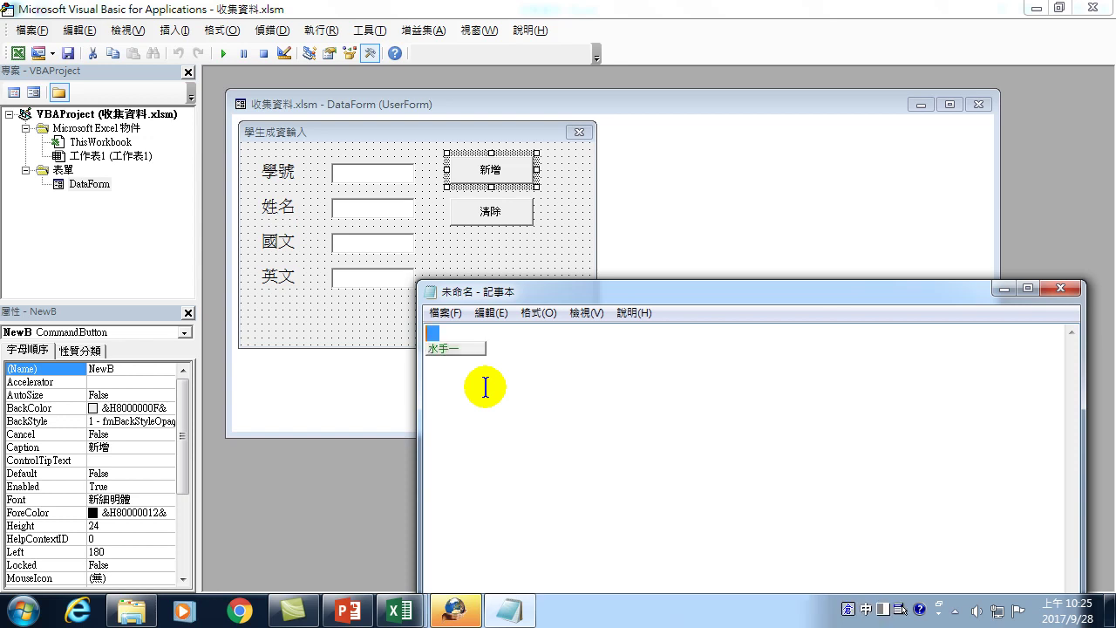
type("清除")
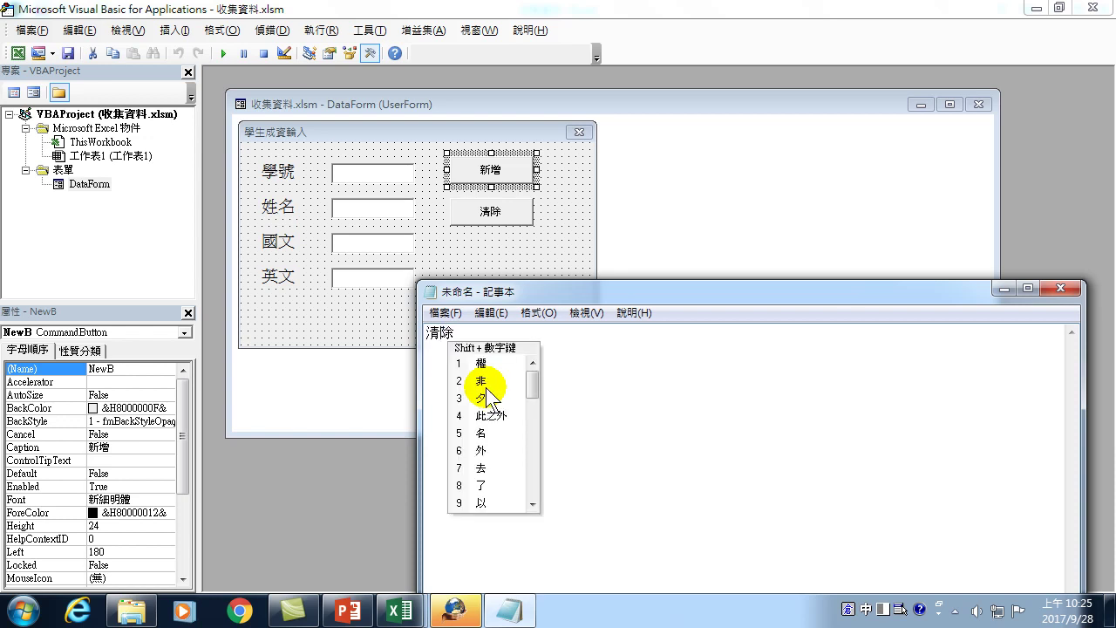
type("按鈕，")
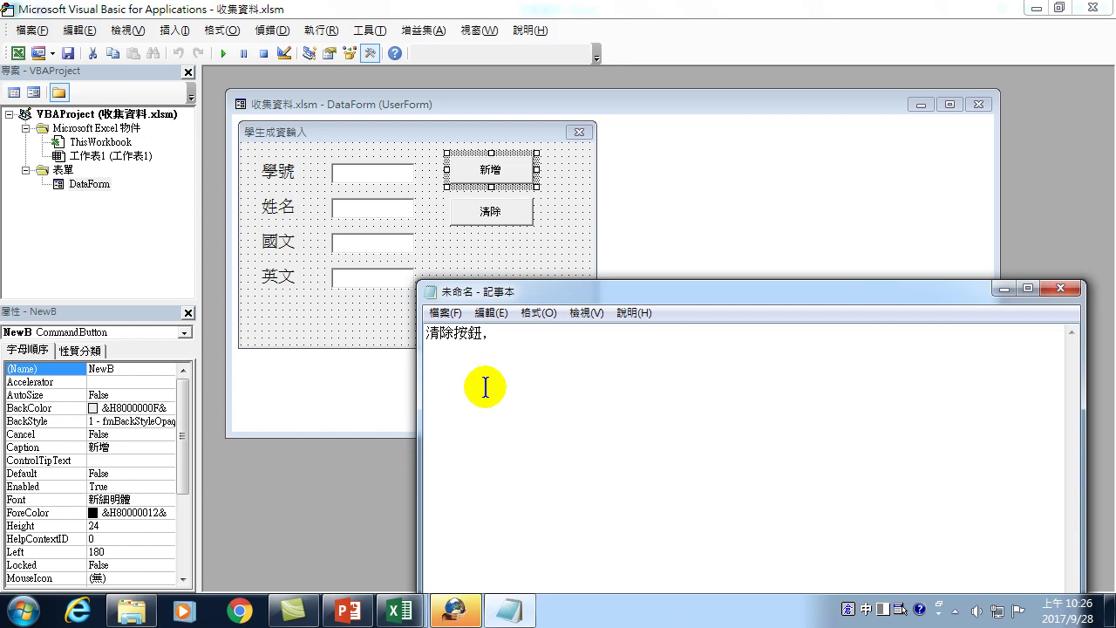
type("點一")
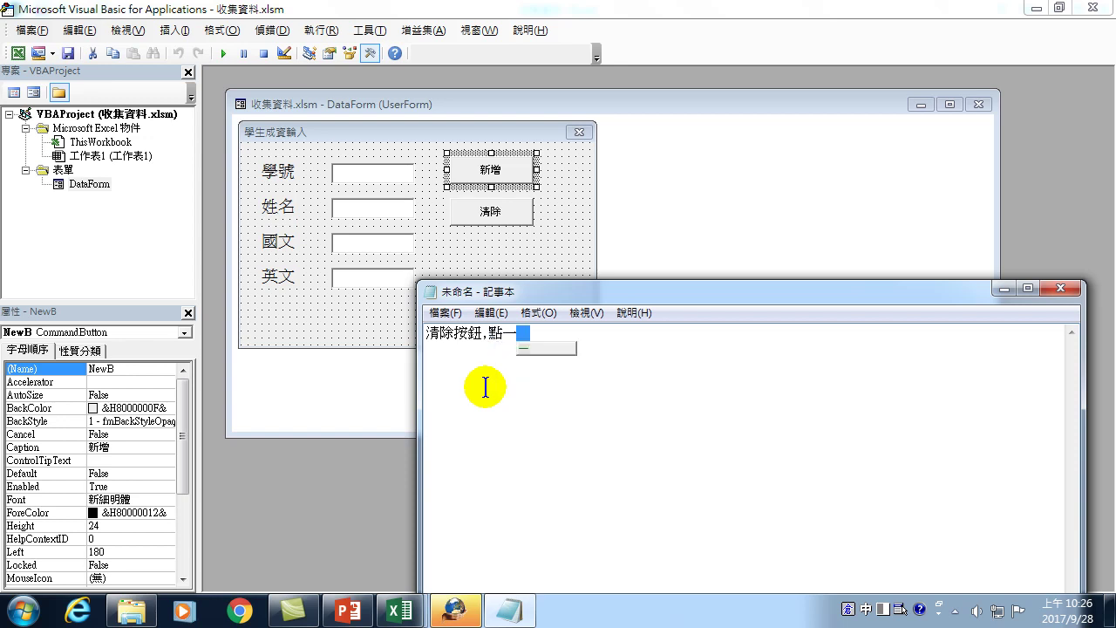
type("下清")
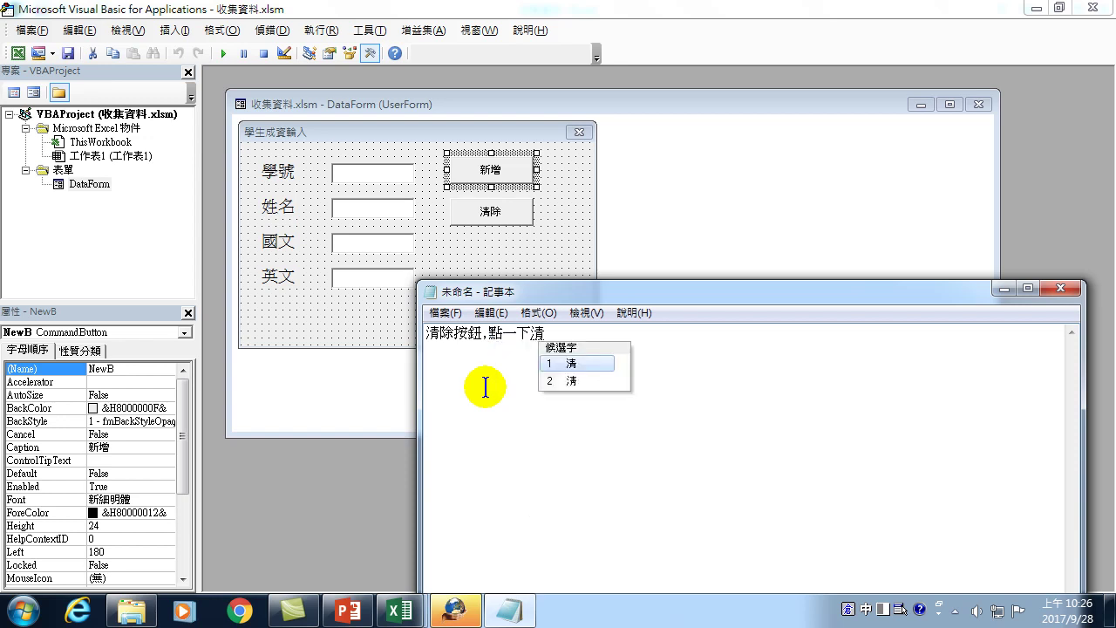
type("除按鈕,")
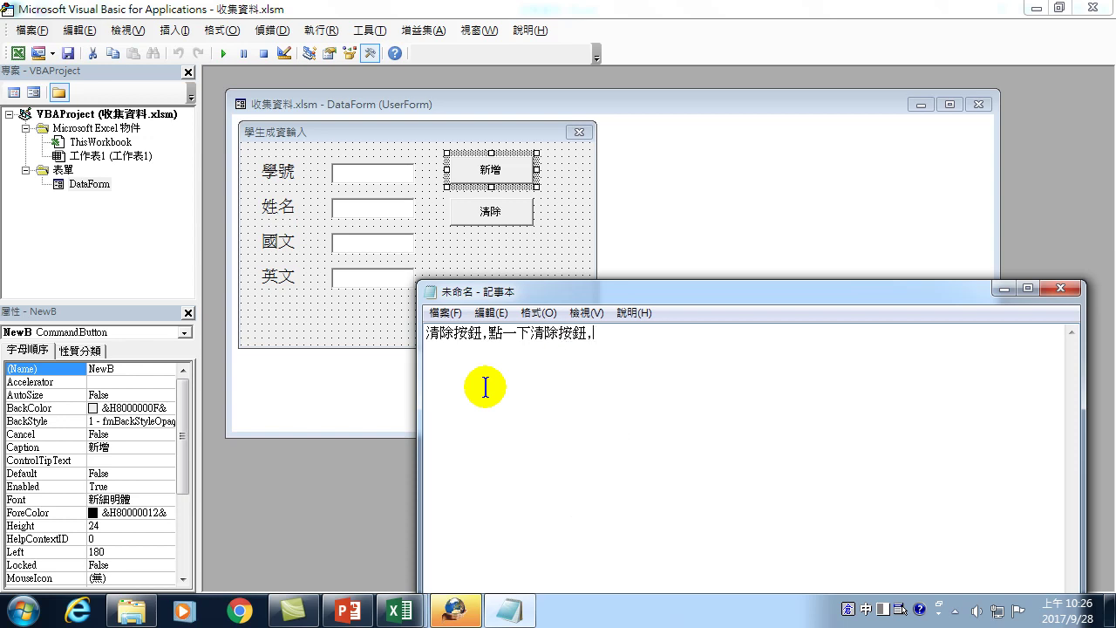
key("BackSpace")
Write the note 將學號textBox變成空白, on line two
type("將")
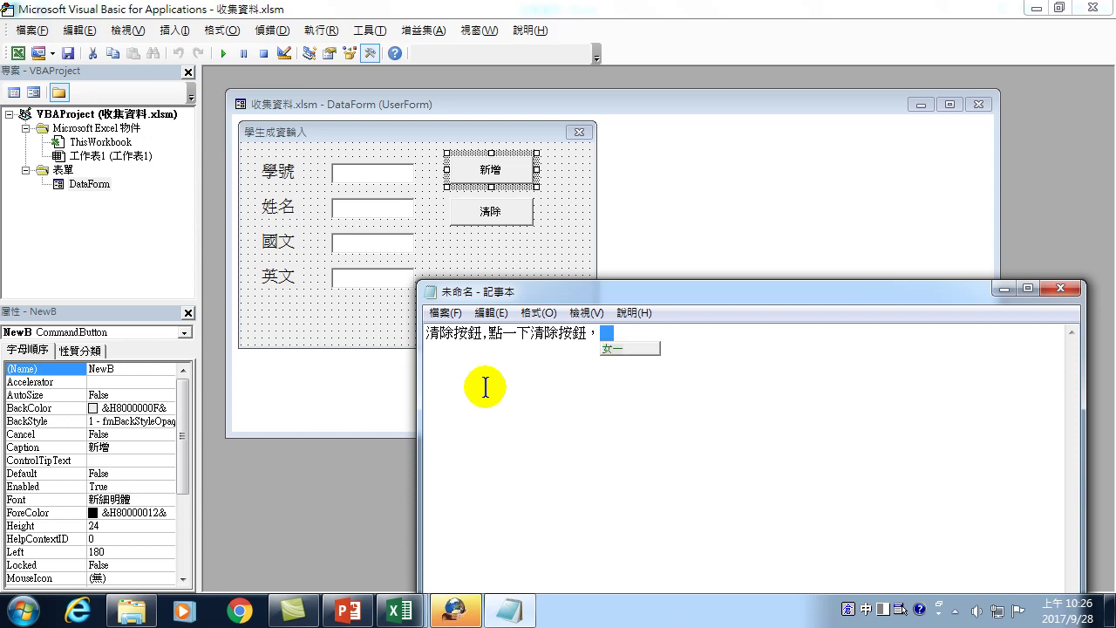
key("BackSpace")
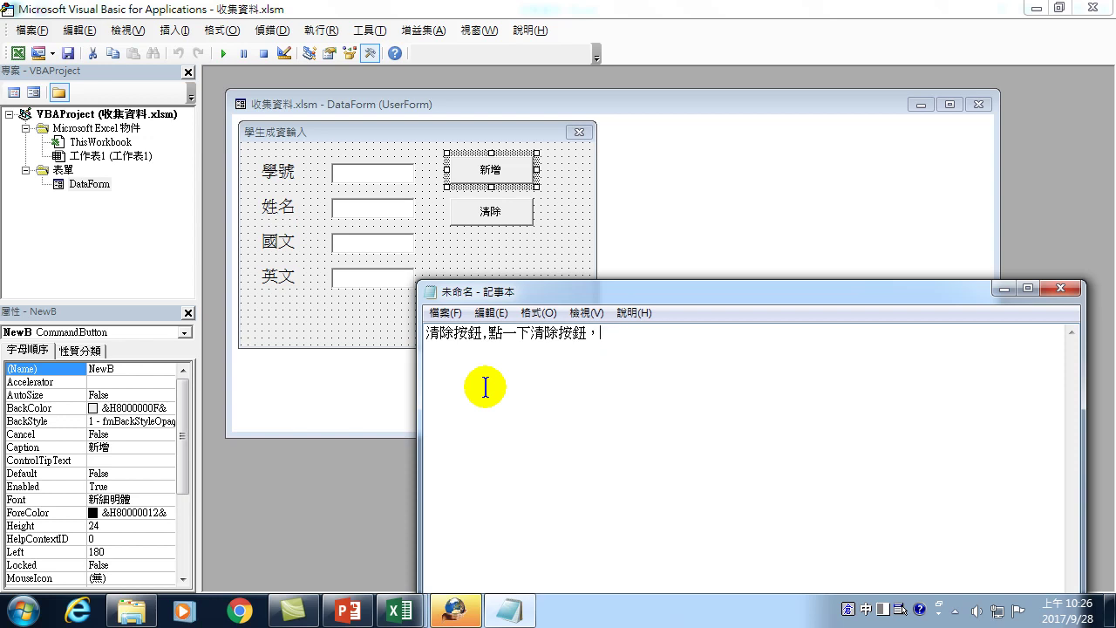
type("將")
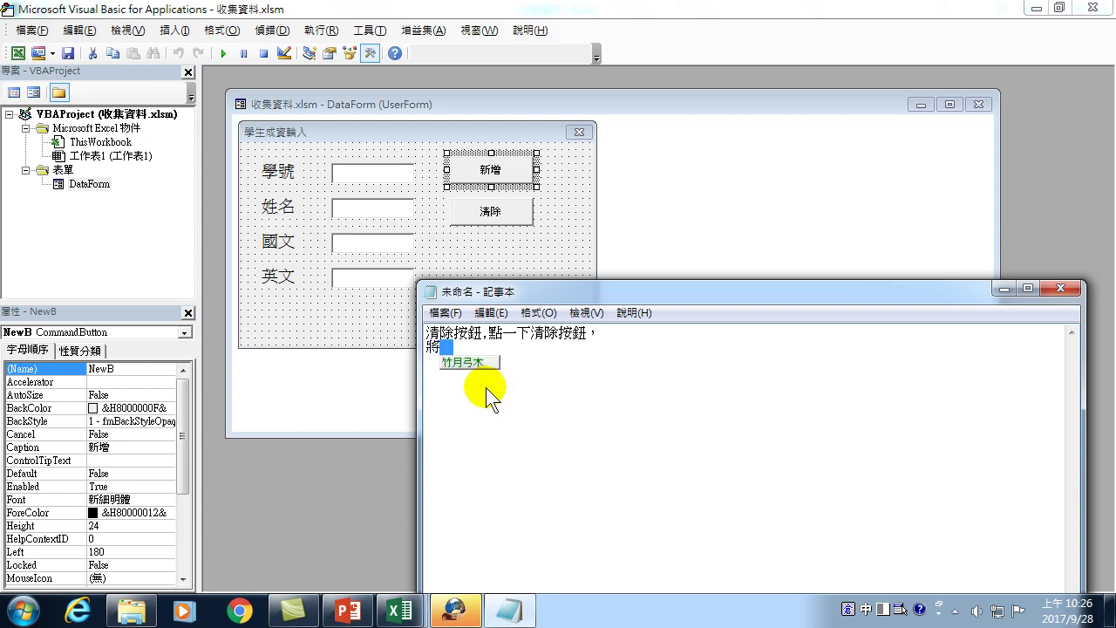
type("學號")
key("Return")
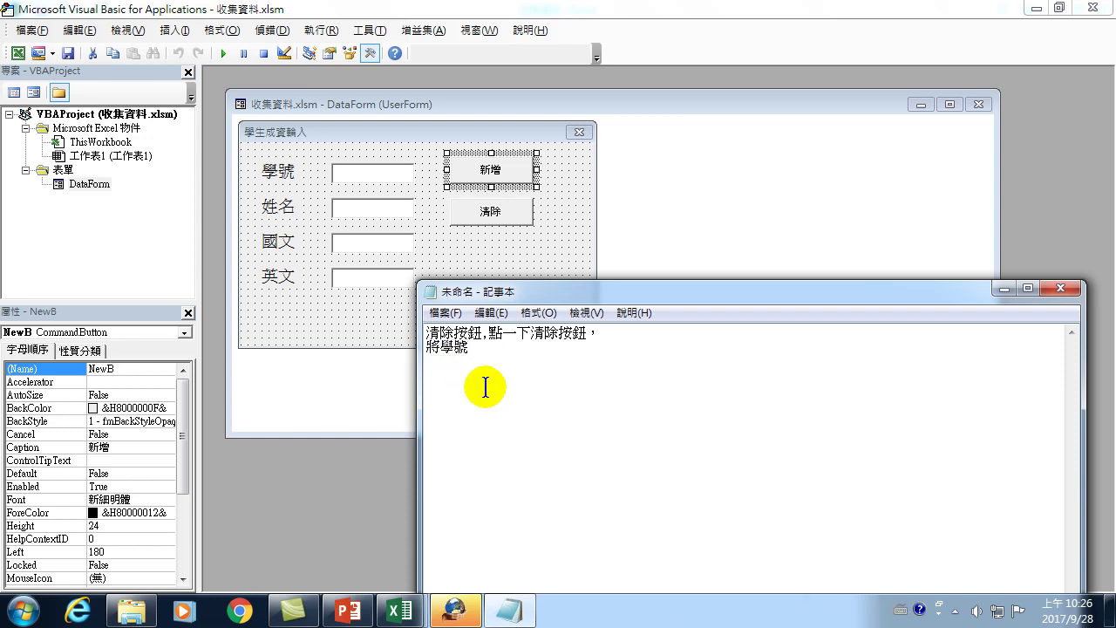
type("x")
type("xt")
type("box")
key("BackSpace")
key("BackSpace")
key("BackSpace")
type("Box")
type("變成")
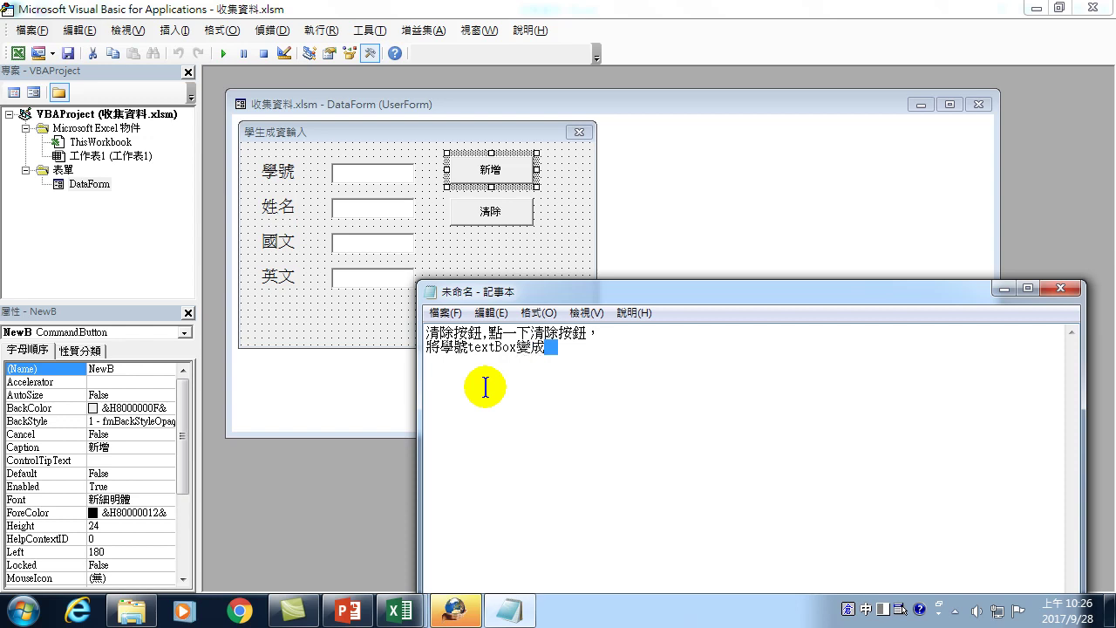
type("空白,")
key("Return")
Write the note 將姓名textBox變成空白, on line three
type("將")
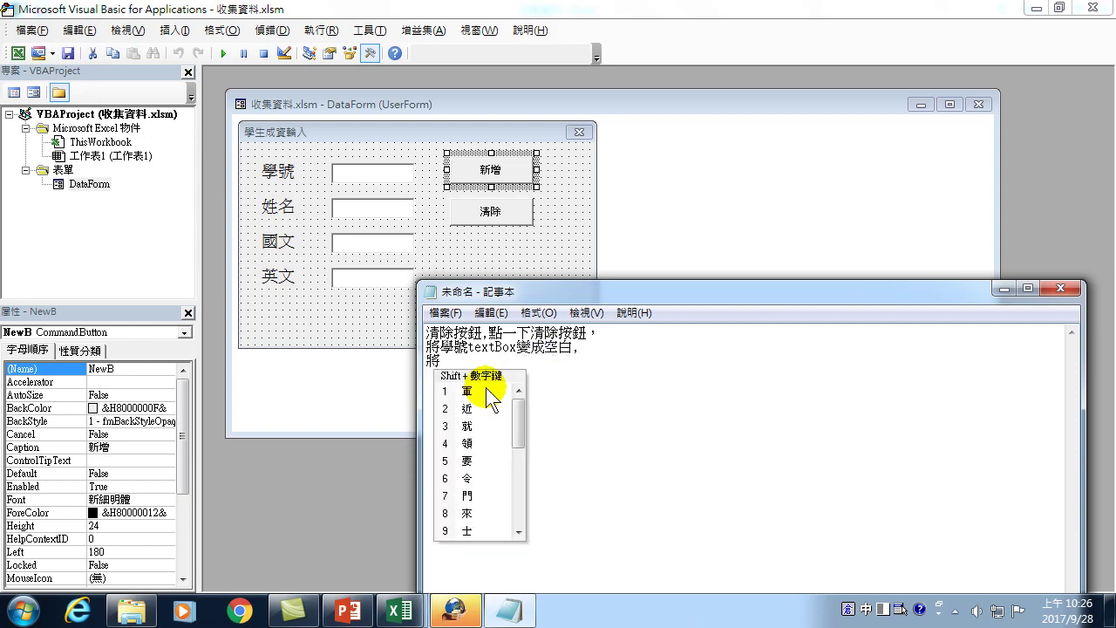
type("姓名")
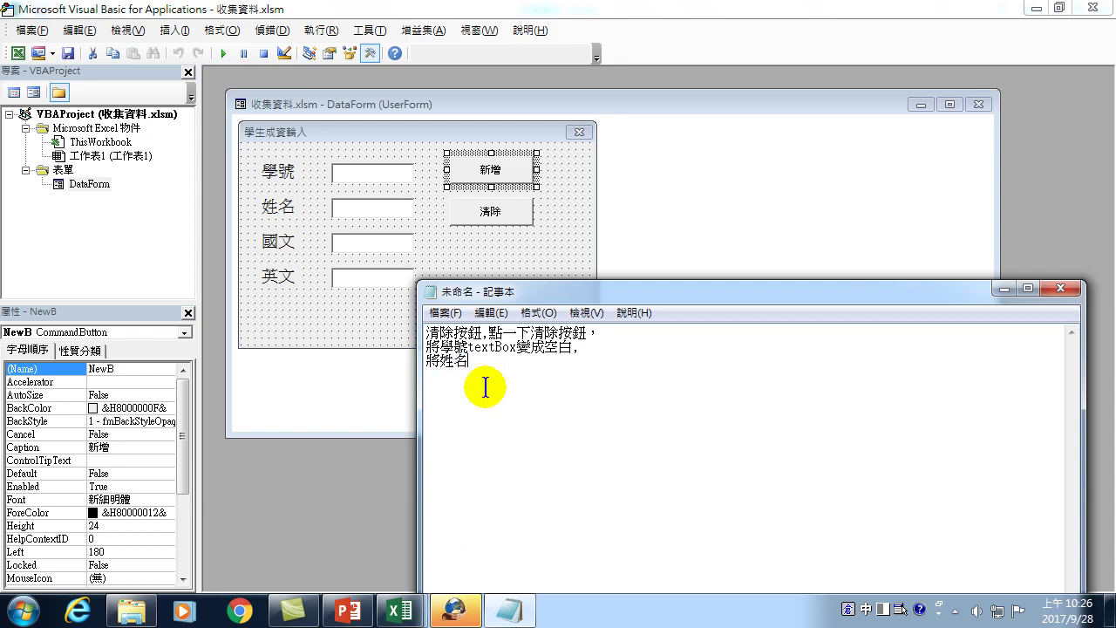
key("ctrl+space")
type("textBox")
key("ctrl+space")
type("變成空白,")
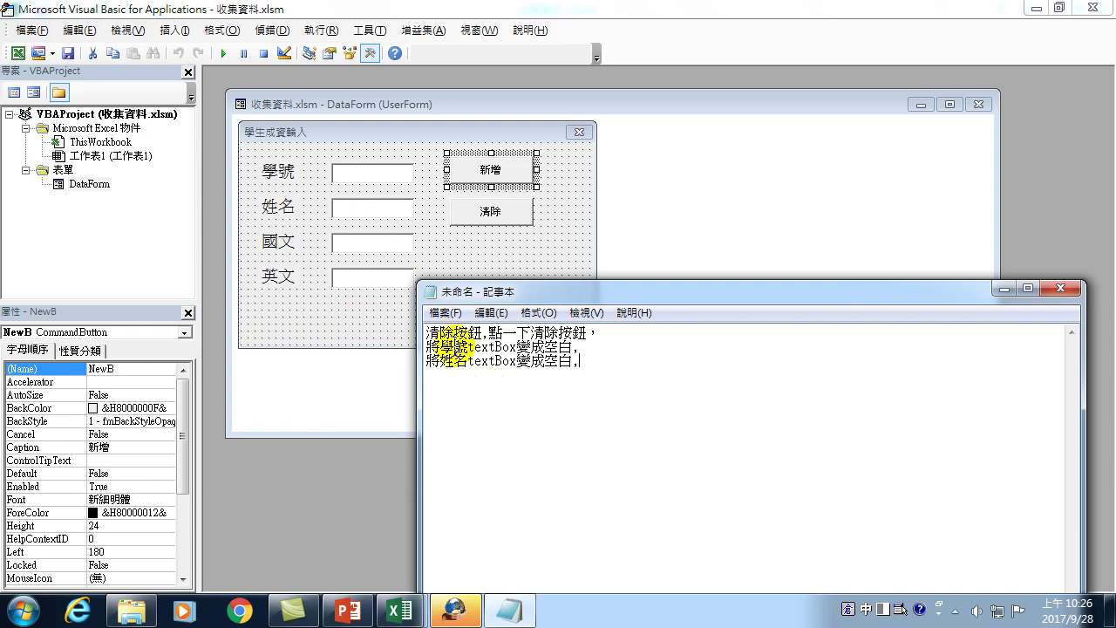
Annotate the 學號 line with the .Text property and an empty-string ("") note
left_click_drag(440, 347, 491, 347)
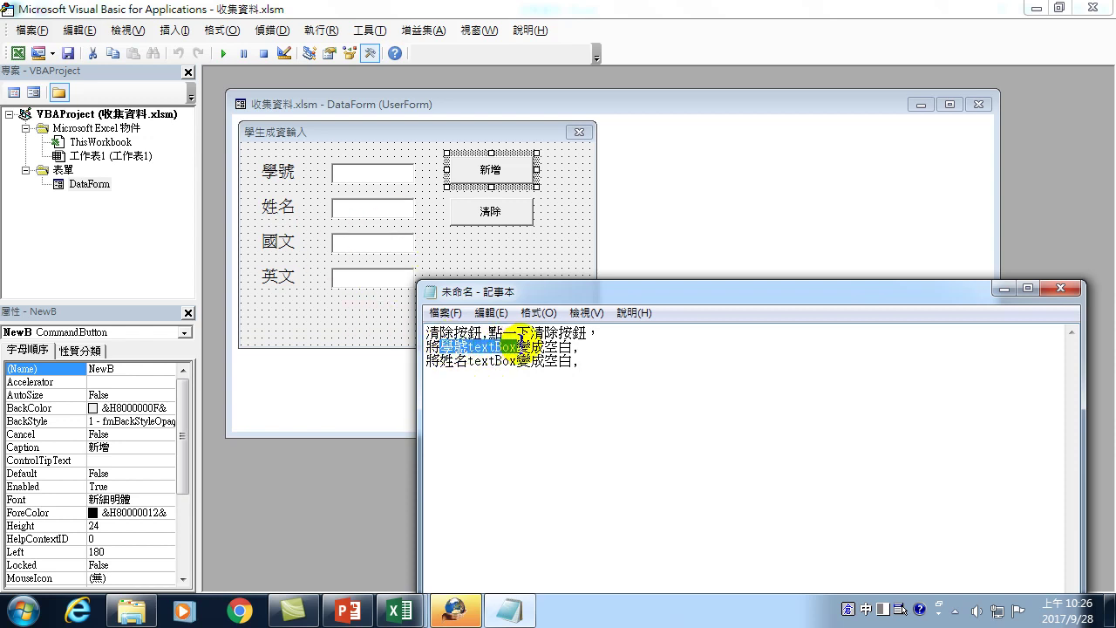
left_click(521, 346)
type("()")
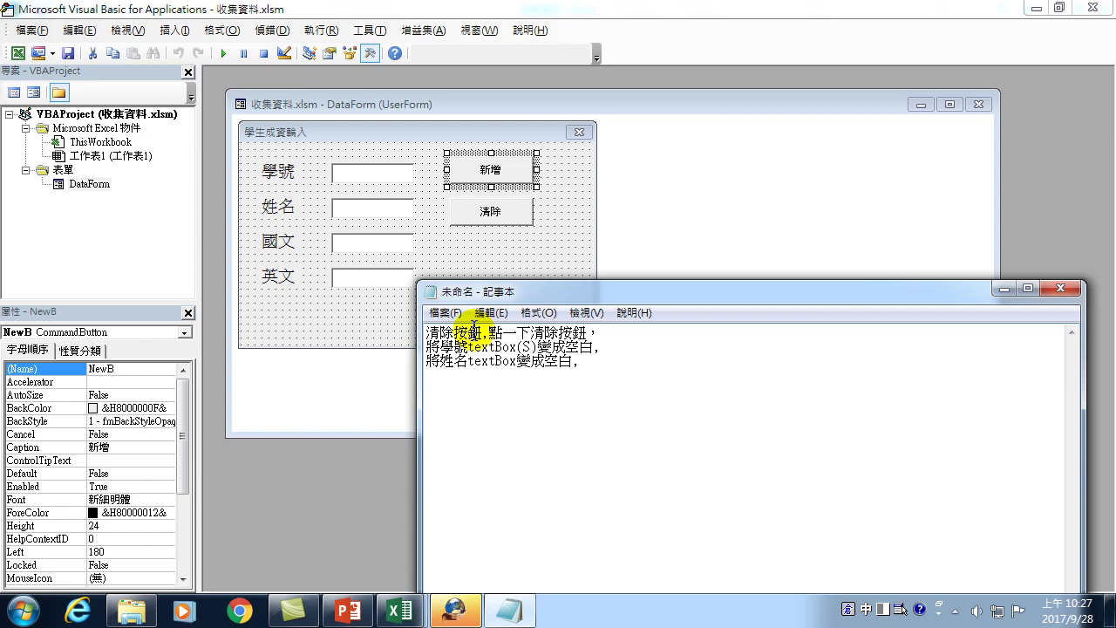
type("TE")
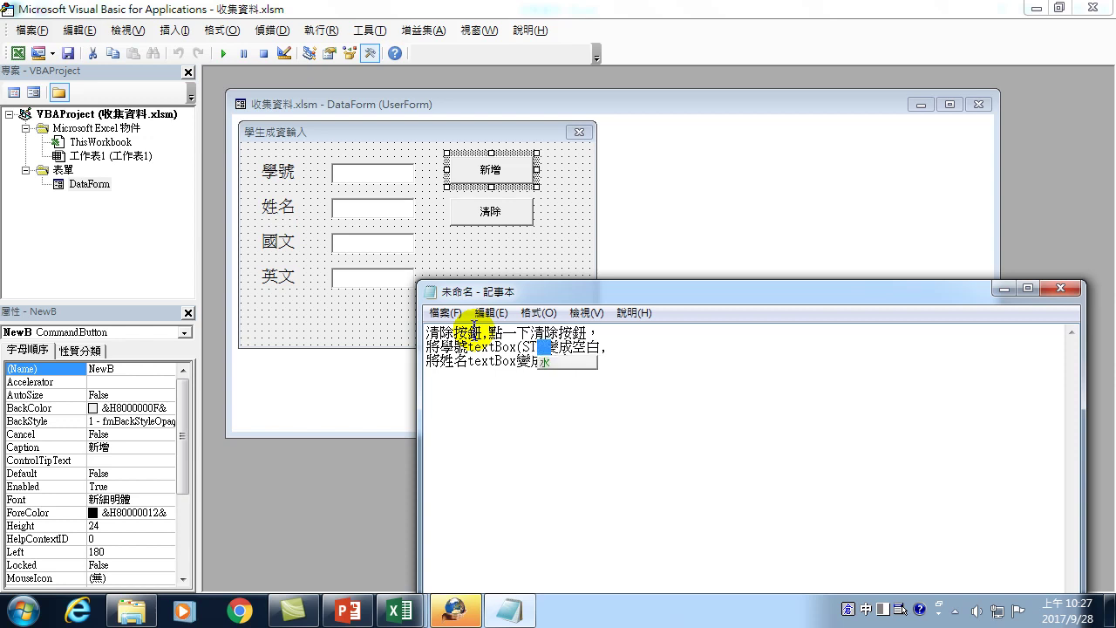
key("BackSpace")
key("ctrl+space")
type("ext")
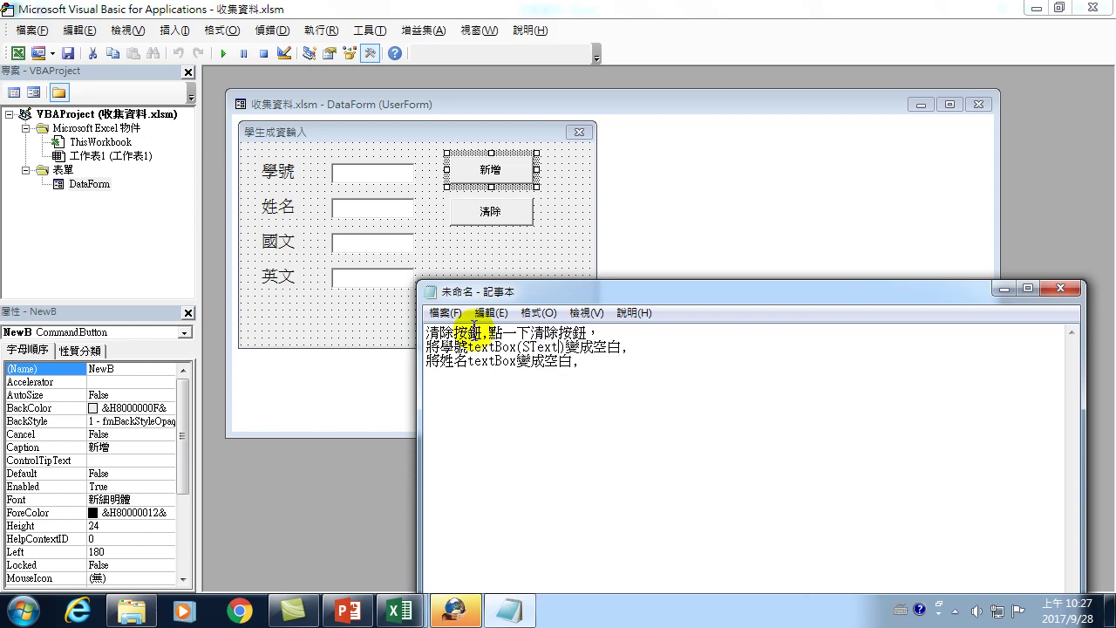
type(".")
type("Text")
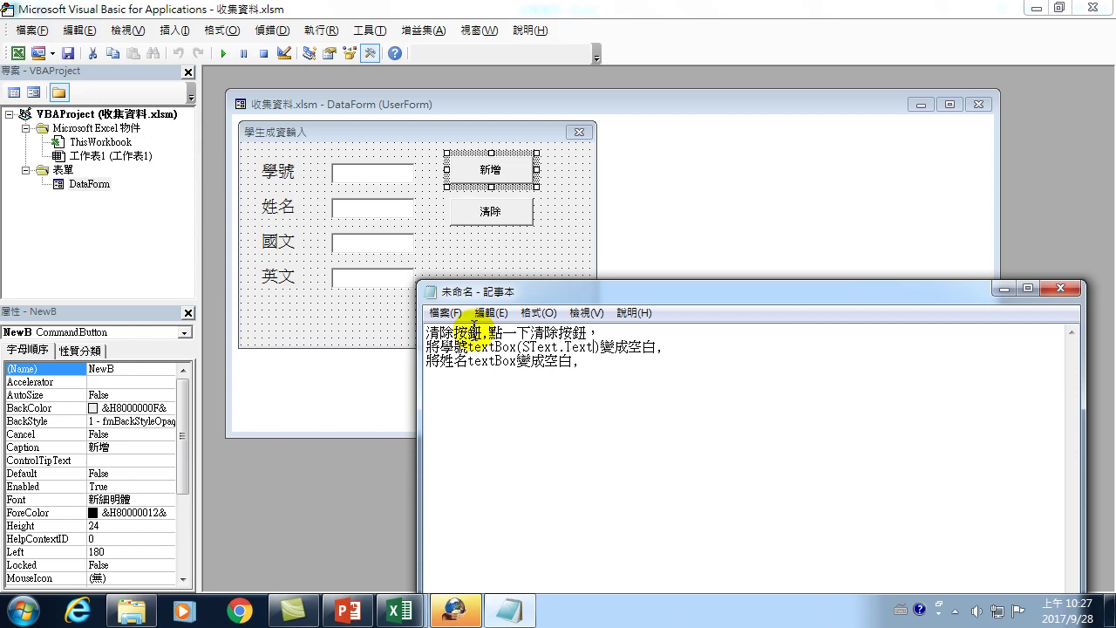
left_click(657, 347)
type("()")
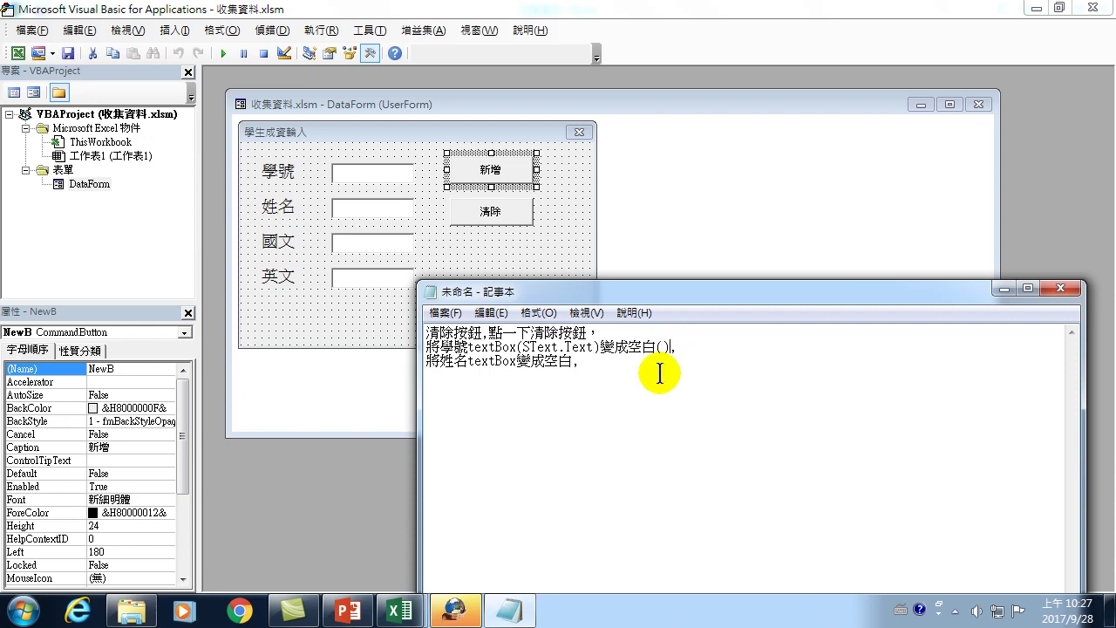
type("\"\"")
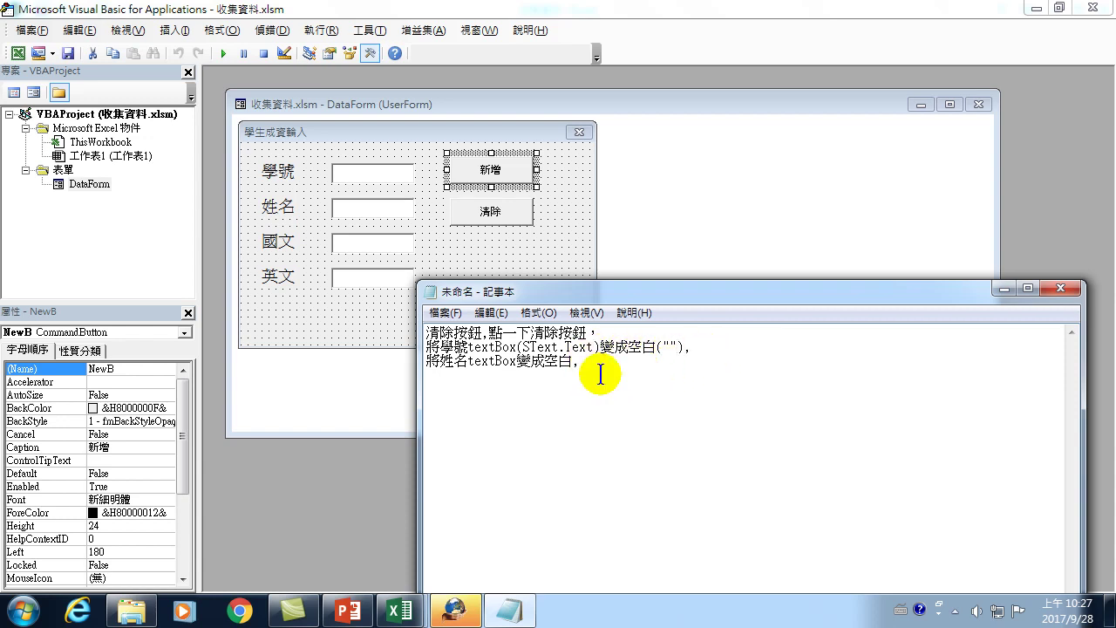
type(".")
key("Return")
key("Return")
Append the code SText.Text = "" to the 學號 line and select it
left_click(722, 346)
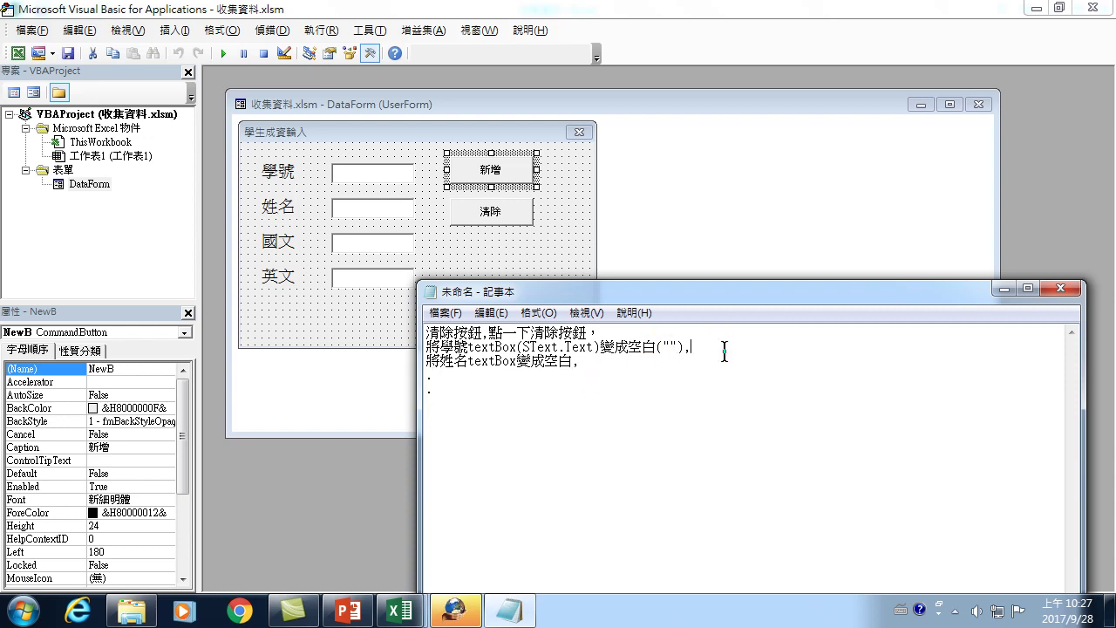
type("  ==")
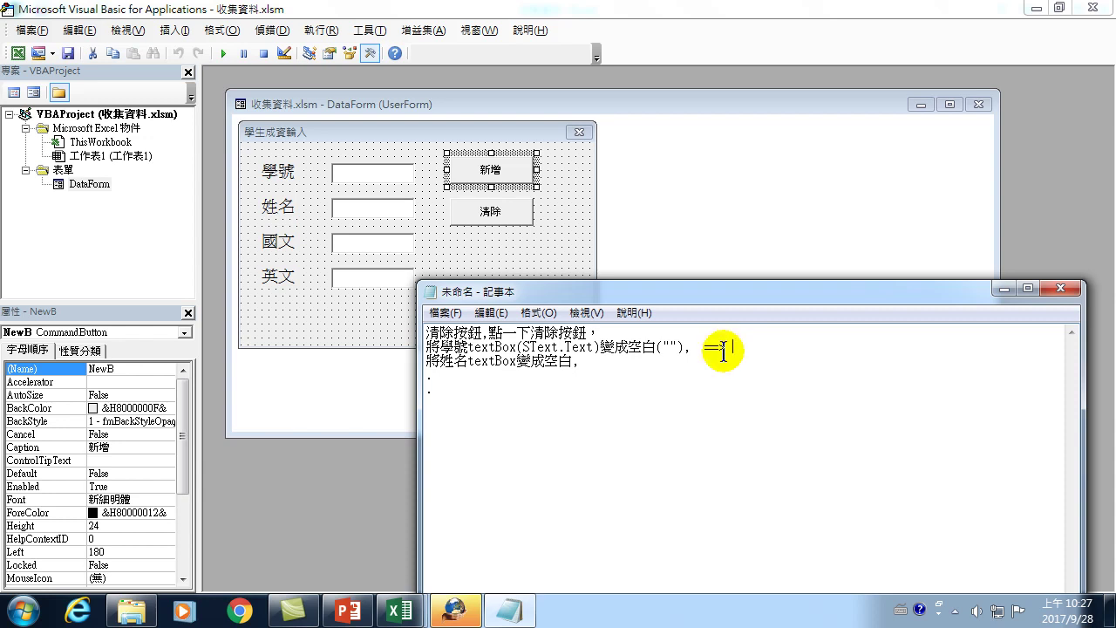
key("ctrl+space")
type("T")
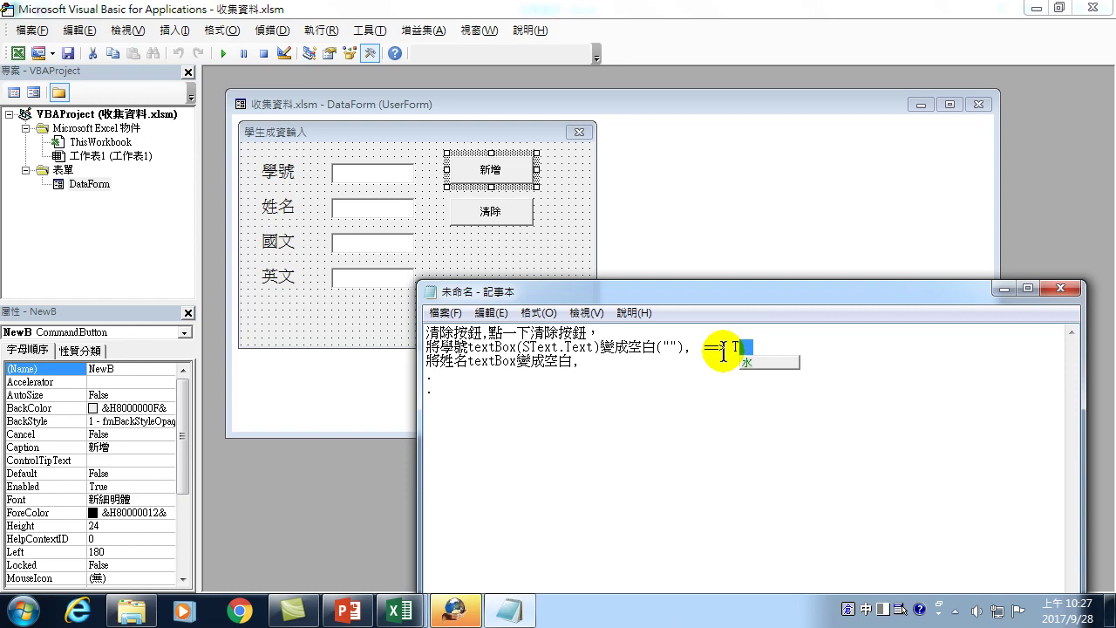
key("ctrl+space")
key("BackSpace")
type("S")
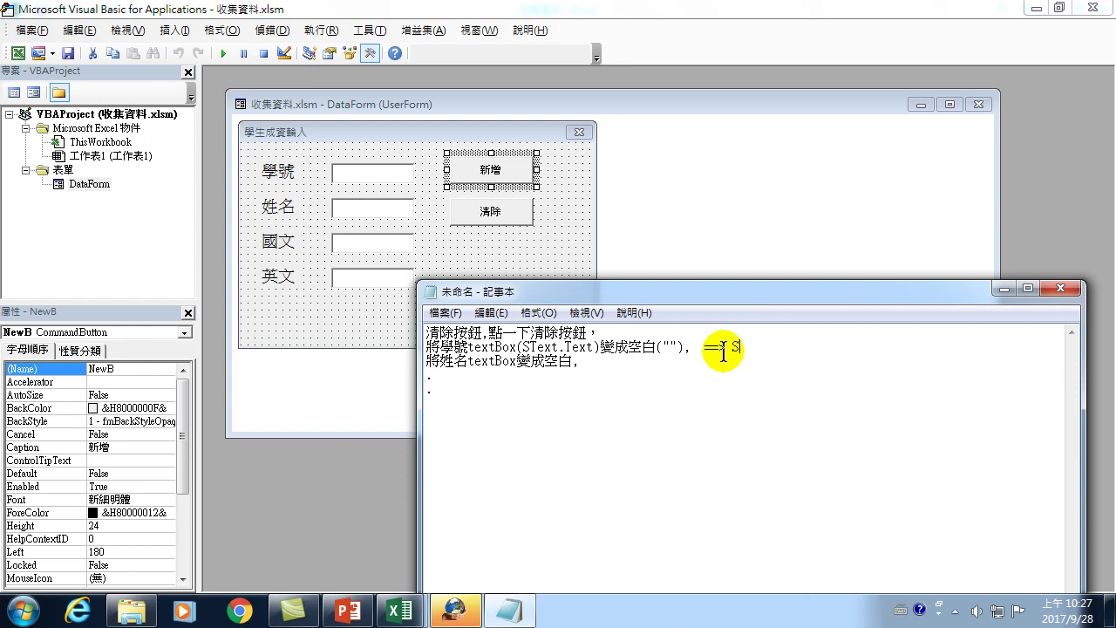
type("Text,.")
key("BackSpace")
type("Text.Text = \"\"")
left_click_drag(730, 347, 838, 348)
key("ctrl+c")
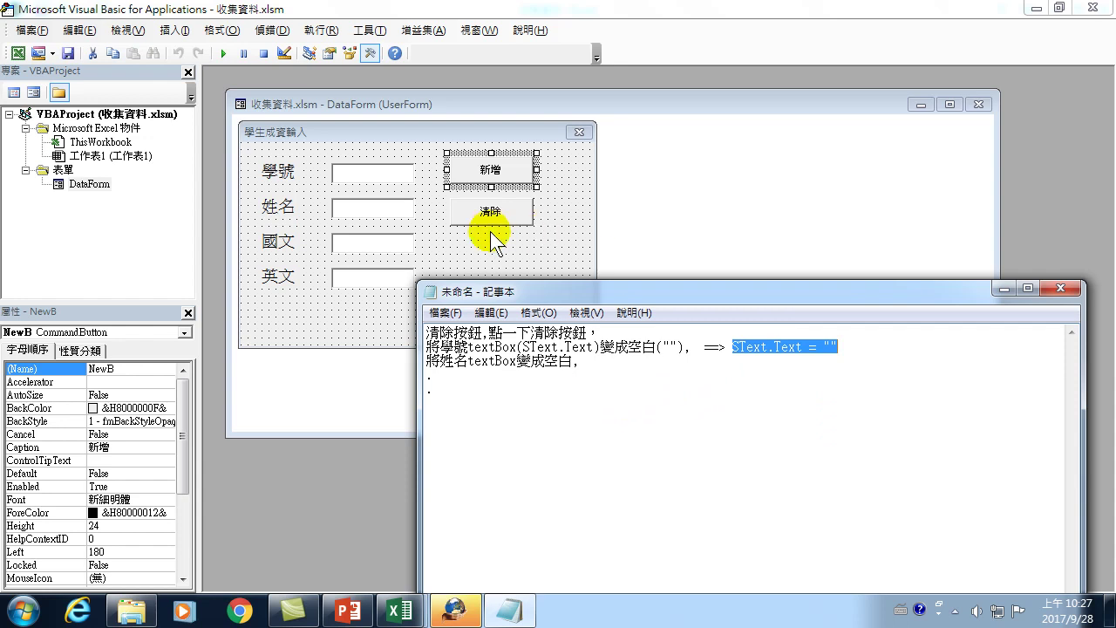
Open ClearB_Click for the 清除 button and write SText.Text = ""
left_click(686, 187)
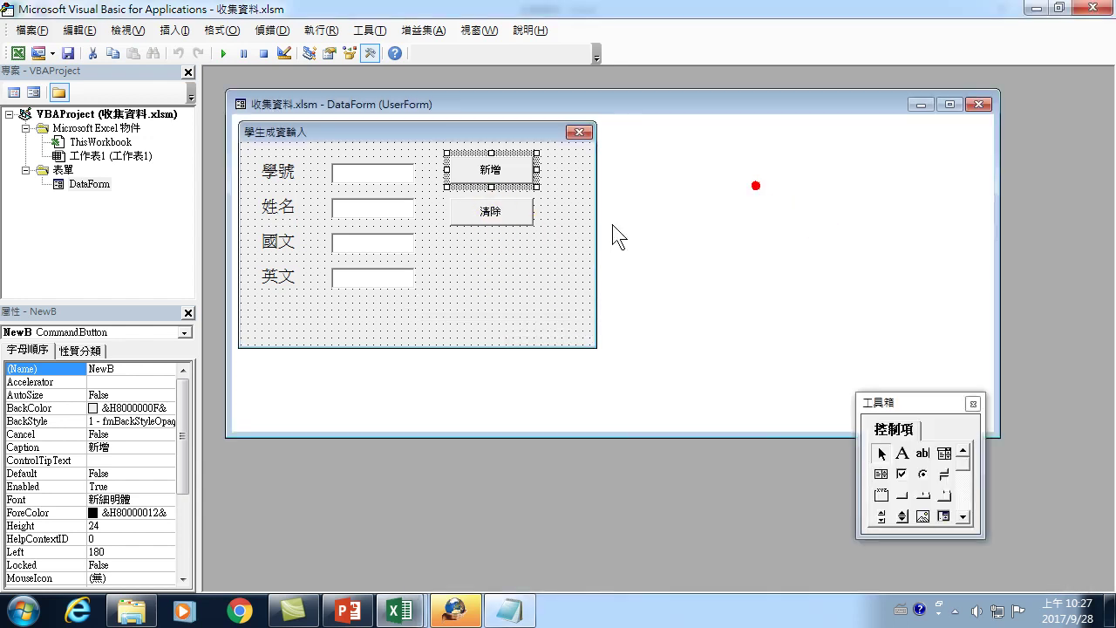
double_click(491, 212)
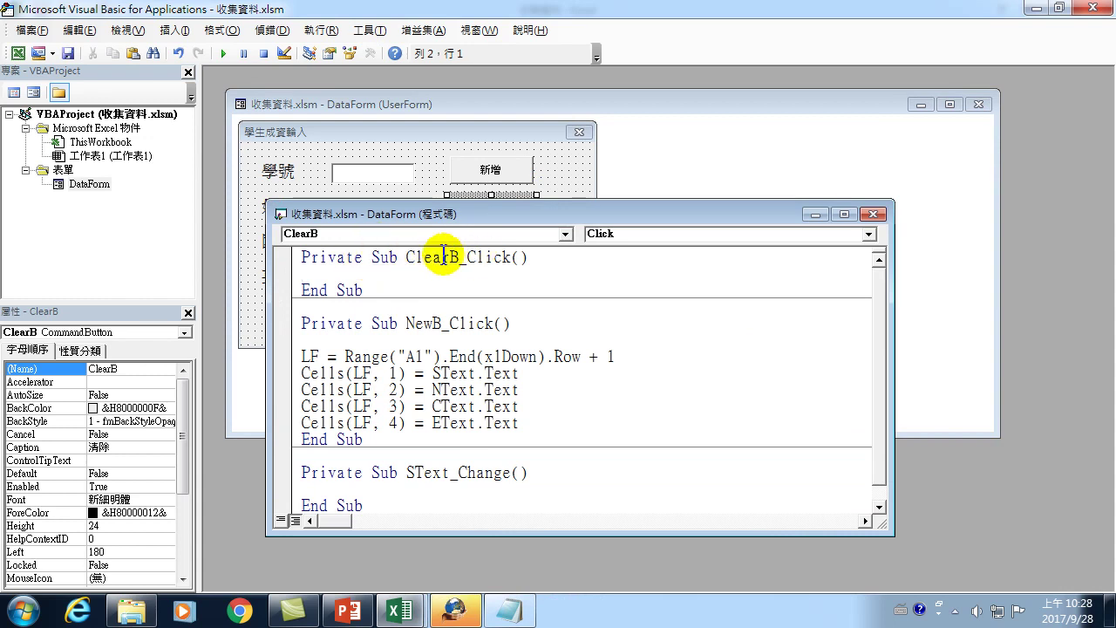
key("Return")
key("Return")
key("Return")
key("Up")
key("Up")
type("SText.Text = ")
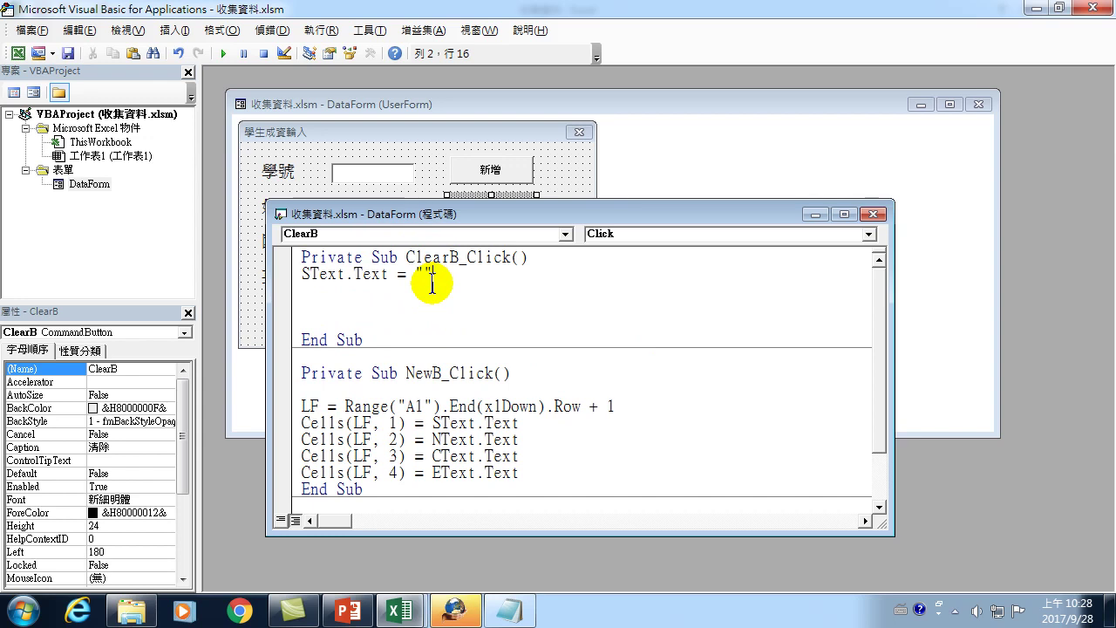
type("\"\"")
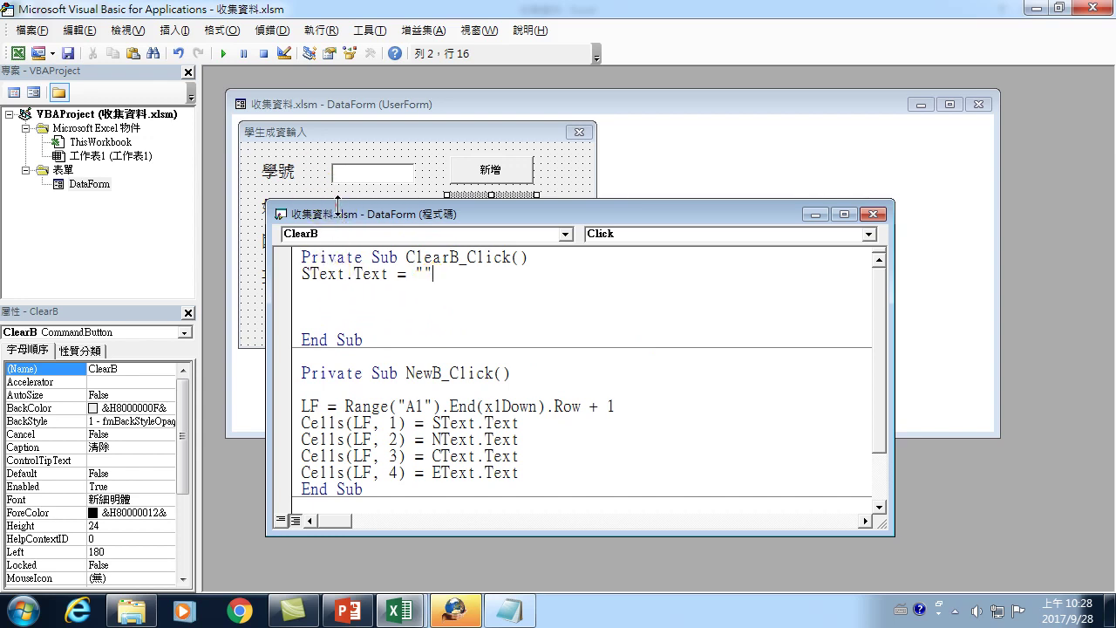
Add a NText.Text = "" line below the SText statement
left_click_drag(393, 208, 487, 188)
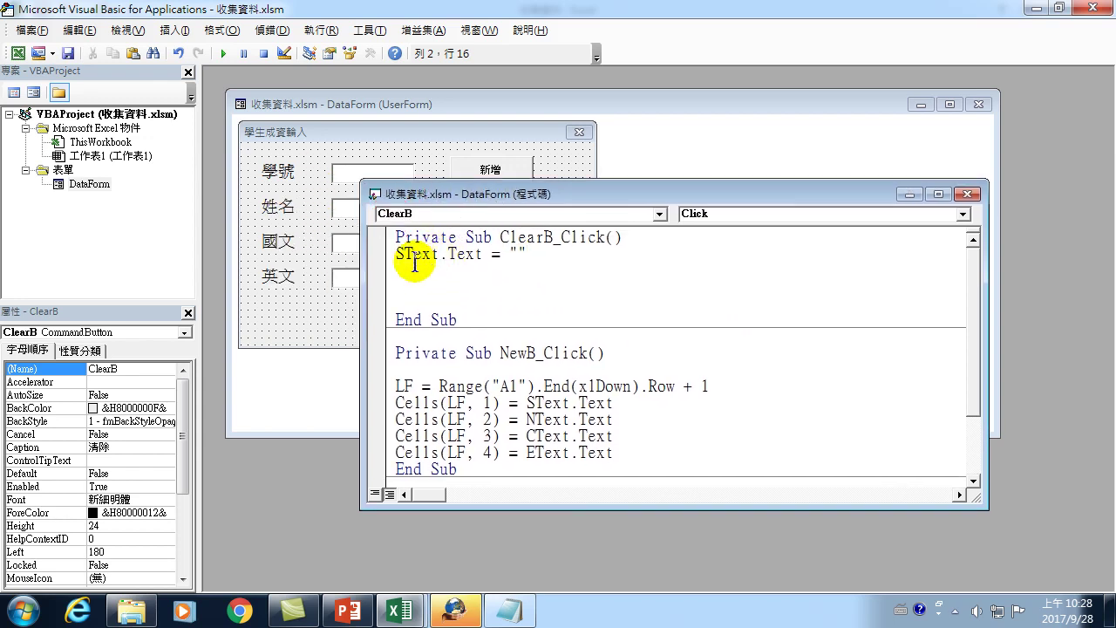
left_click(409, 255)
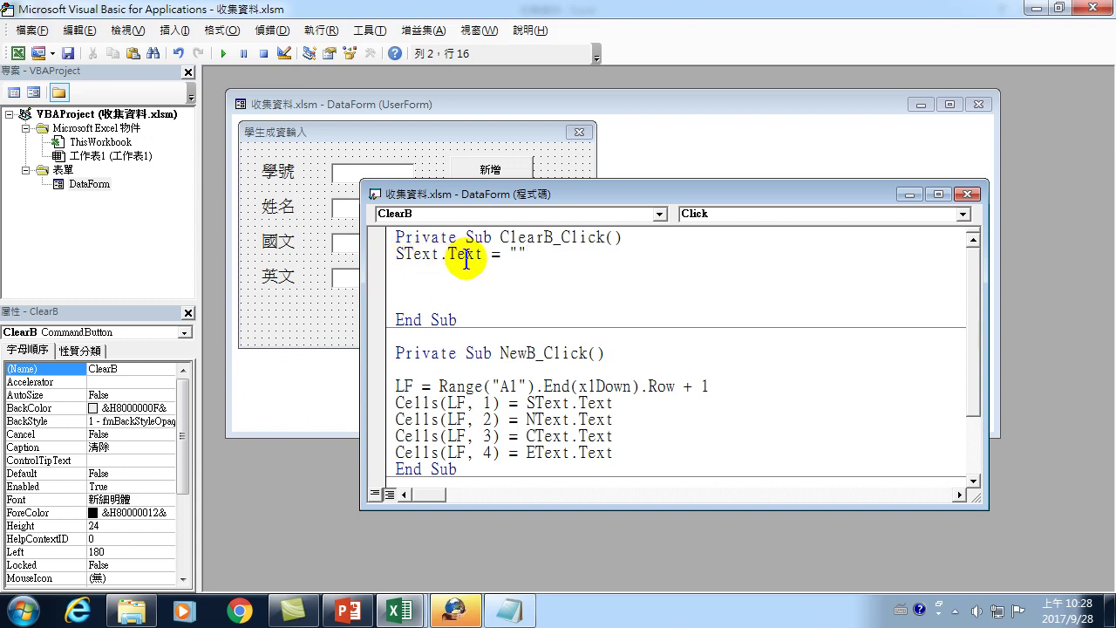
key("Return")
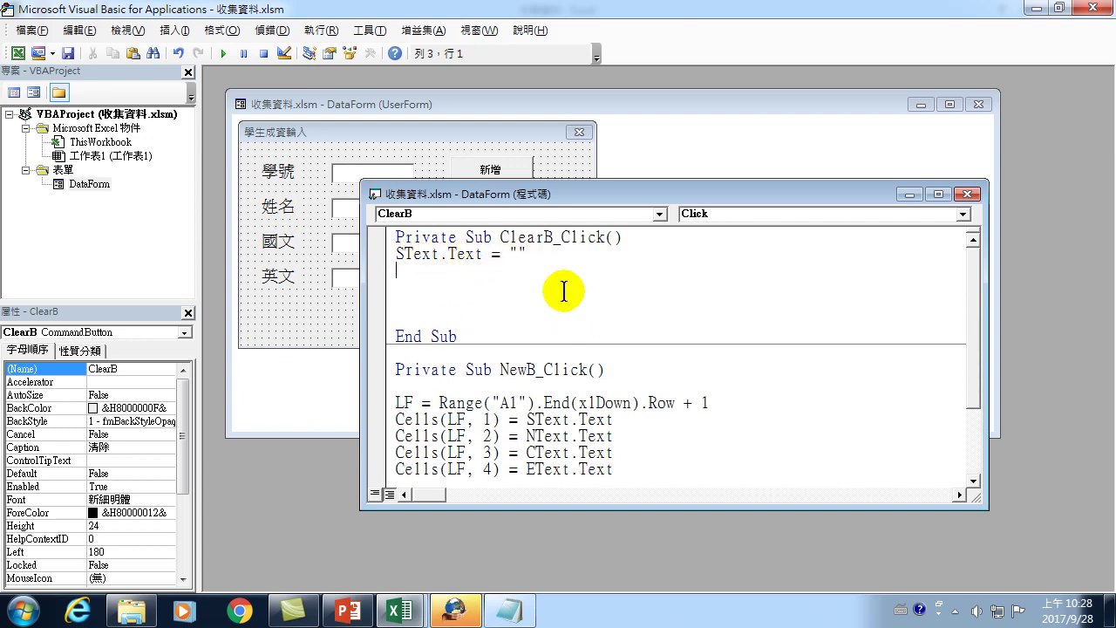
key("ctrl+v")
key("Home")
key("Delete")
type("N")
key("End")
Add CText.Text = "" and EText.Text = "" lines, then close the editor
key("Return")
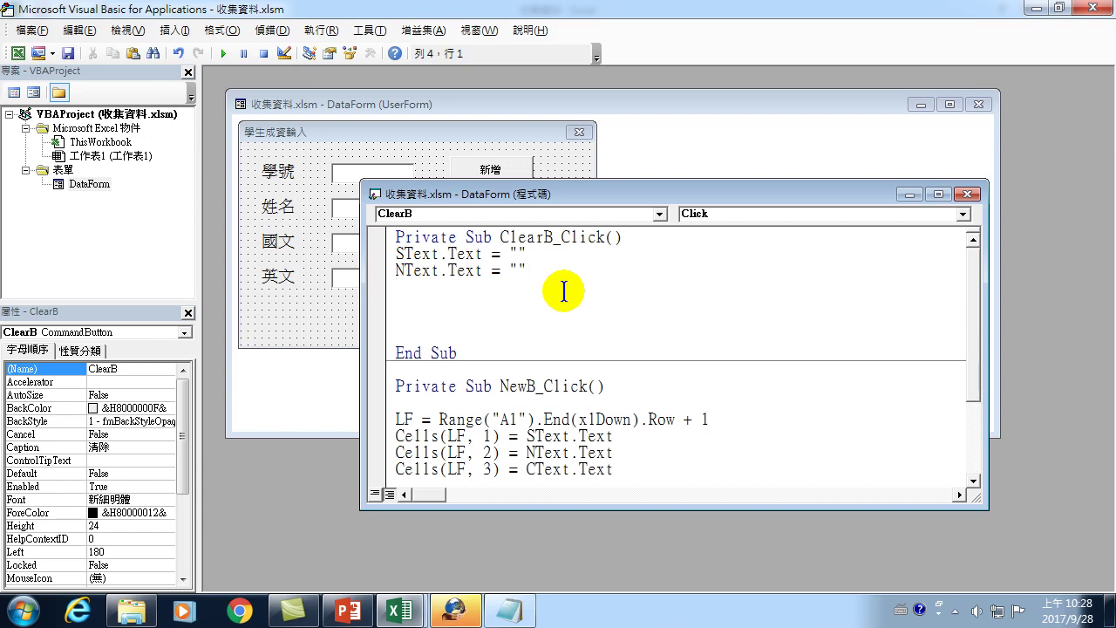
key("ctrl+v")
key("Home")
type("C")
key("Delete")
key("End")
key("Return")
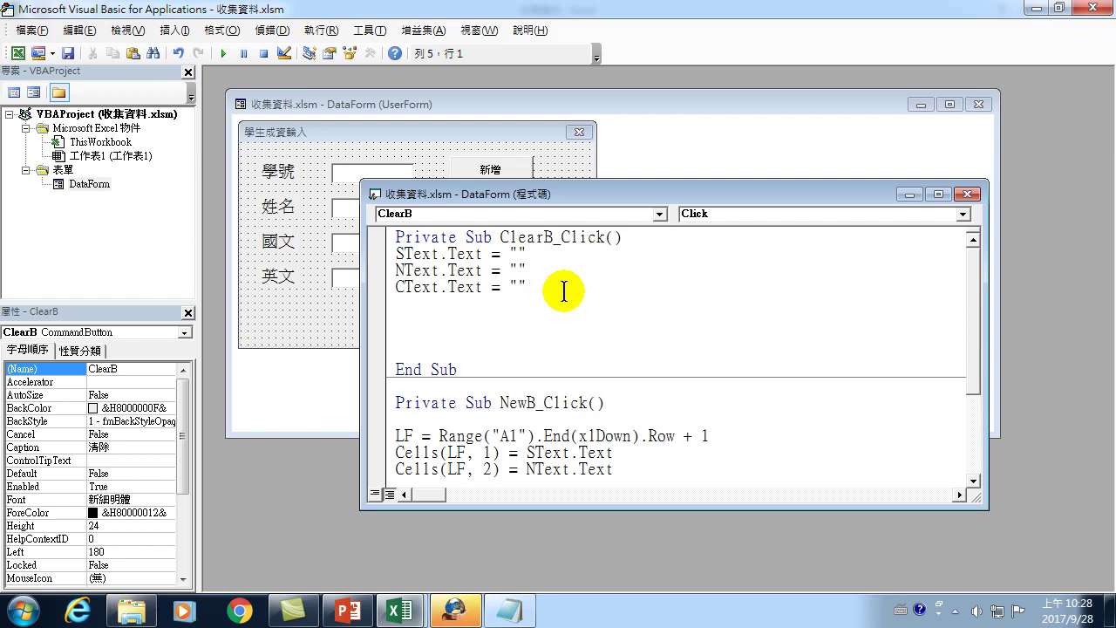
key("ctrl+v")
key("Home")
type("E")
key("Delete")
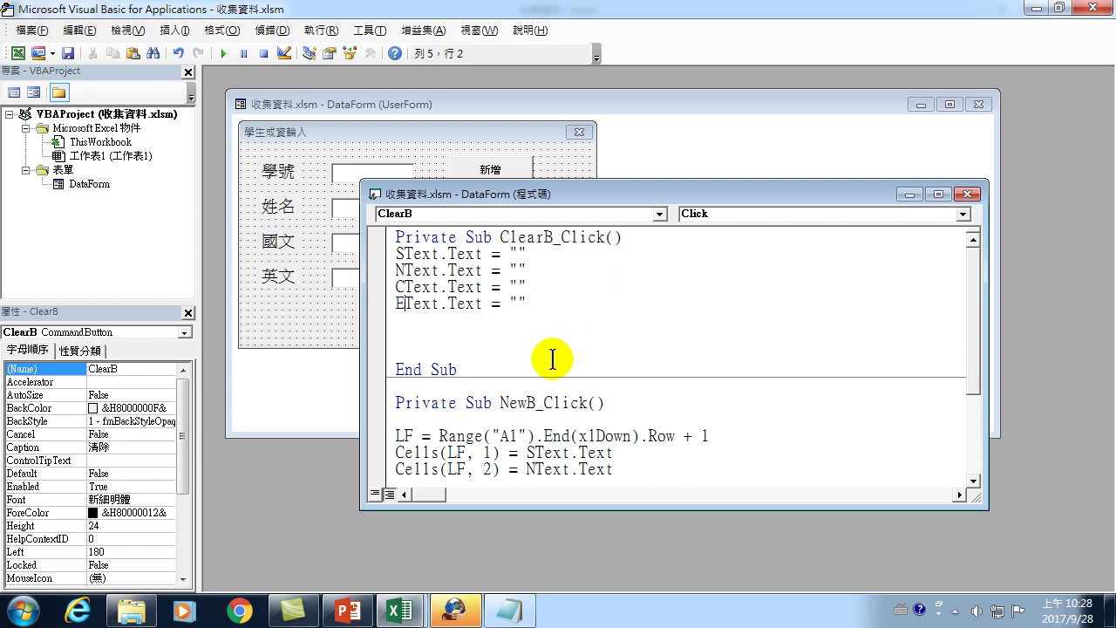
left_click(1093, 9)
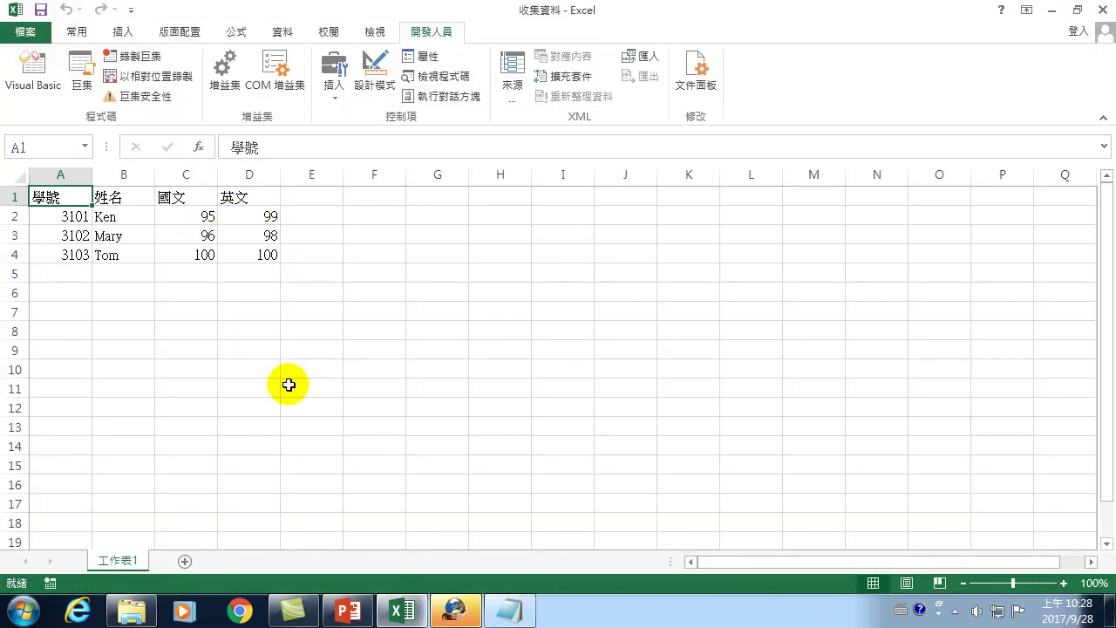
Run DataForm, enter test record 3101 with scores 92 and 93, clear it, and show Notepad
left_click(28, 71)
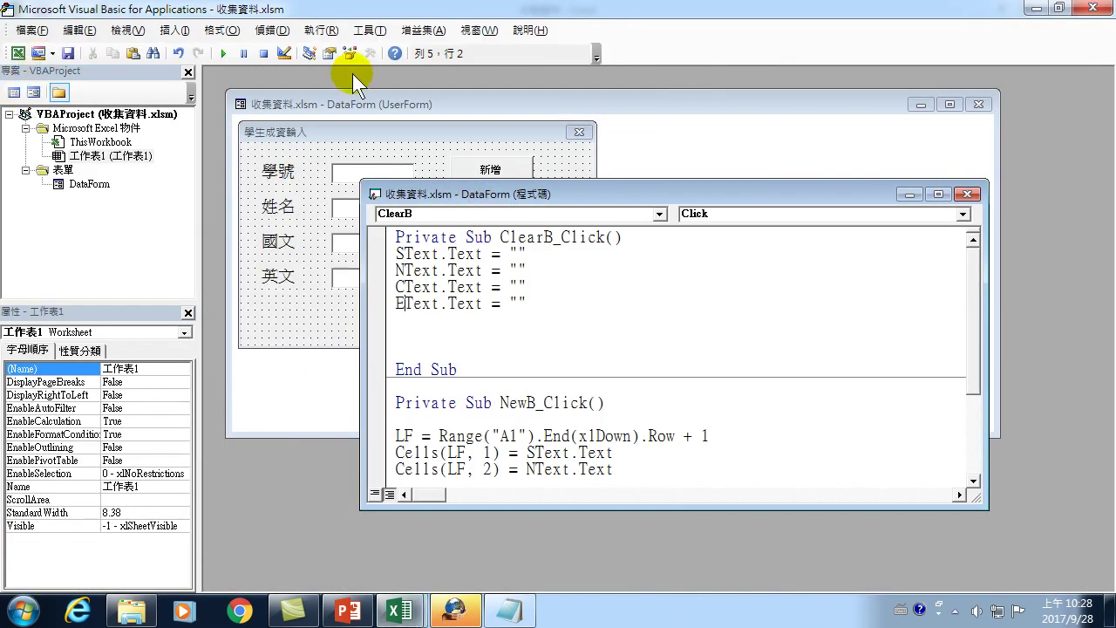
left_click(225, 55)
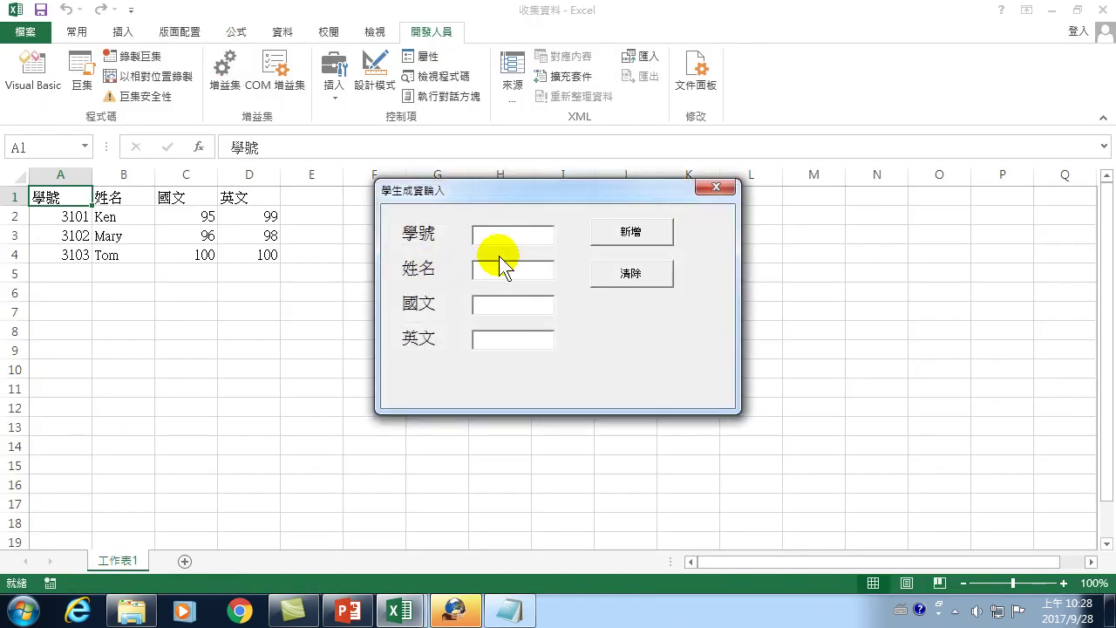
type("3101")
type("Ken")
type("92")
type("93")
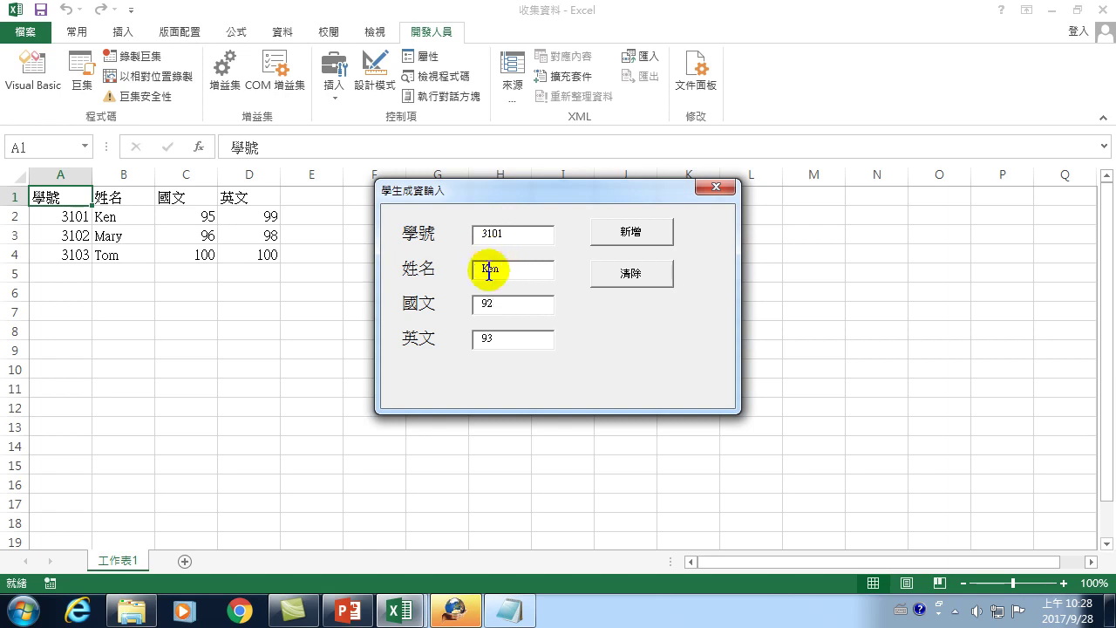
left_click(629, 277)
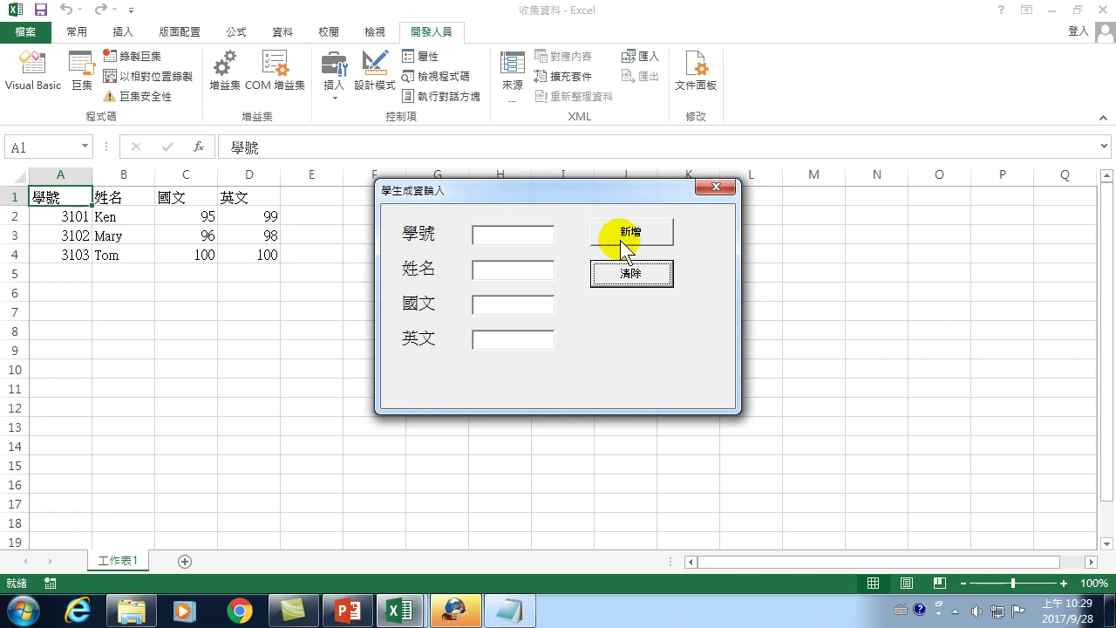
left_click(508, 616)
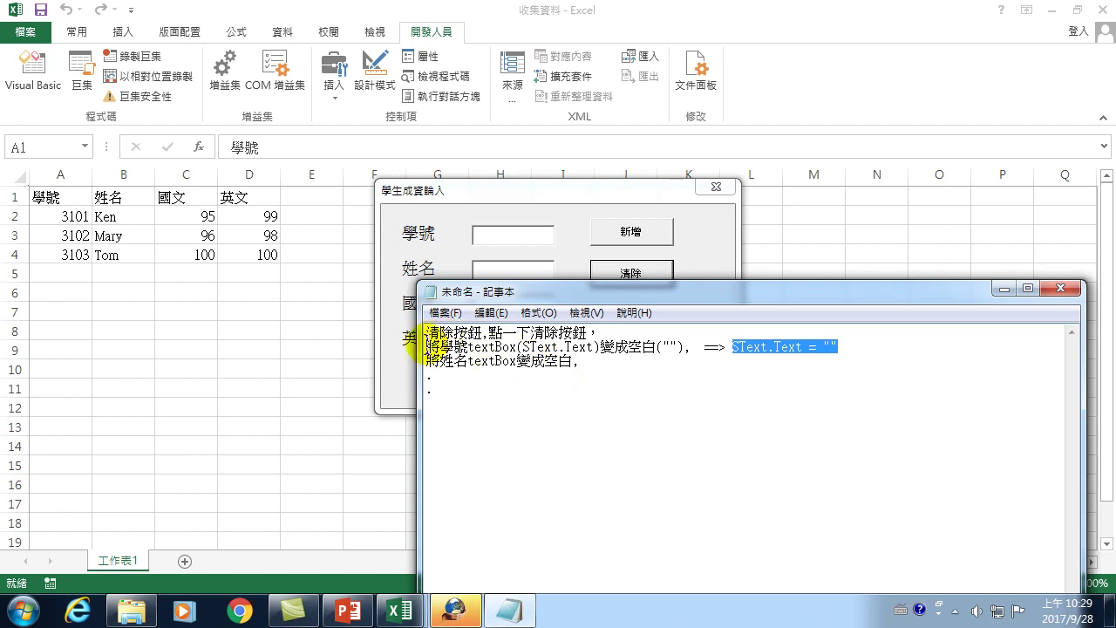
Select the 清除按鈕 explanation lines in the Notepad notes
mouse_move(425, 332)
left_mouse_down()
mouse_move(546, 349)
mouse_move(689, 348)
left_mouse_up()
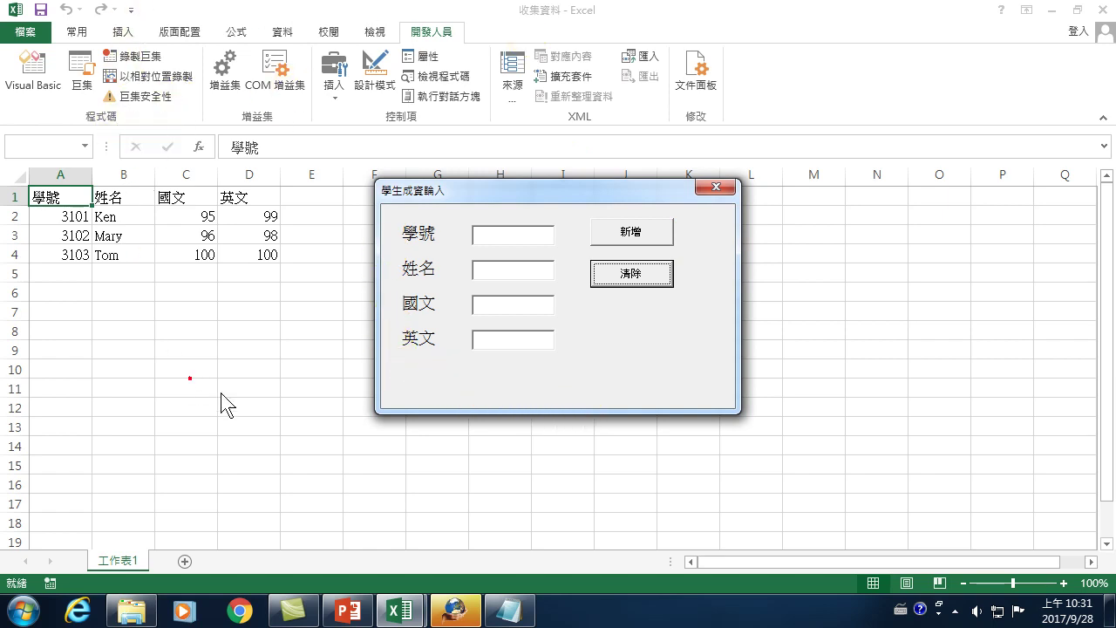
Close the form, save the workbook with A1 selected, quit Excel, and show the 20170928 folder
left_click(731, 186)
left_click(1092, 8)
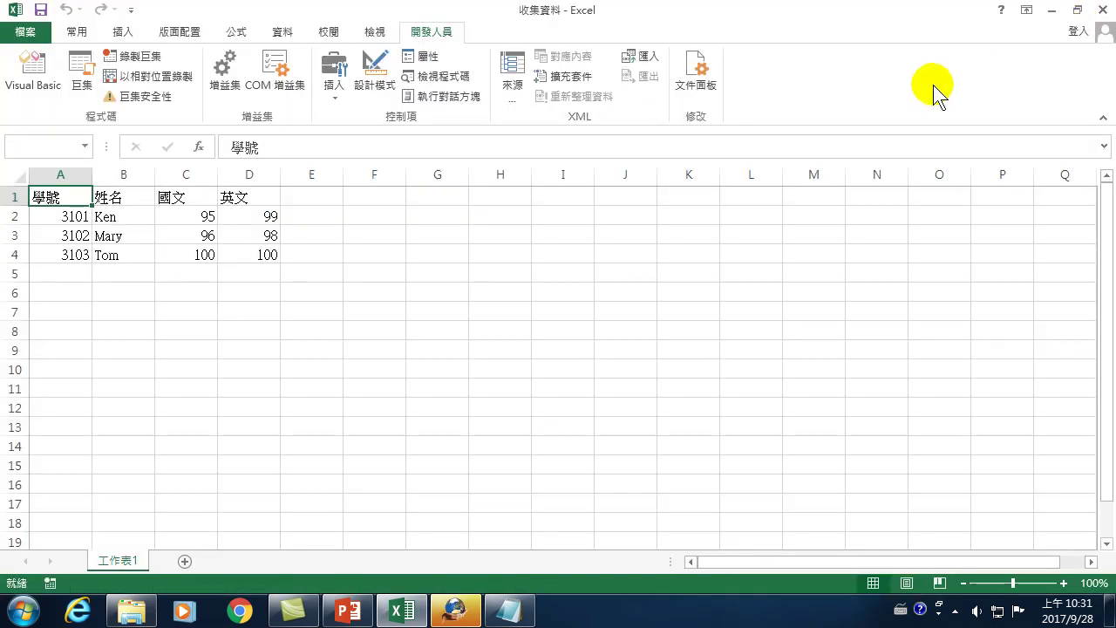
left_click(44, 199)
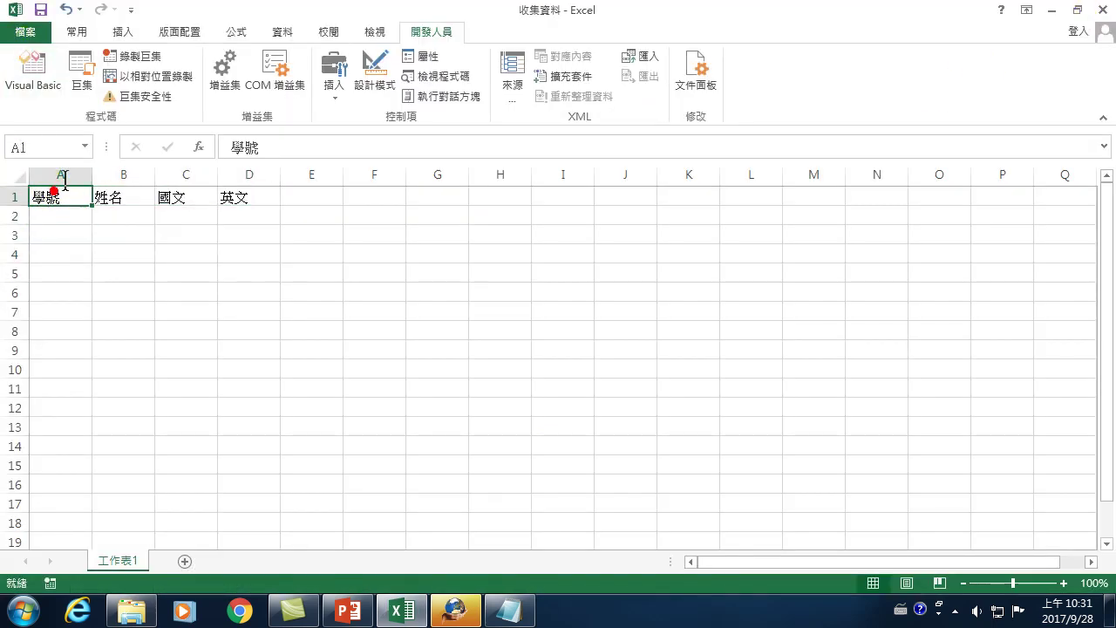
left_click(41, 10)
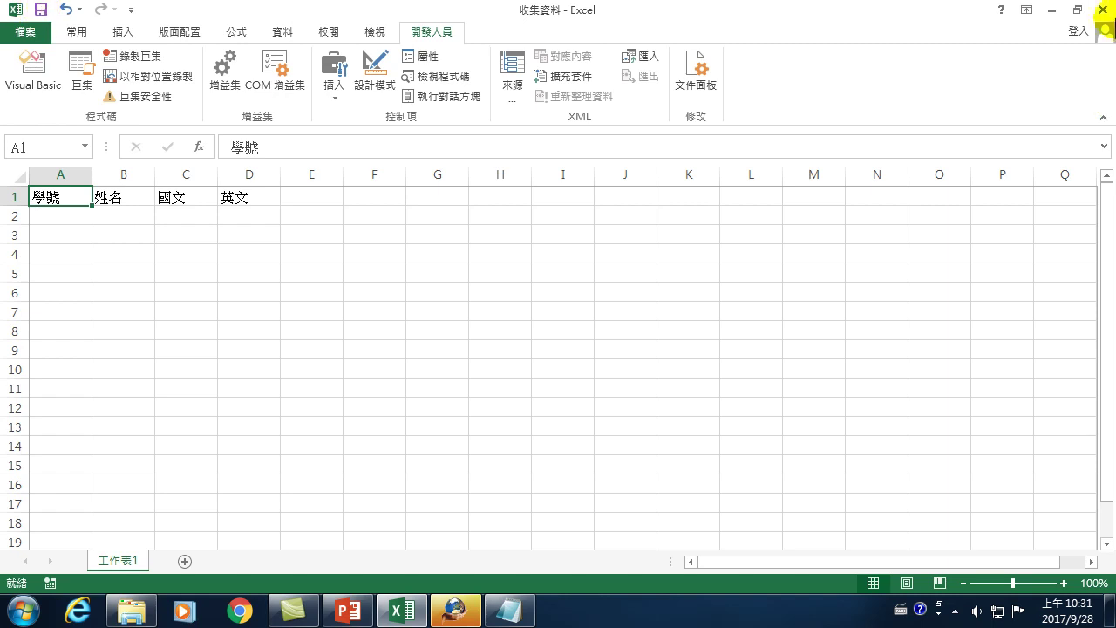
left_click(1104, 9)
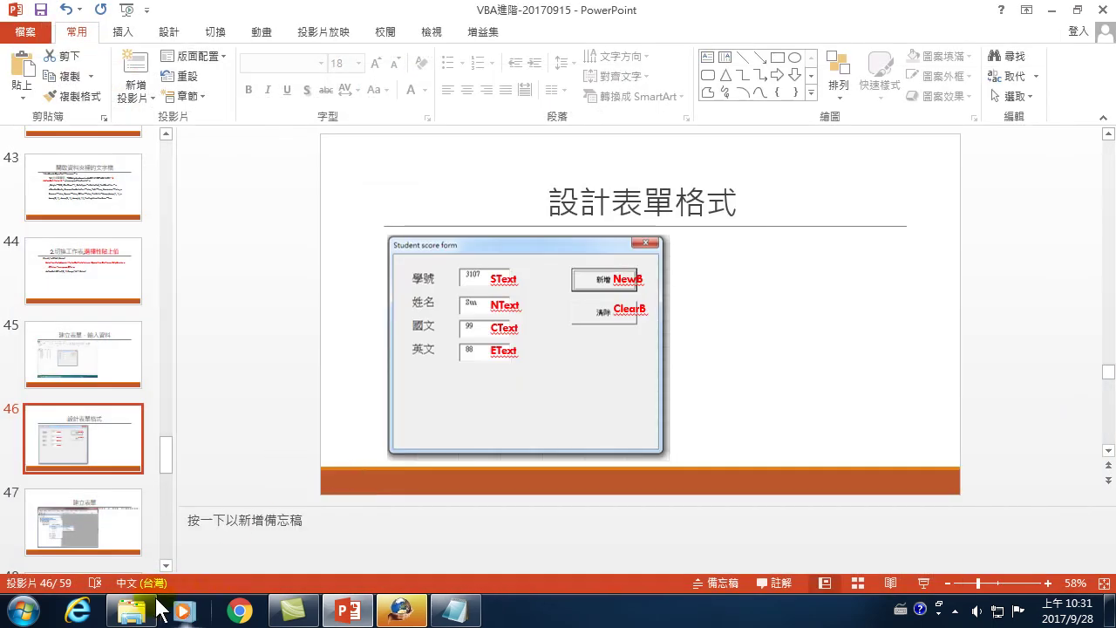
left_click(137, 610)
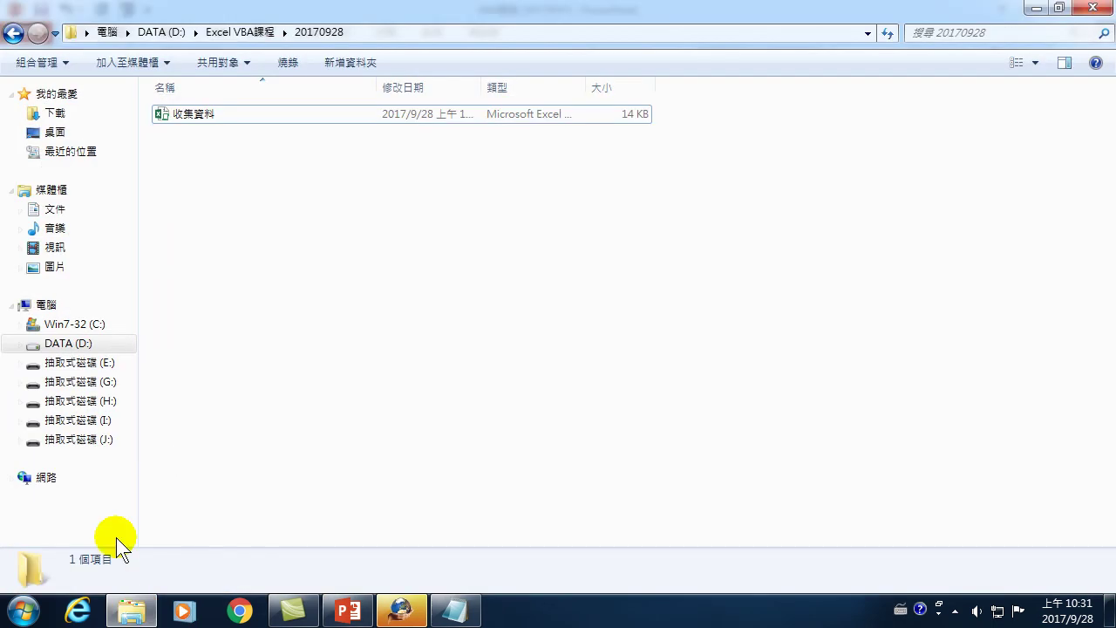
Reopen 收集資料 with macros enabled, undoing an accidental merge of G3 and G4
double_click(189, 117)
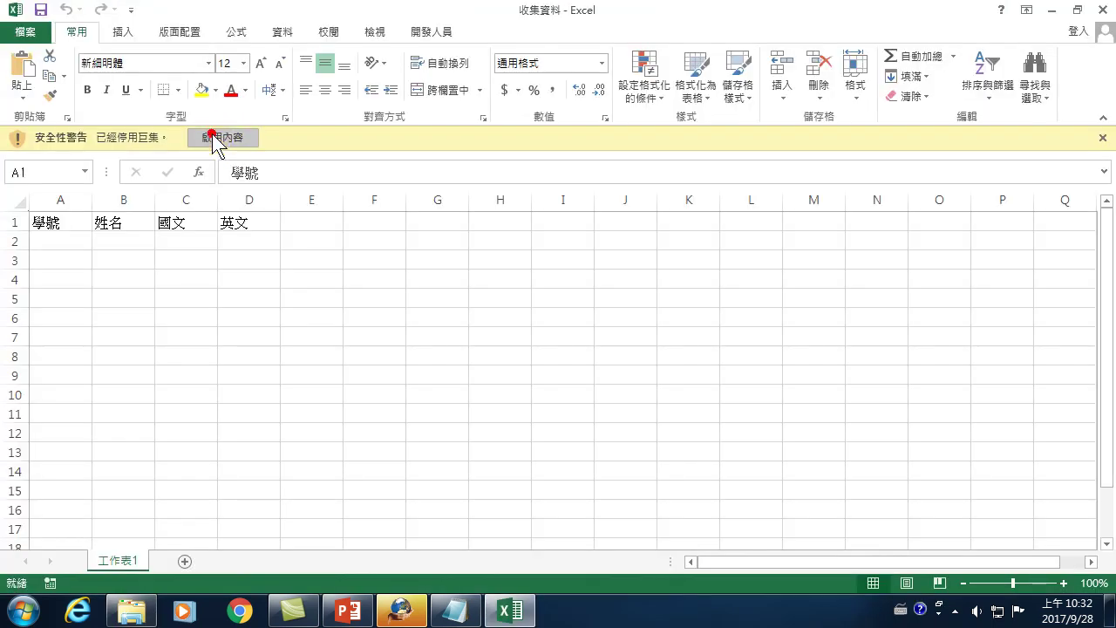
left_click(218, 136)
left_click_drag(436, 234, 436, 253)
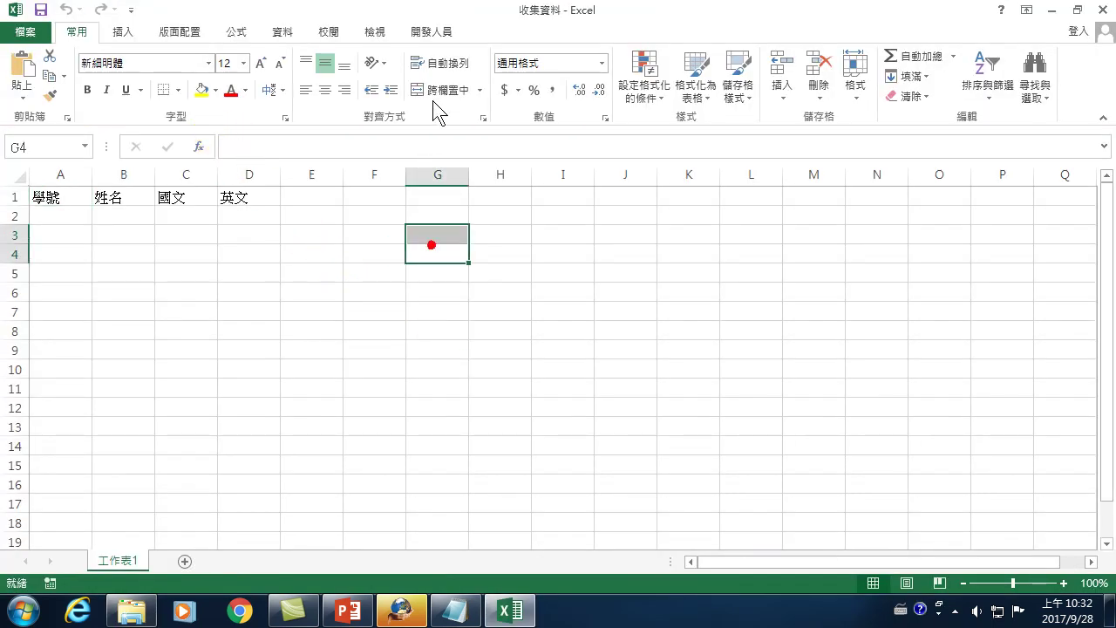
left_click(440, 89)
left_click(342, 269)
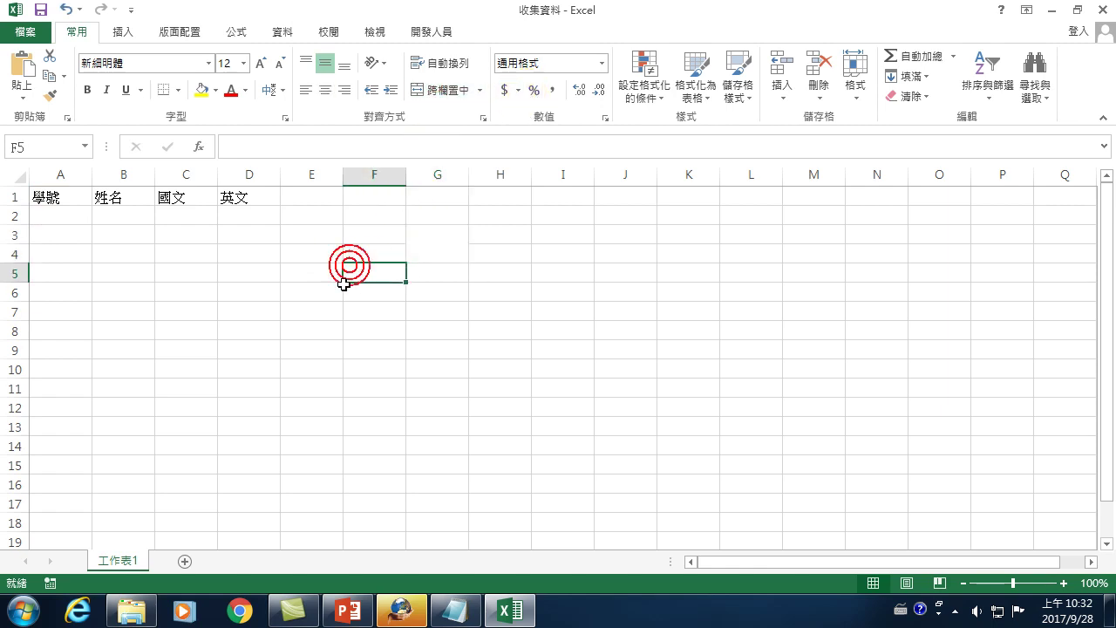
key("ctrl+z")
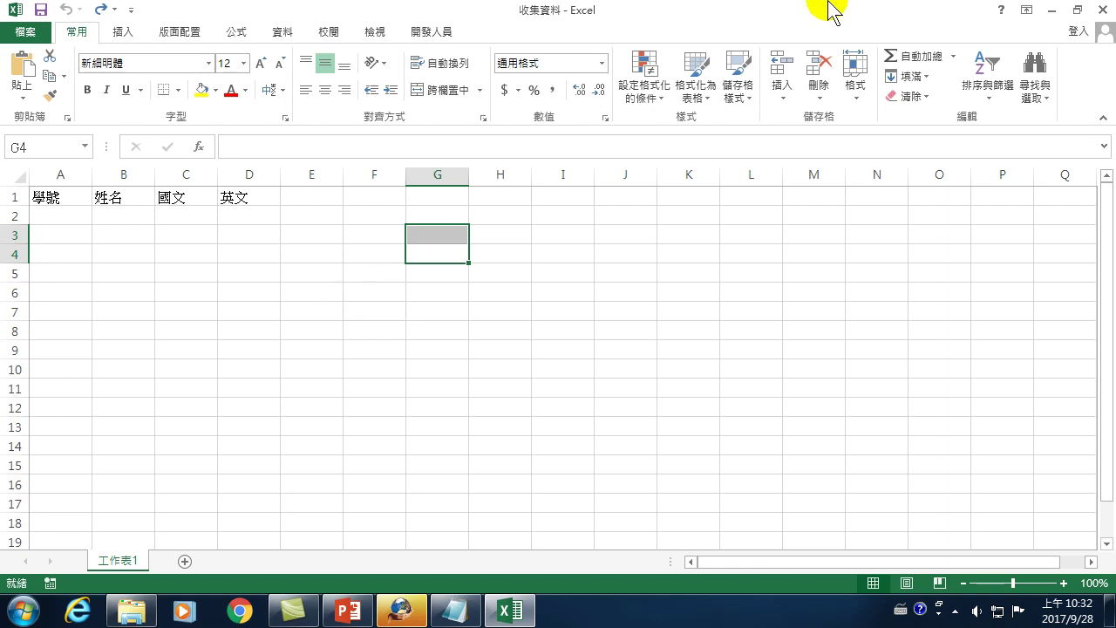
Keep the workbook open and launch Visual Basic from the 開發人員 tab
left_click(1101, 11)
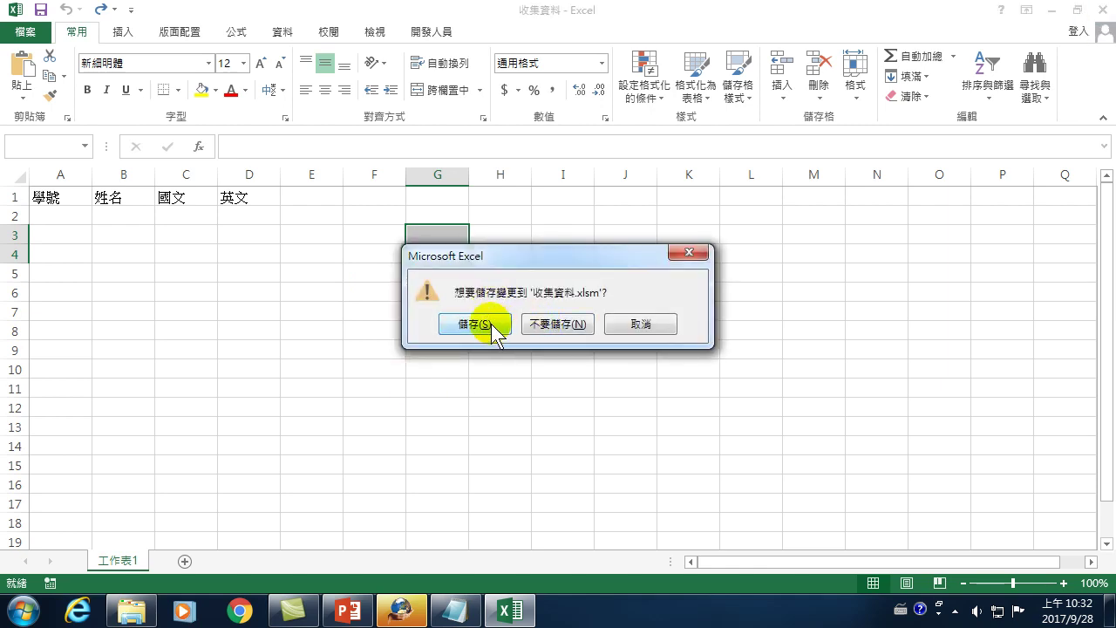
left_click(642, 327)
left_click(424, 31)
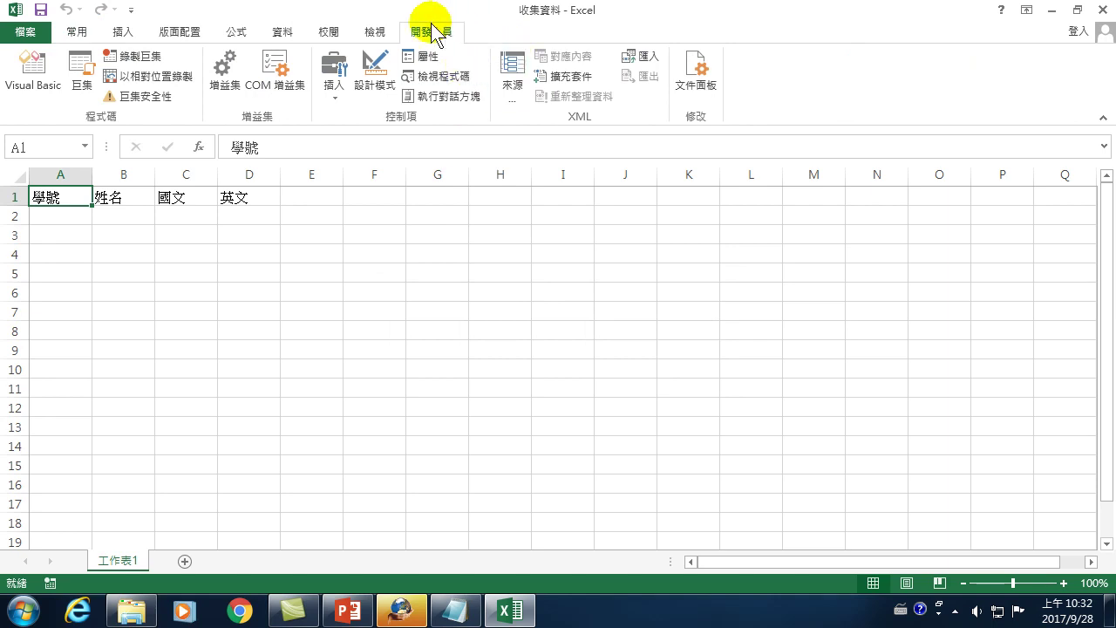
left_click(42, 86)
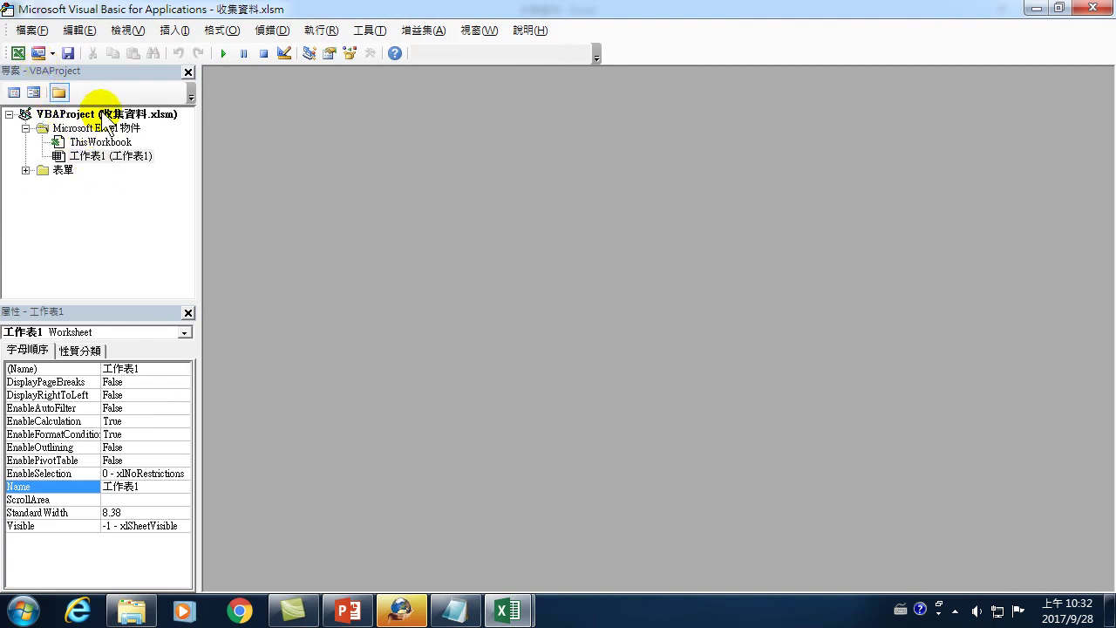
Expand 表單 to reveal DataForm and open the ThisWorkbook code module
left_click(25, 170)
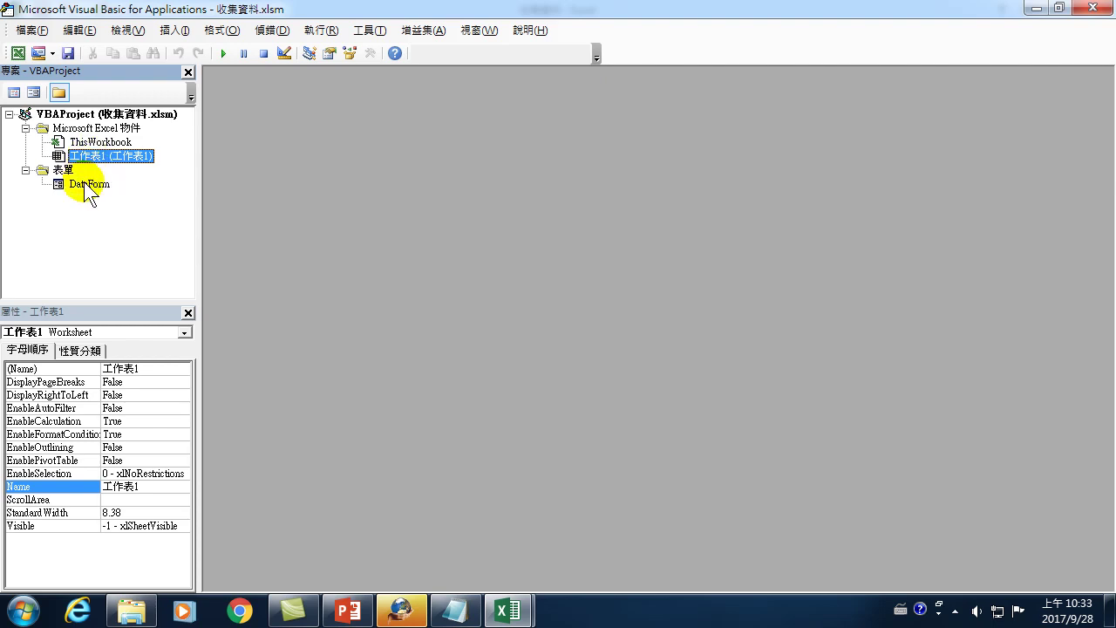
double_click(101, 141)
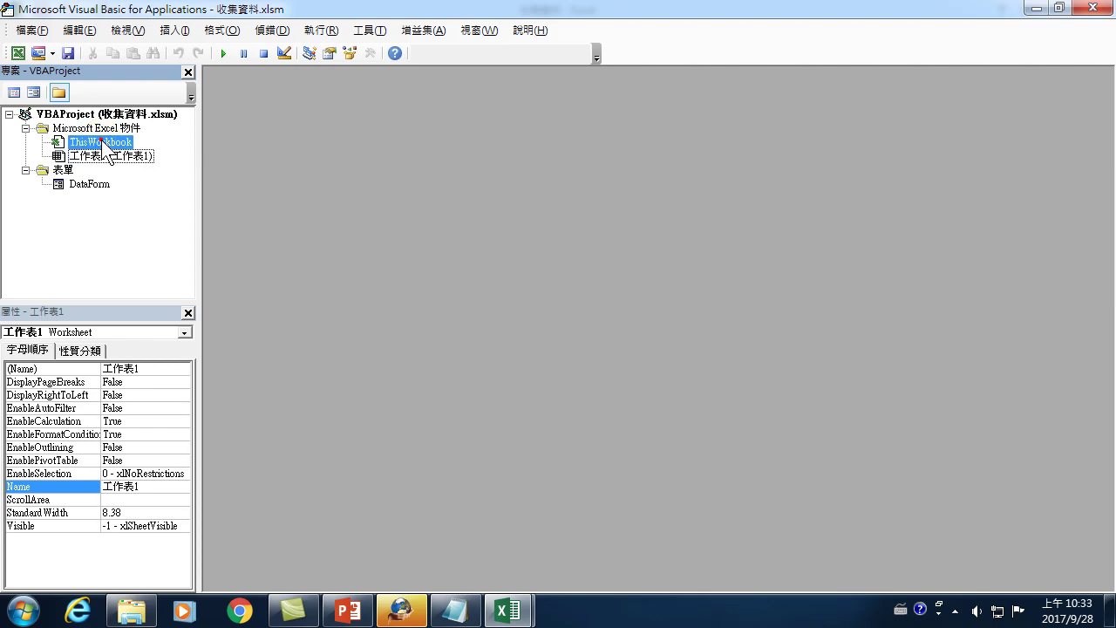
Create the Workbook_Open event procedure from the Workbook object and Open event lists
left_click(494, 147)
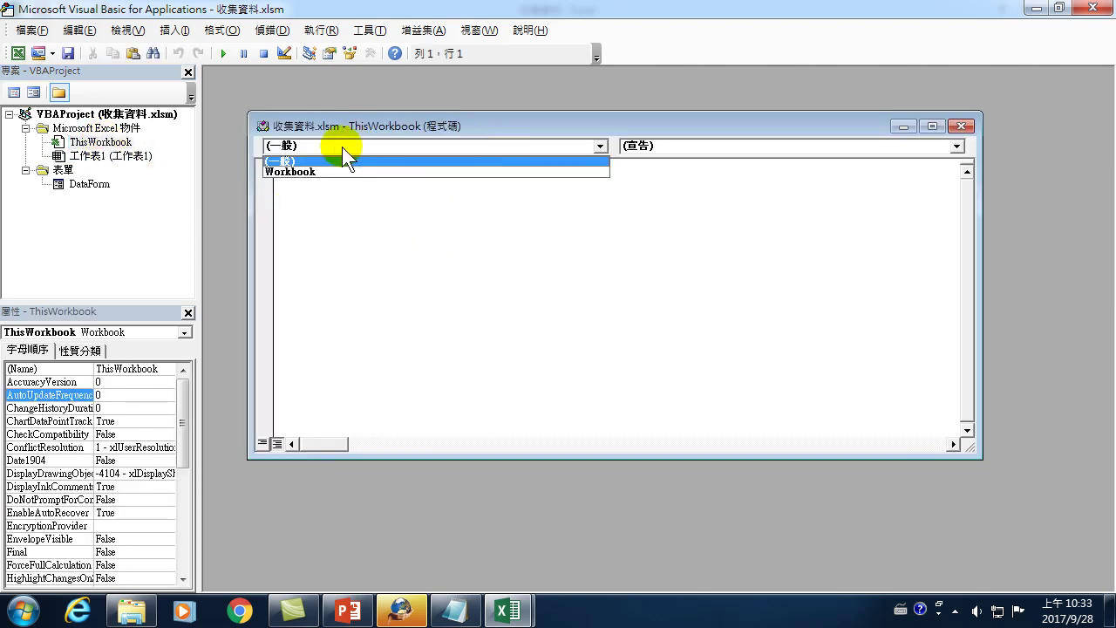
left_click(300, 173)
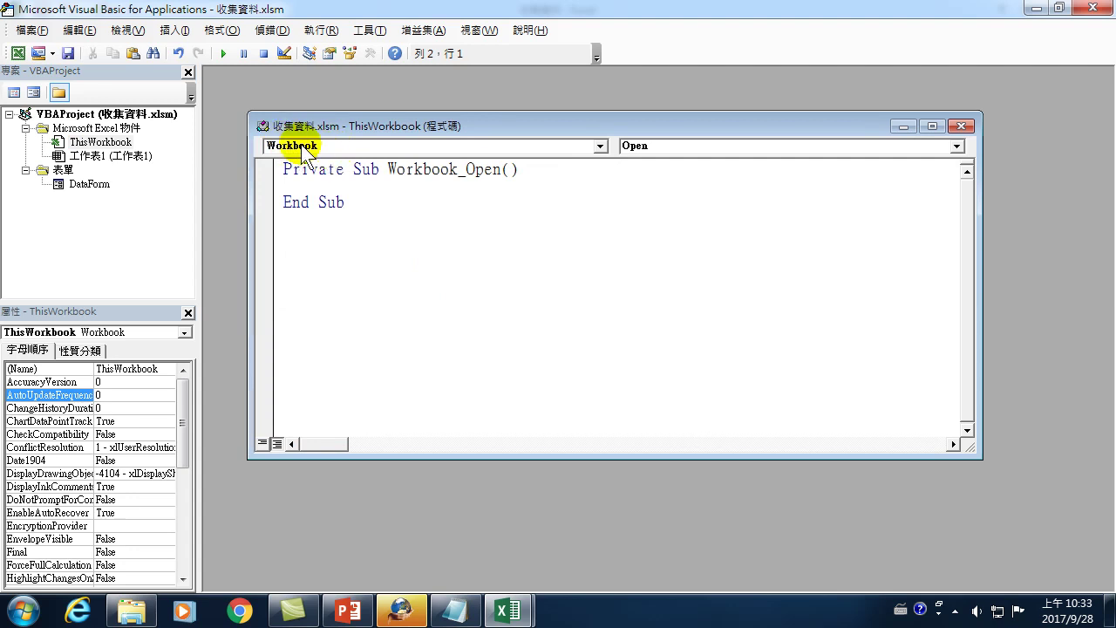
left_click(643, 146)
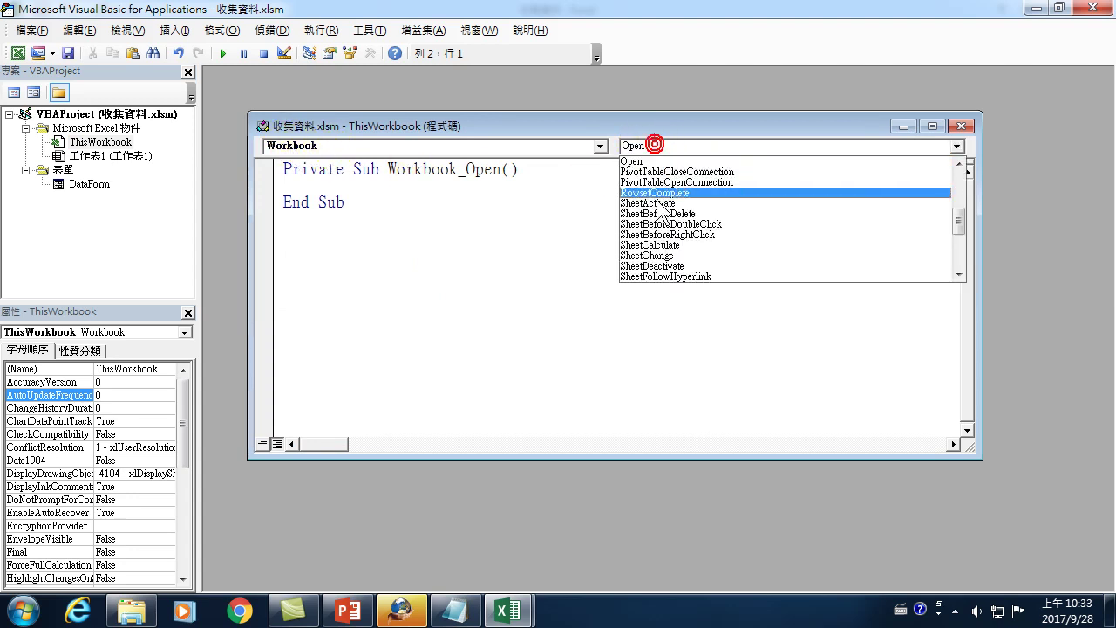
left_click(632, 160)
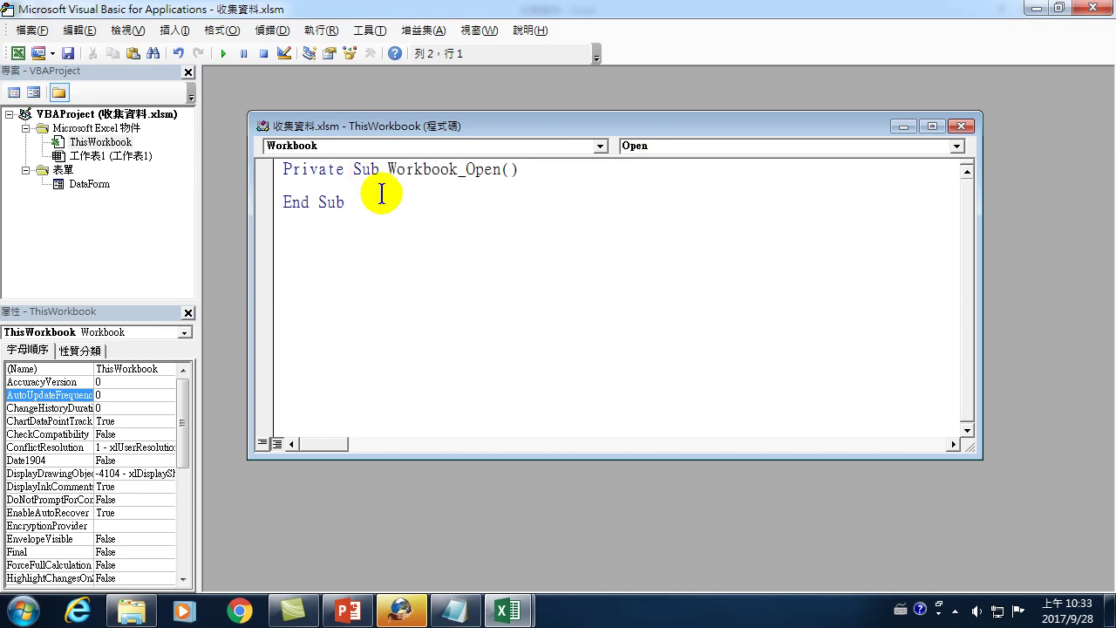
Write DataForm.Show inside Workbook_Open, then close the code editor
type("D")
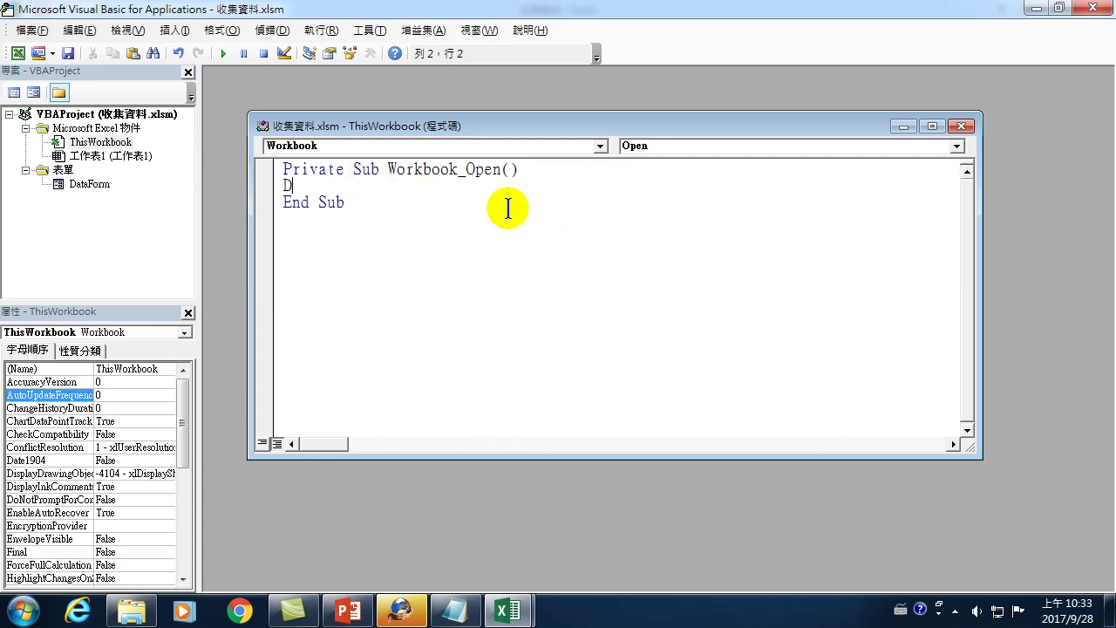
key("BackSpace")
type("Data")
type("F")
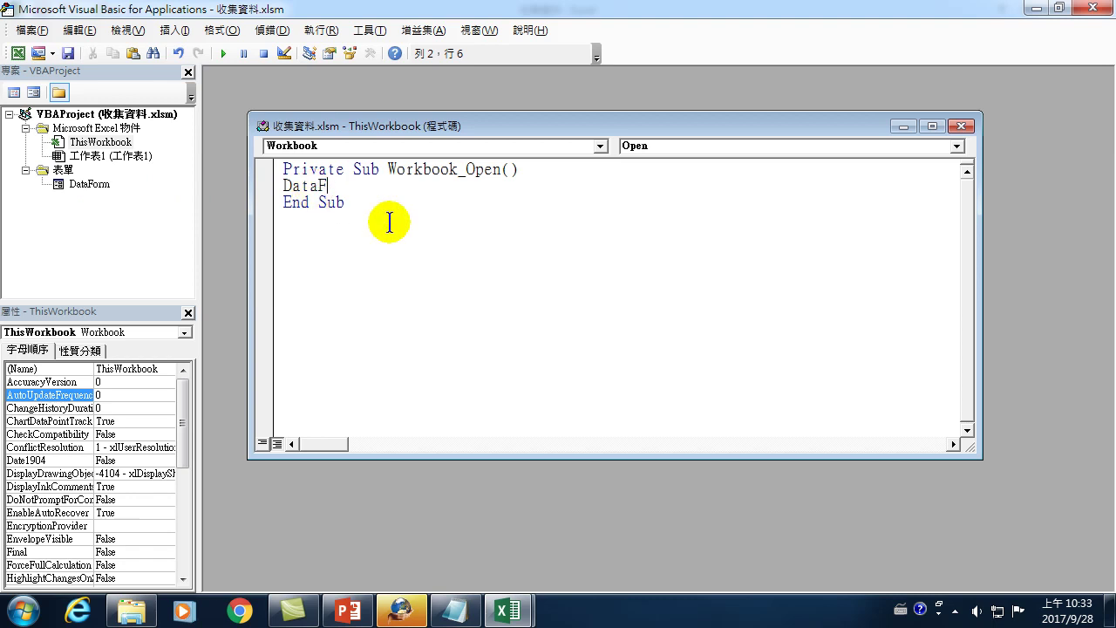
type("orm.")
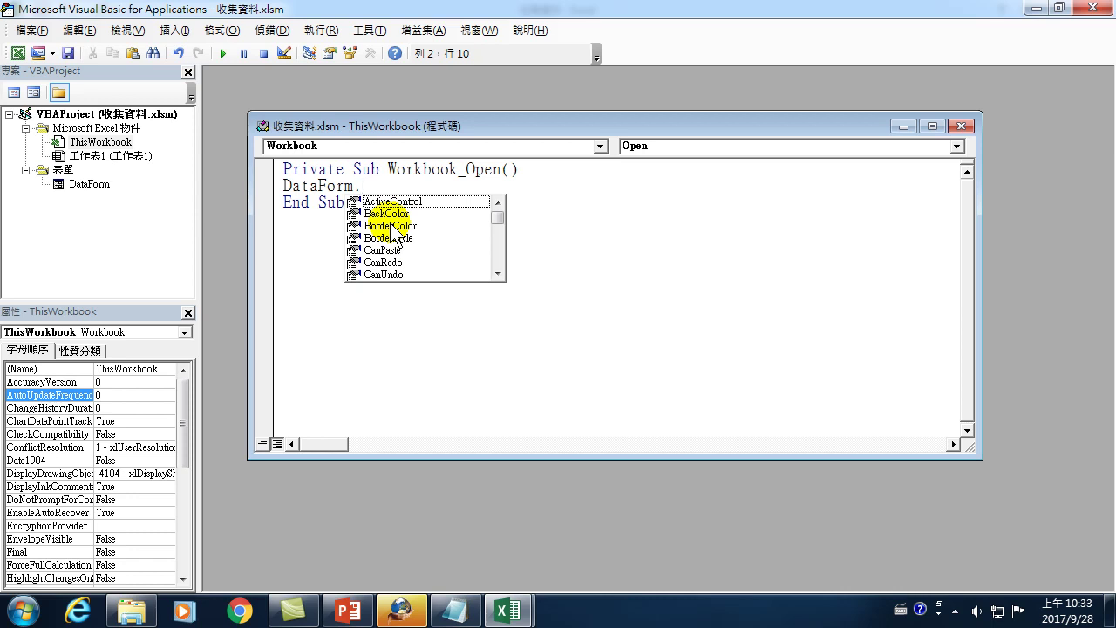
type("show")
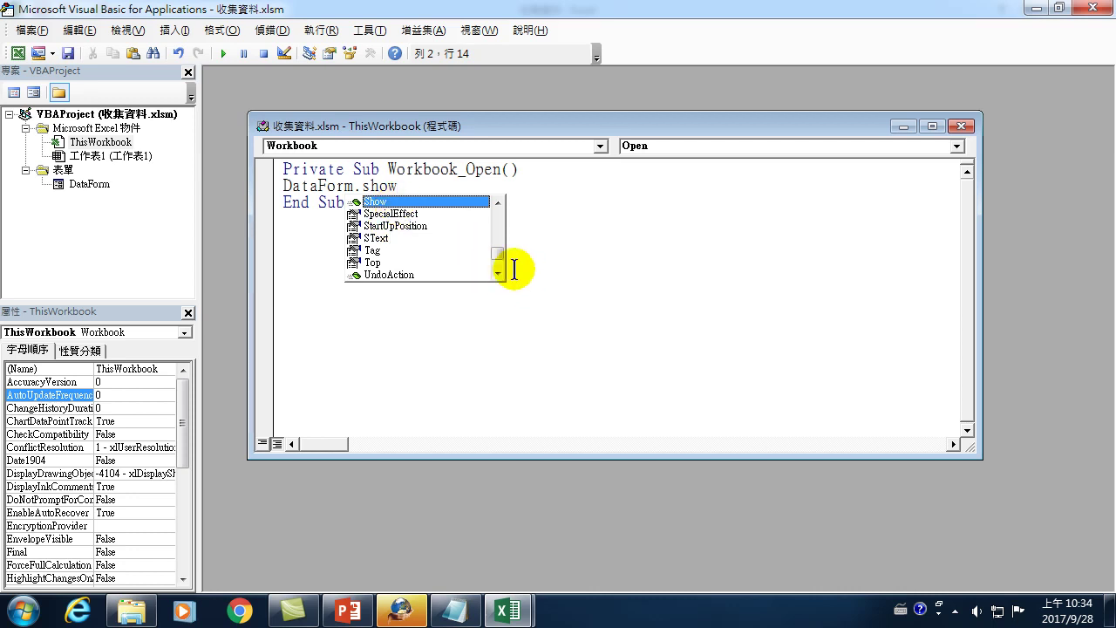
mouse_move(498, 253)
left_mouse_down()
mouse_move(499, 232)
mouse_move(494, 242)
left_mouse_up()
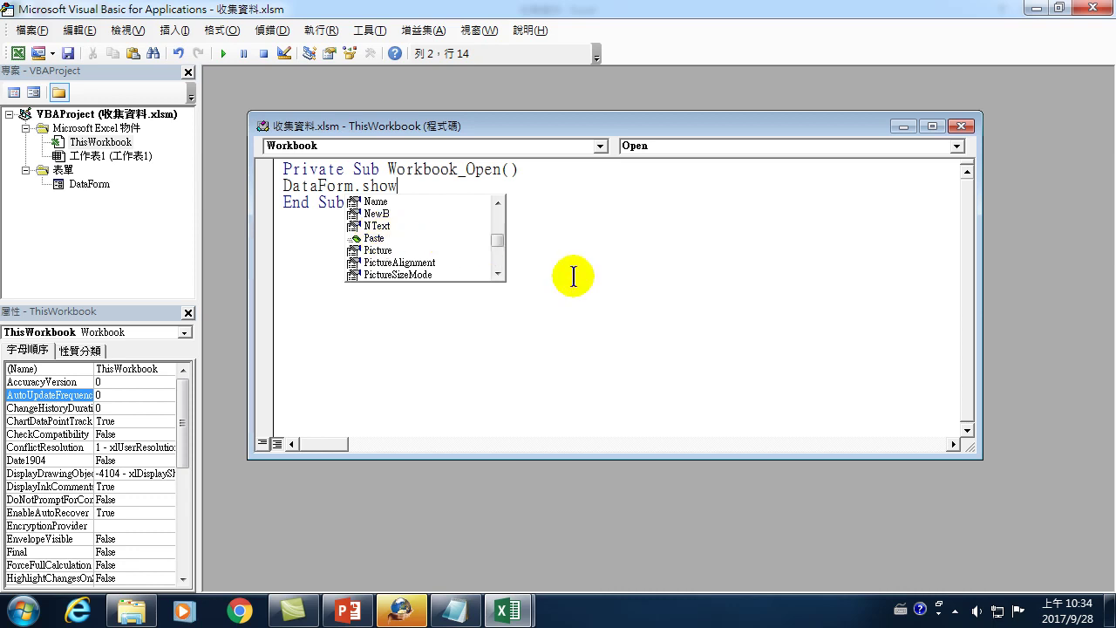
left_click(616, 339)
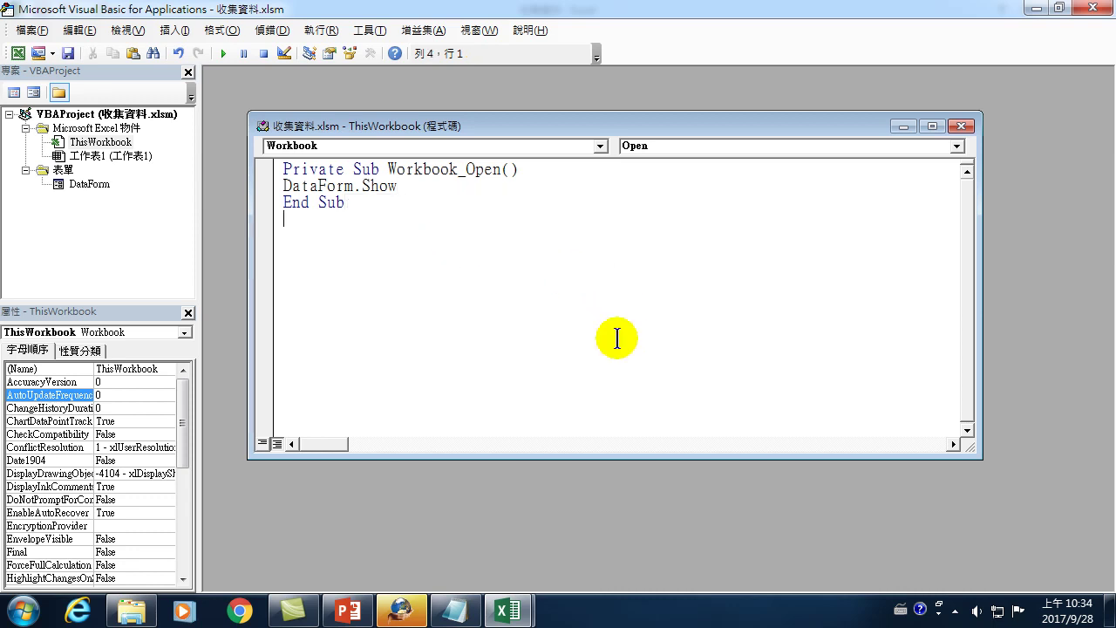
left_click(1096, 8)
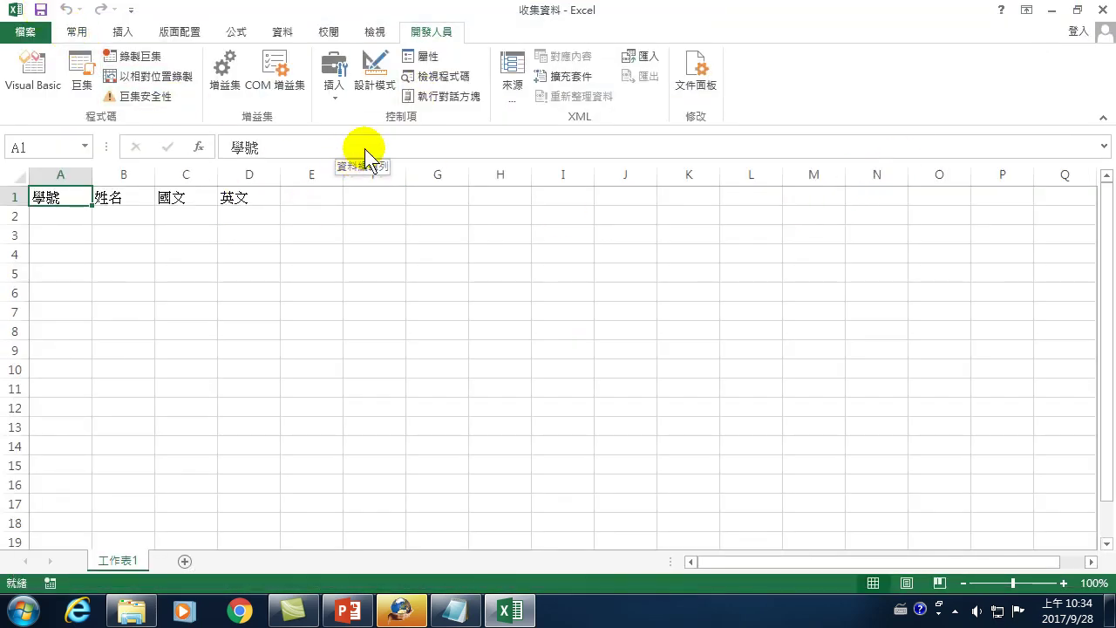
Close Excel and reopen 收集資料 from File Explorer so the form appears automatically
left_click(1095, 9)
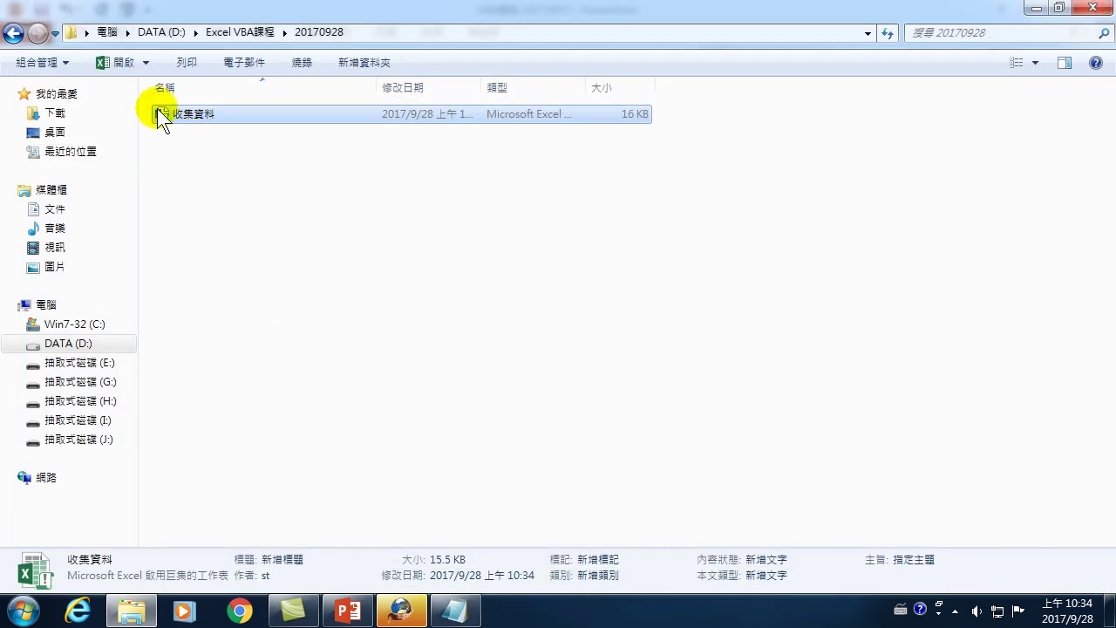
double_click(186, 115)
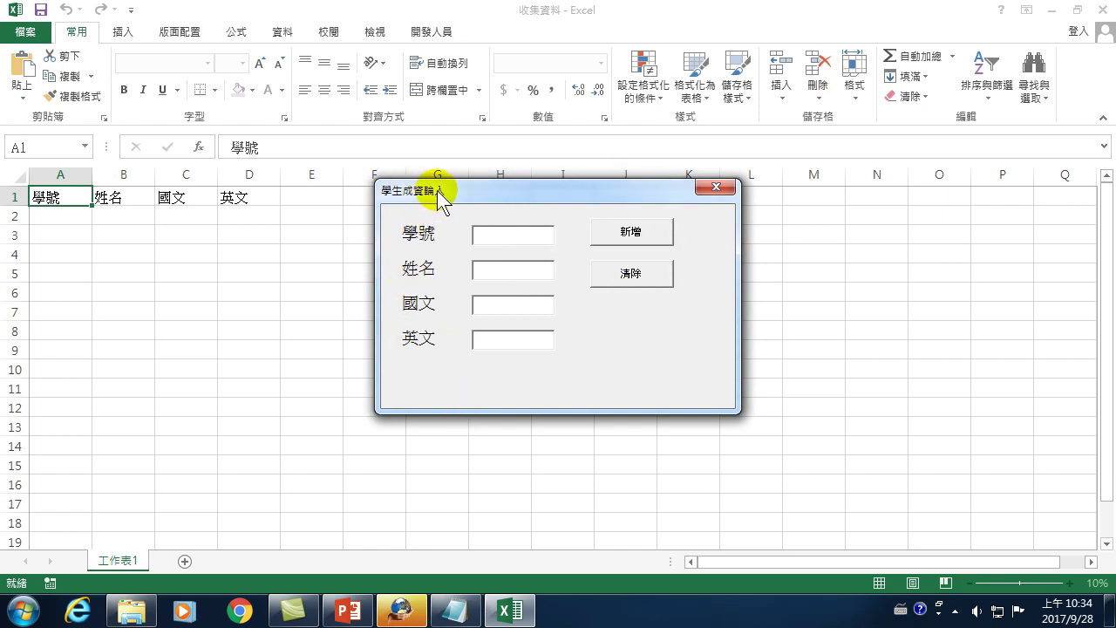
Enter student 3101 with a name and scores 95 and 88, add it, and debug error 1004
left_click(508, 243)
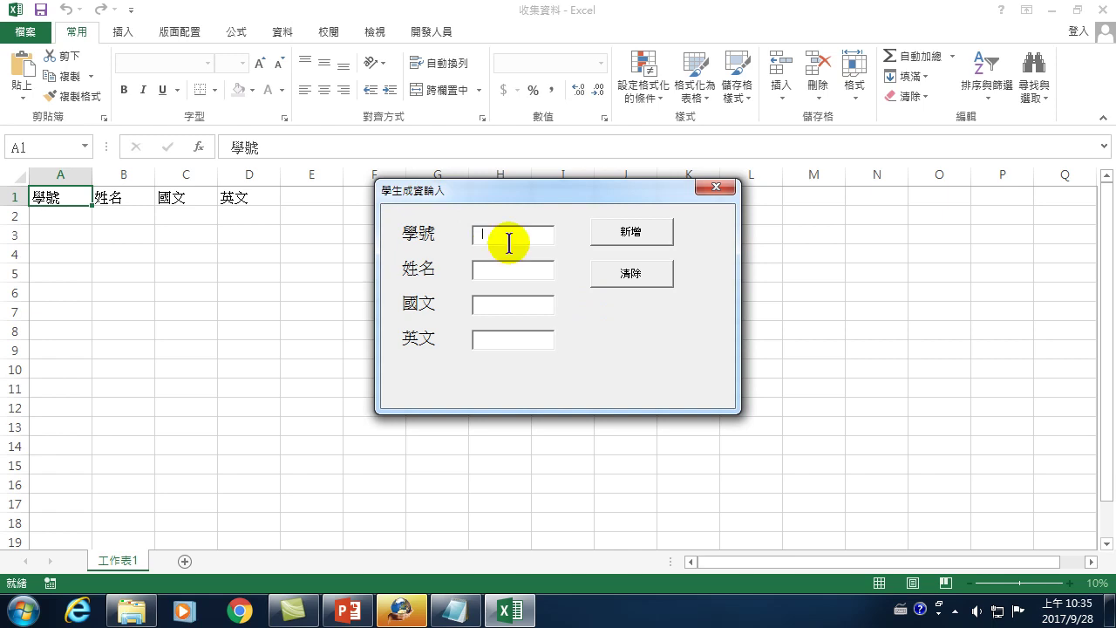
type("3101")
left_click(508, 266)
type("Ken")
left_click(494, 303)
type("95")
key("Tab")
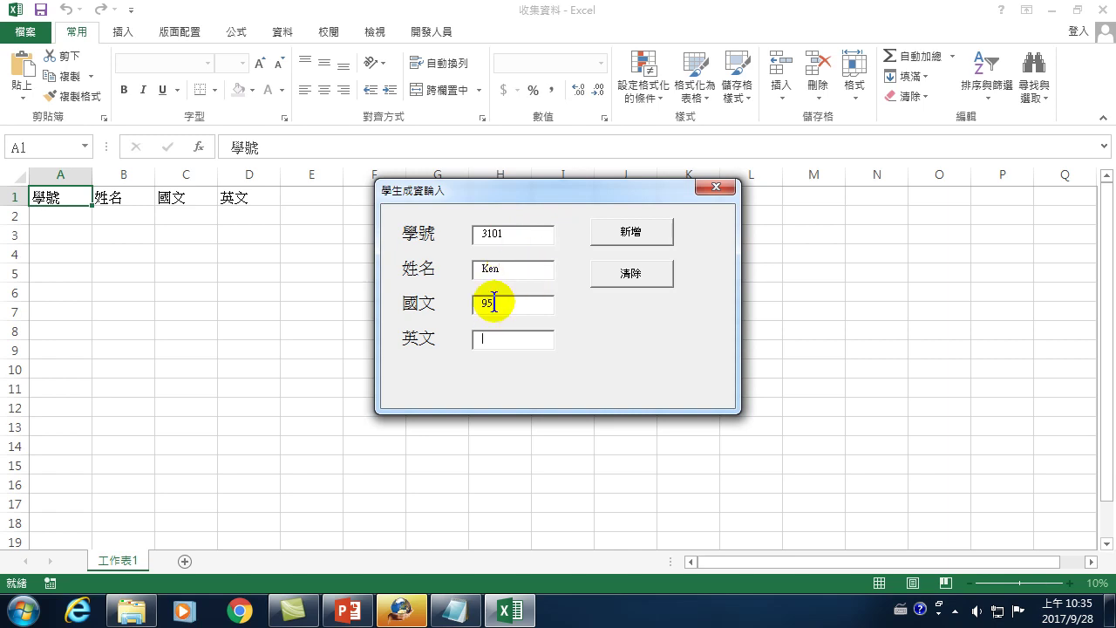
type("88")
left_click(654, 229)
left_click(582, 286)
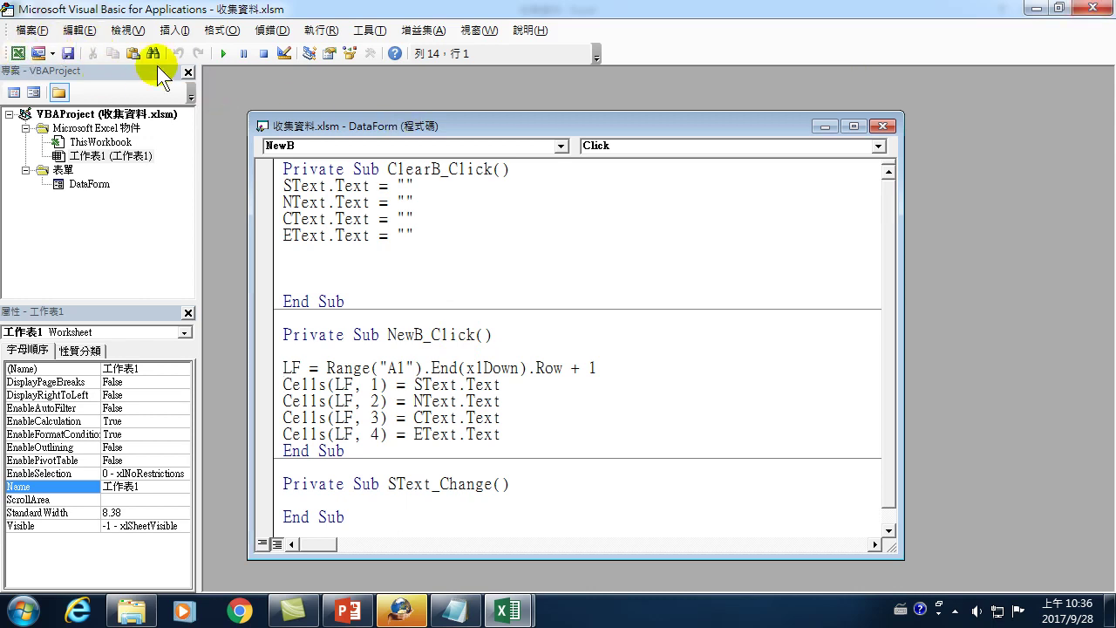
Stop the running form and close the code editor to return to the sheet
key("F5")
left_click(716, 186)
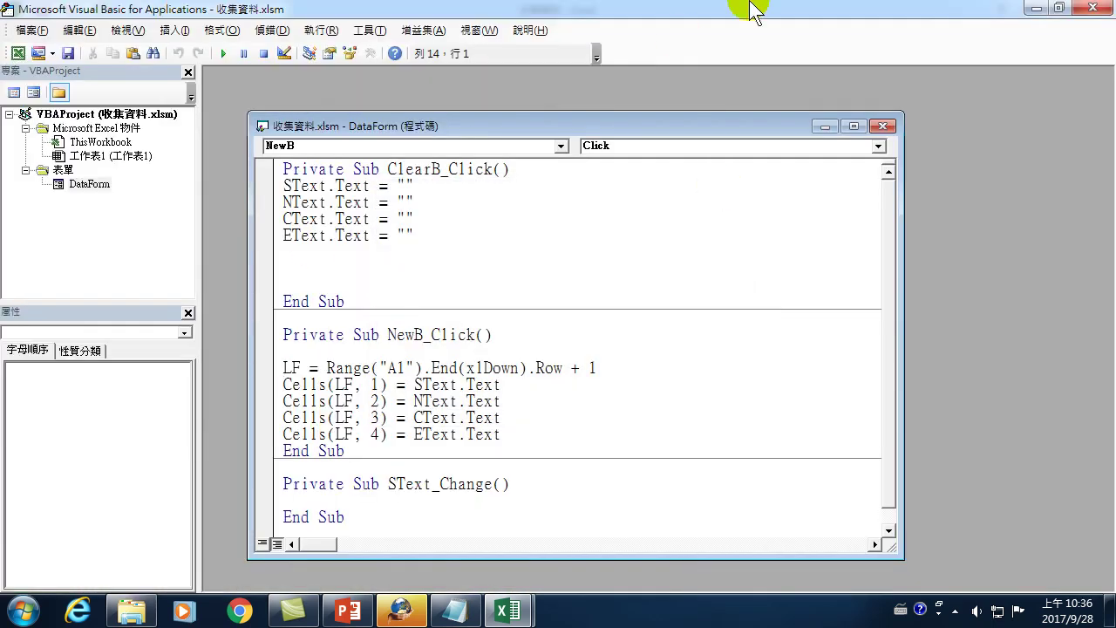
left_click(1094, 12)
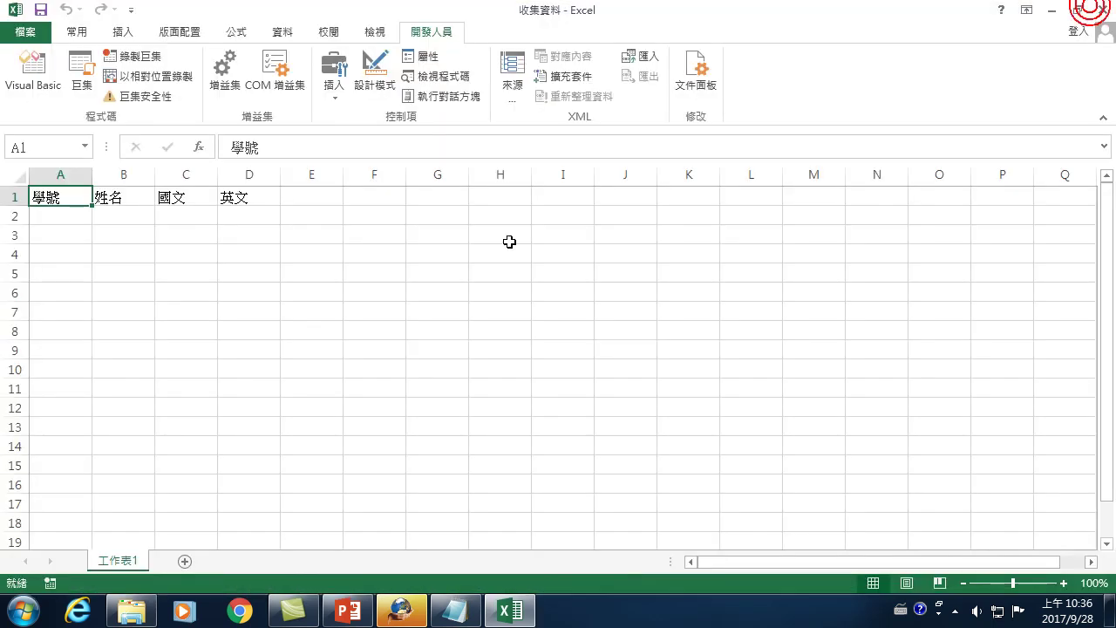
Enter the first record in A2:D2: 3101, the student's name, 95 and 98
left_click(48, 215)
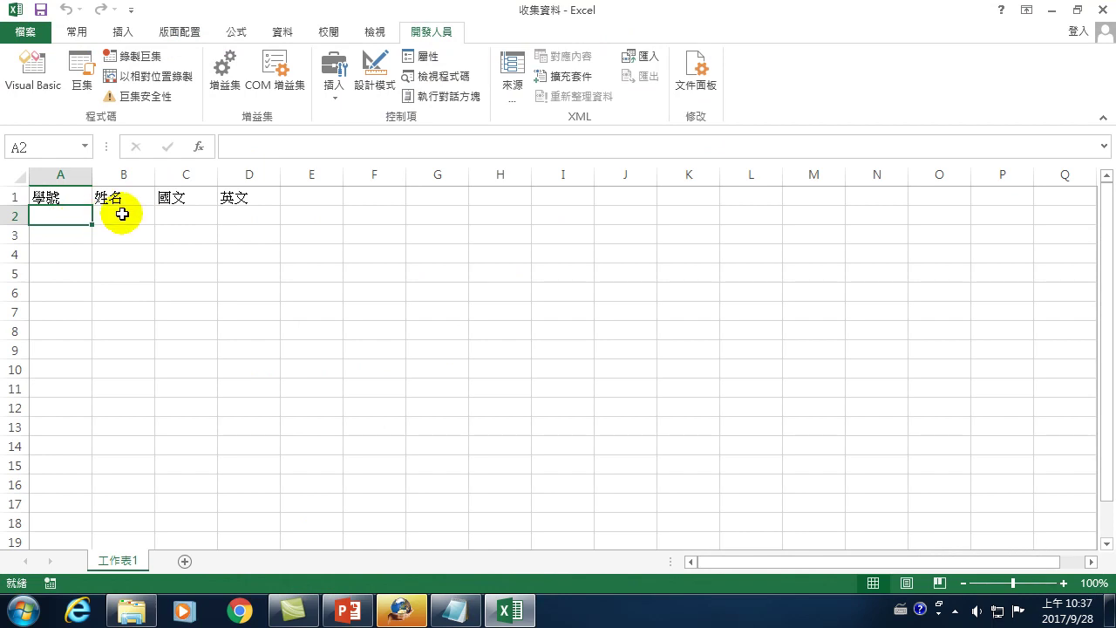
type("3101")
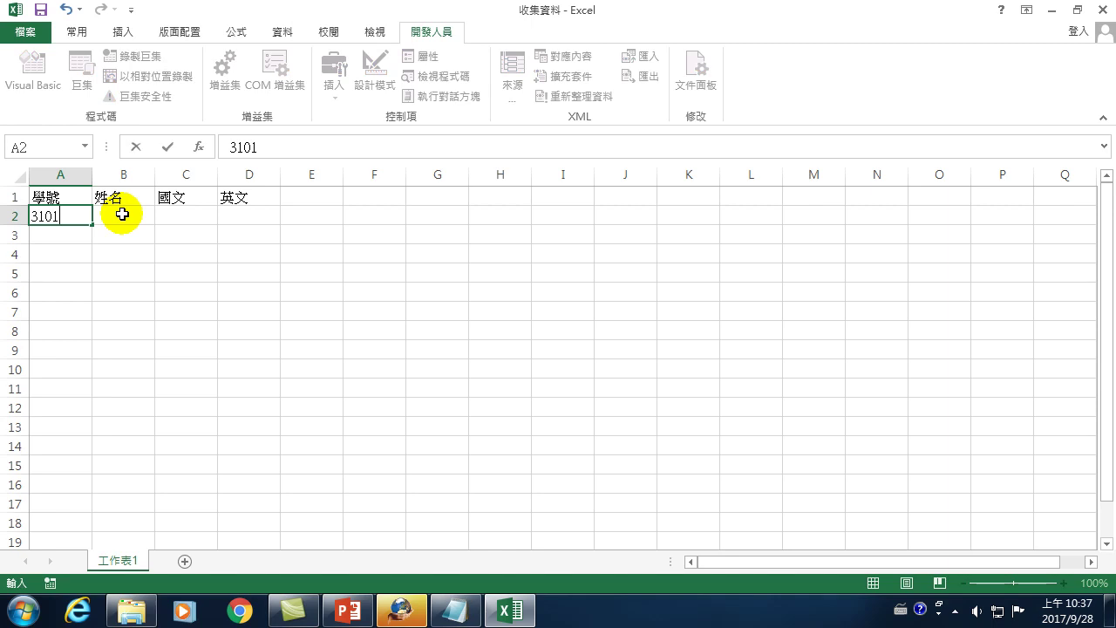
key("Tab")
type("li")
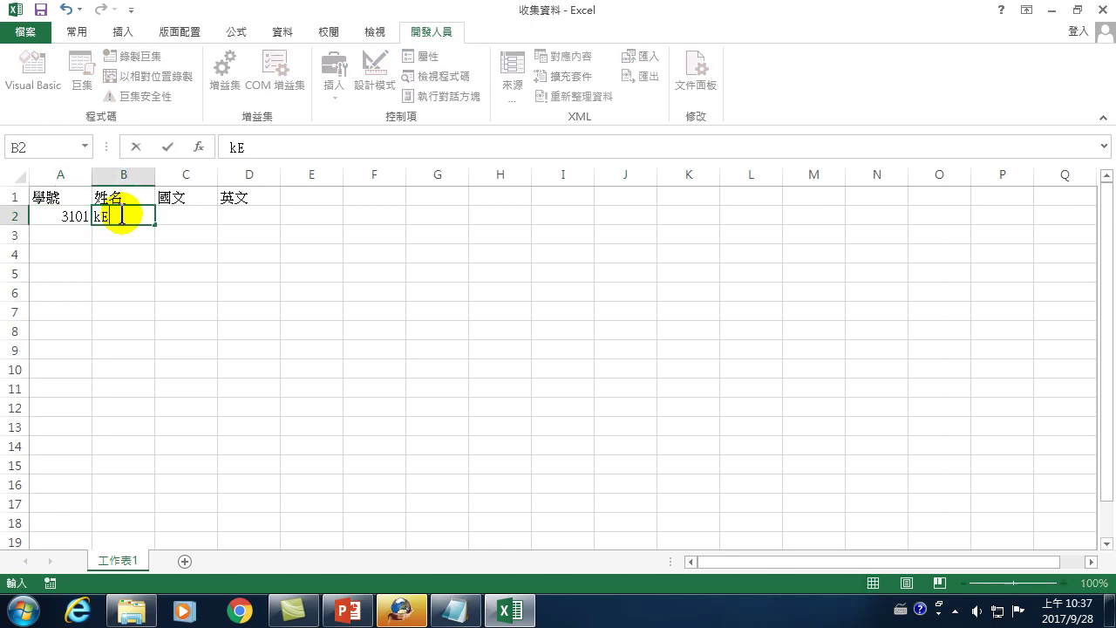
type("n")
key("BackSpace")
key("BackSpace")
key("BackSpace")
type("Ken")
key("Tab")
type("95")
key("Tab")
type("98")
key("Return")
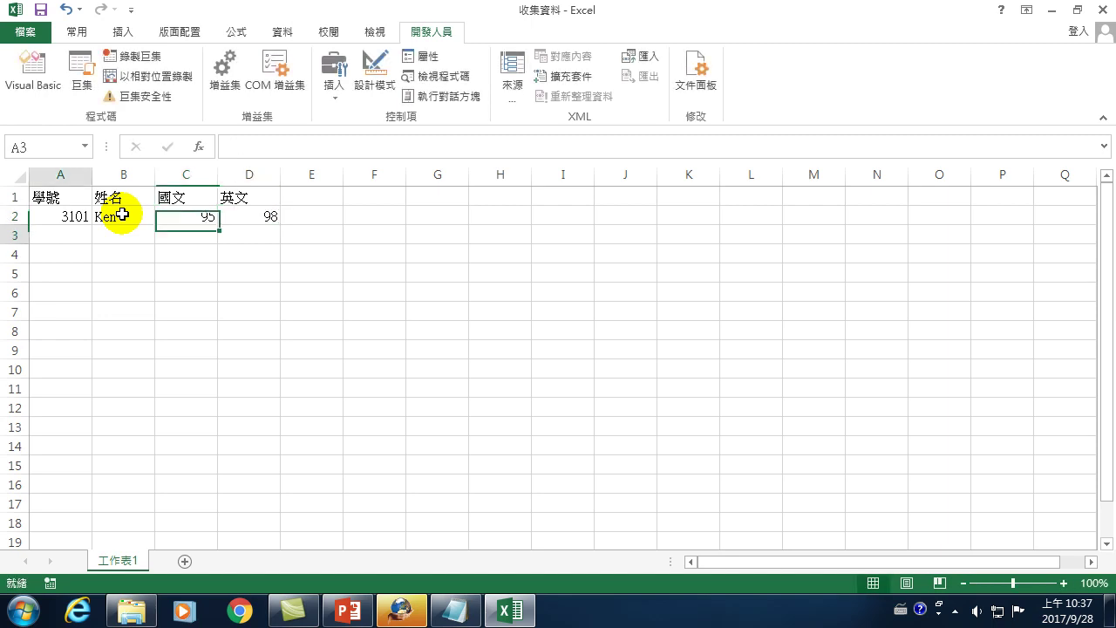
Test-run DataForm from the VBA editor, then close the workbook
left_click(81, 199)
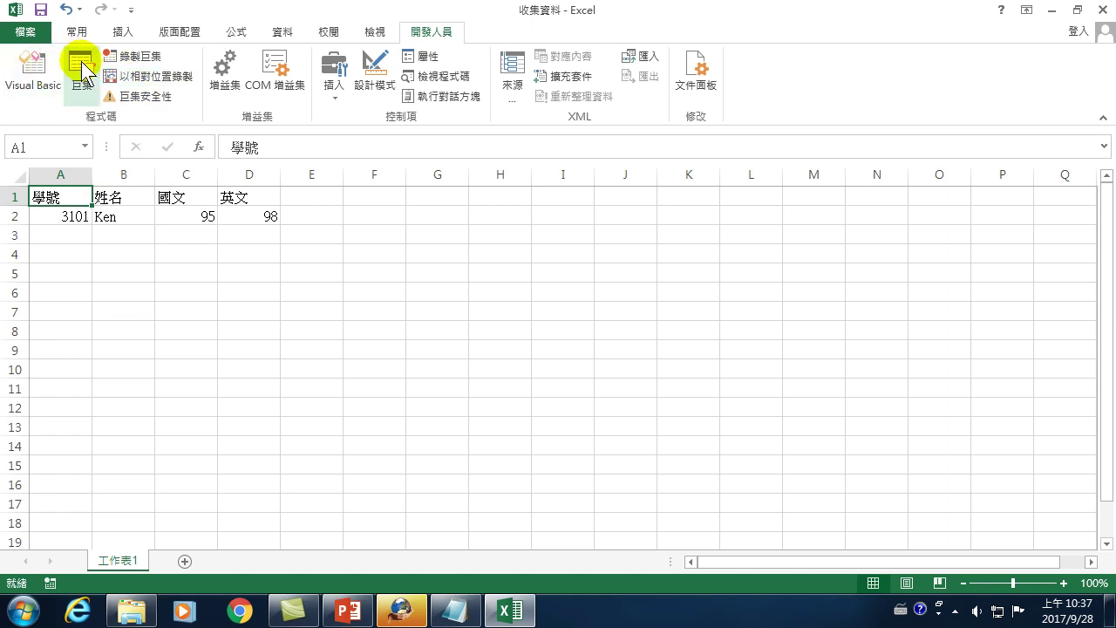
left_click(33, 65)
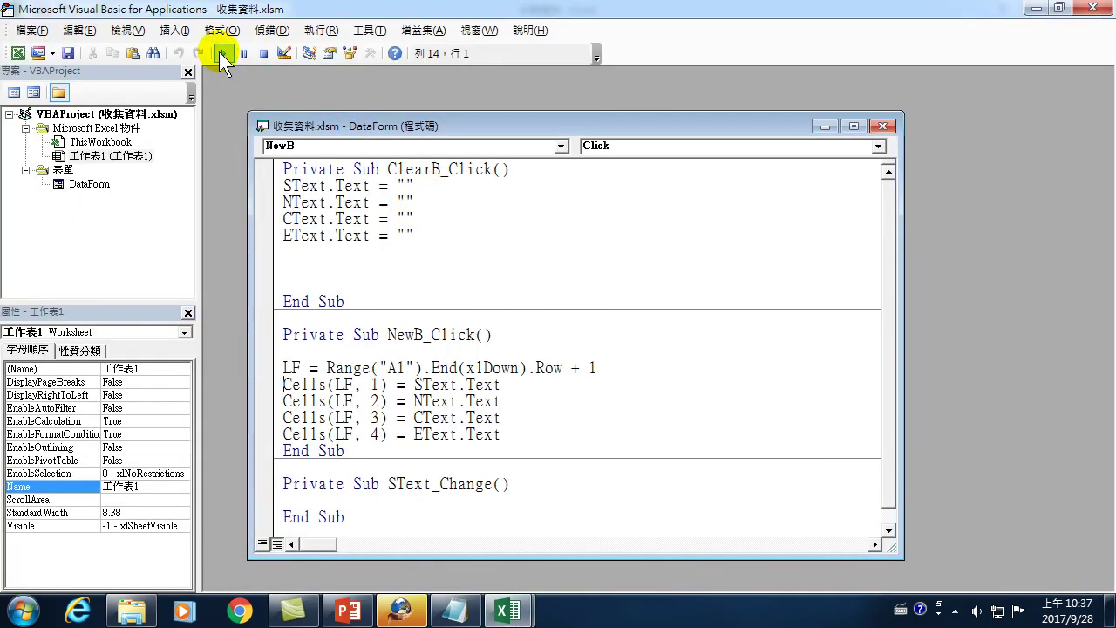
left_click(222, 52)
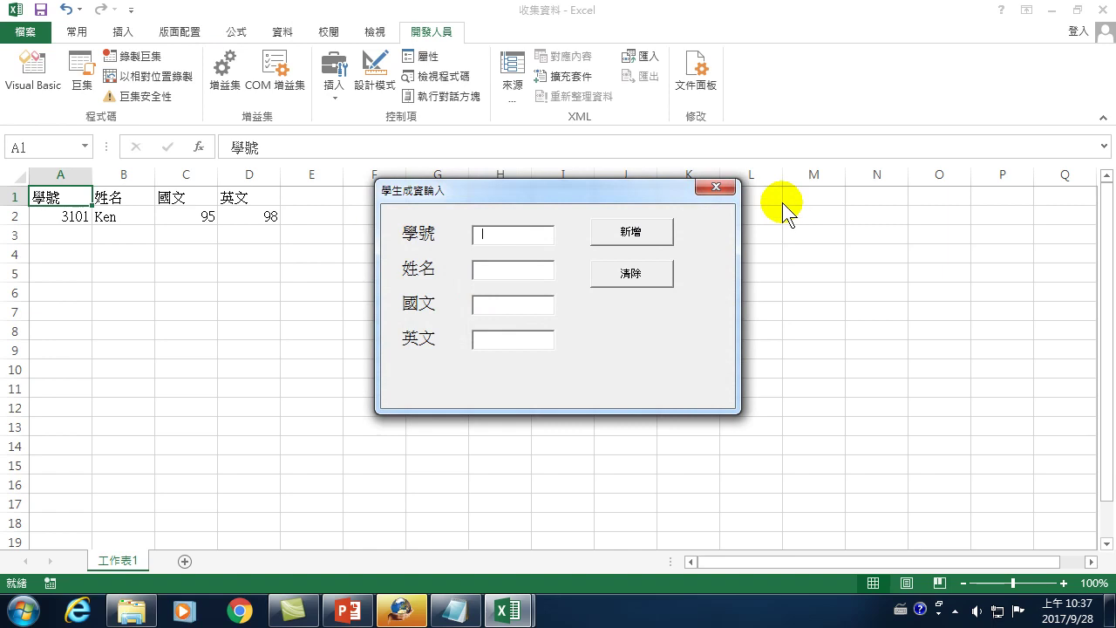
left_click(717, 186)
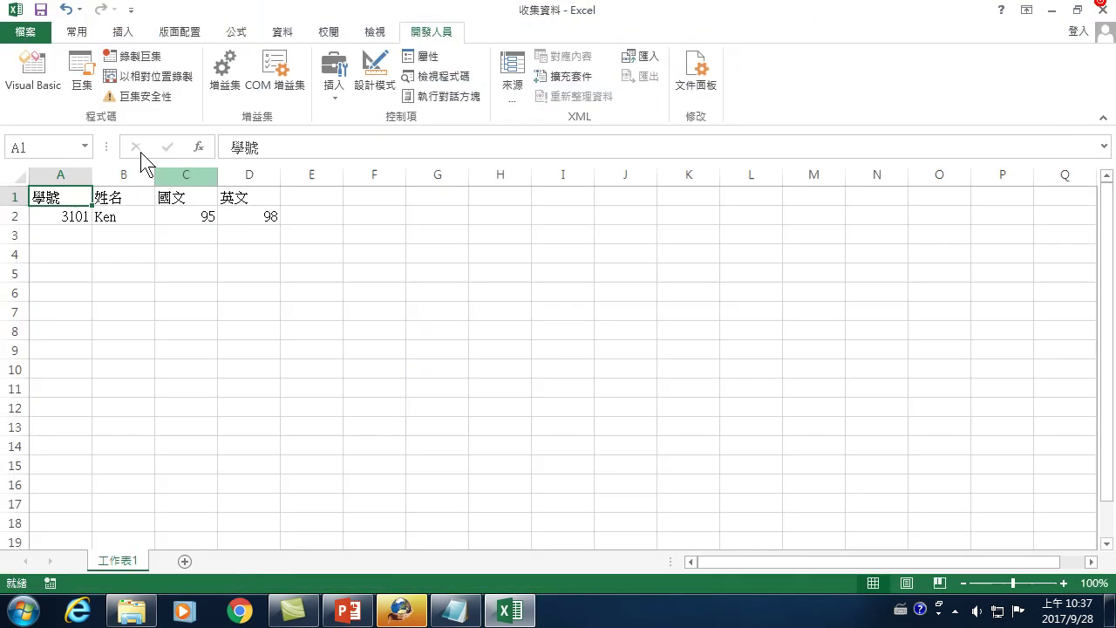
left_click(1092, 8)
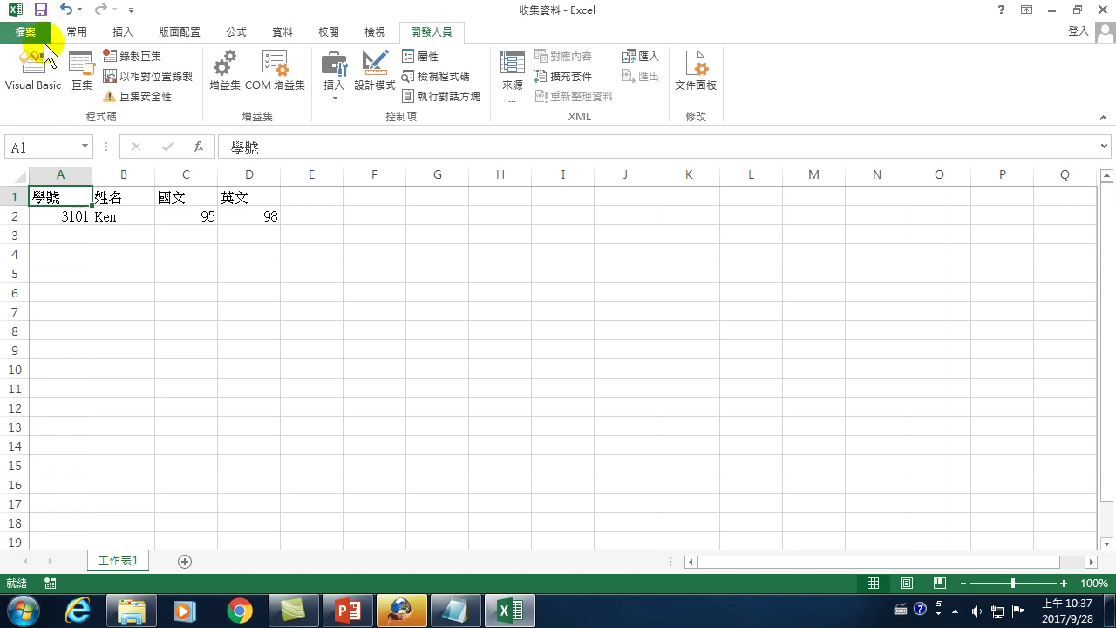
left_click(1101, 10)
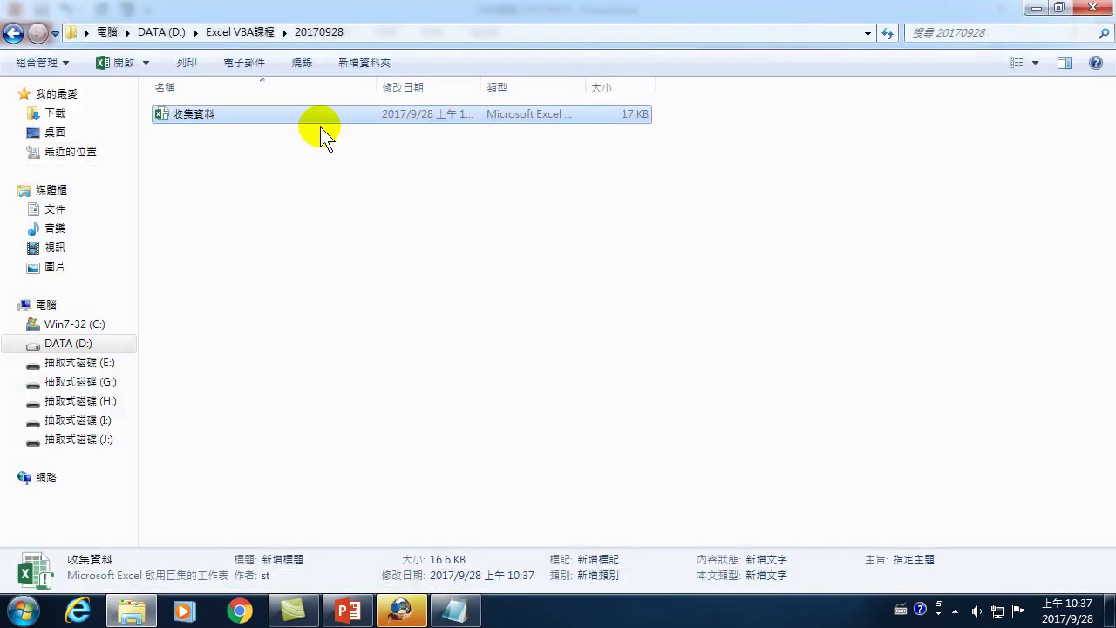
Reopen 收集資料 and add a new student record with scores 92 and 100 through the startup form
double_click(200, 116)
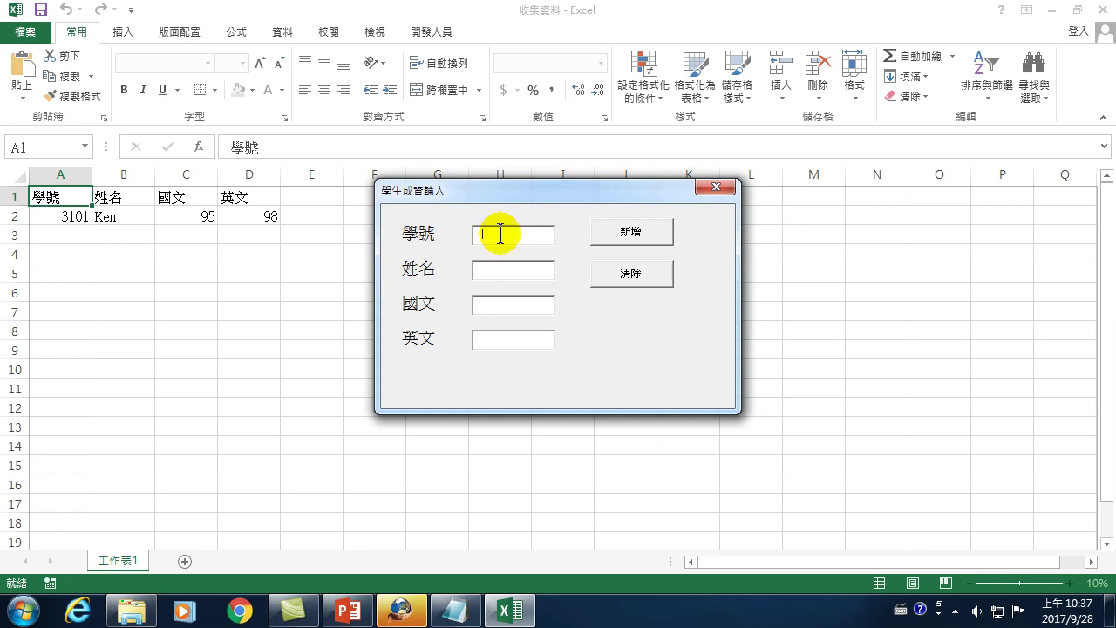
type("3102")
type("Tom")
type("92")
type("100")
left_click(632, 231)
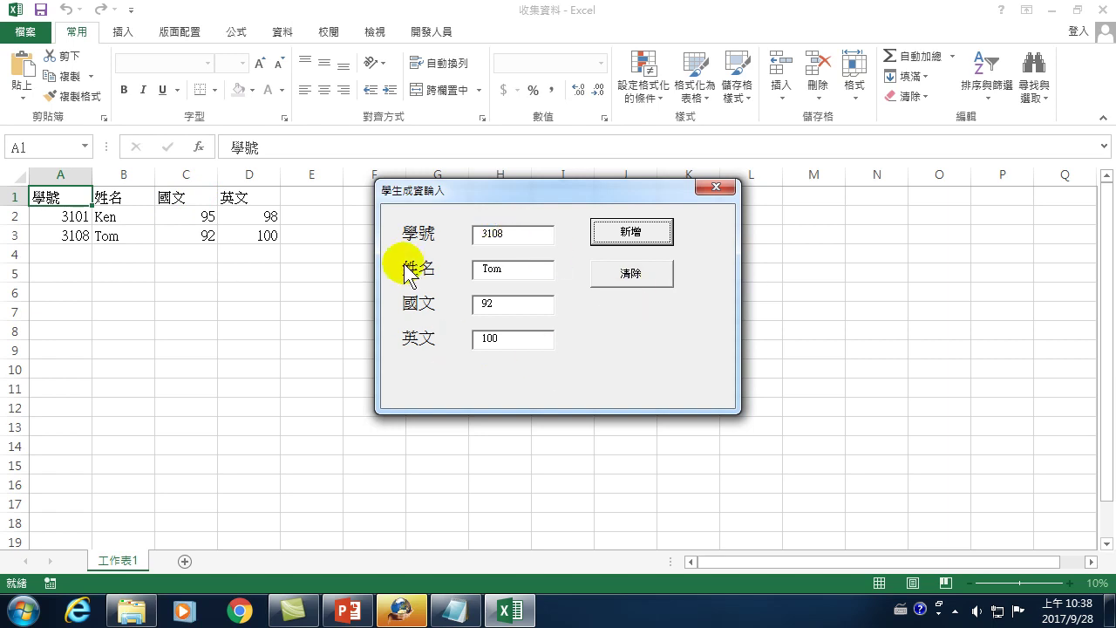
left_click(411, 491)
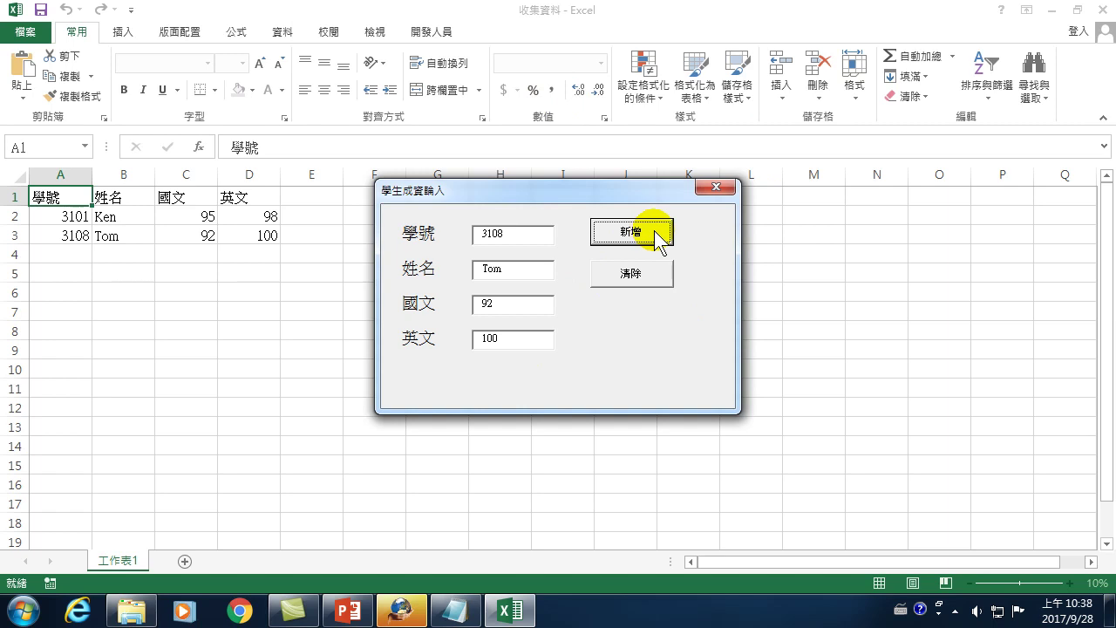
Close the form, save the workbook, and close Excel
left_click(713, 185)
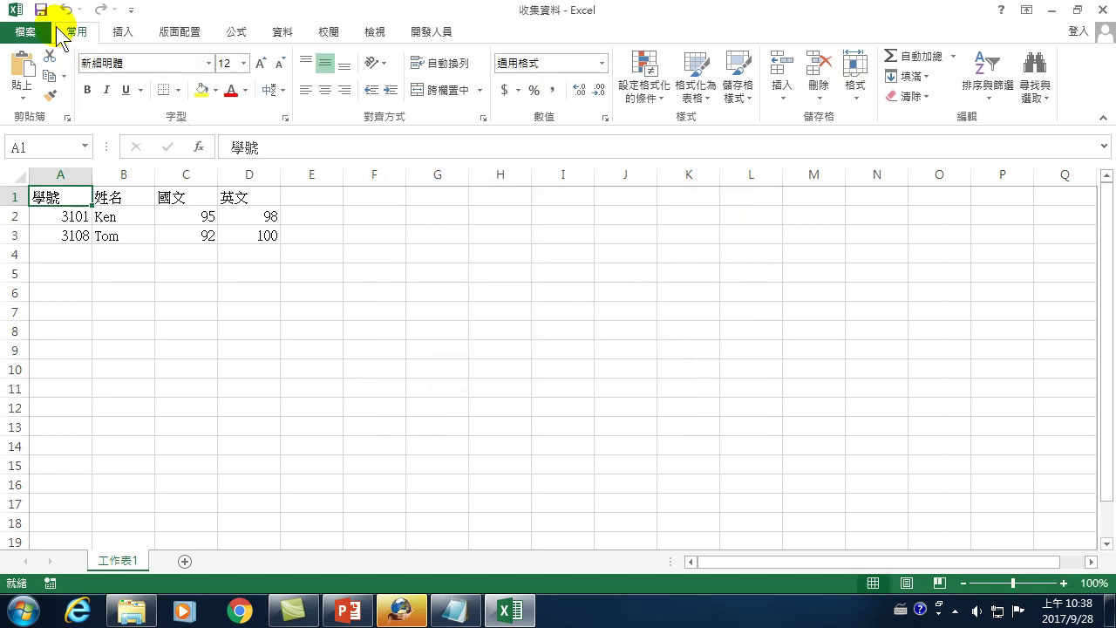
left_click(45, 10)
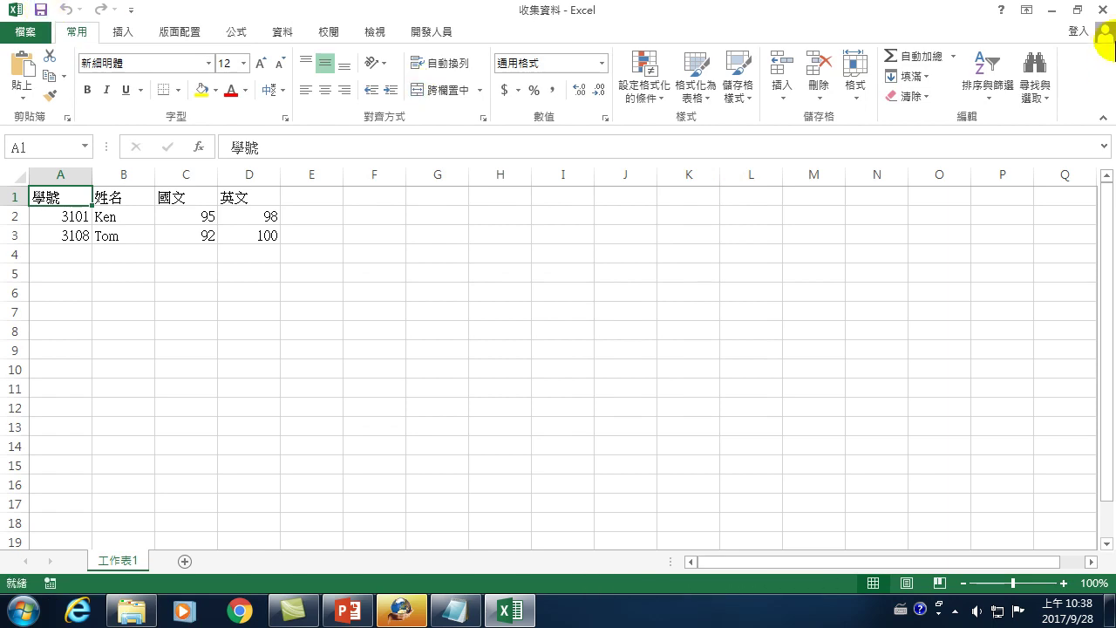
left_click(1101, 9)
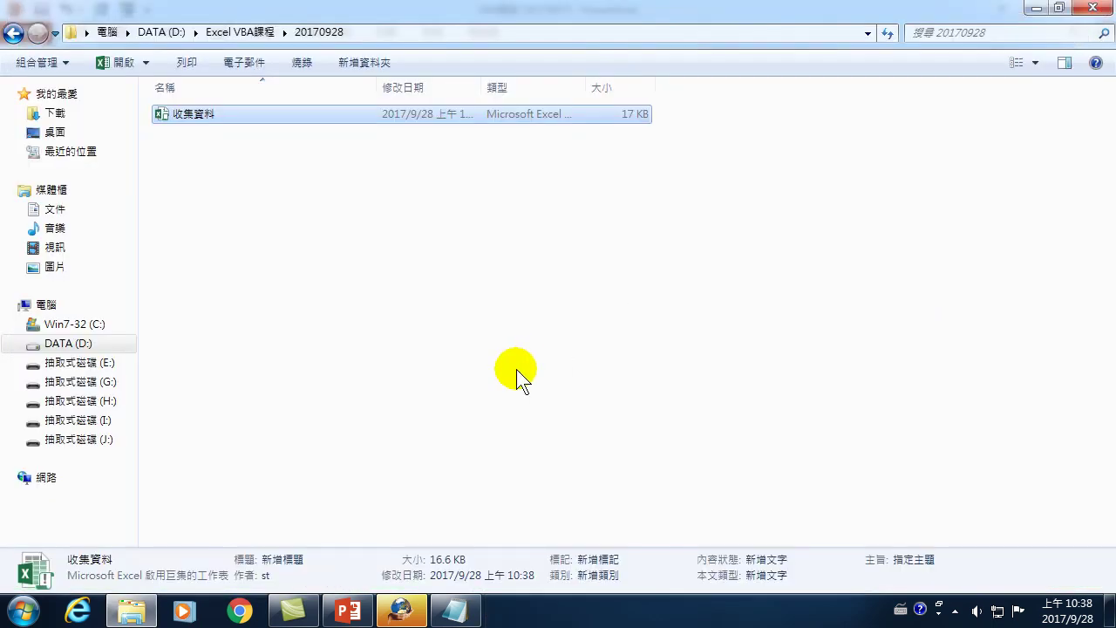